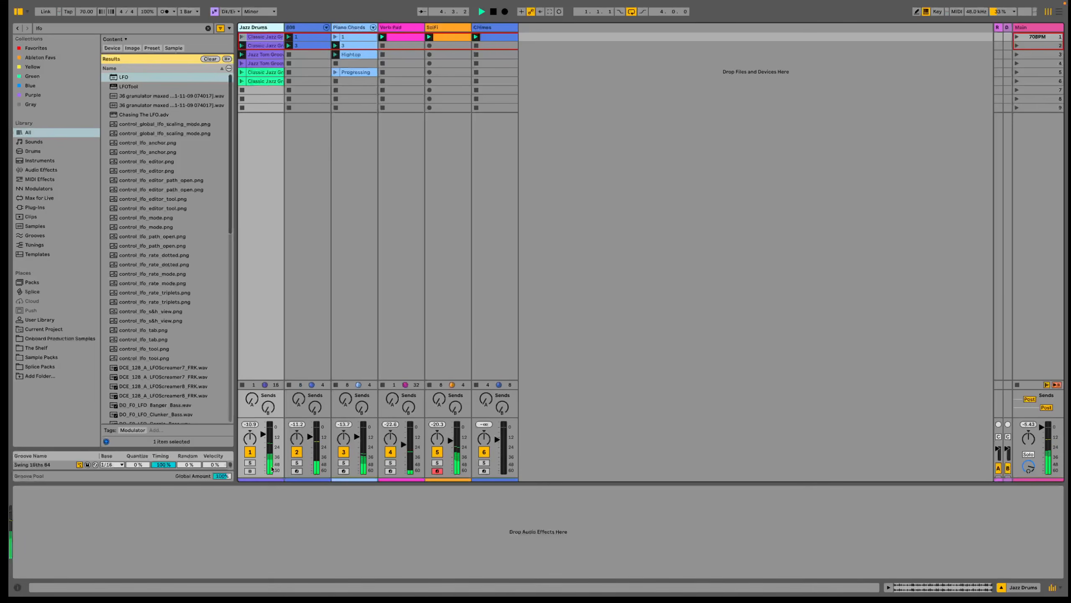
Mute the Jazz Drums track to hear the mix without drums and switch the track back on.
{"action": "left_click", "coordinate": [250, 452]}
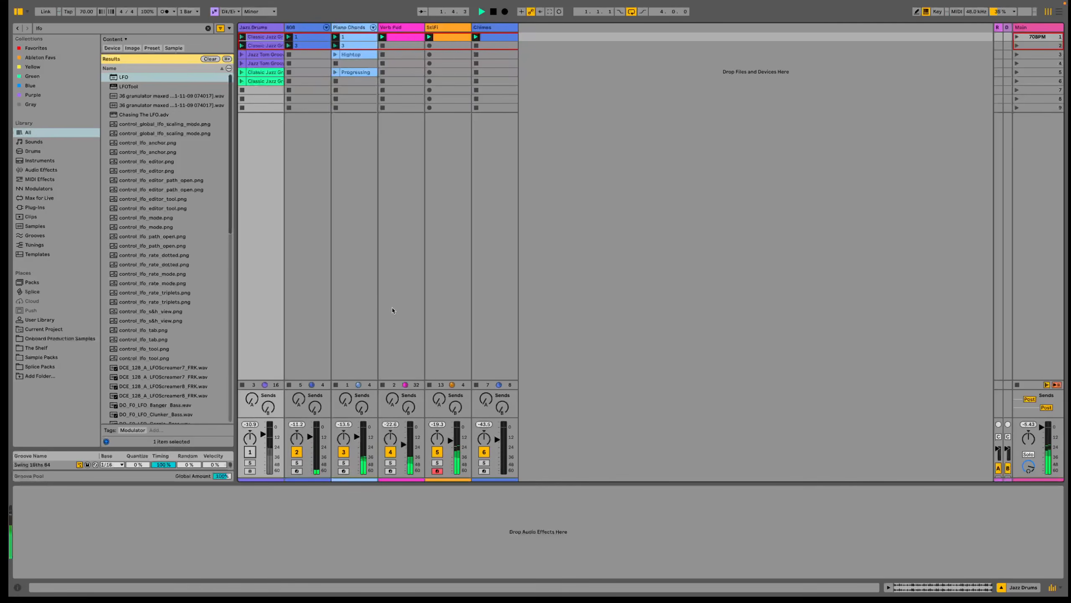
{"action": "left_click", "coordinate": [250, 453]}
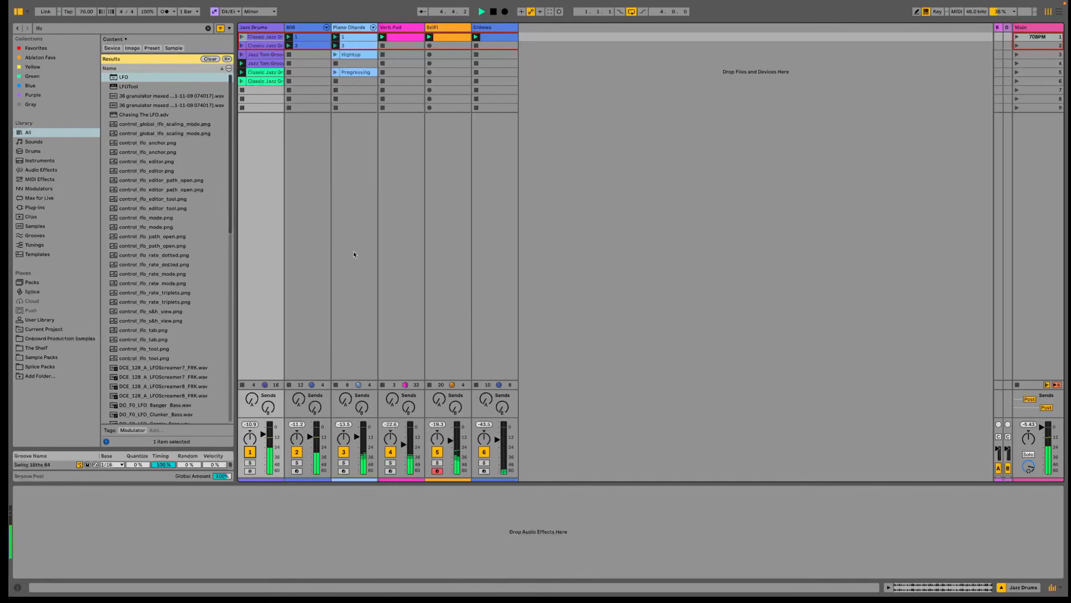
Examine the Piano Chords track's MIDI effects, including the second Note Echo, and the notes in its clips.
{"action": "left_click", "coordinate": [351, 29]}
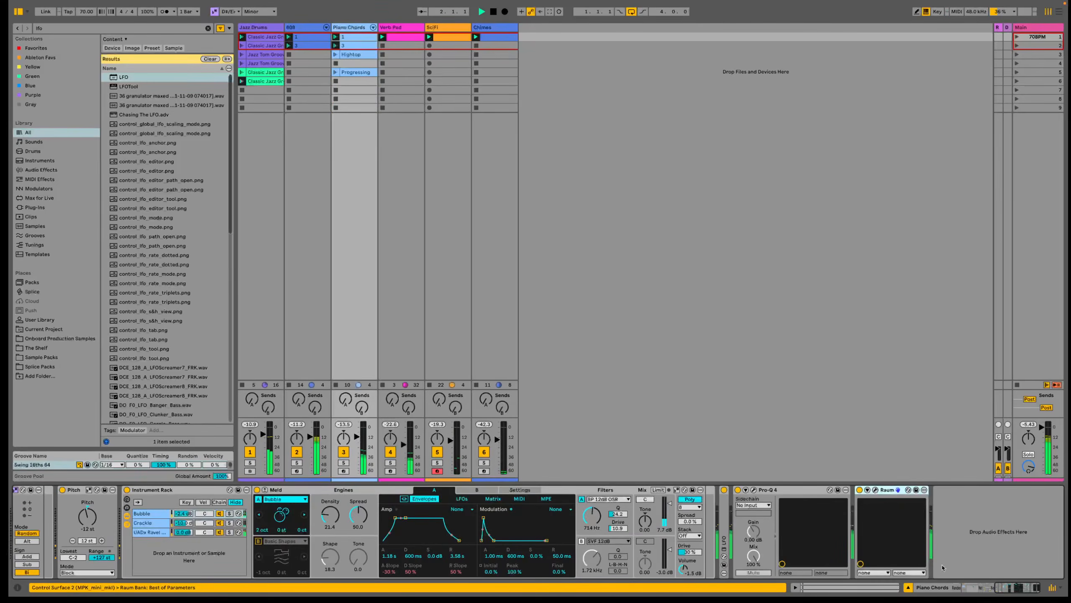
{"action": "left_click_drag", "start_coordinate": [1024, 588], "coordinate": [984, 581]}
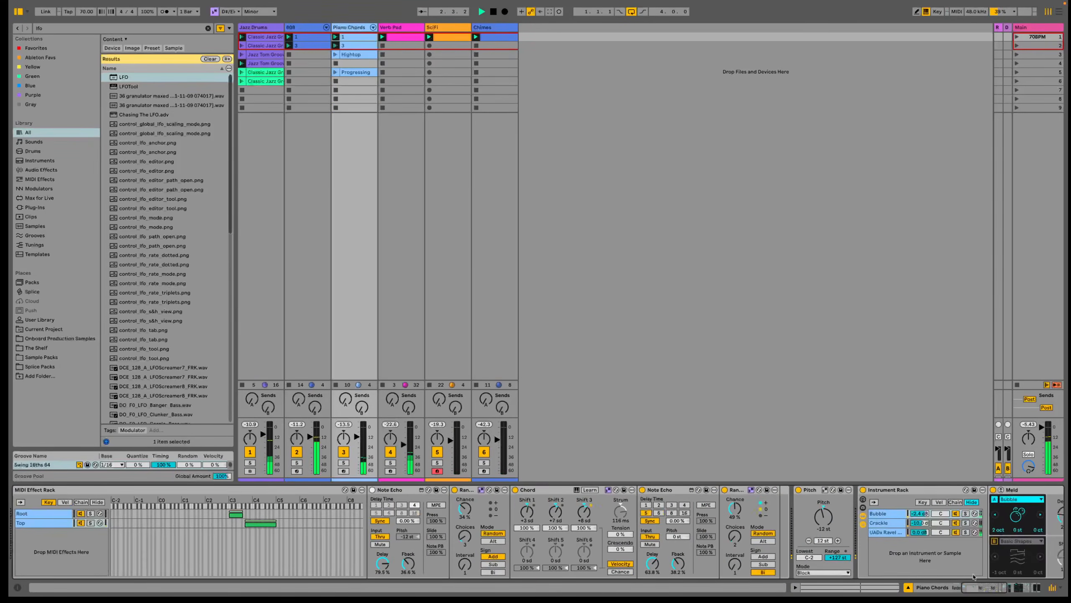
{"action": "left_click", "coordinate": [676, 491]}
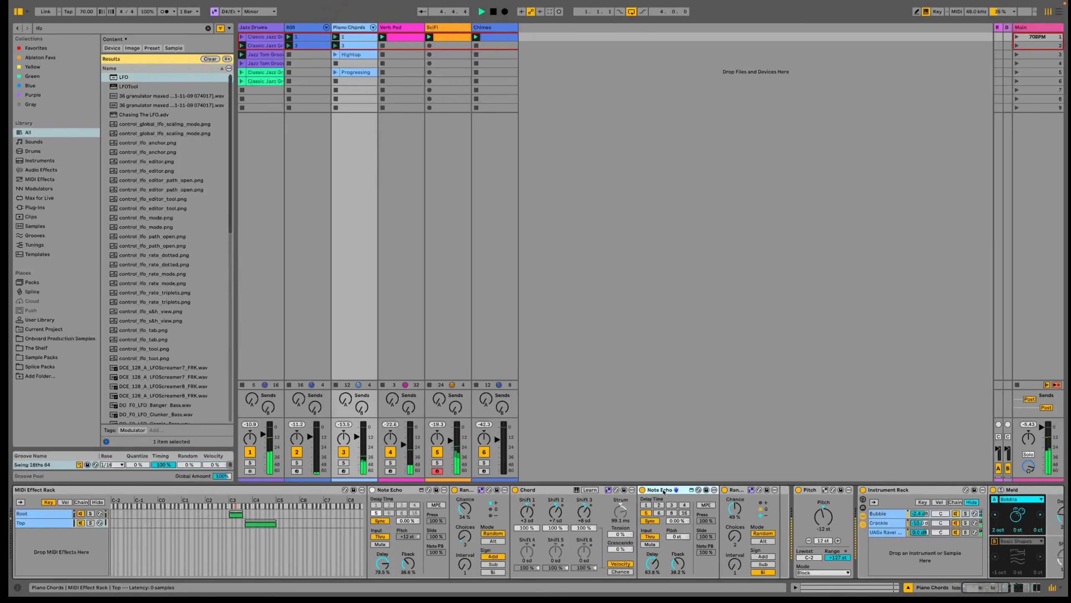
{"action": "scroll", "coordinate": [619, 543], "scroll_direction": "left", "scroll_amount": 5}
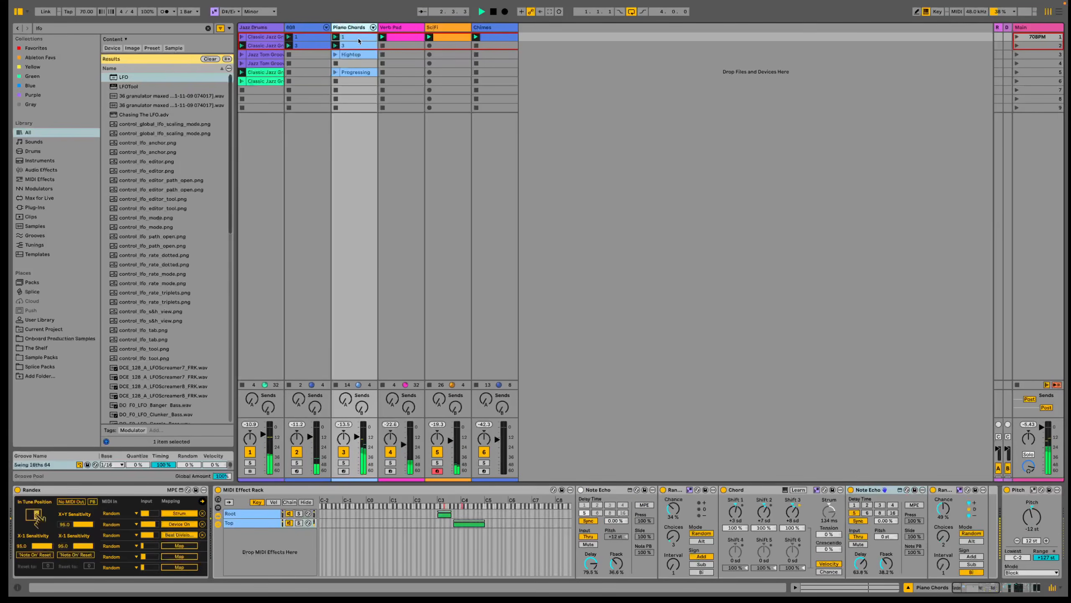
{"action": "double_click", "coordinate": [359, 39]}
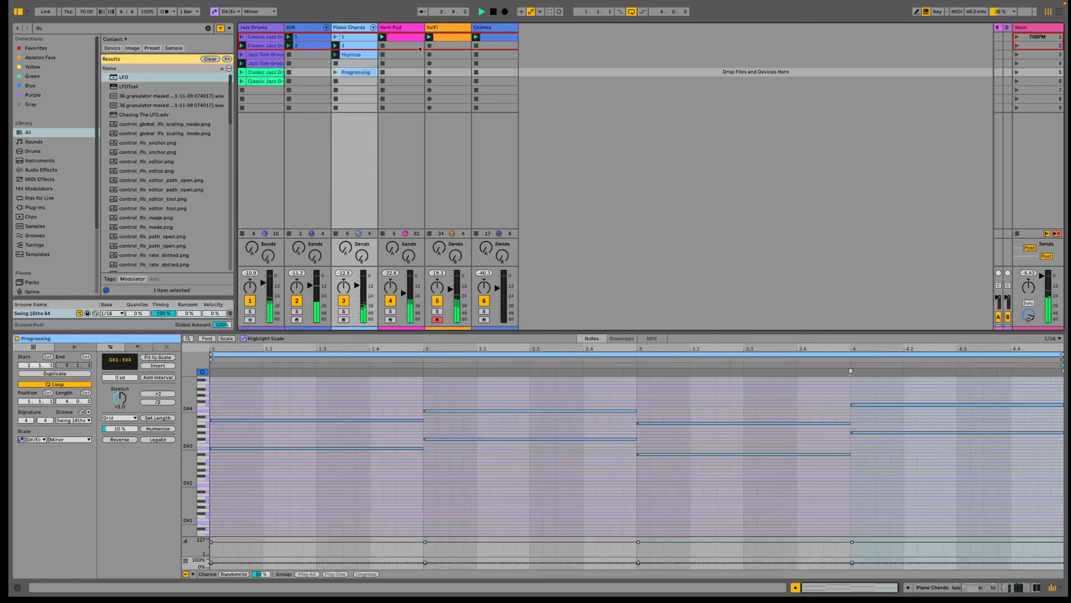
Show the UADx Ravel Grand Piano chain in the Piano Chords Instrument Rack and view its plug-in window, closing it again.
{"action": "left_click", "coordinate": [356, 28]}
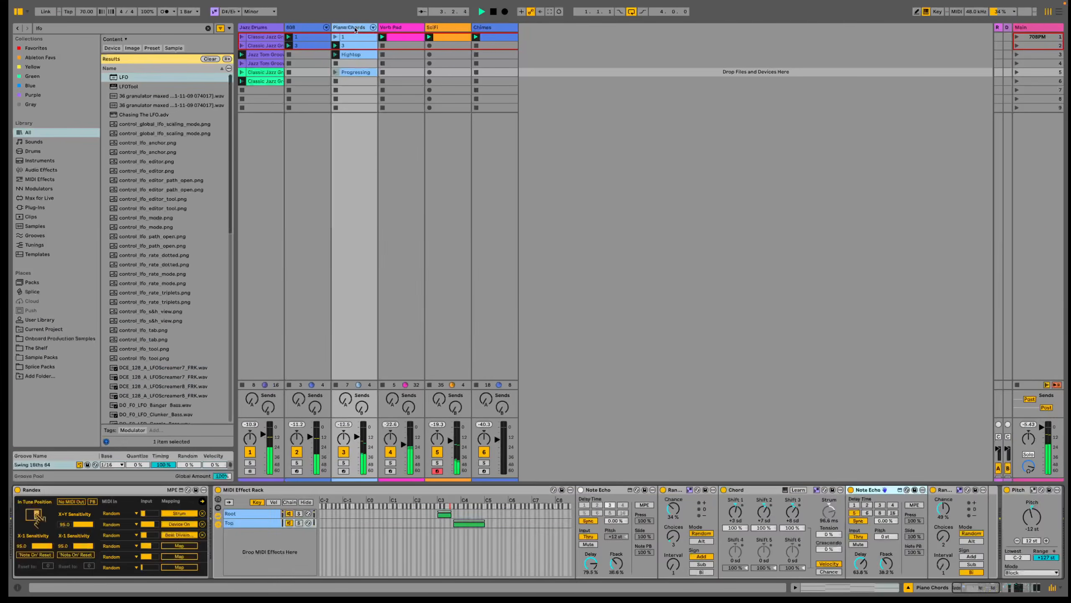
{"action": "left_click_drag", "start_coordinate": [999, 590], "coordinate": [1020, 590]}
{"action": "left_click", "coordinate": [711, 532]}
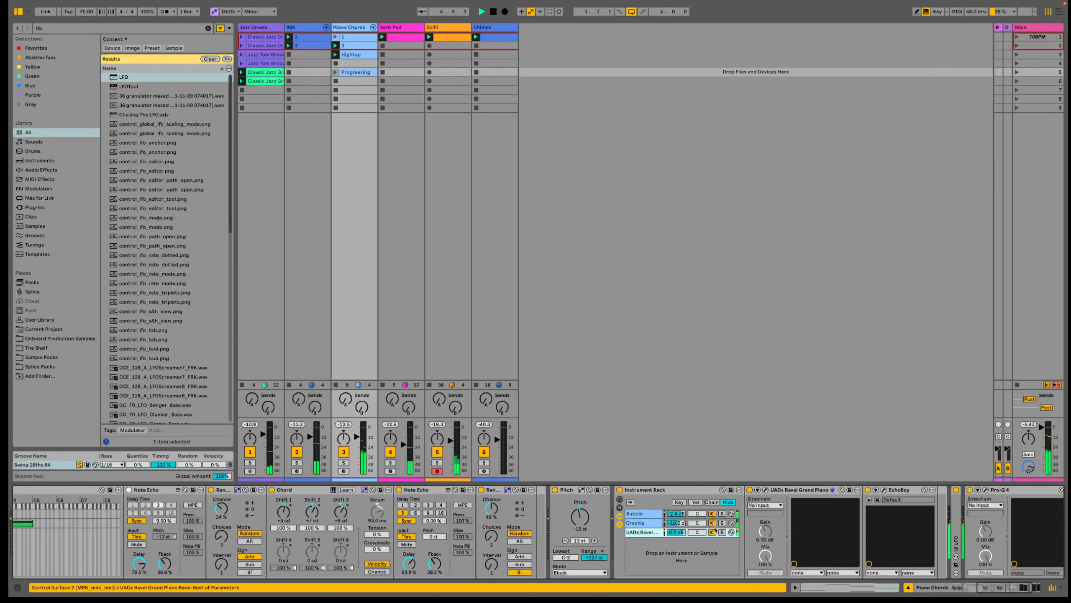
{"action": "left_click", "coordinate": [765, 490]}
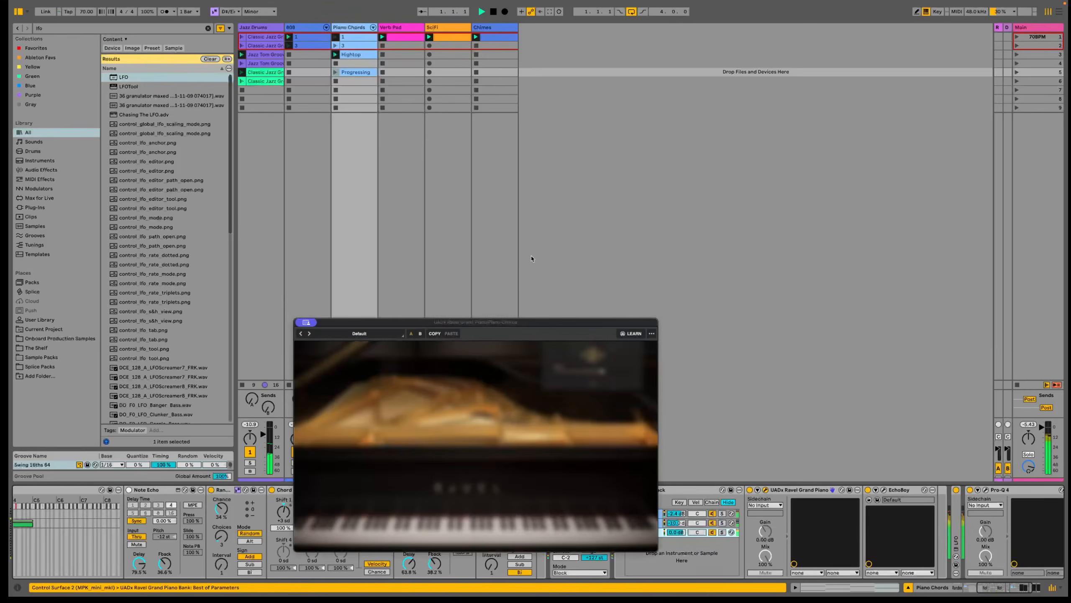
{"action": "left_click", "coordinate": [311, 316]}
{"action": "left_click", "coordinate": [309, 322]}
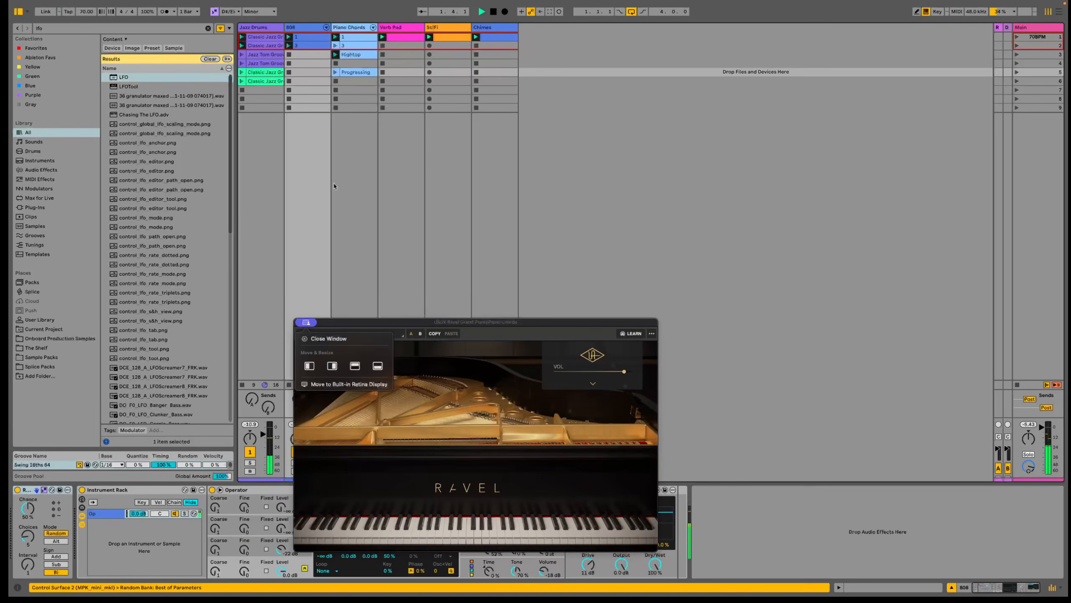
{"action": "left_click", "coordinate": [328, 339]}
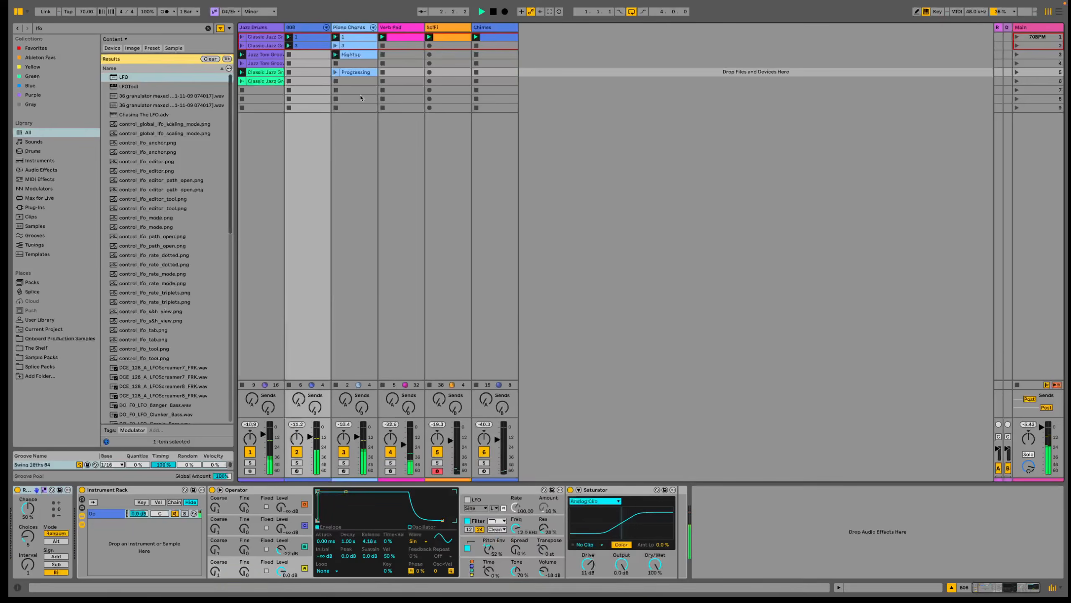
Examine the Random, Chord and Note Echo devices in the Top chain of the Piano Chords MIDI Effect Rack.
{"action": "left_click", "coordinate": [356, 27]}
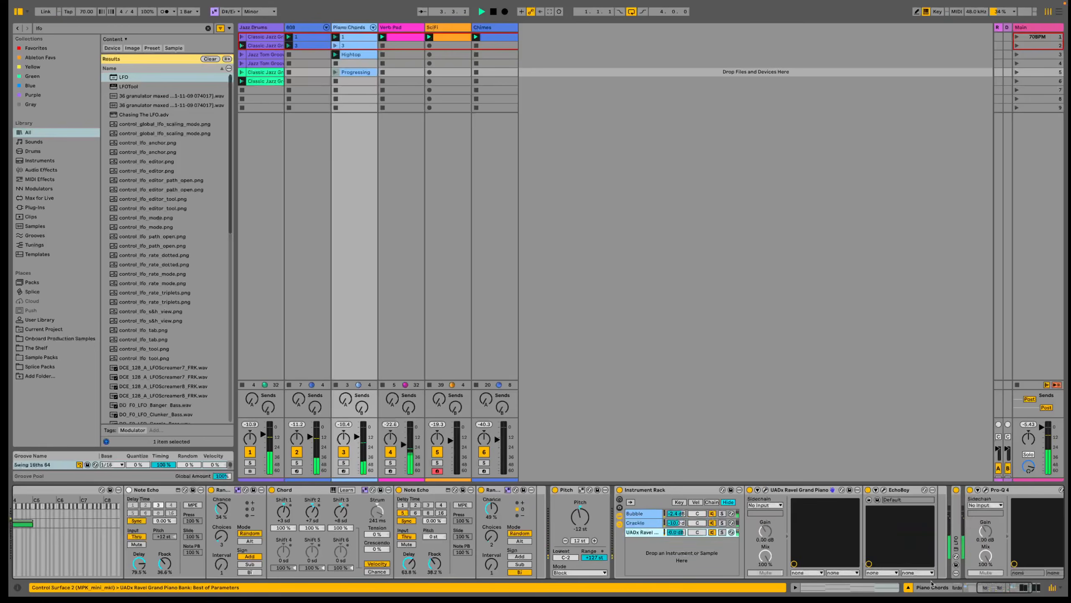
{"action": "left_click_drag", "start_coordinate": [1001, 588], "coordinate": [980, 595]}
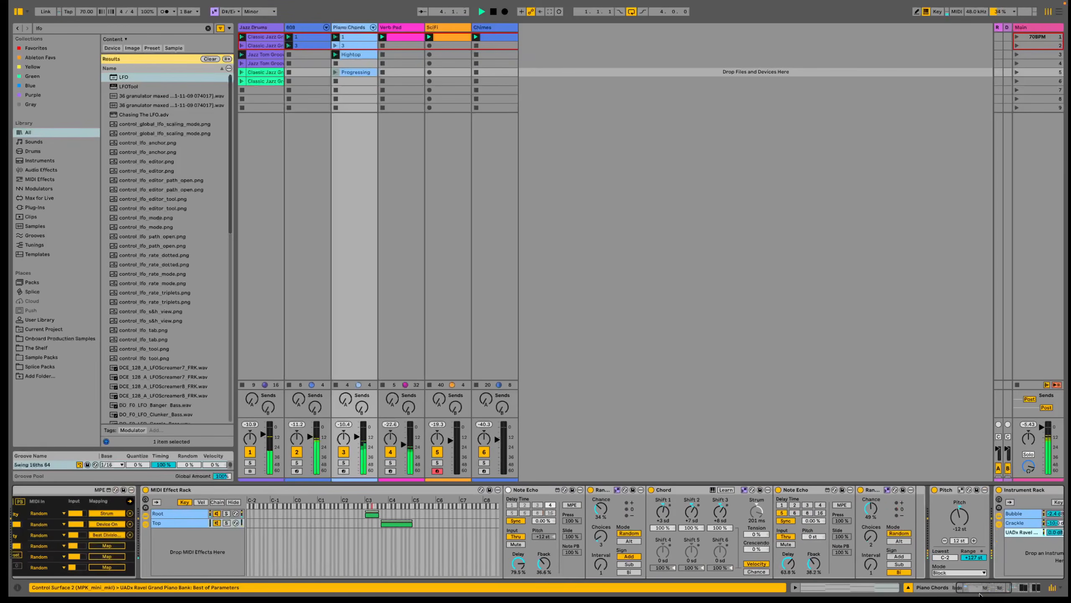
{"action": "left_click", "coordinate": [896, 499]}
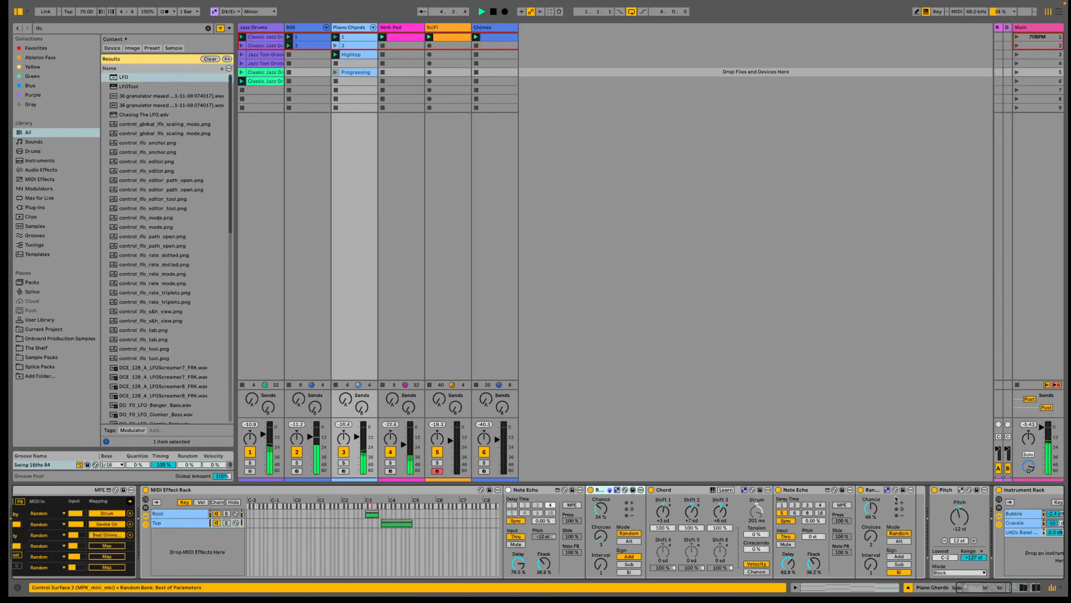
{"action": "left_click", "coordinate": [871, 491], "text": "shift"}
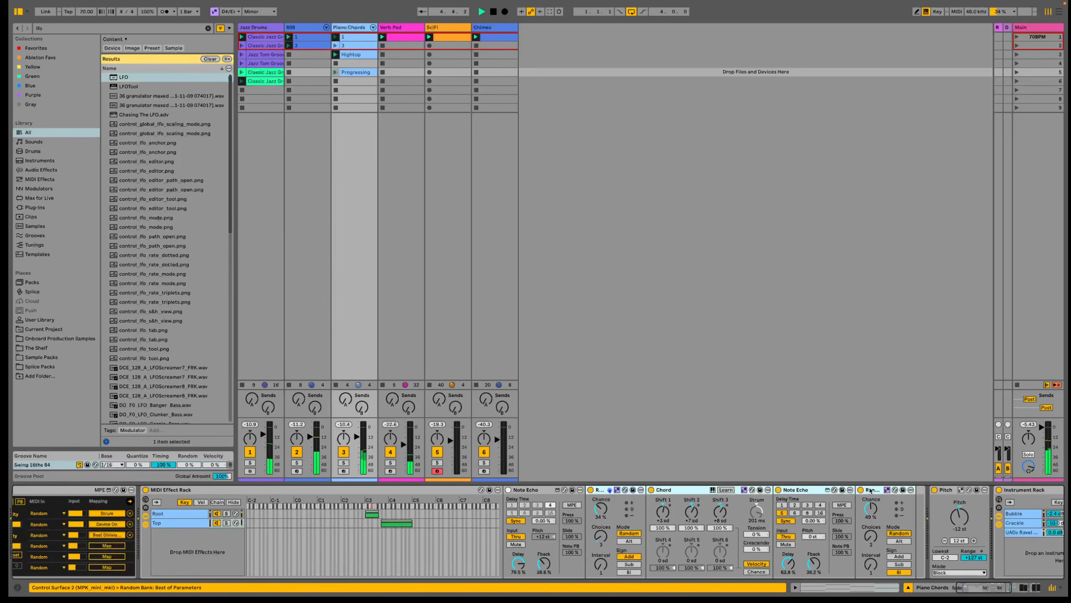
{"action": "left_click", "coordinate": [602, 492]}
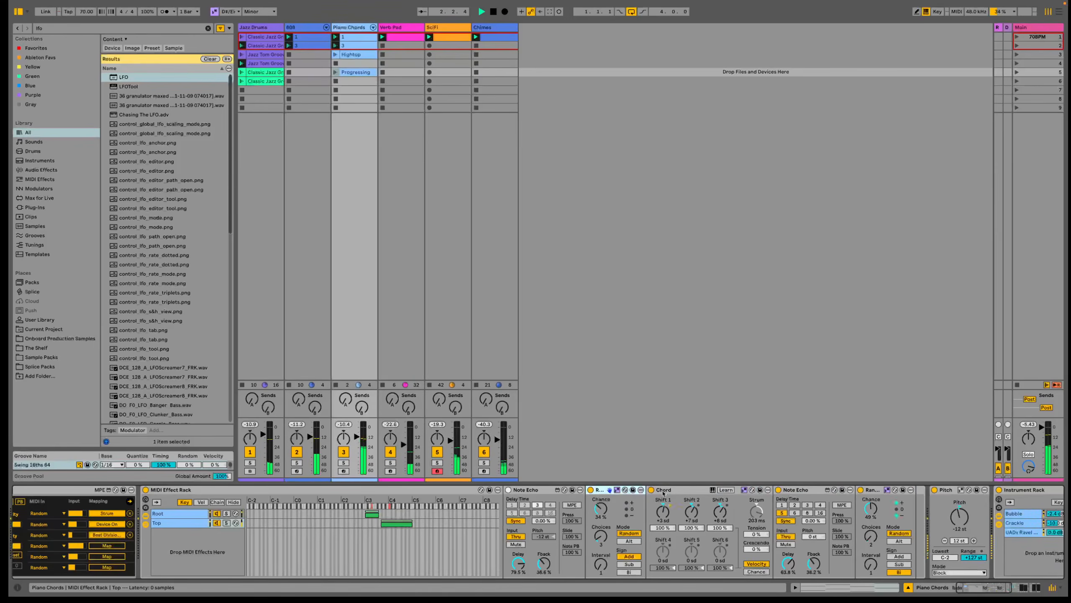
{"action": "left_click", "coordinate": [687, 491]}
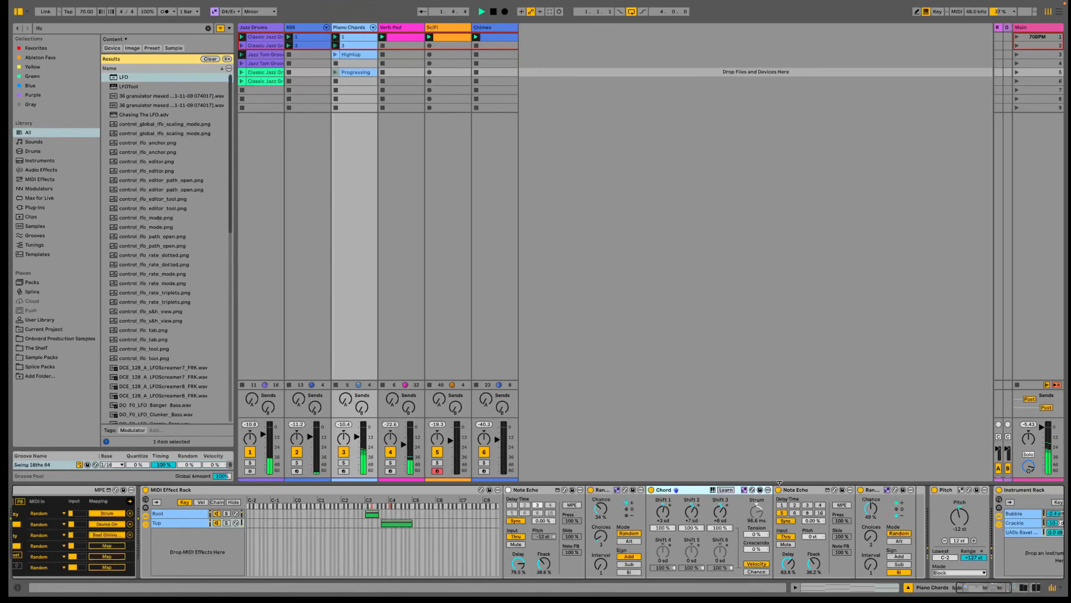
{"action": "left_click", "coordinate": [811, 491]}
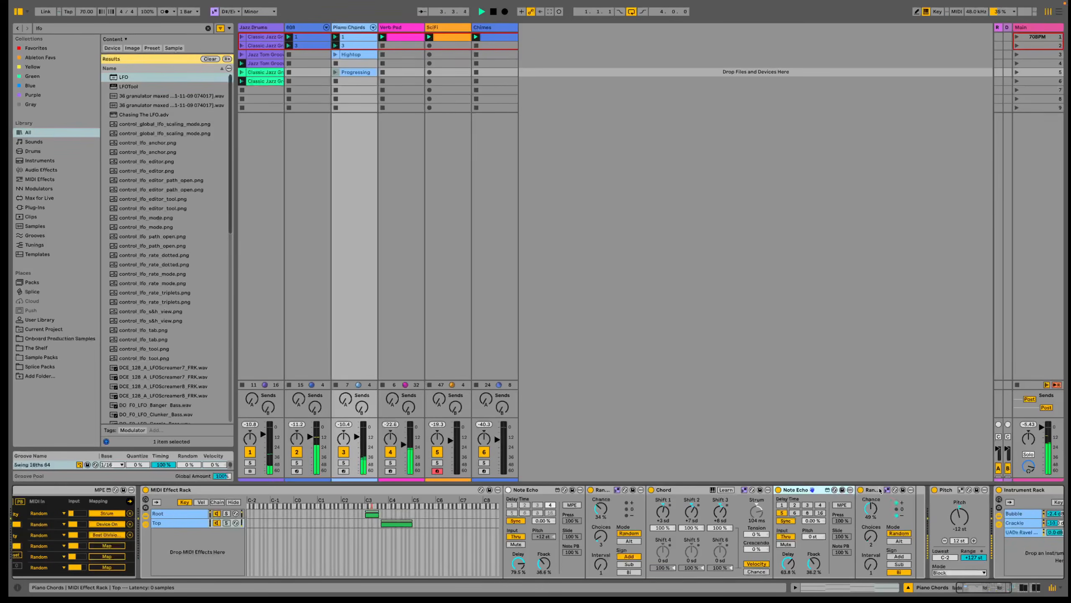
{"action": "left_click", "coordinate": [872, 501]}
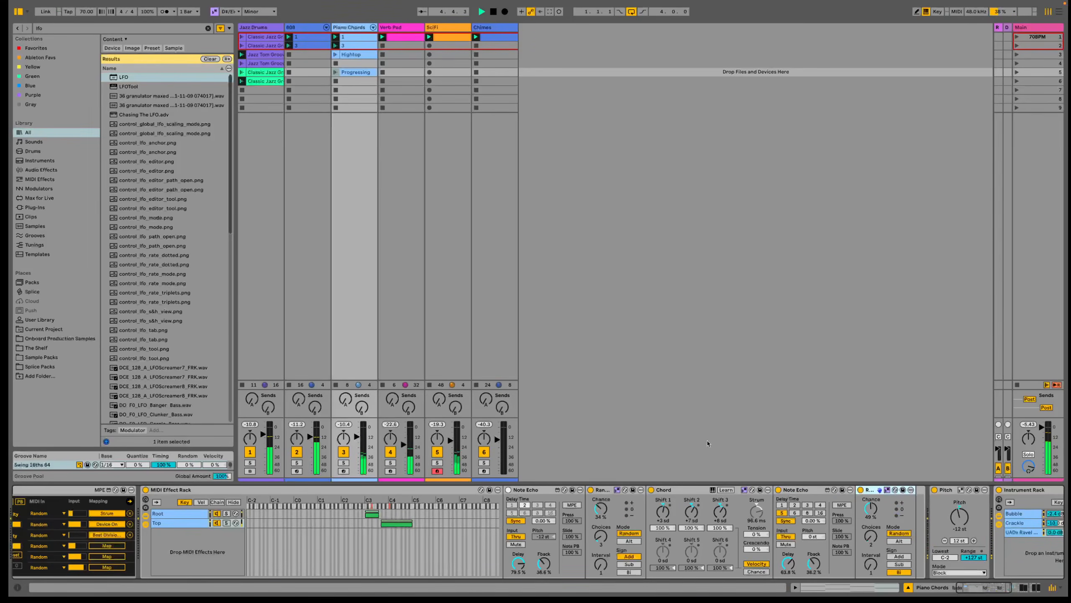
{"action": "left_click", "coordinate": [554, 491]}
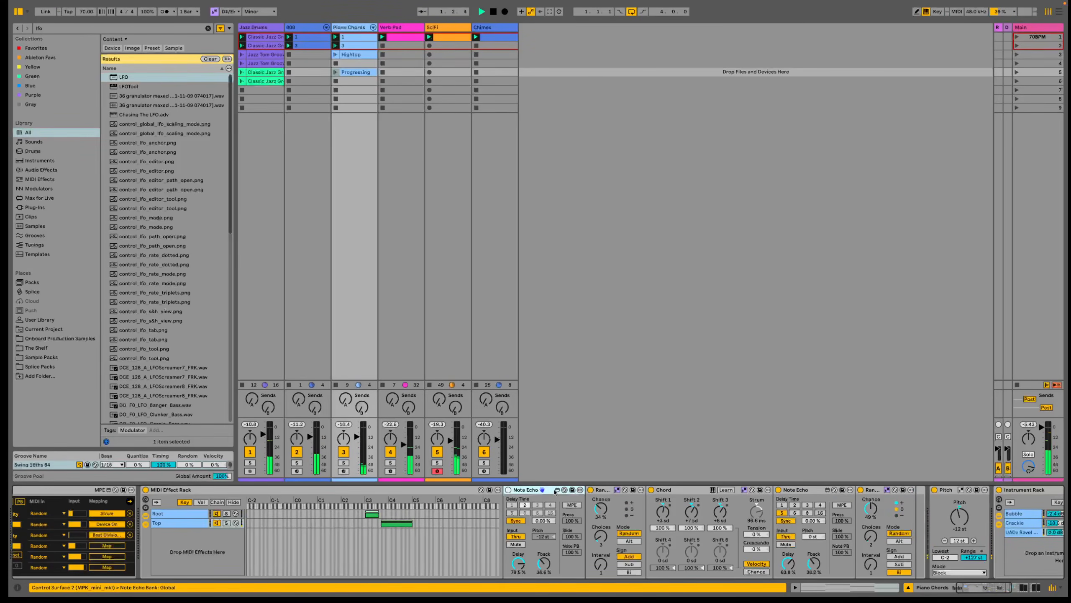
Inspect the Randex mappings and the Random and Chord devices in the MIDI Effect Rack's Root chain.
{"action": "scroll", "coordinate": [196, 529], "scroll_direction": "left", "scroll_amount": 3}
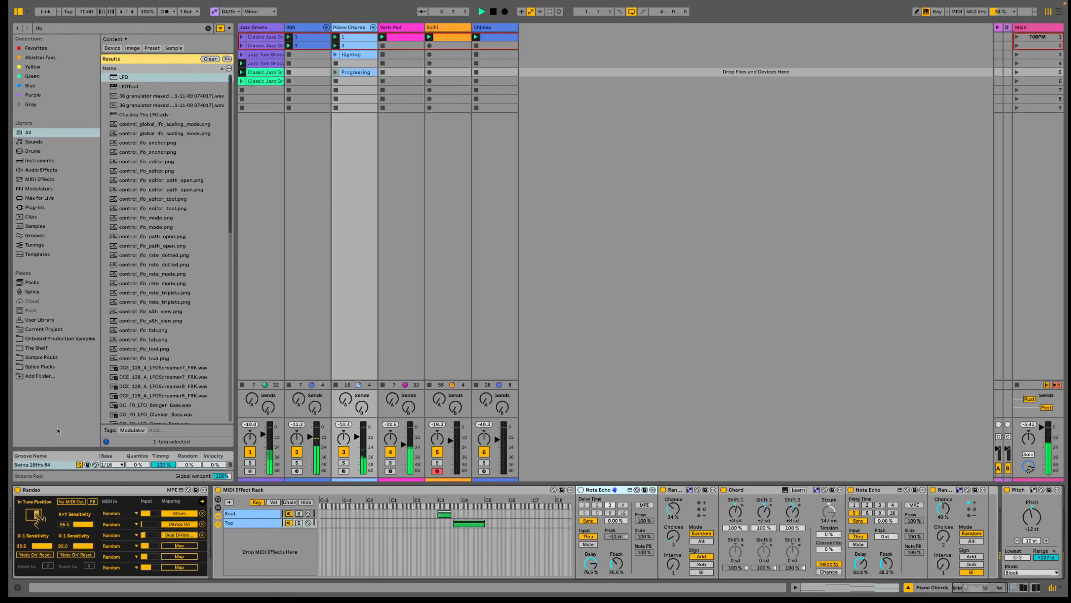
{"action": "left_click", "coordinate": [76, 491]}
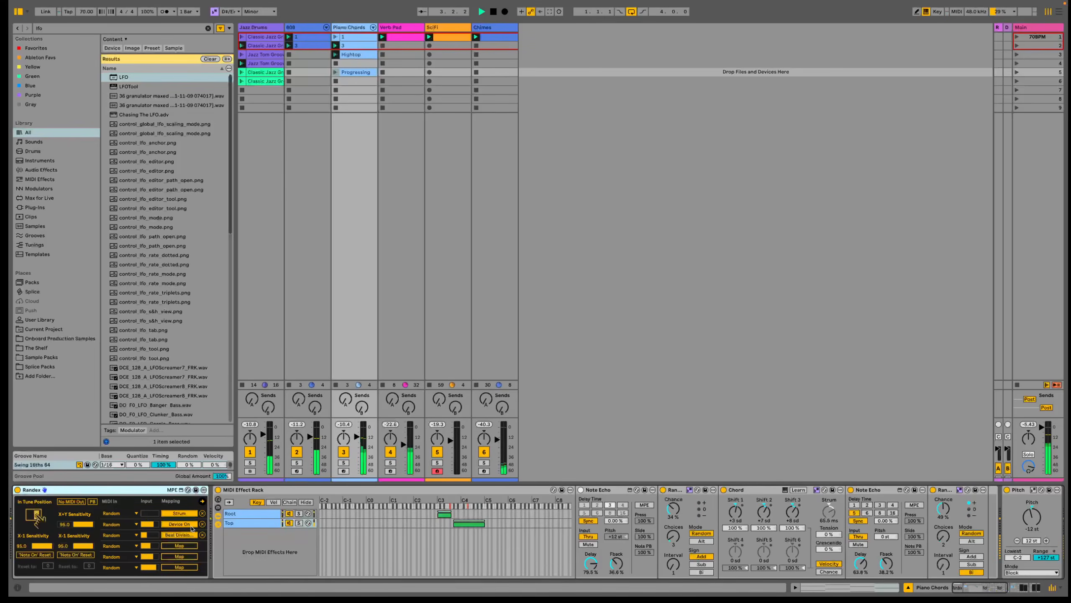
{"action": "left_click", "coordinate": [256, 522]}
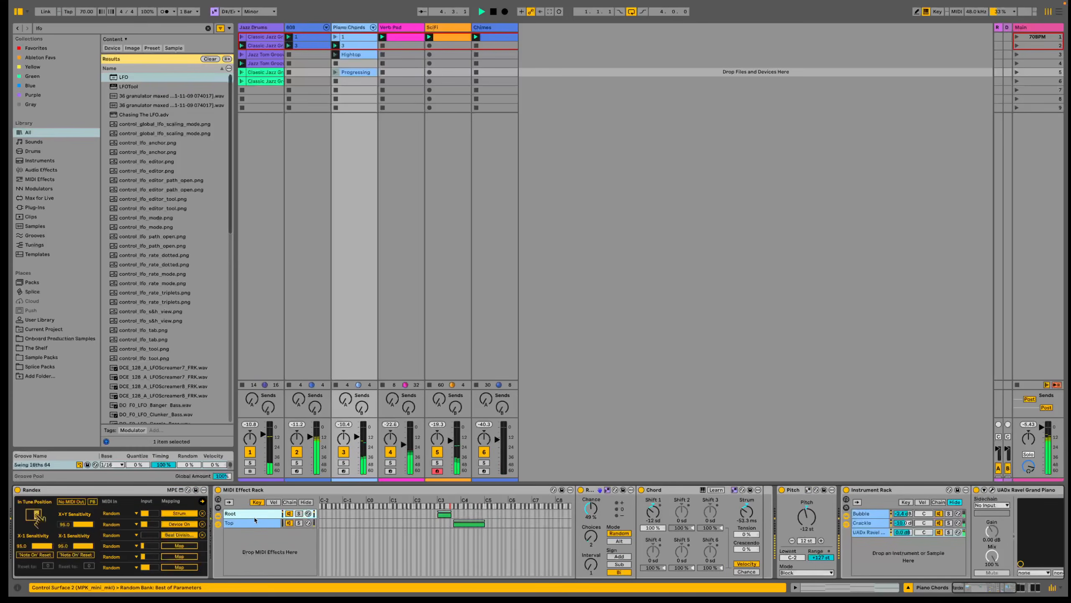
{"action": "left_click", "coordinate": [255, 520]}
{"action": "left_click", "coordinate": [261, 515]}
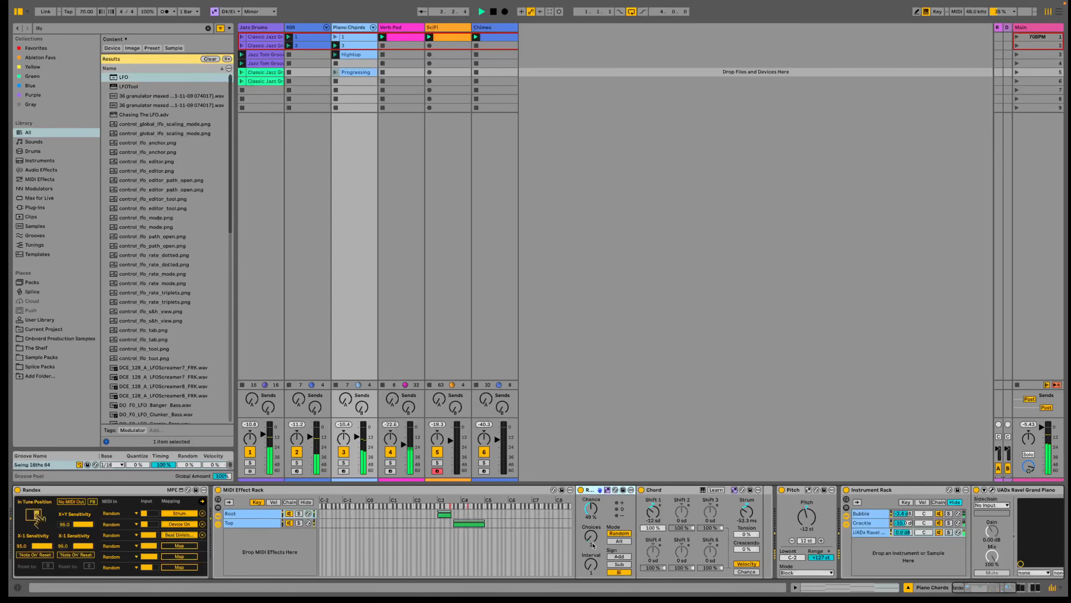
{"action": "left_click", "coordinate": [679, 494]}
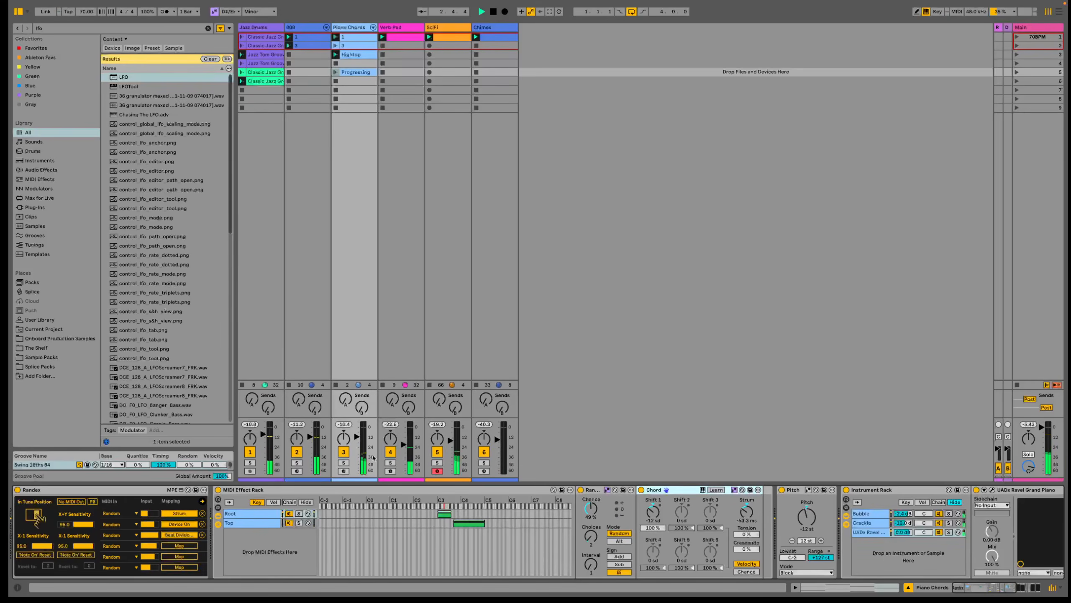
Solo the Piano Chords track and compare the Meld settings of the Bubble and Crackle chains in its Instrument Rack.
{"action": "left_click", "coordinate": [344, 463]}
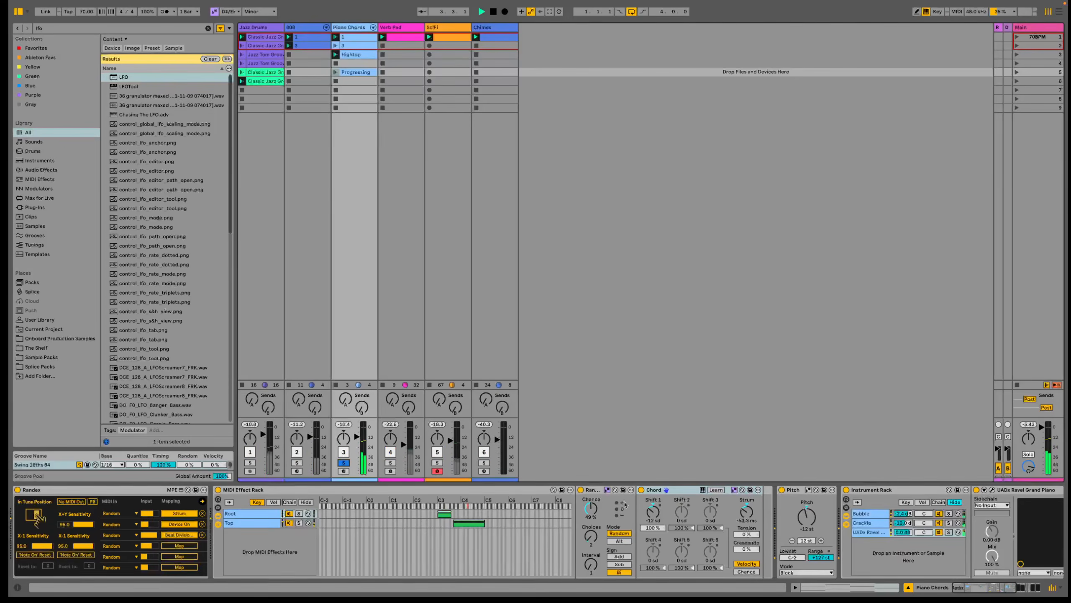
{"action": "left_click", "coordinate": [996, 590]}
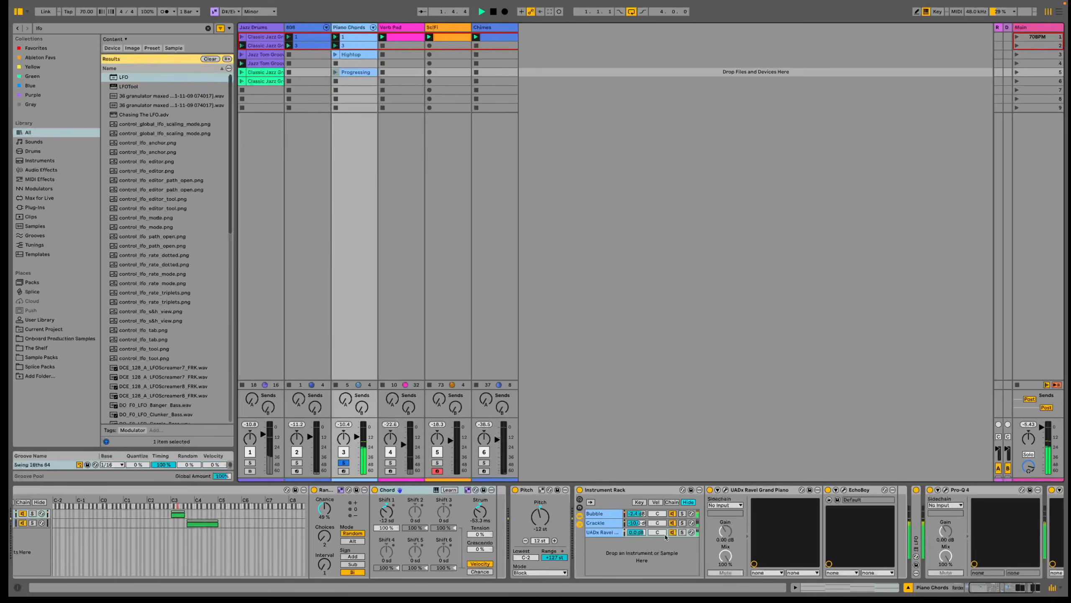
{"action": "left_click", "coordinate": [603, 514]}
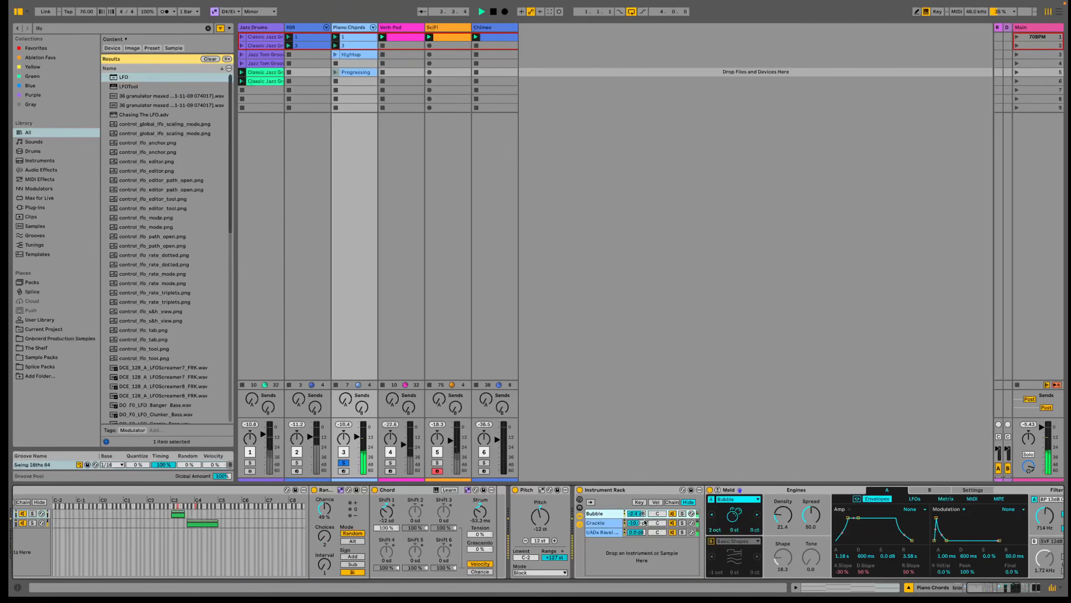
{"action": "key", "text": "Down"}
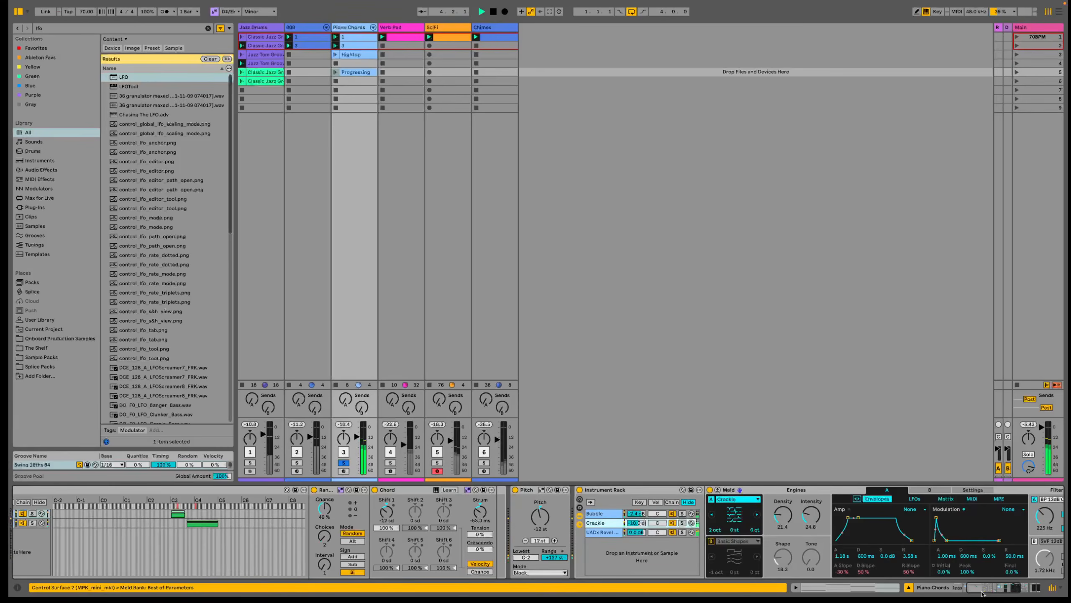
{"action": "scroll", "coordinate": [718, 528], "scroll_direction": "right", "scroll_amount": 4}
{"action": "key", "text": "Up"}
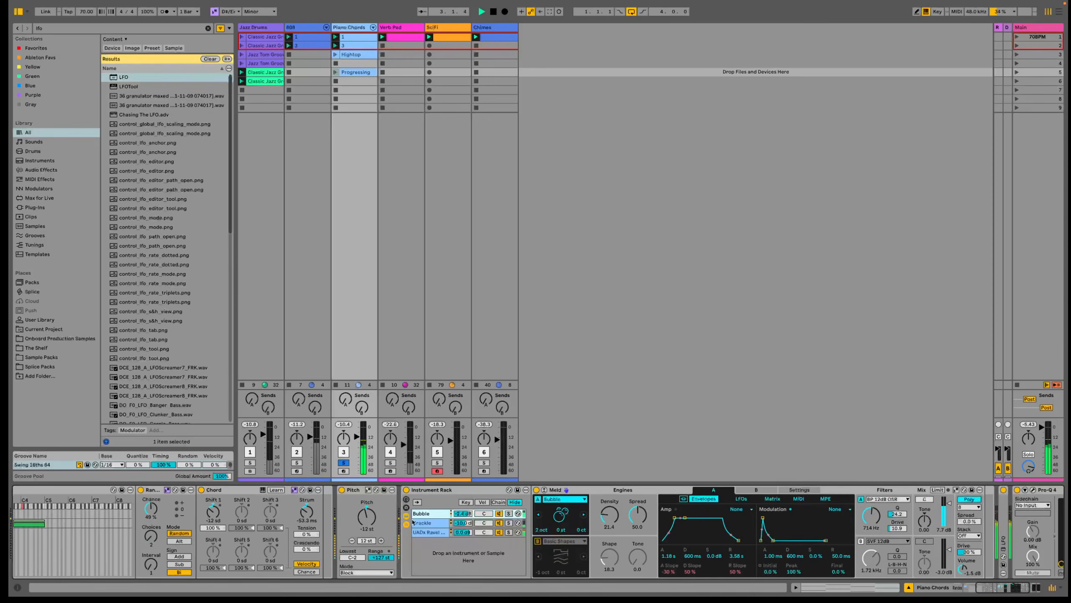
{"action": "left_click", "coordinate": [431, 523]}
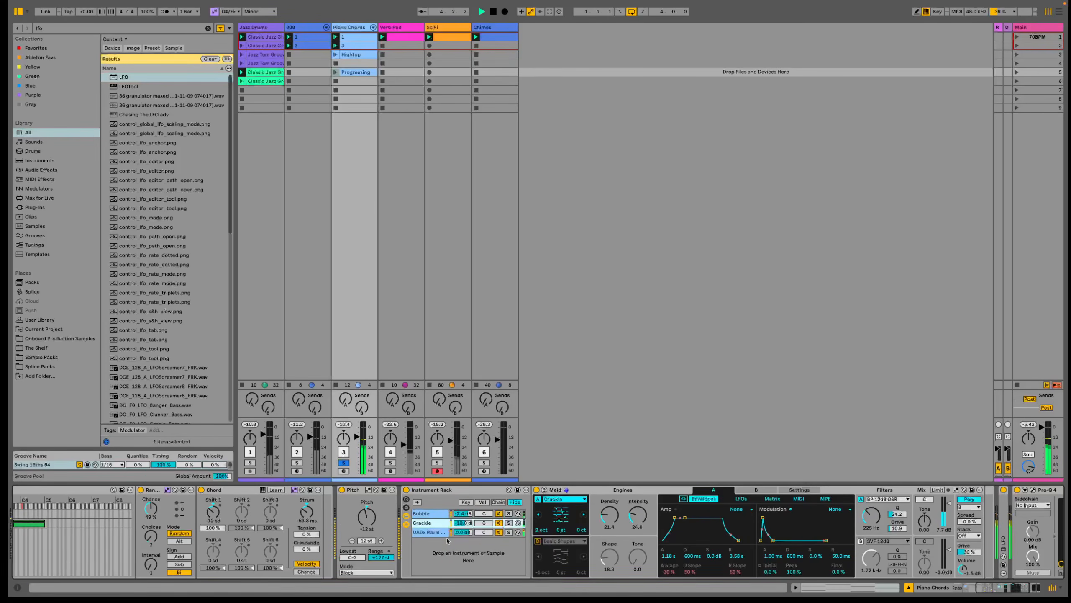
Inspect the Raum effect at the end of the Piano Chords device chain and turn off the track's solo.
{"action": "left_click_drag", "start_coordinate": [992, 592], "coordinate": [1006, 591]}
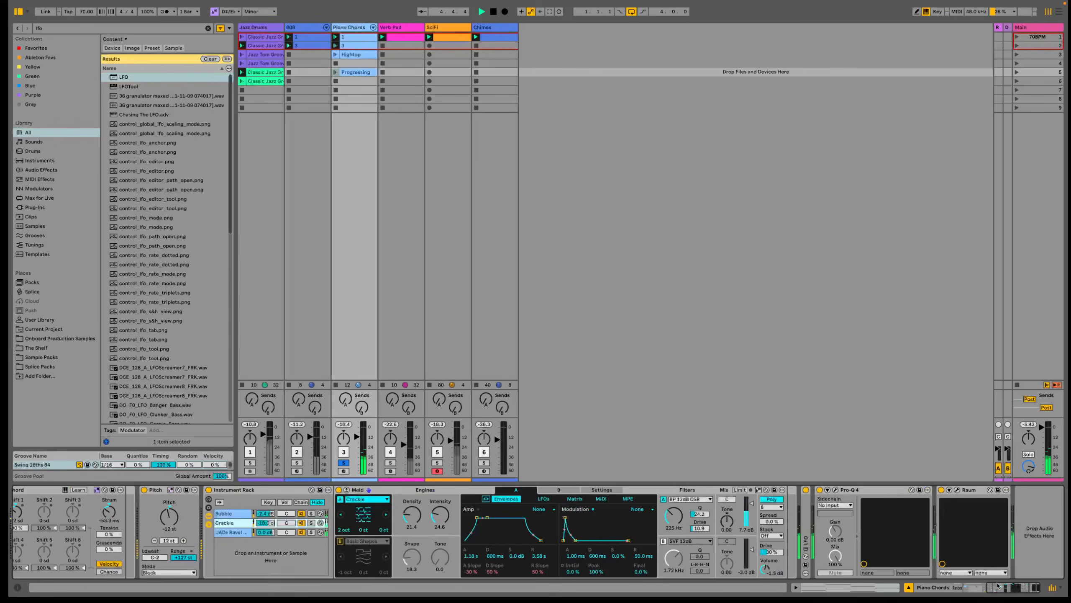
{"action": "left_click", "coordinate": [974, 490]}
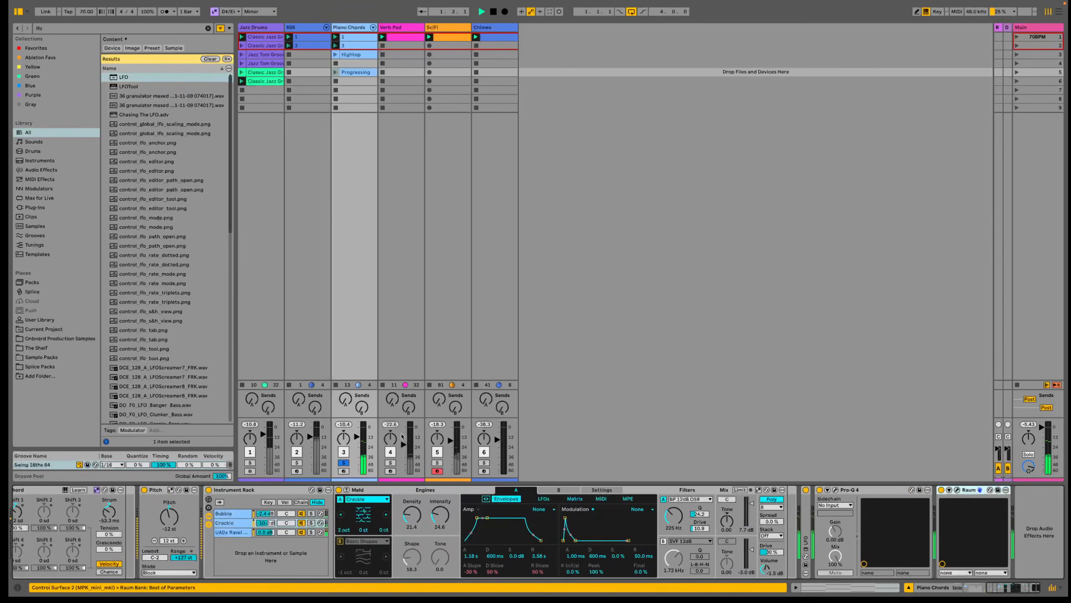
{"action": "left_click", "coordinate": [343, 462]}
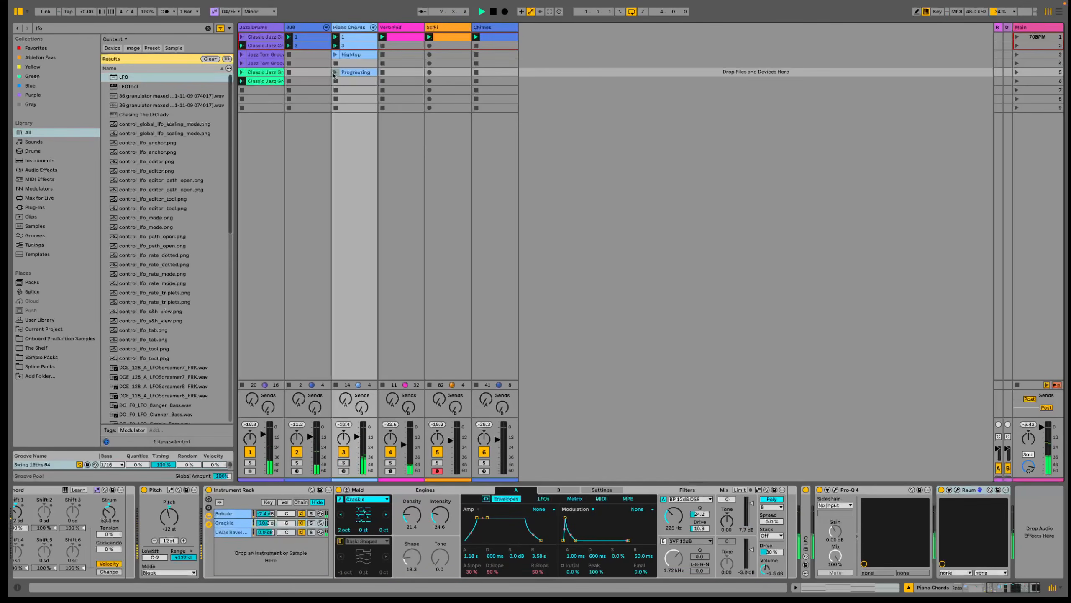
Solo the 808 track to hear its bass part alone, and return it to the full mix.
{"action": "left_click", "coordinate": [311, 27]}
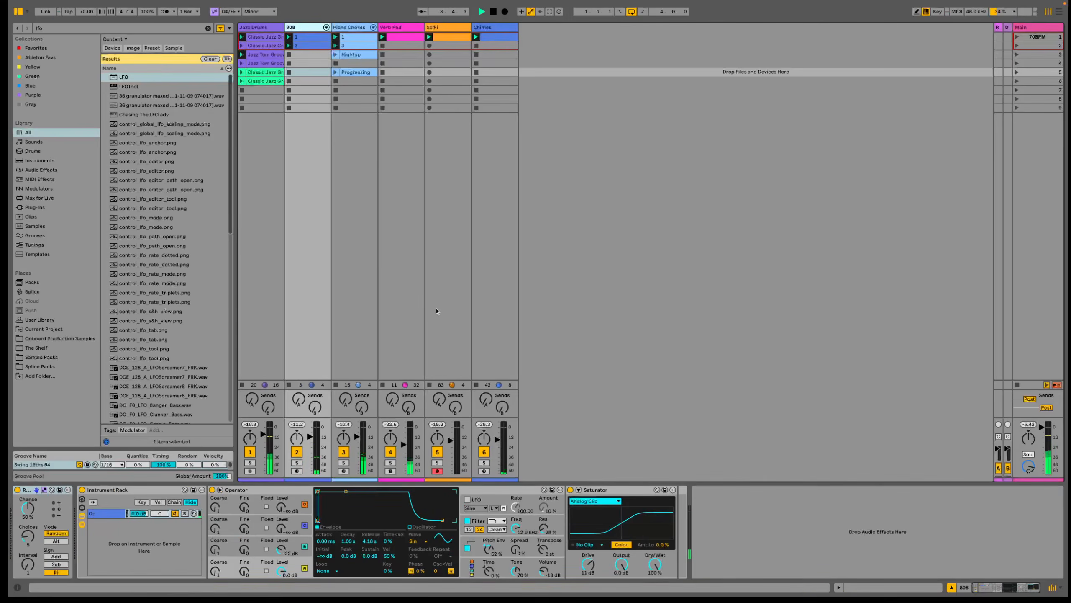
{"action": "left_click", "coordinate": [297, 462]}
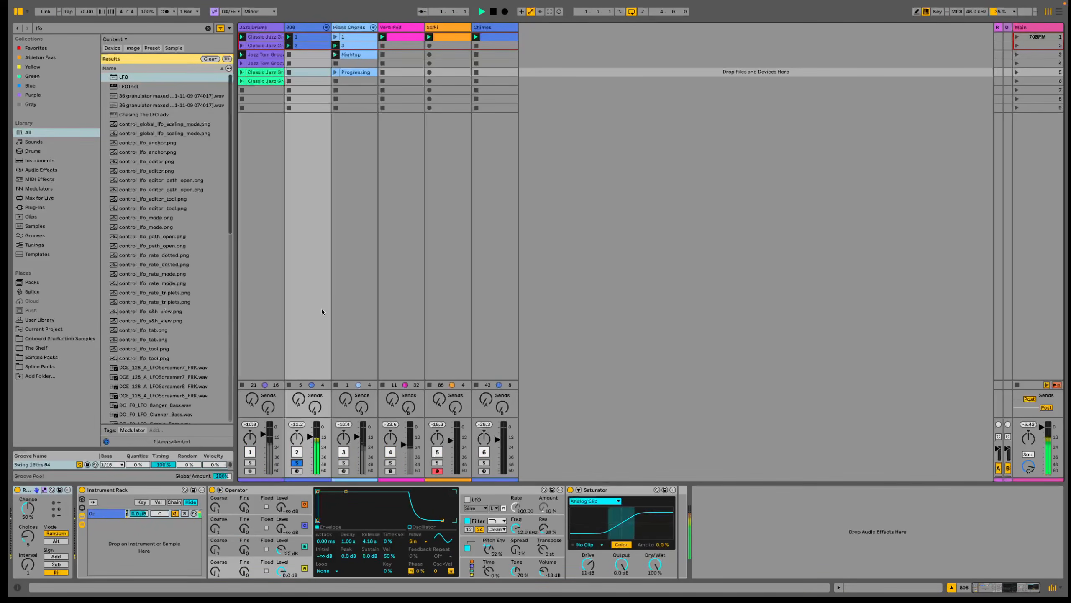
{"action": "left_click", "coordinate": [297, 463]}
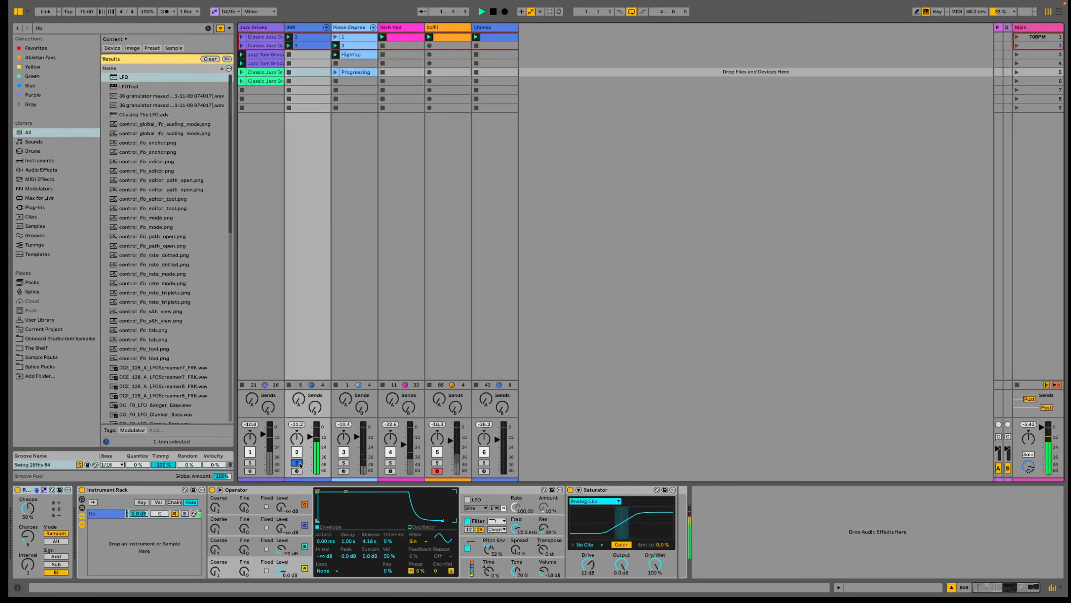
Examine the notes of the 808 track's first clip and return to its device chain with Operator selected.
{"action": "left_click", "coordinate": [311, 40]}
{"action": "double_click", "coordinate": [311, 40]}
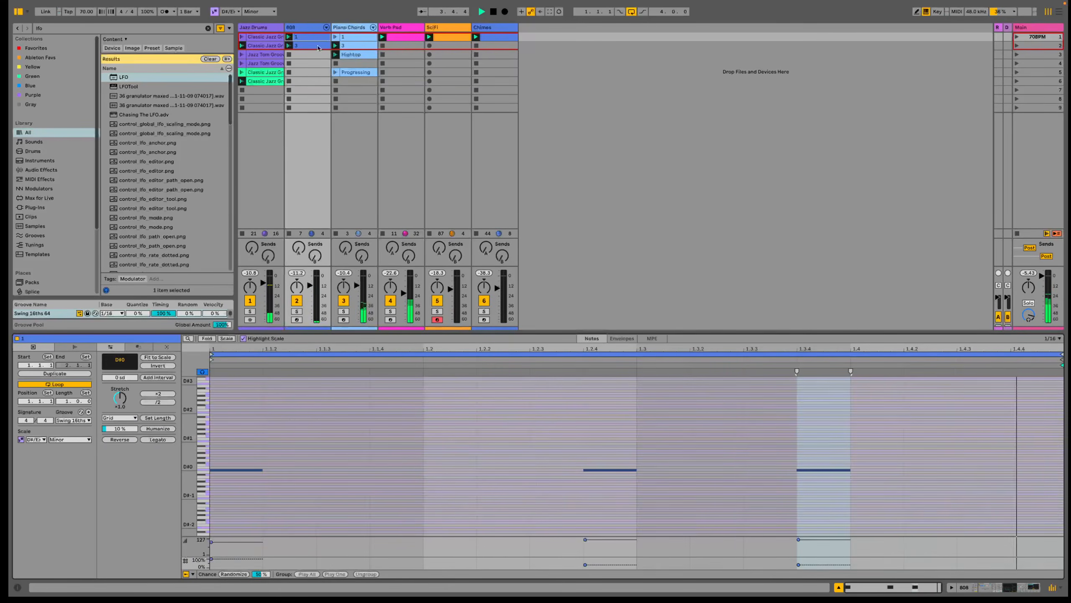
{"action": "key", "text": "shift+Tab"}
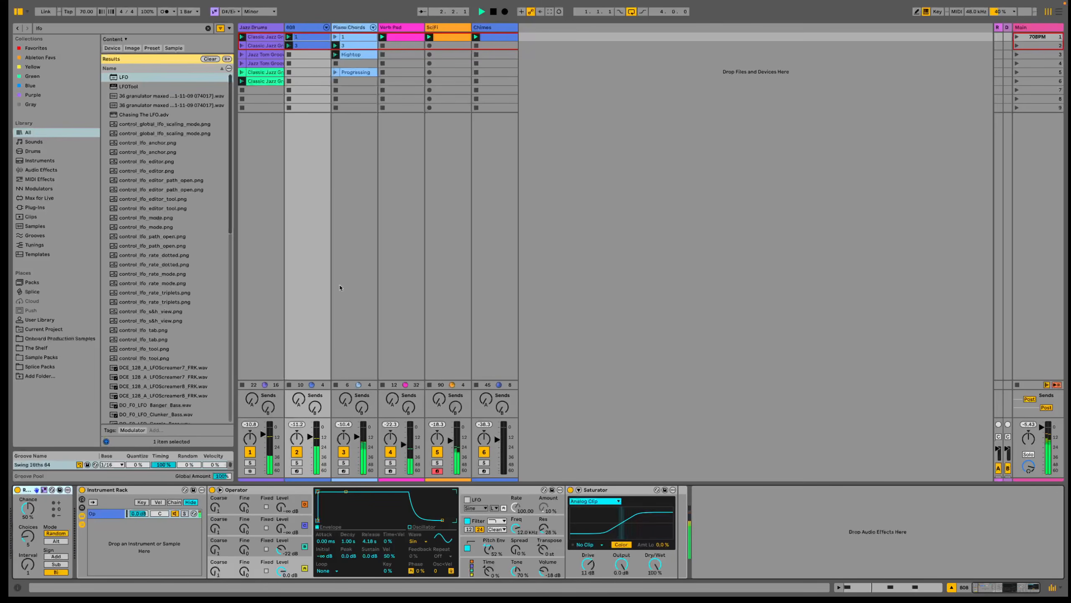
{"action": "left_click", "coordinate": [255, 490]}
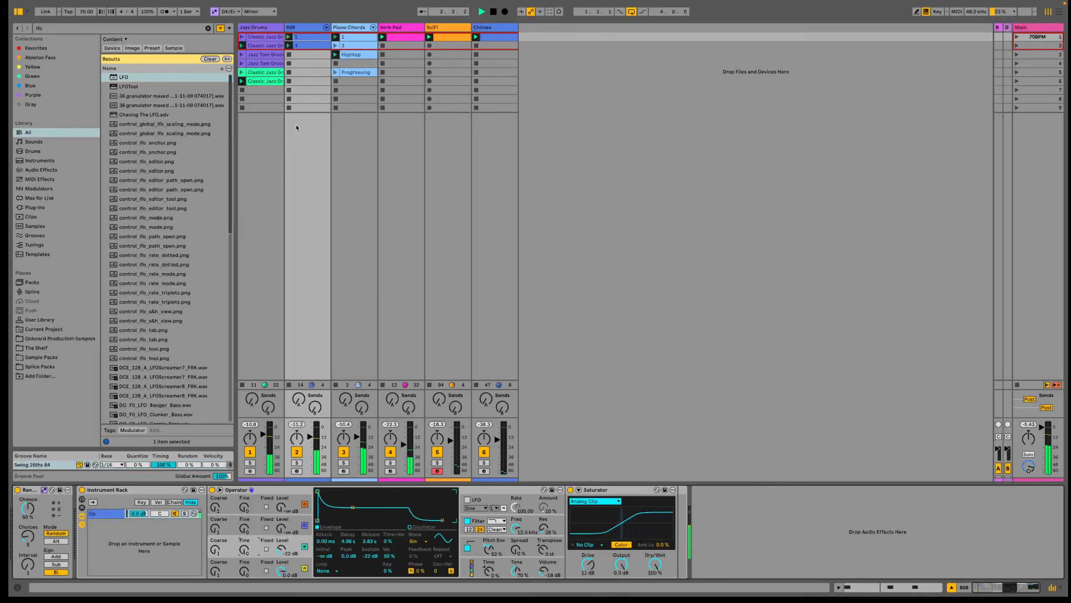
Compare the waveforms and warp settings of the bounced Classic Jazz Groove and Jazz Tom Groove clips on the Jazz Drums track.
{"action": "left_click", "coordinate": [270, 28]}
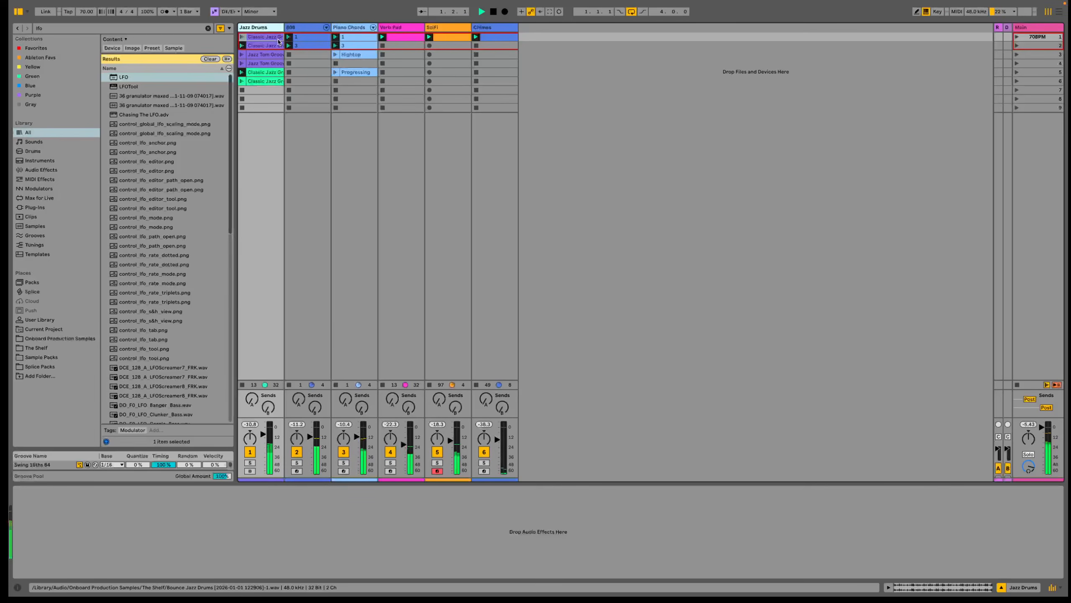
{"action": "left_click", "coordinate": [265, 73]}
{"action": "double_click", "coordinate": [266, 72]}
{"action": "left_click", "coordinate": [264, 81]}
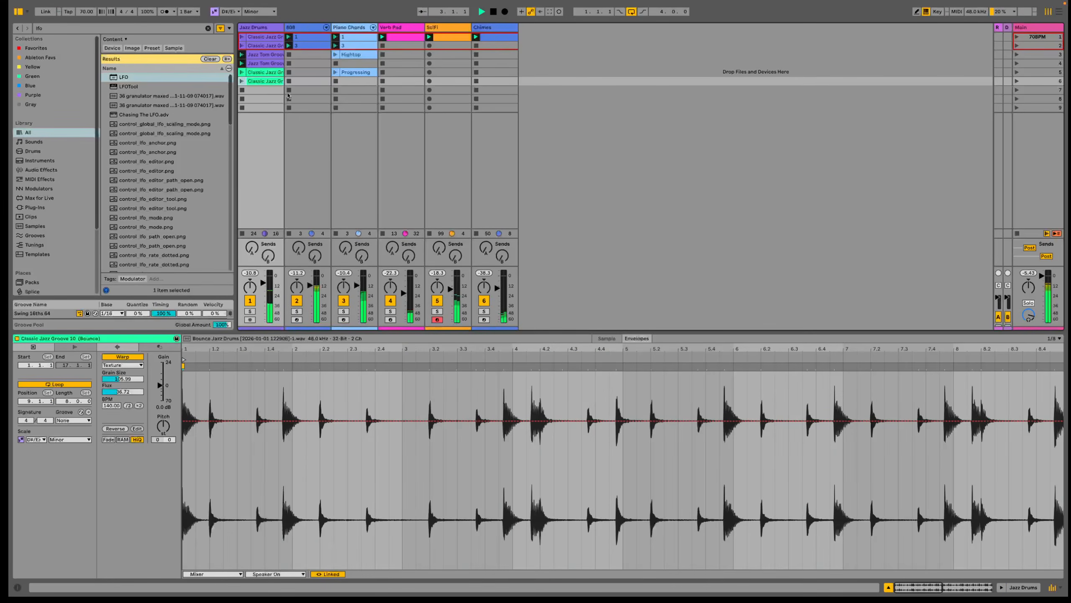
{"action": "left_click", "coordinate": [260, 63]}
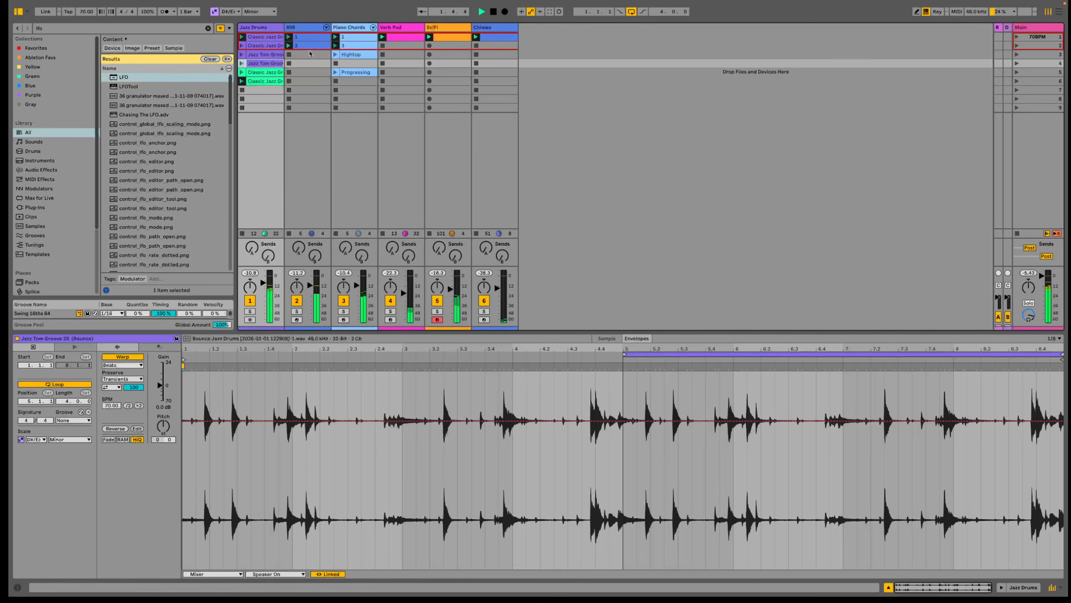
Solo the Verb Pad track and examine the patch in its VCV Rack 2 plug-in window, closing the window when done.
{"action": "left_click", "coordinate": [401, 29]}
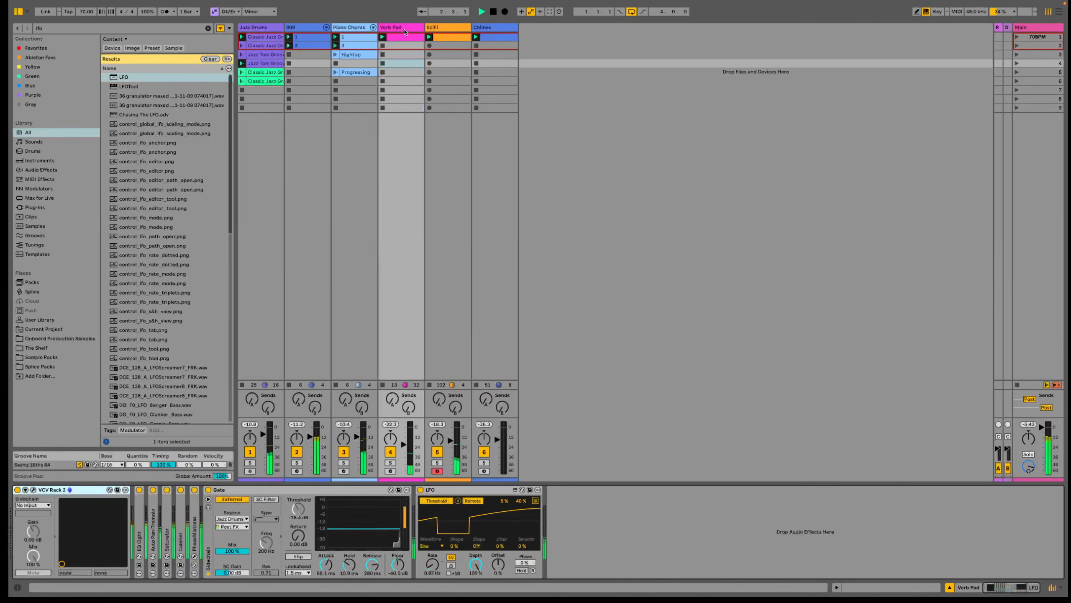
{"action": "left_click", "coordinate": [391, 463]}
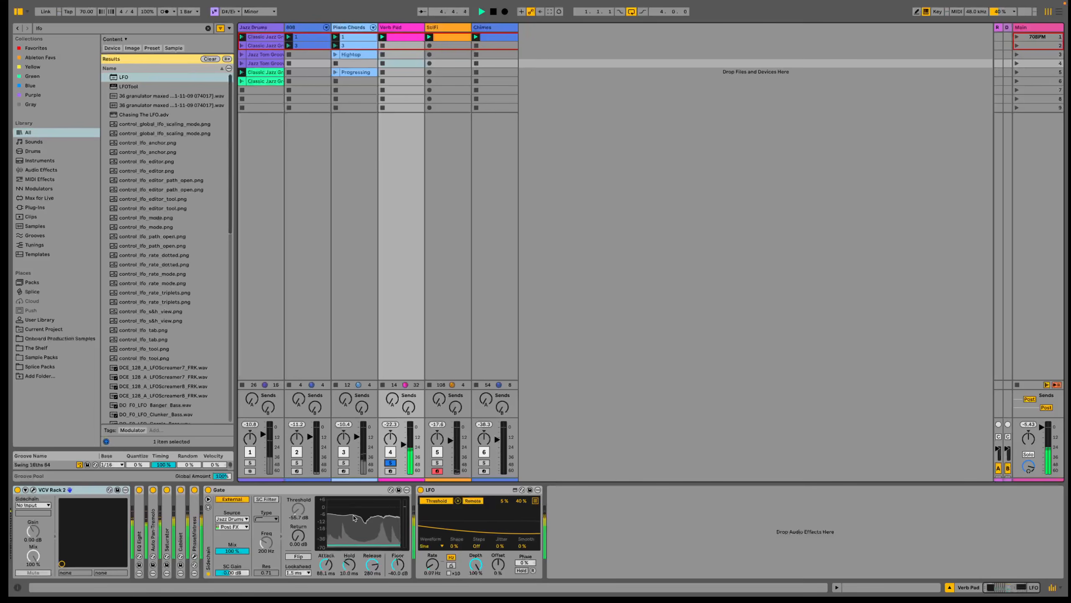
{"action": "left_click", "coordinate": [34, 490]}
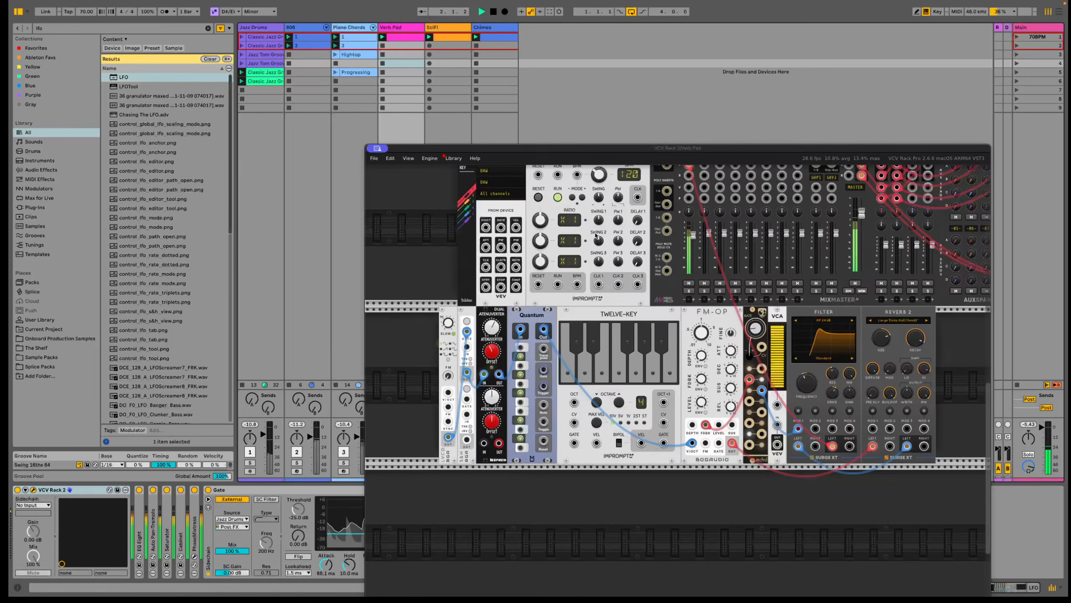
{"action": "left_click_drag", "start_coordinate": [547, 148], "coordinate": [483, 87]}
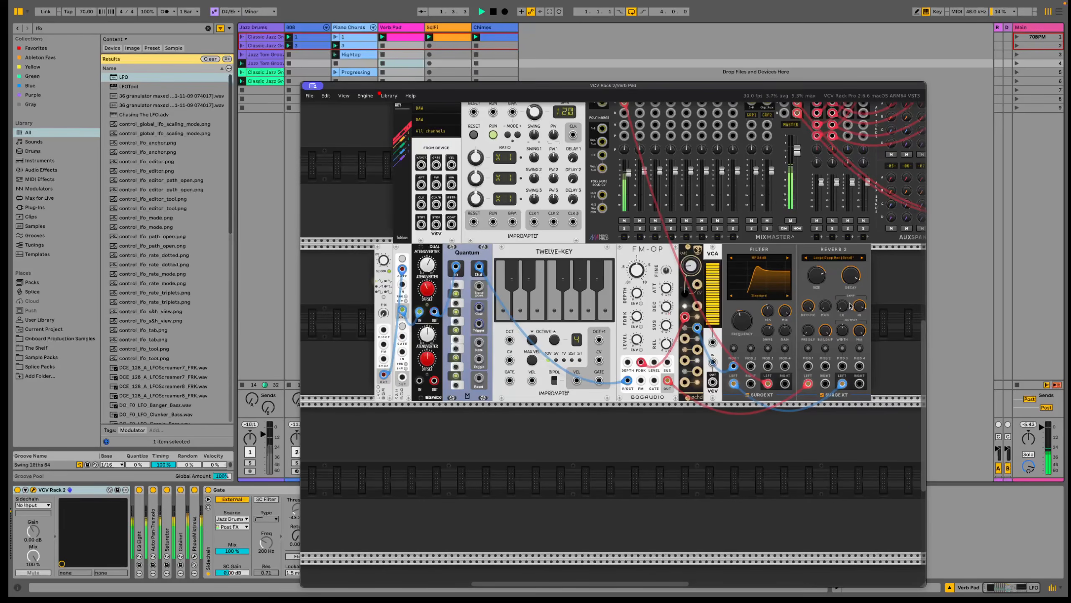
{"action": "left_click", "coordinate": [313, 88]}
{"action": "left_click", "coordinate": [330, 103]}
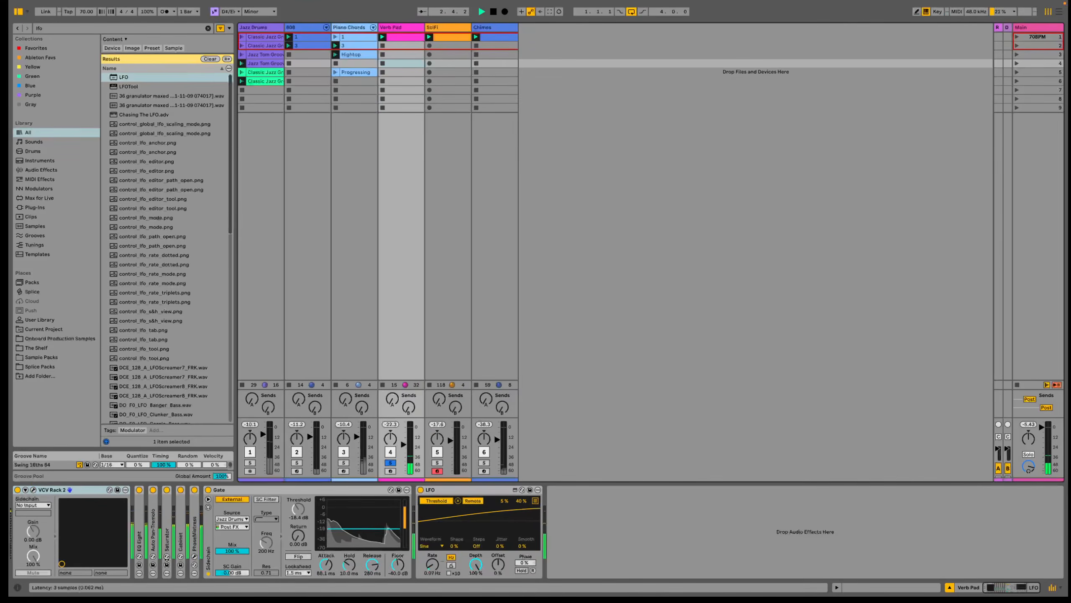
Inspect the Auto Pan-Tremolo, Cabinet, PhaseMistress and Saturator effects on Verb Pad, folding them again, and turn off the track's solo.
{"action": "double_click", "coordinate": [153, 533]}
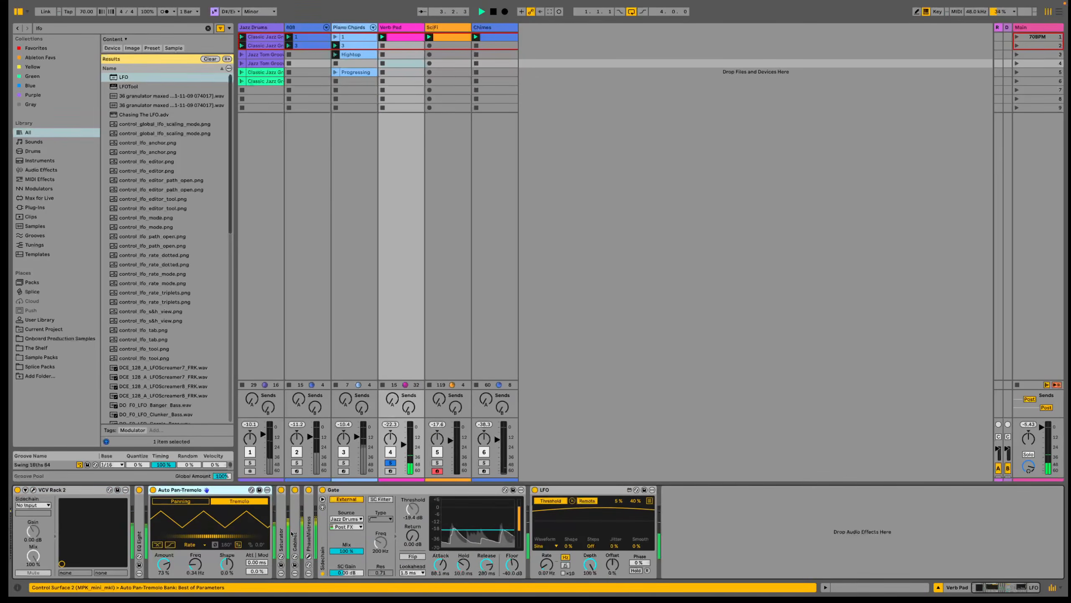
{"action": "double_click", "coordinate": [295, 534]}
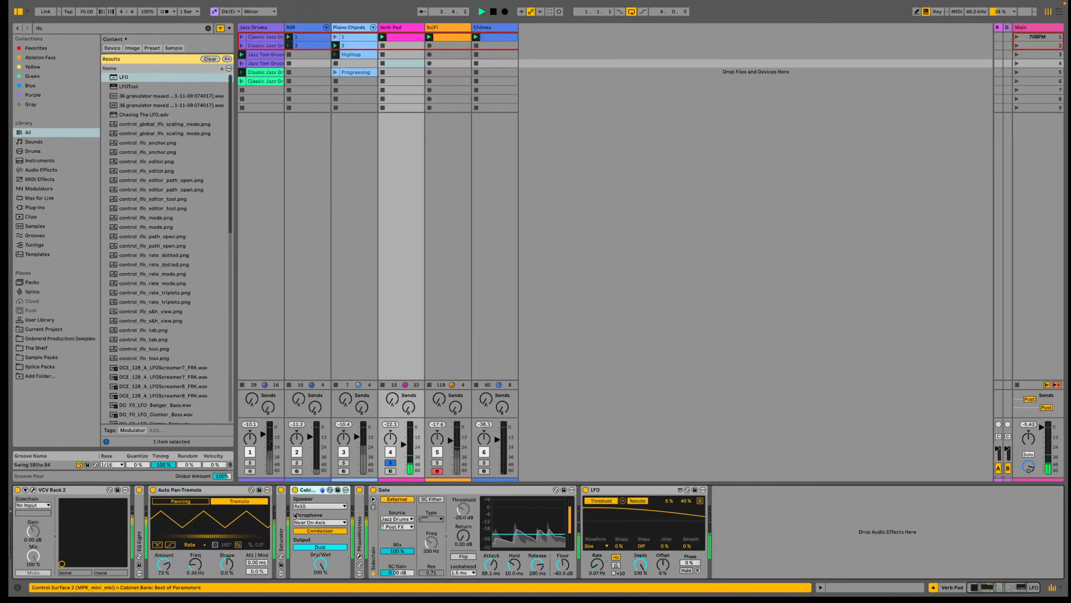
{"action": "double_click", "coordinate": [311, 491]}
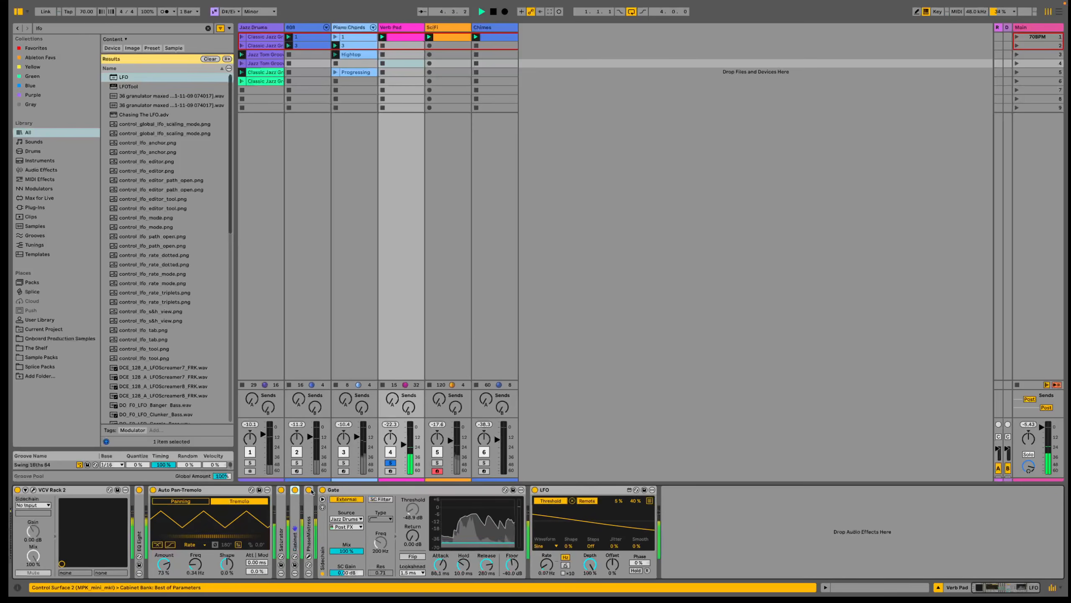
{"action": "double_click", "coordinate": [309, 494]}
{"action": "double_click", "coordinate": [340, 491]}
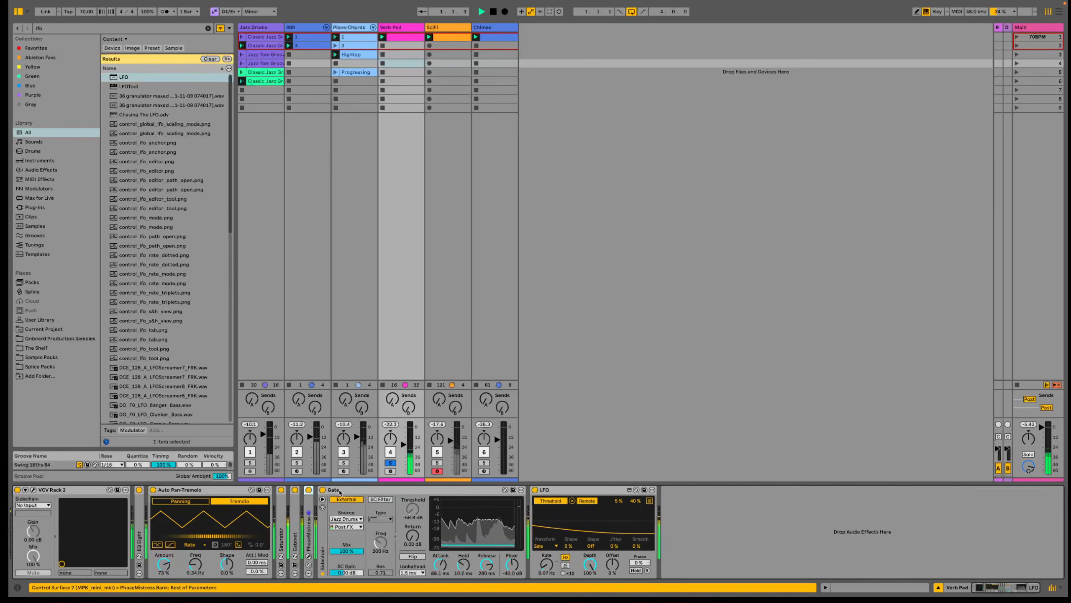
{"action": "double_click", "coordinate": [253, 490]}
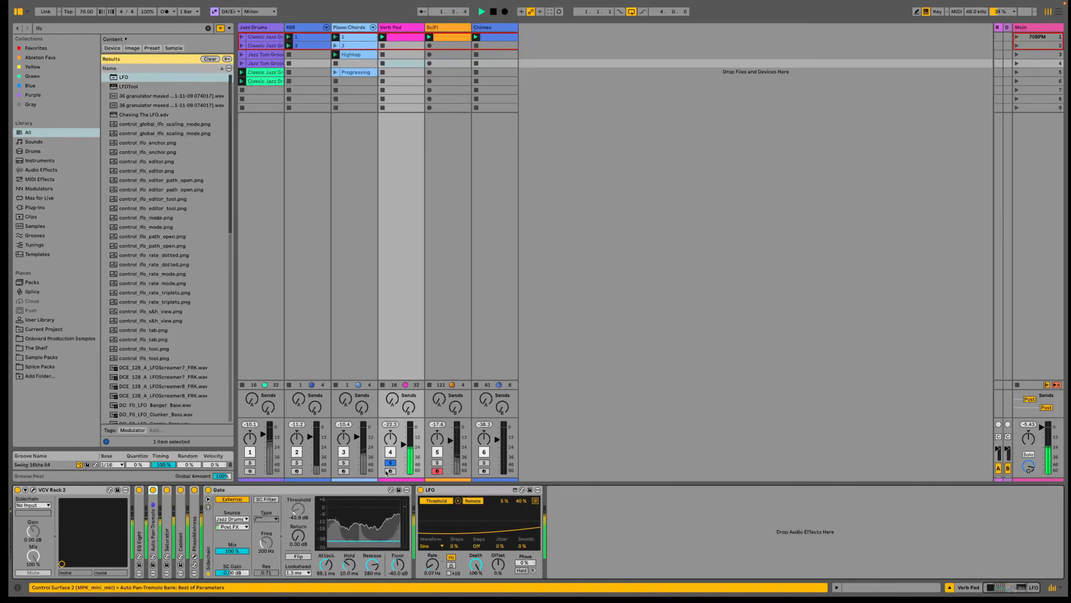
{"action": "double_click", "coordinate": [168, 531]}
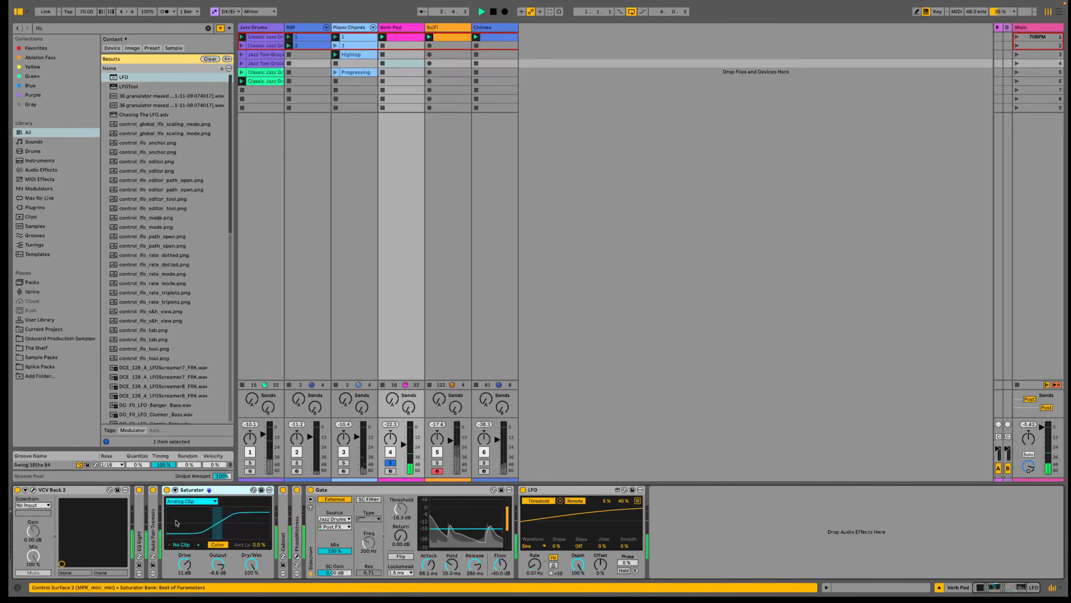
{"action": "double_click", "coordinate": [192, 490]}
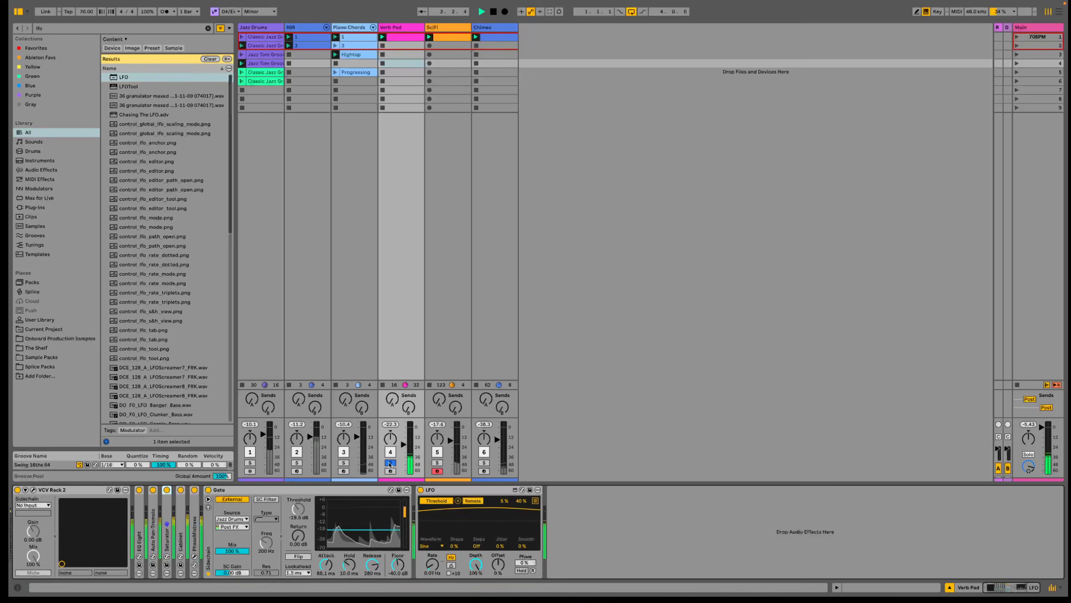
{"action": "left_click", "coordinate": [390, 463]}
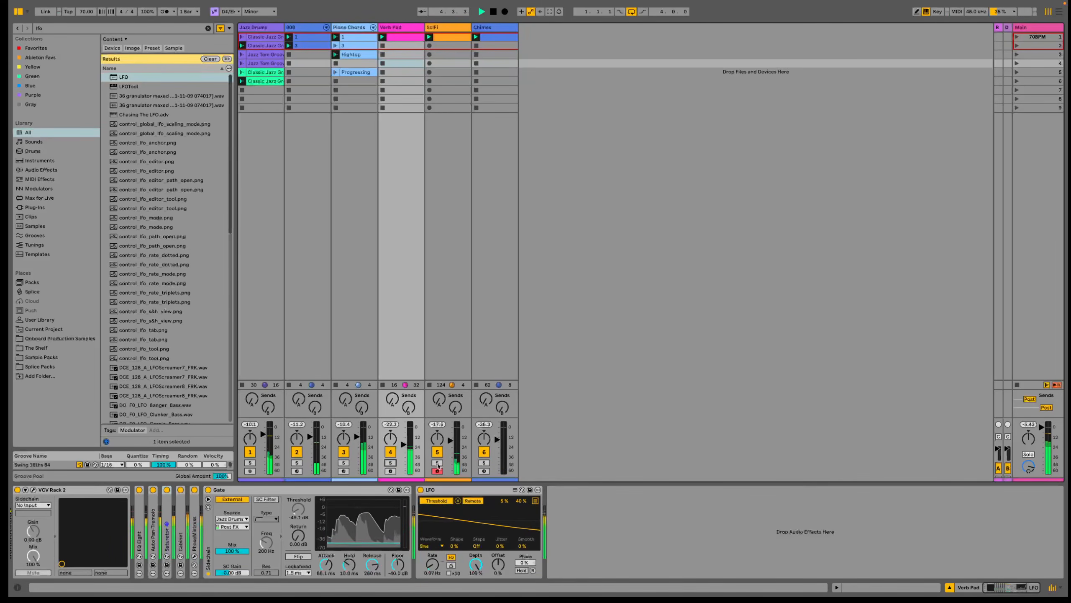
Solo the SciFi track, examine its Refractalizer plug-in window, and close the window and turn off the solo.
{"action": "left_click", "coordinate": [437, 463]}
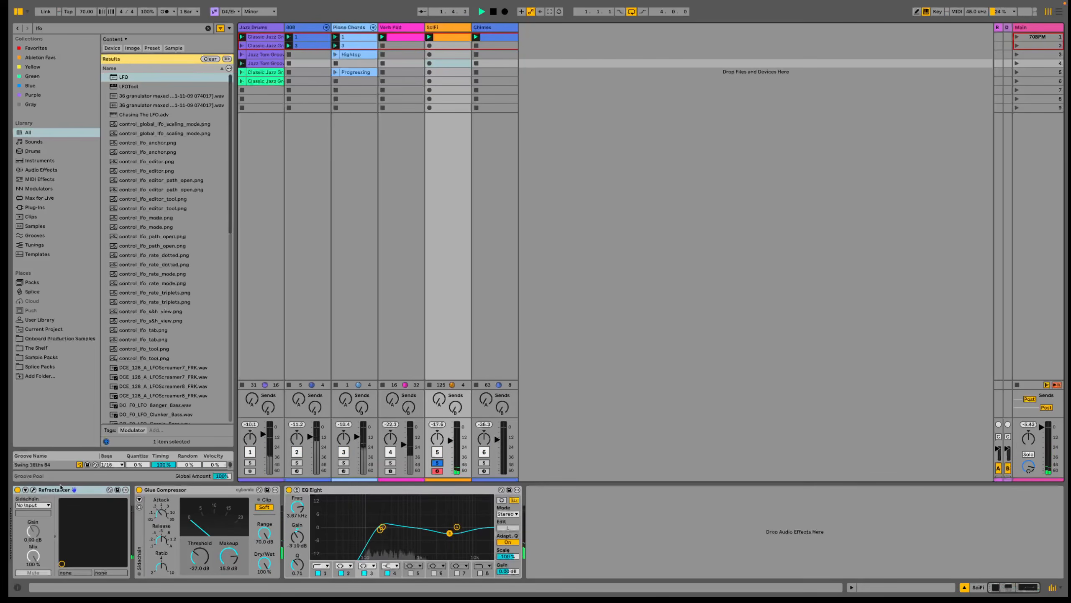
{"action": "left_click", "coordinate": [33, 490]}
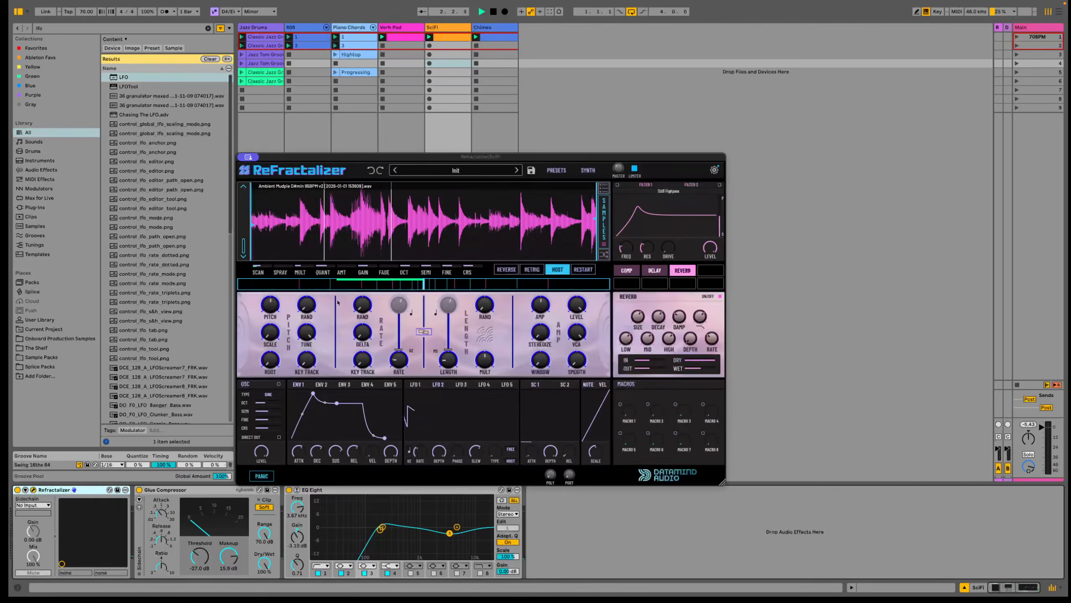
{"action": "left_click_drag", "start_coordinate": [529, 156], "coordinate": [541, 45]}
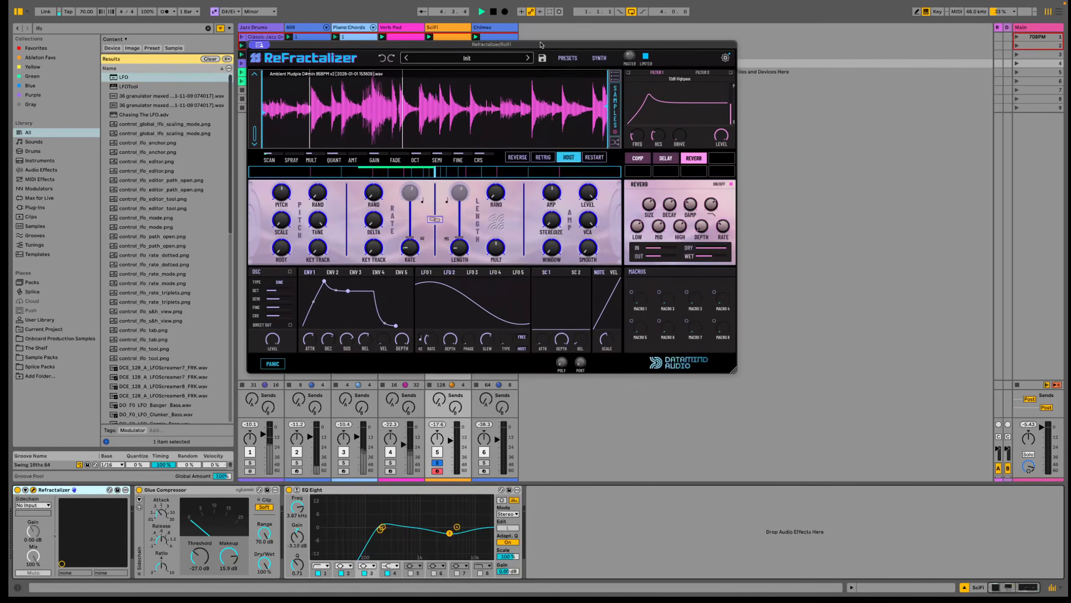
{"action": "left_click", "coordinate": [260, 46]}
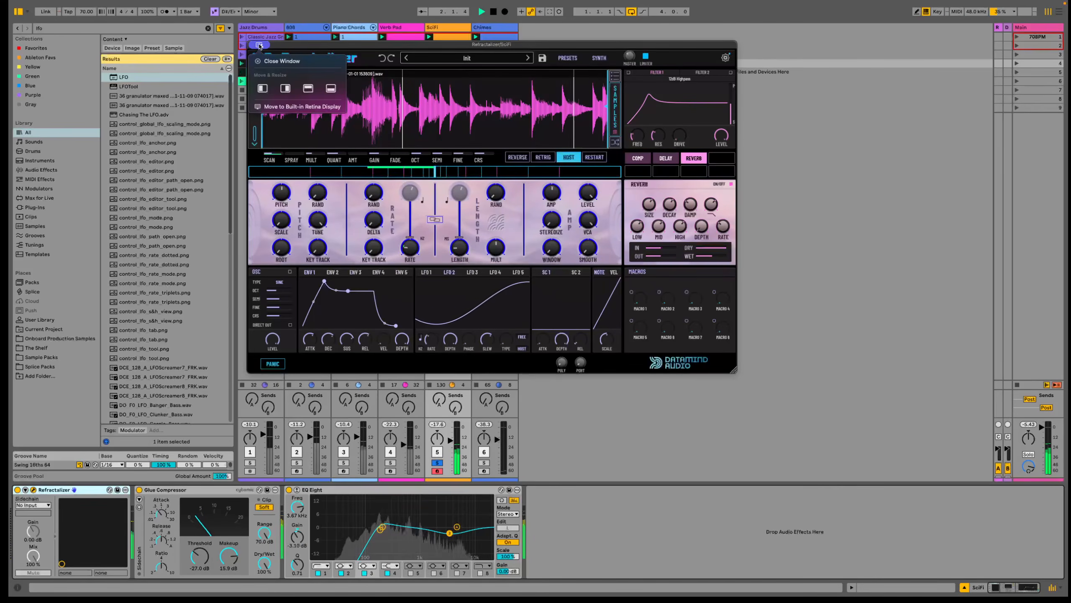
{"action": "left_click", "coordinate": [276, 61]}
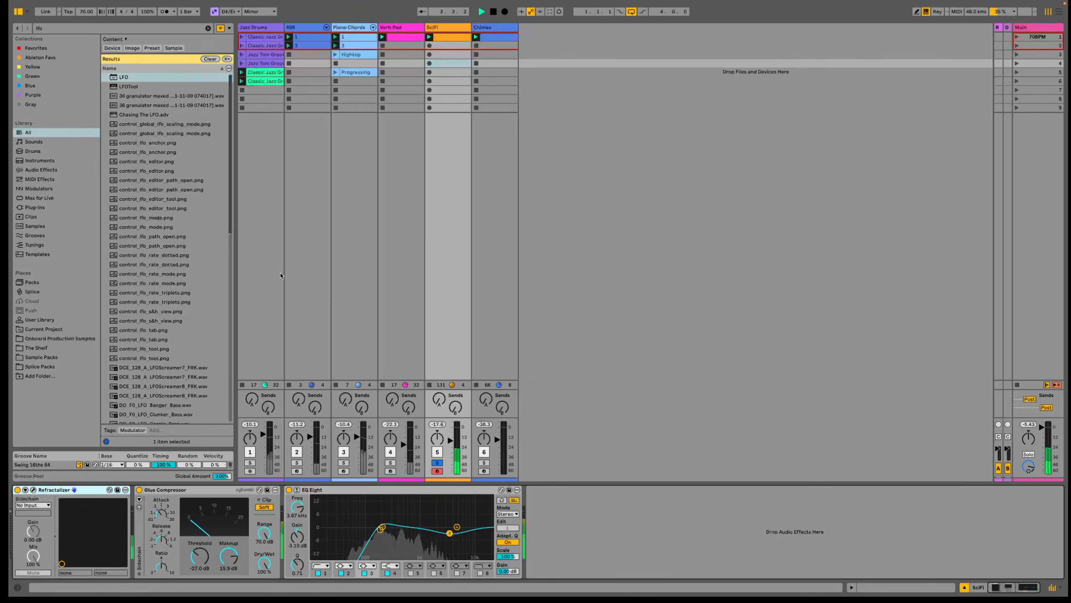
{"action": "left_click", "coordinate": [437, 462]}
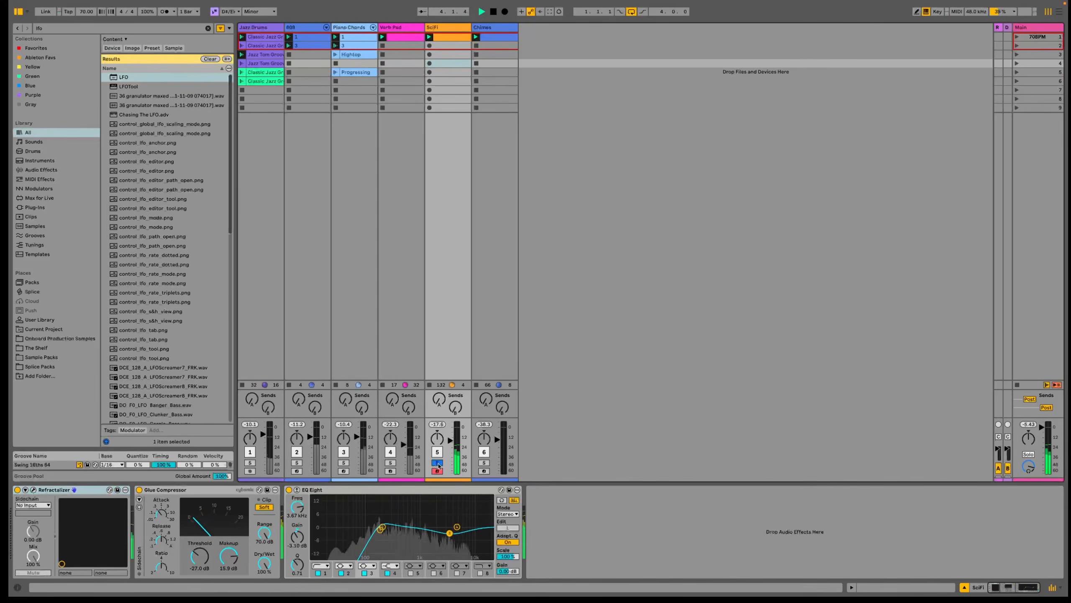
Solo the Chimes track with playback stopped and examine the granular engine in its Current plug-in, closing the window when done.
{"action": "left_click", "coordinate": [484, 462]}
{"action": "key", "text": "space"}
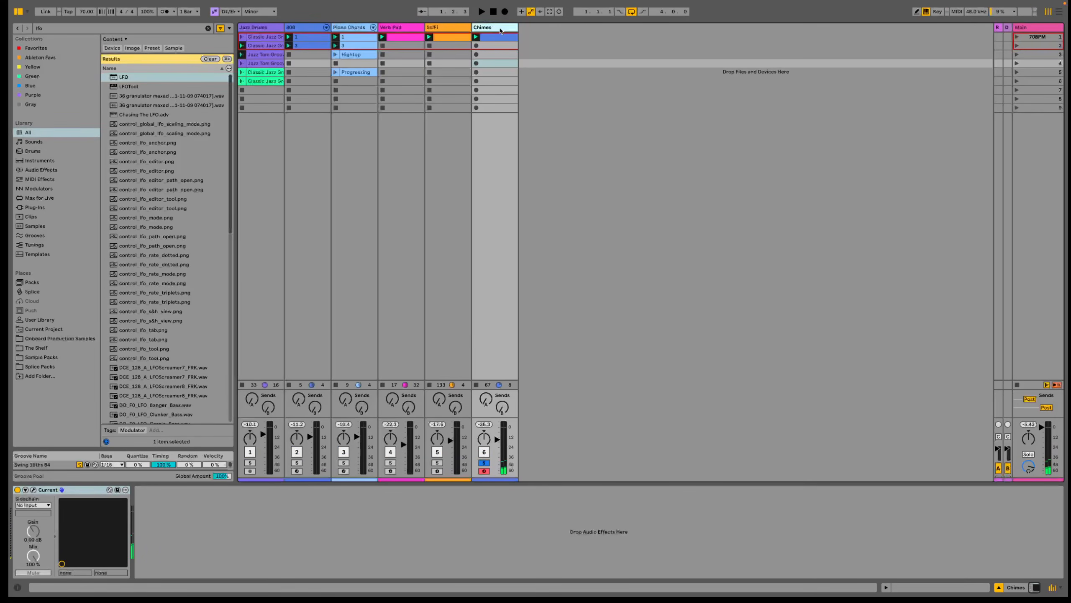
{"action": "left_click", "coordinate": [33, 490]}
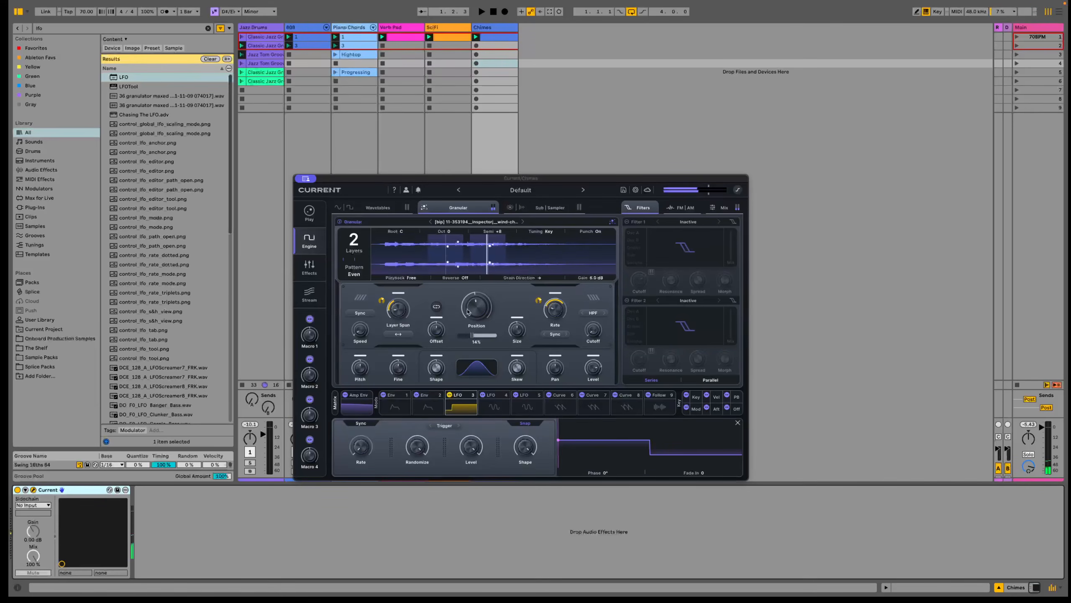
{"action": "left_click", "coordinate": [309, 179]}
{"action": "left_click", "coordinate": [314, 193]}
Examine the notes of the Chimes clip, turn off the track's solo, and play the full set with a shorter clip view.
{"action": "double_click", "coordinate": [508, 39]}
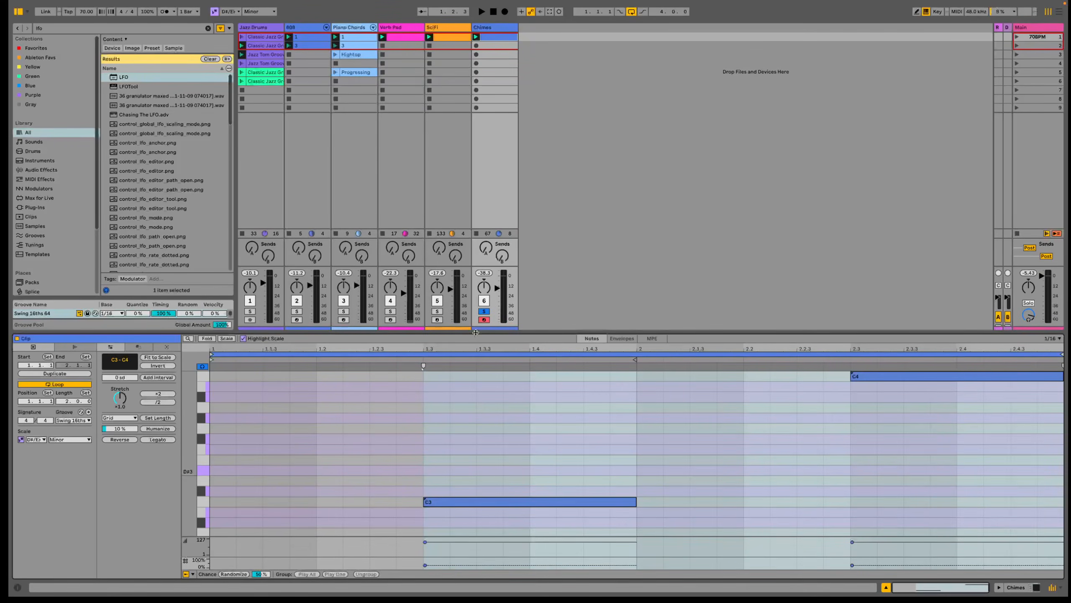
{"action": "left_click", "coordinate": [483, 311]}
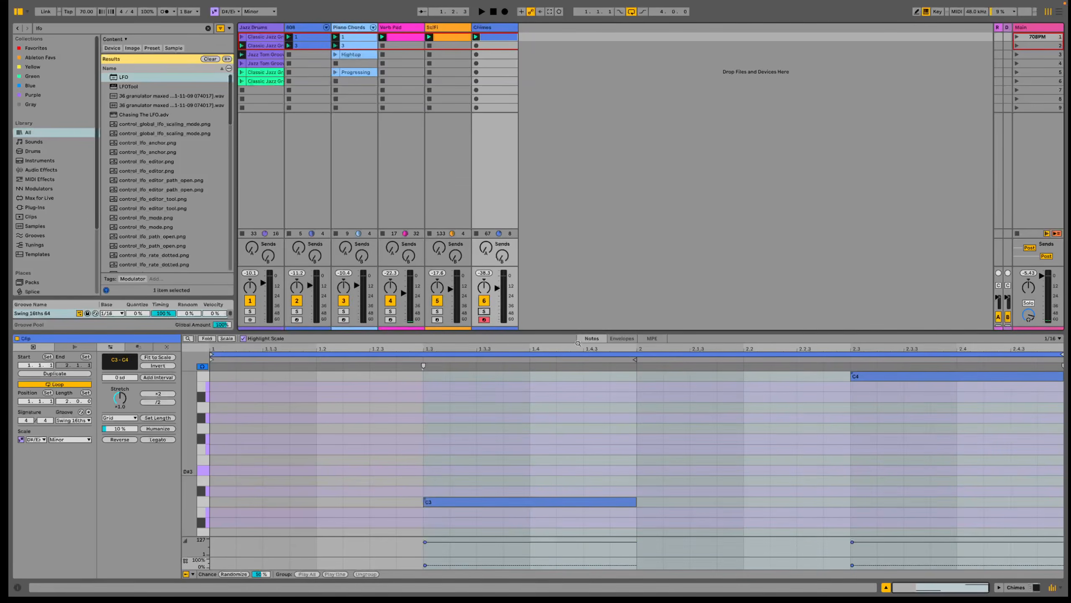
{"action": "left_click_drag", "start_coordinate": [549, 331], "coordinate": [549, 455]}
{"action": "key", "text": "space"}
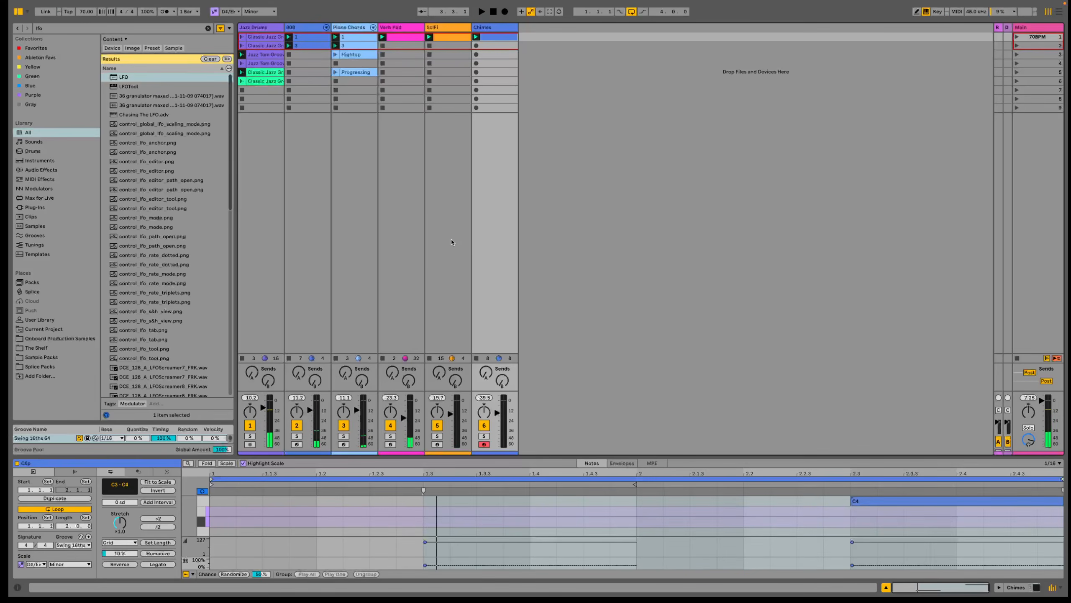
Close the Generative Jazz (Non-Stock) set, saving its changes.
{"action": "key", "text": "super+q"}
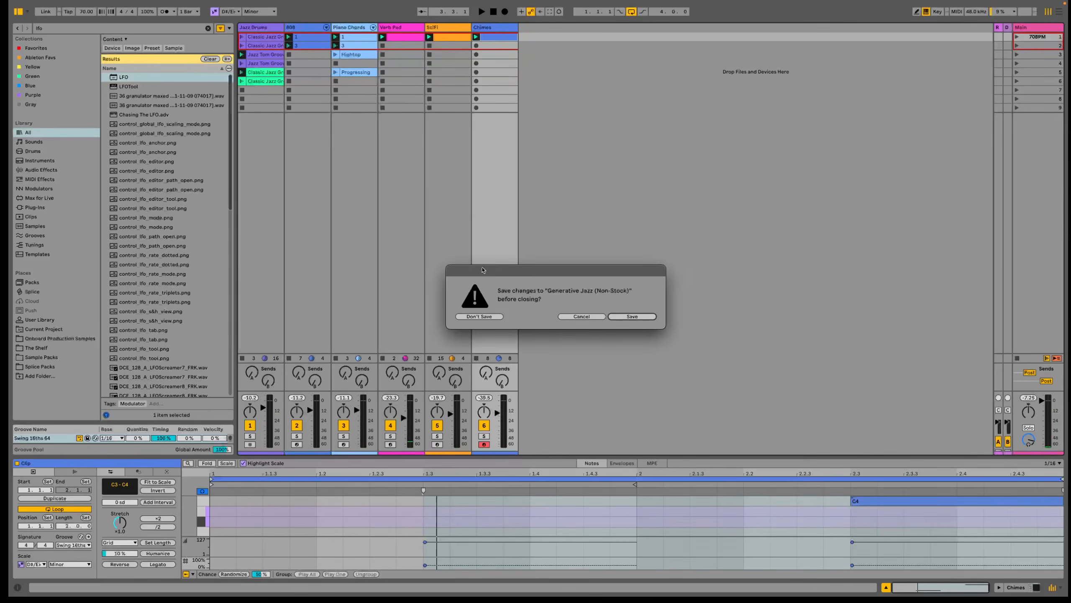
{"action": "left_click", "coordinate": [627, 317]}
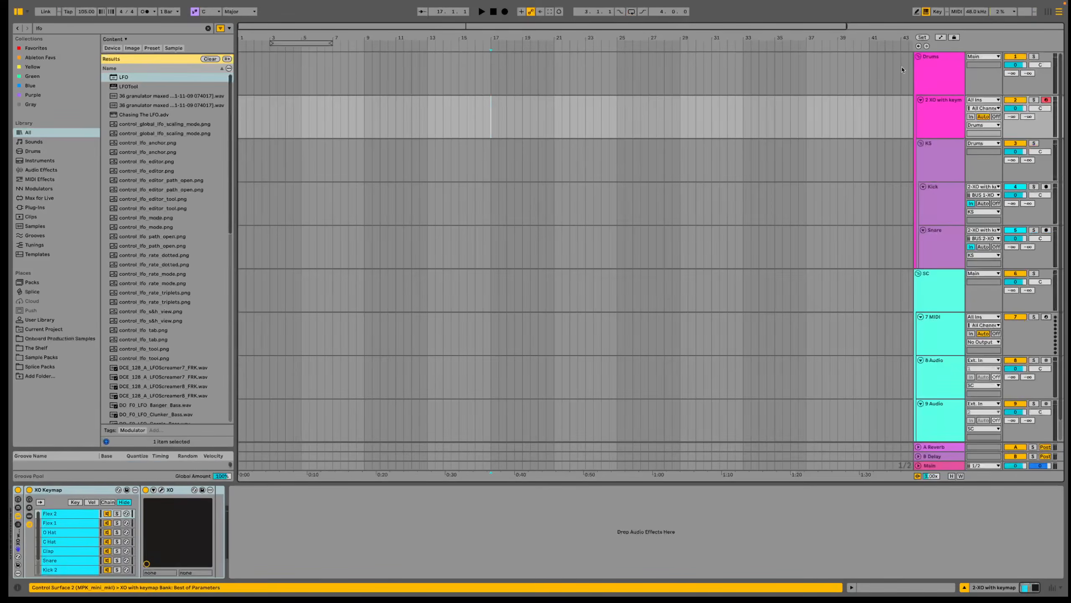
In Session view, collapse the Drums and SC groups, add a new MIDI track, and delete both groups.
{"action": "key", "text": "Tab"}
{"action": "left_click", "coordinate": [280, 34]}
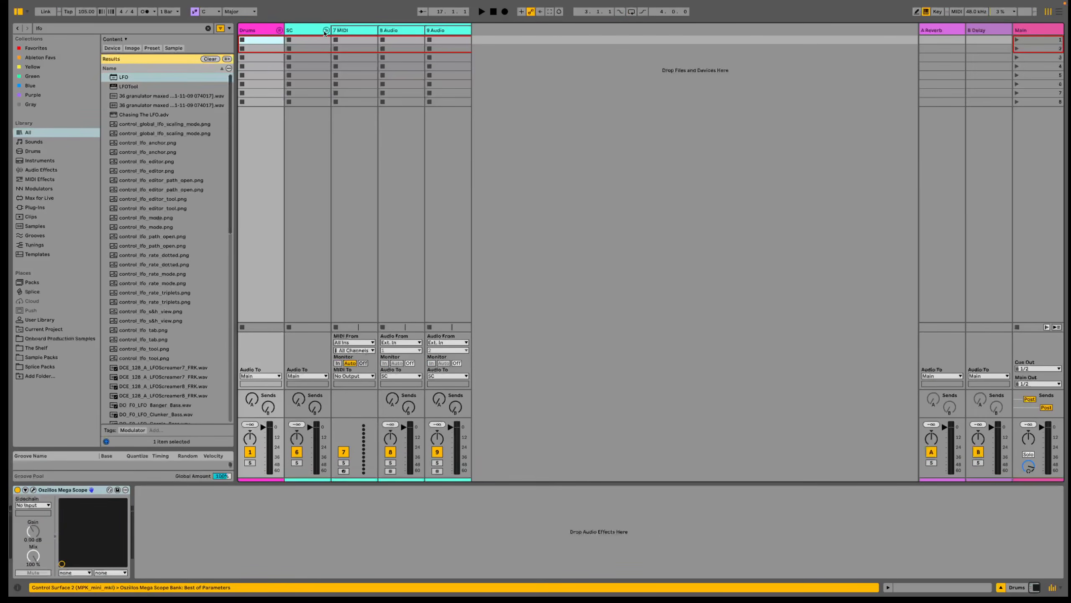
{"action": "left_click", "coordinate": [326, 28]}
{"action": "left_click", "coordinate": [291, 30]}
{"action": "key", "text": "ctrl+shift+t"}
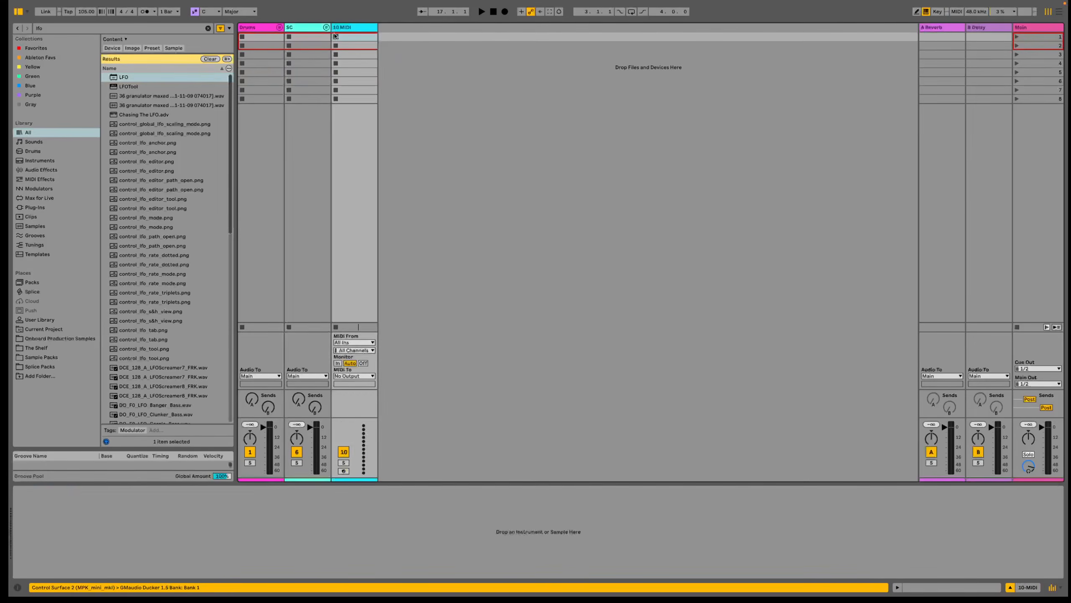
{"action": "left_click", "coordinate": [250, 26]}
{"action": "key", "text": "Delete"}
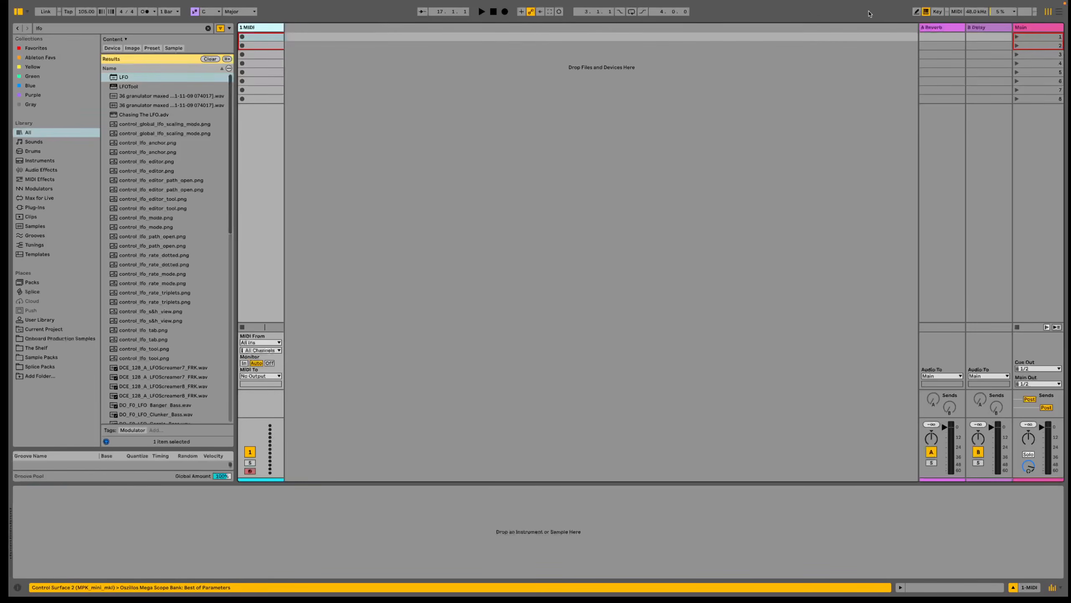
Delete all devices from the Main track, select the MIDI track, and hide the In/Out section.
{"action": "left_click", "coordinate": [1036, 29]}
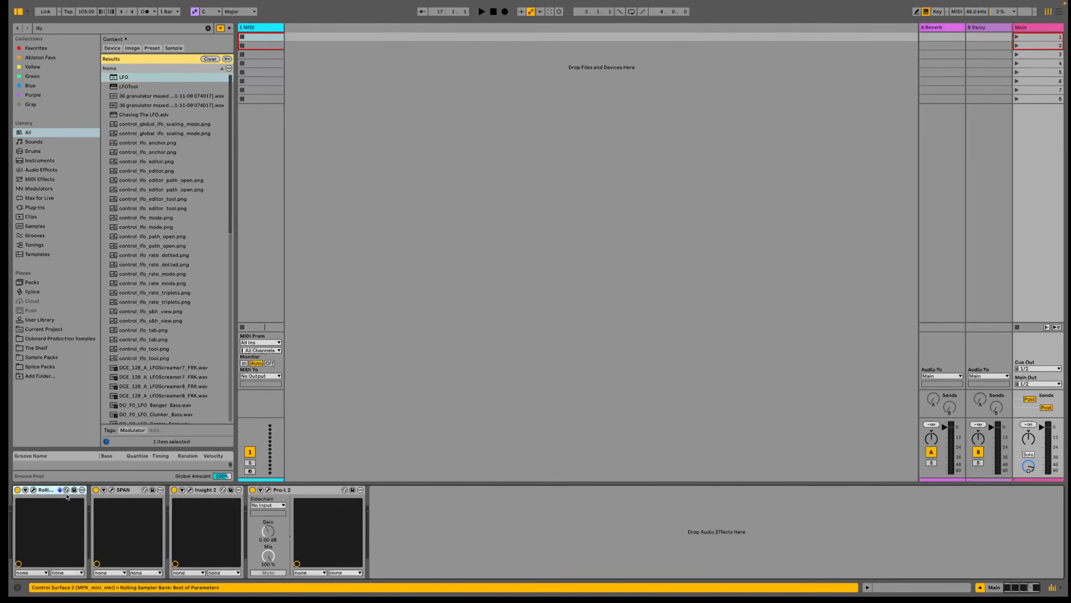
{"action": "key", "text": "Delete"}
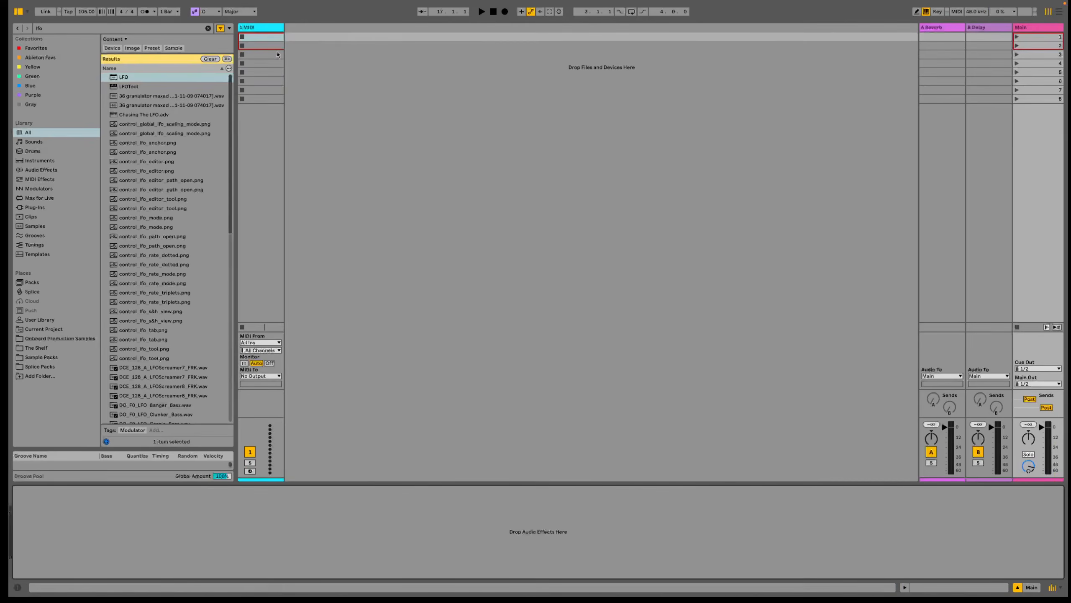
{"action": "left_click", "coordinate": [265, 28]}
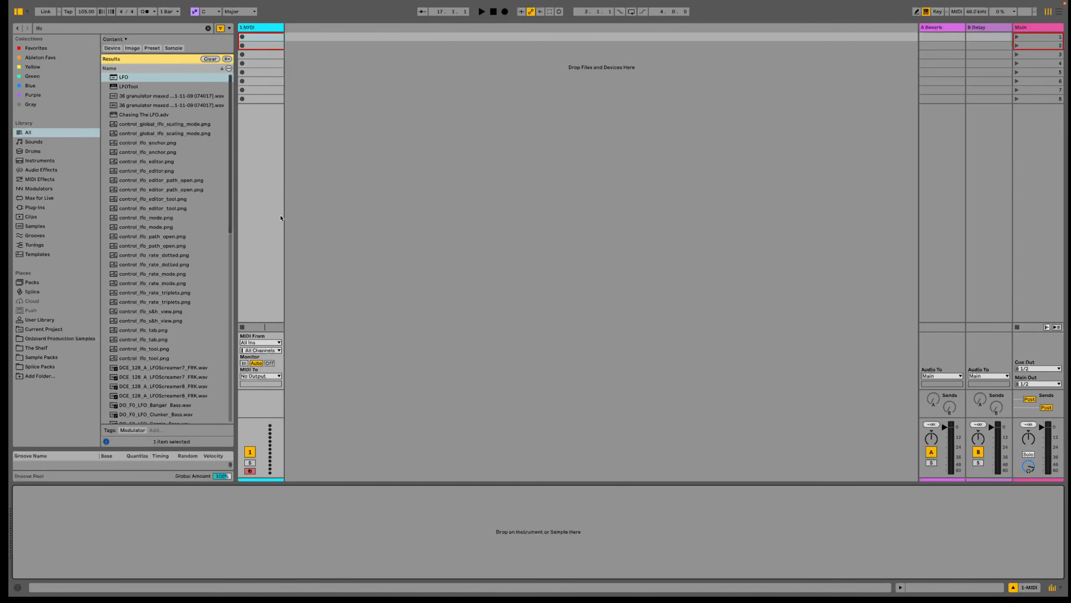
{"action": "key", "text": "ctrl+alt+i"}
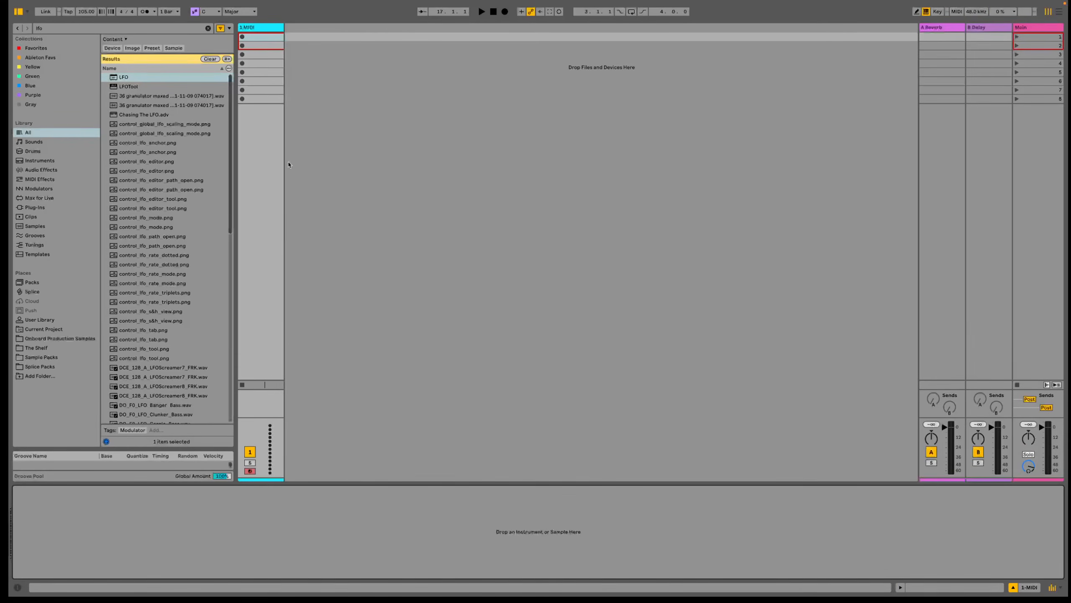
Search the library for the grand piano and load Grand Piano.adg onto the MIDI track.
{"action": "key", "text": "ctrl+f"}
{"action": "type", "text": "grand pia"}
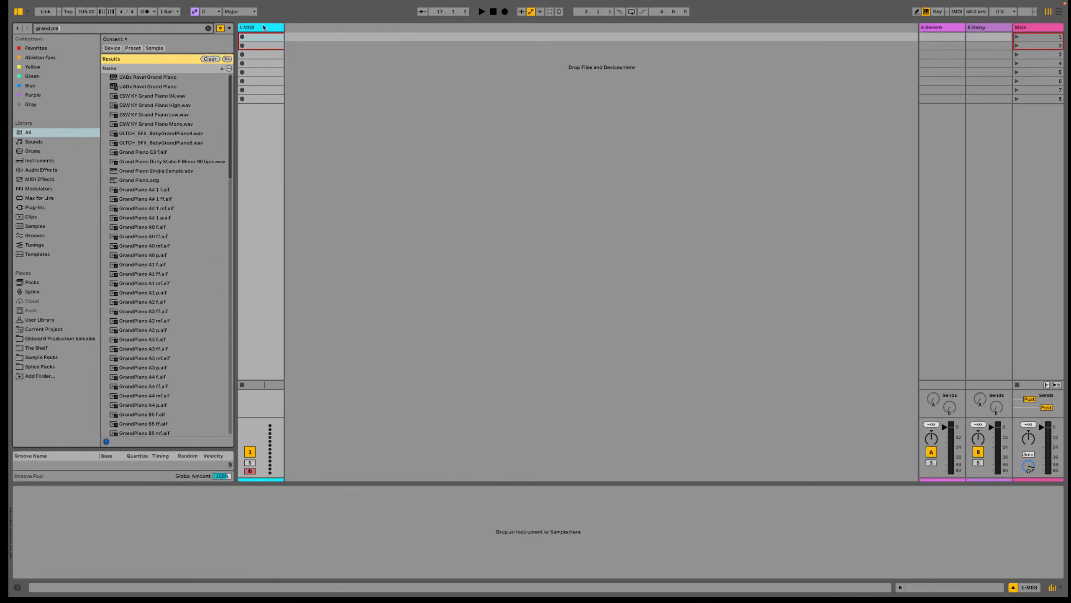
{"action": "left_click_drag", "start_coordinate": [139, 182], "coordinate": [260, 57]}
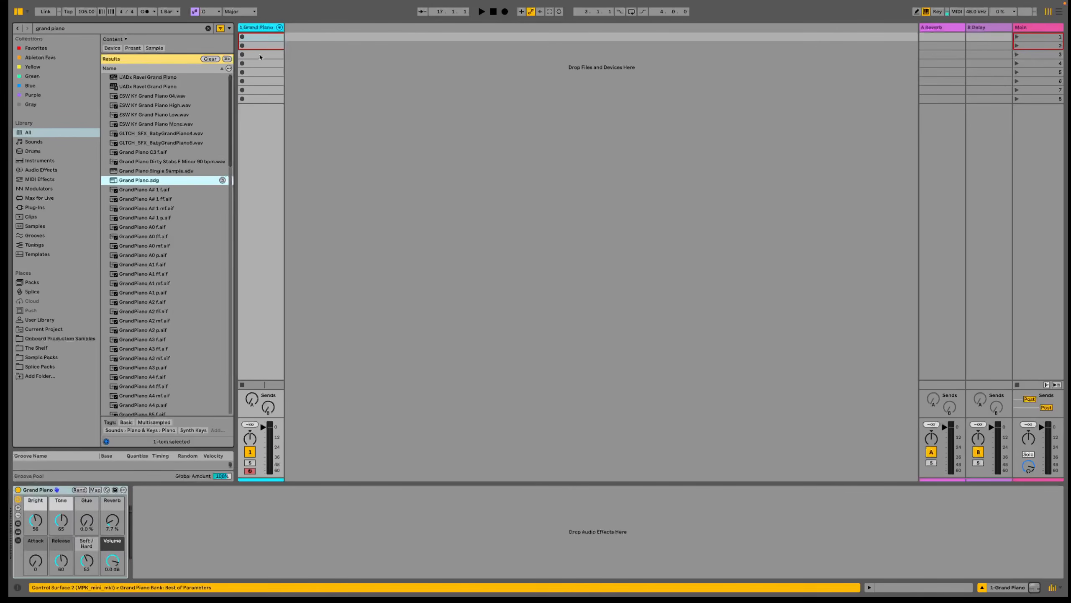
Set the project scale to E Major.
{"action": "left_click", "coordinate": [211, 12]}
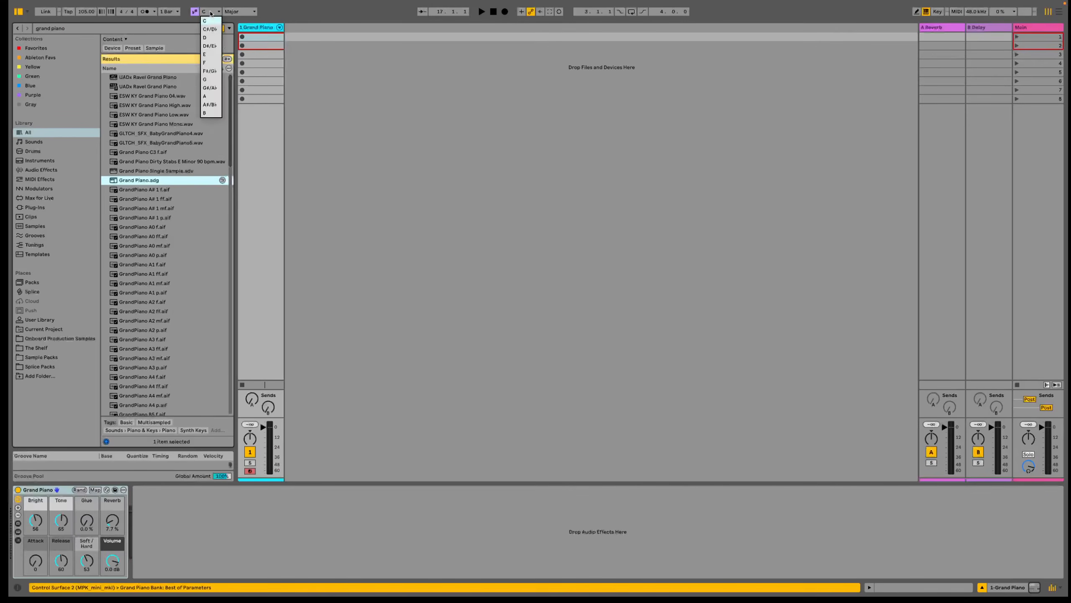
{"action": "left_click", "coordinate": [205, 54]}
{"action": "left_click", "coordinate": [237, 13]}
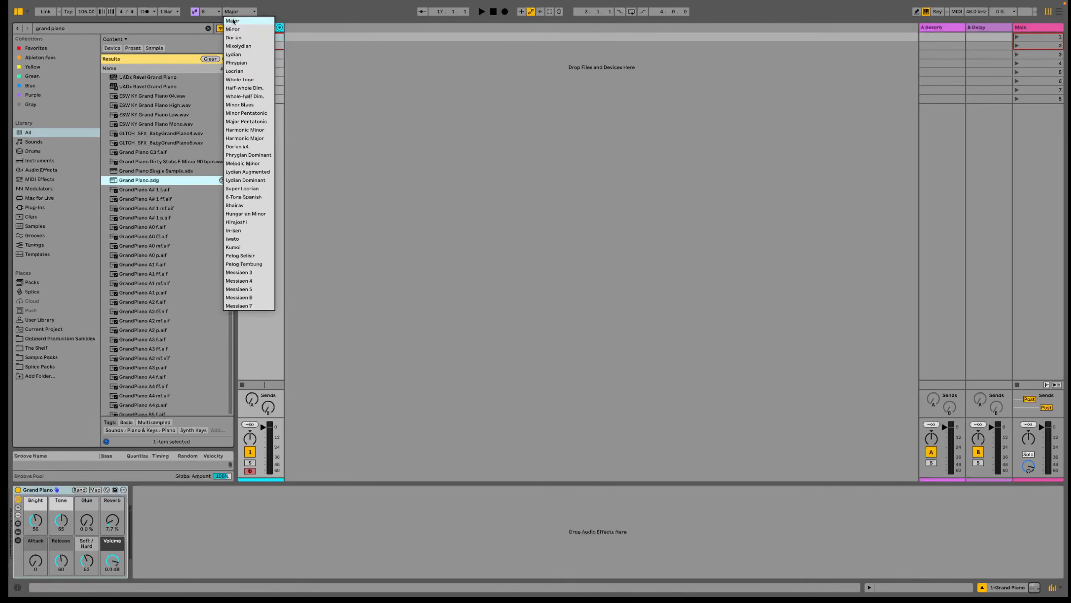
{"action": "left_click", "coordinate": [233, 20]}
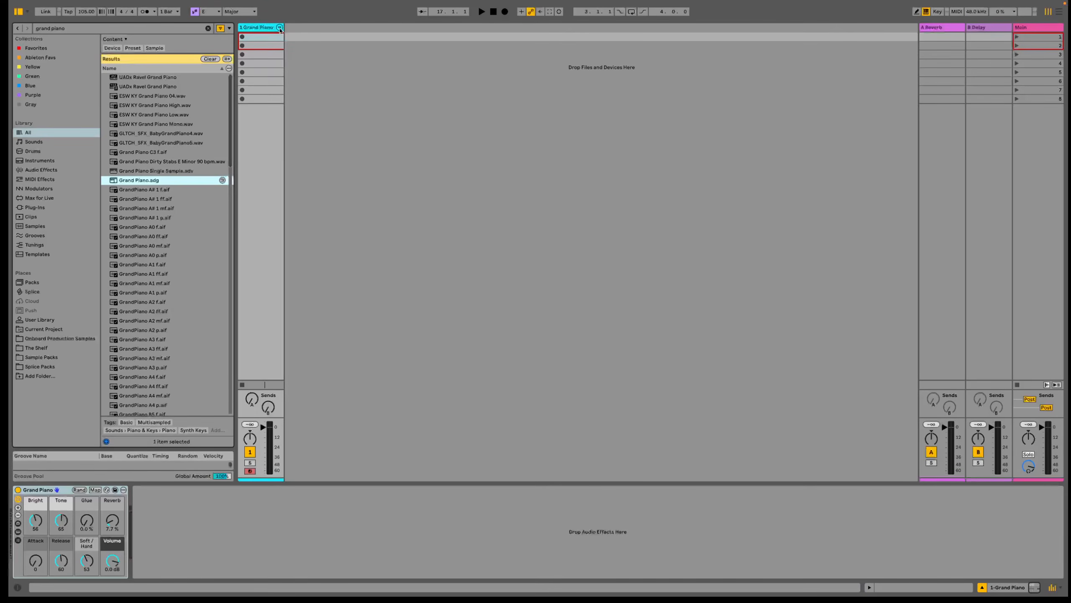
Create a MIDI clip in the piano track's first slot holding E and B notes across the full bar, lowered one octave to E2 and B2.
{"action": "double_click", "coordinate": [272, 39]}
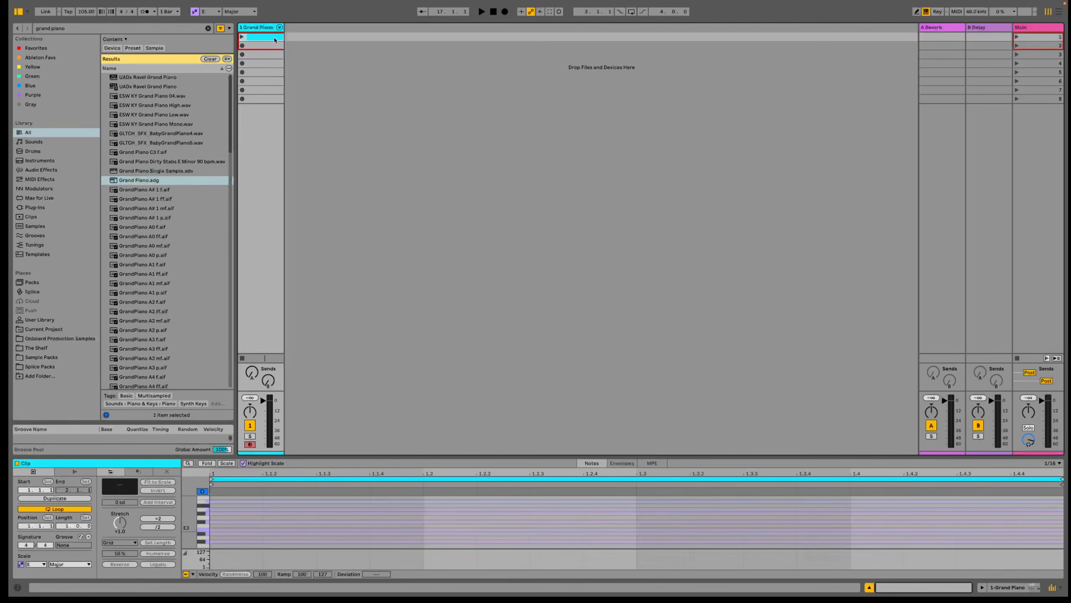
{"action": "double_click", "coordinate": [238, 529]}
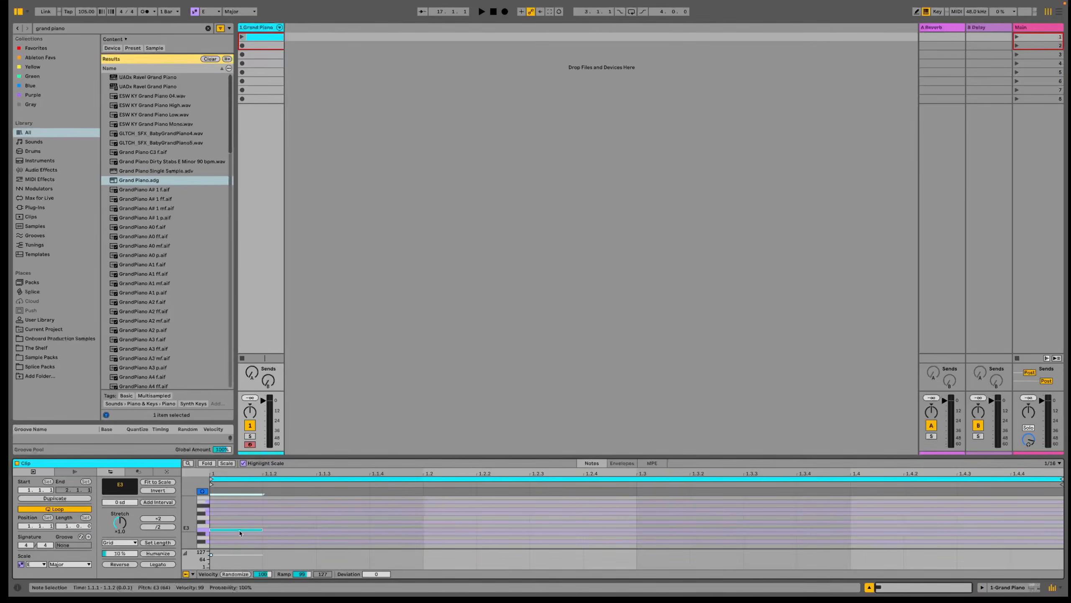
{"action": "key", "text": "Up"}
{"action": "key", "text": "Up"}
{"action": "key", "text": "Up"}
{"action": "key", "text": "Up"}
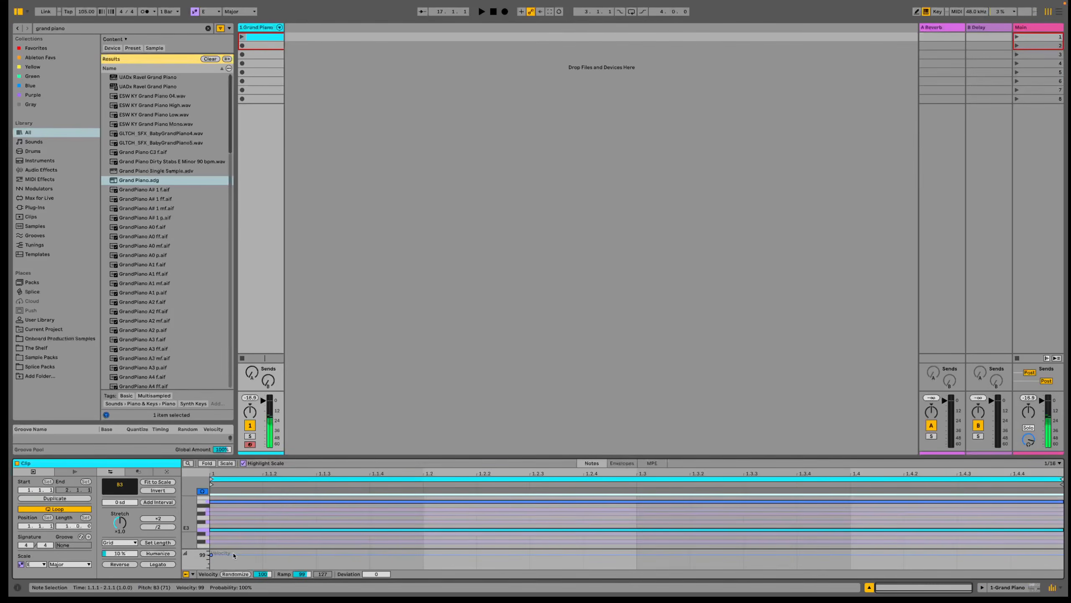
{"action": "left_click_drag", "start_coordinate": [261, 549], "coordinate": [271, 478]}
{"action": "key", "text": "shift+Down"}
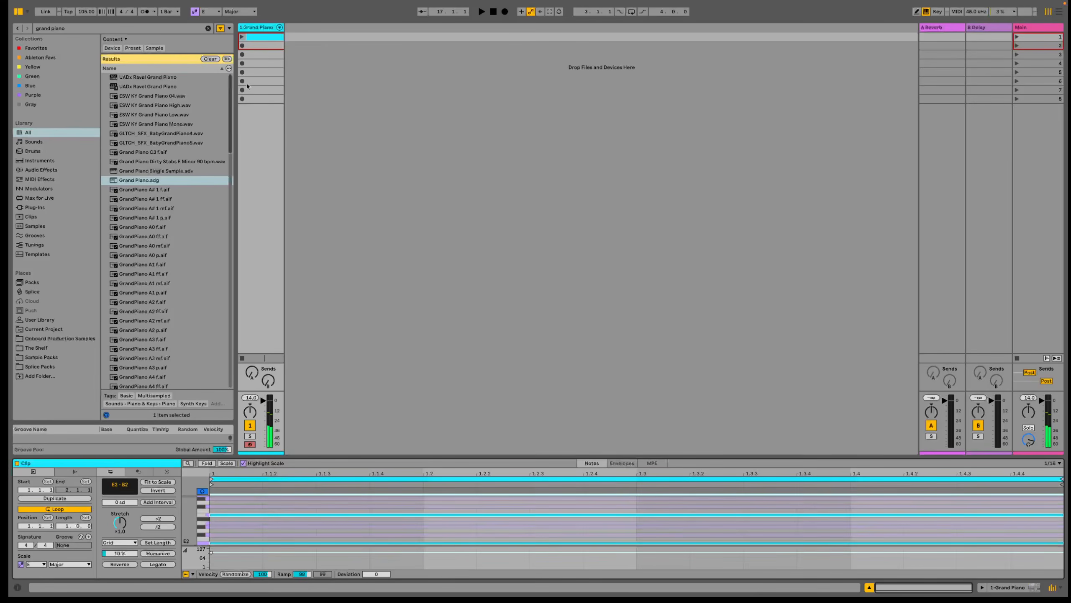
Launch the piano clip, switch to the device view, set the tempo to 70 BPM, and audition the loop.
{"action": "left_click", "coordinate": [244, 37]}
{"action": "key", "text": "shift+Tab"}
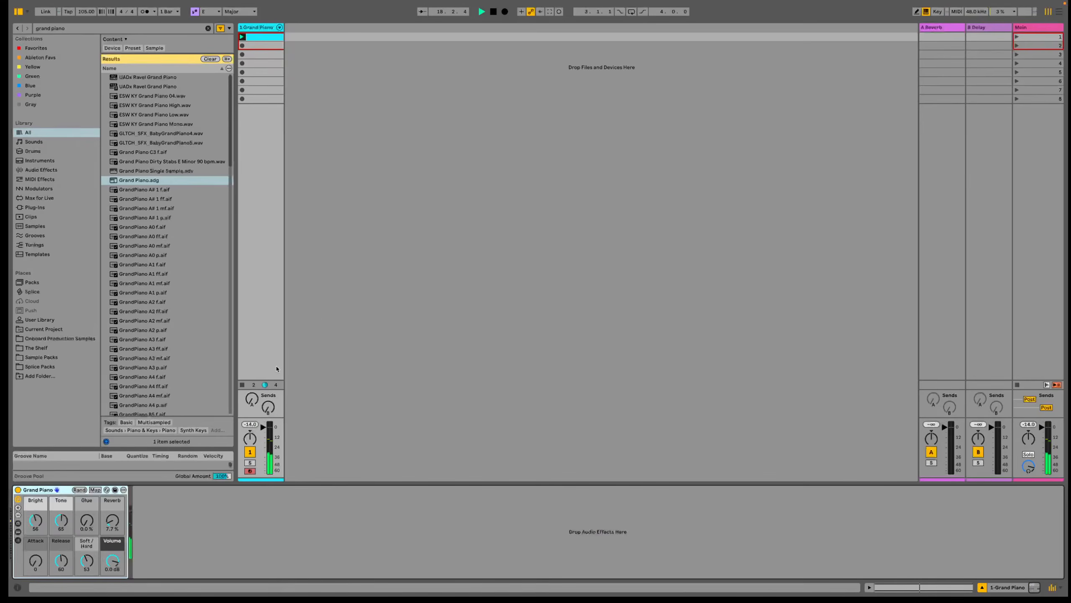
{"action": "left_click", "coordinate": [85, 12]}
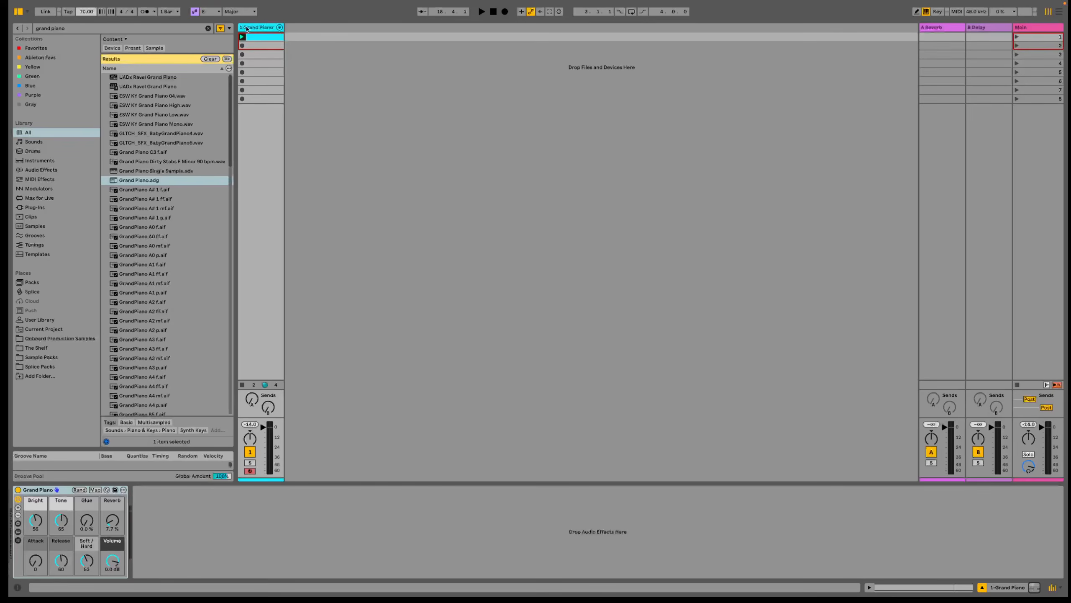
{"action": "key", "text": "space"}
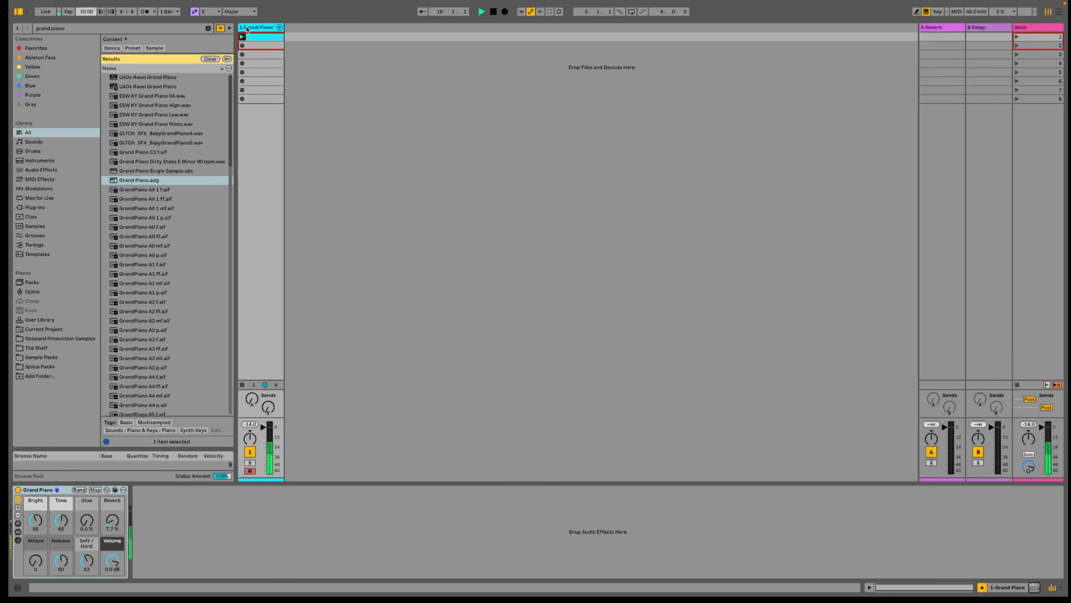
{"action": "key", "text": "space"}
Search the library for the Random MIDI effect and load it in front of the Grand Piano.
{"action": "key", "text": "ctrl+f"}
{"action": "type", "text": "rand"}
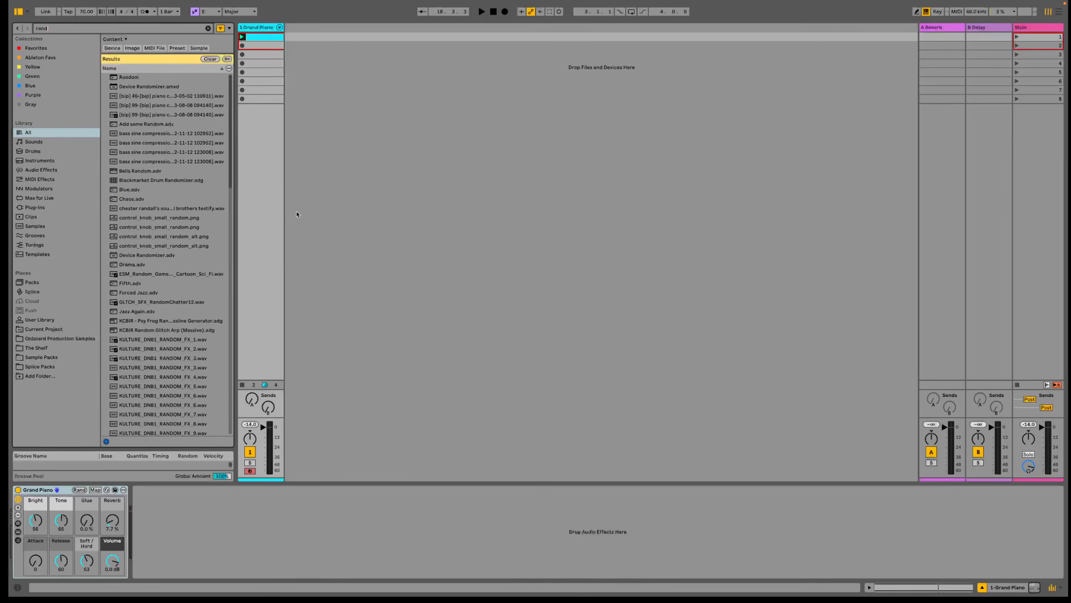
{"action": "key", "text": "Down"}
{"action": "key", "text": "Return"}
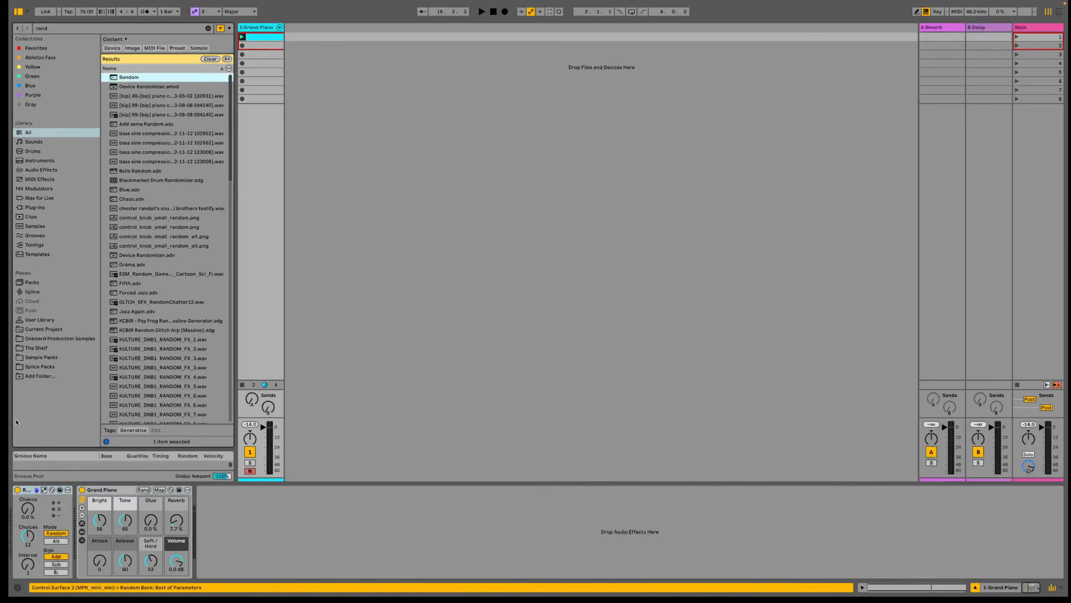
Group Random into a MIDI Effect Rack, show its chain list, and duplicate the Random chain.
{"action": "key", "text": "ctrl+g"}
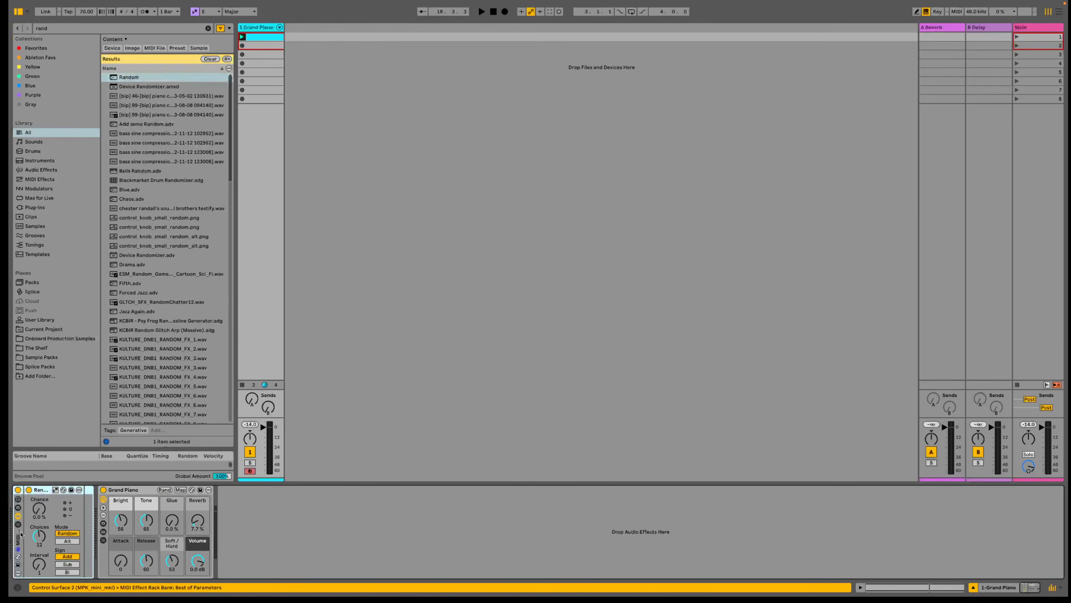
{"action": "left_click", "coordinate": [21, 532]}
{"action": "left_click", "coordinate": [40, 514]}
{"action": "key", "text": "ctrl+d"}
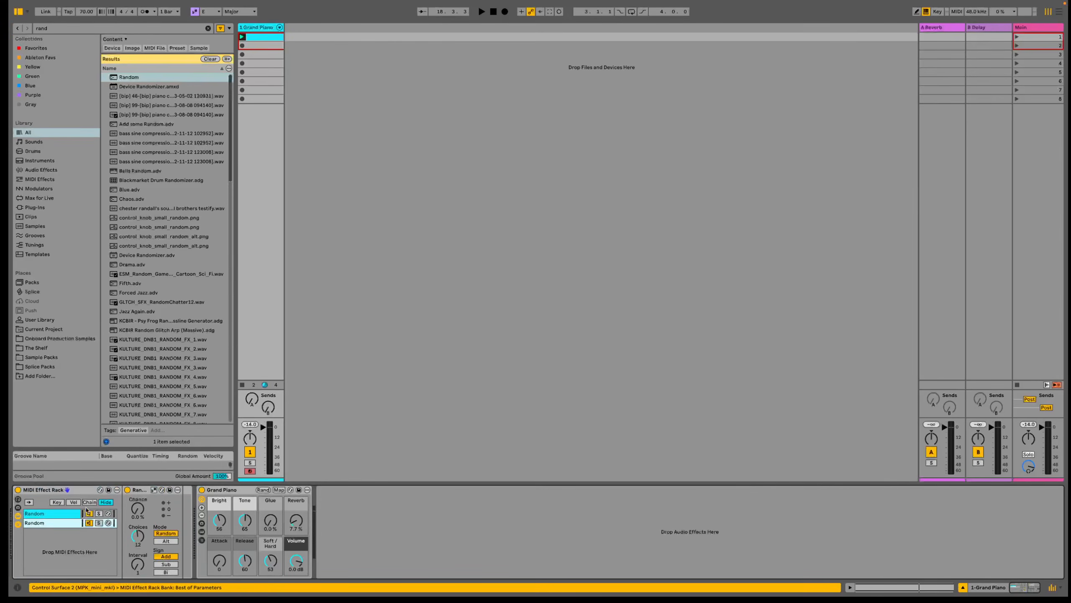
Split the rack's key zones between the clip's two notes, giving the first chain the lower keys and the second chain the upper keys.
{"action": "left_click", "coordinate": [56, 502]}
{"action": "key", "text": "space"}
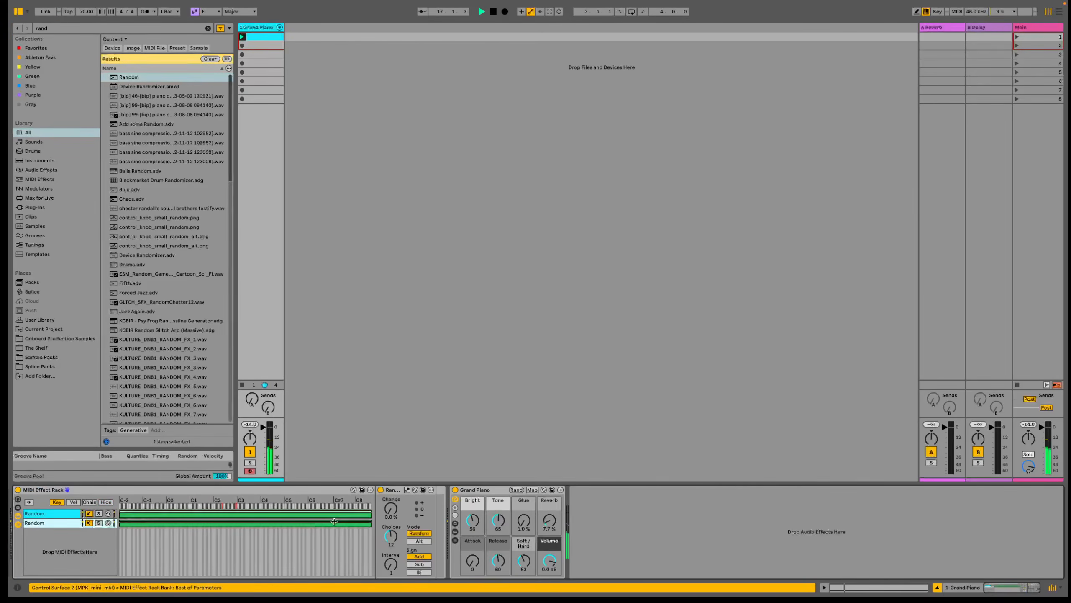
{"action": "left_click_drag", "start_coordinate": [370, 513], "coordinate": [225, 515]}
{"action": "left_click_drag", "start_coordinate": [120, 523], "coordinate": [232, 523]}
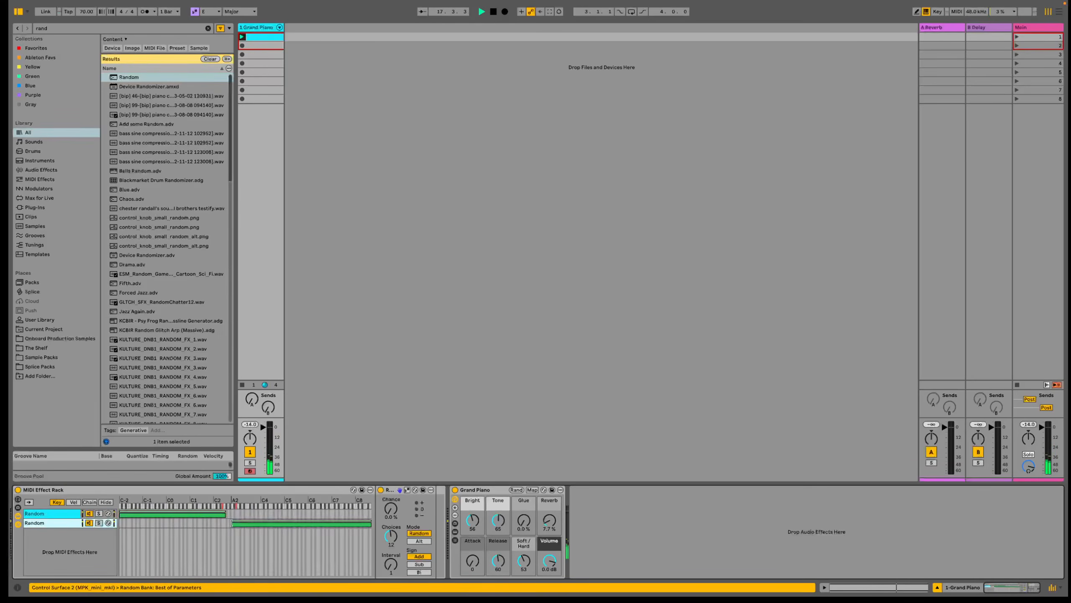
{"action": "left_click_drag", "start_coordinate": [224, 513], "coordinate": [231, 513]}
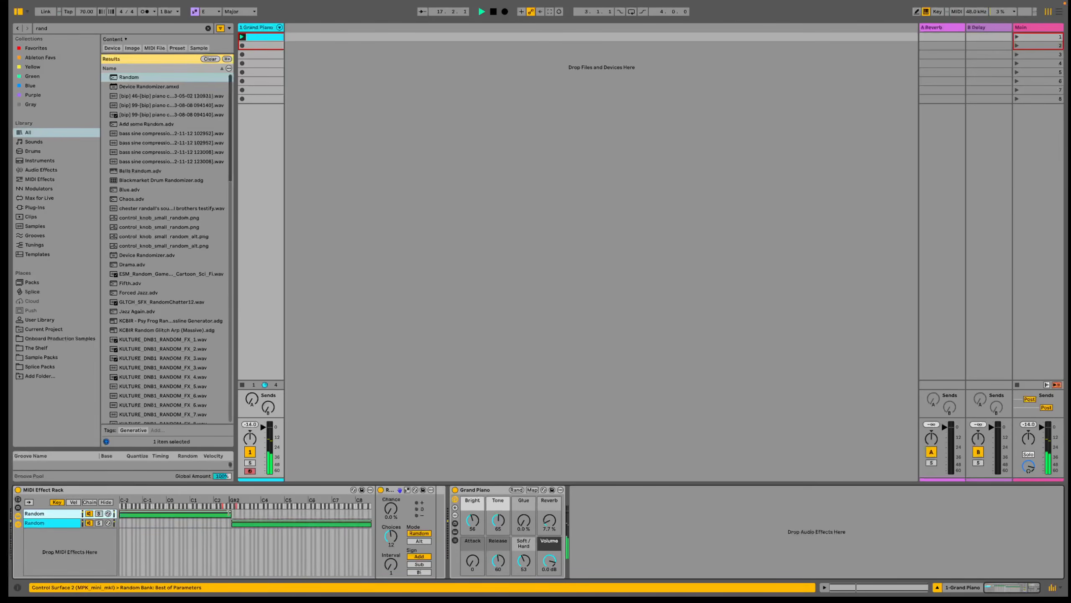
{"action": "key", "text": "space"}
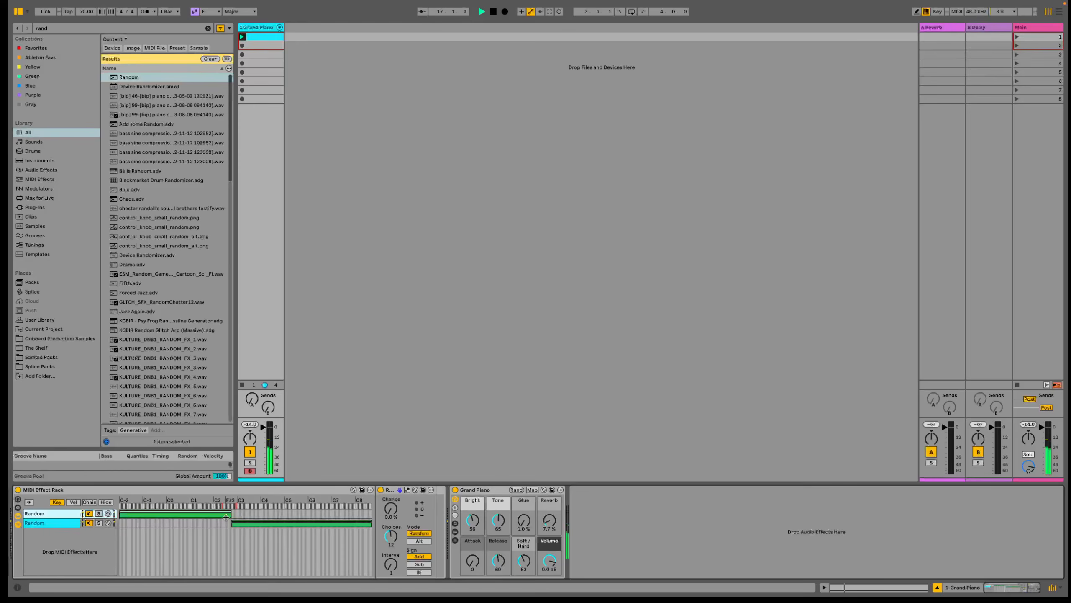
Rename the rack's lower-key chain Root and its upper-key chain Top.
{"action": "double_click", "coordinate": [66, 513]}
{"action": "type", "text": "Root"}
{"action": "double_click", "coordinate": [54, 524]}
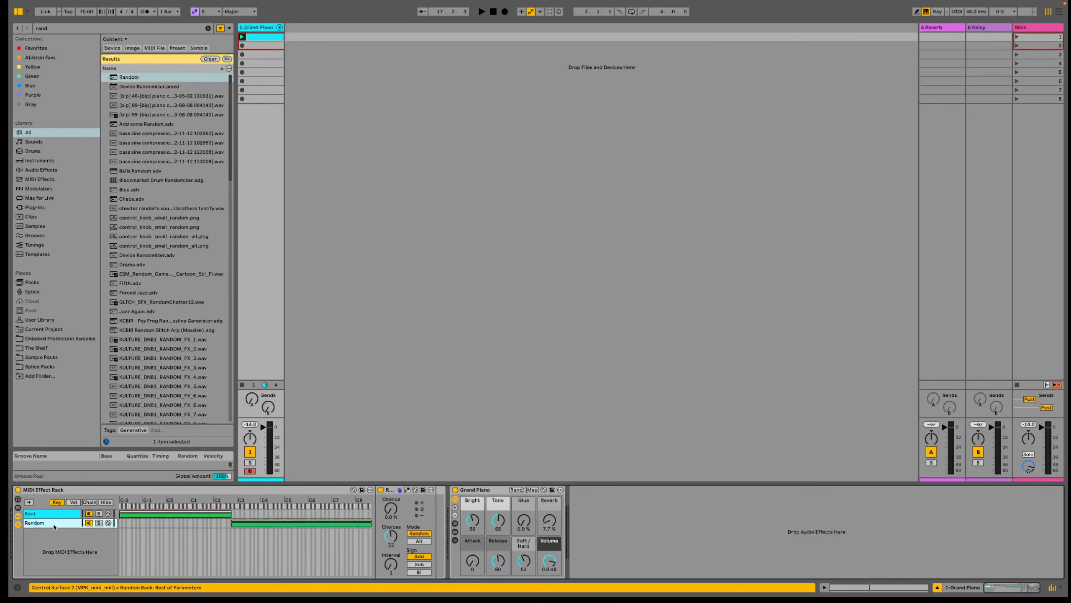
{"action": "type", "text": "Top"}
{"action": "key", "text": "Return"}
Set the Root chain's Random device to about 62 % Chance, 3 Choices, and the Bi sign mode, and audition it.
{"action": "left_click_drag", "start_coordinate": [391, 509], "coordinate": [391, 482]}
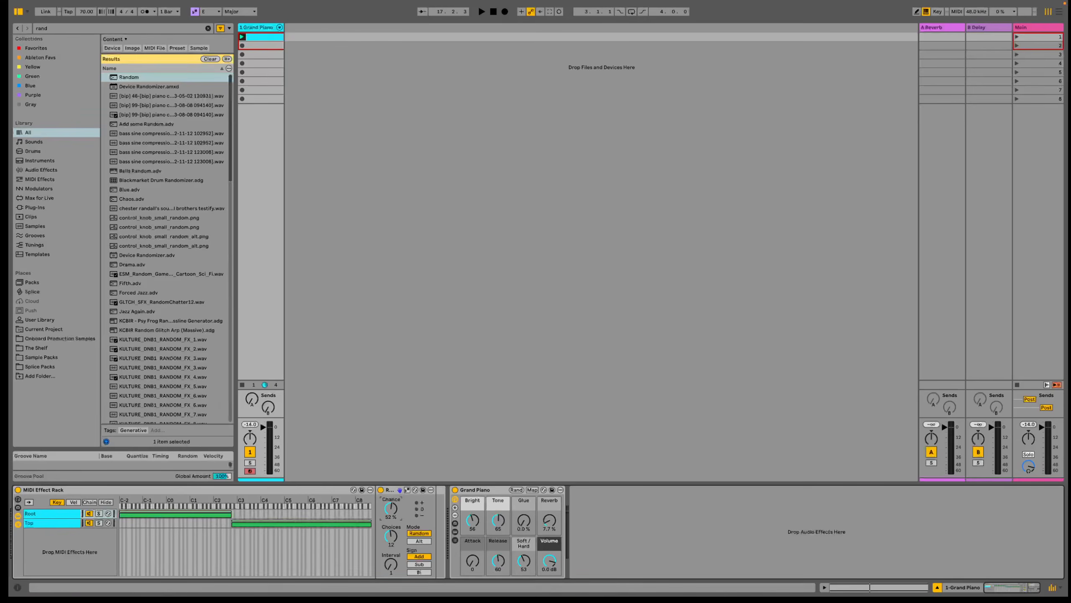
{"action": "left_click_drag", "start_coordinate": [391, 536], "coordinate": [391, 549]}
{"action": "left_click", "coordinate": [419, 572]}
{"action": "key", "text": "space"}
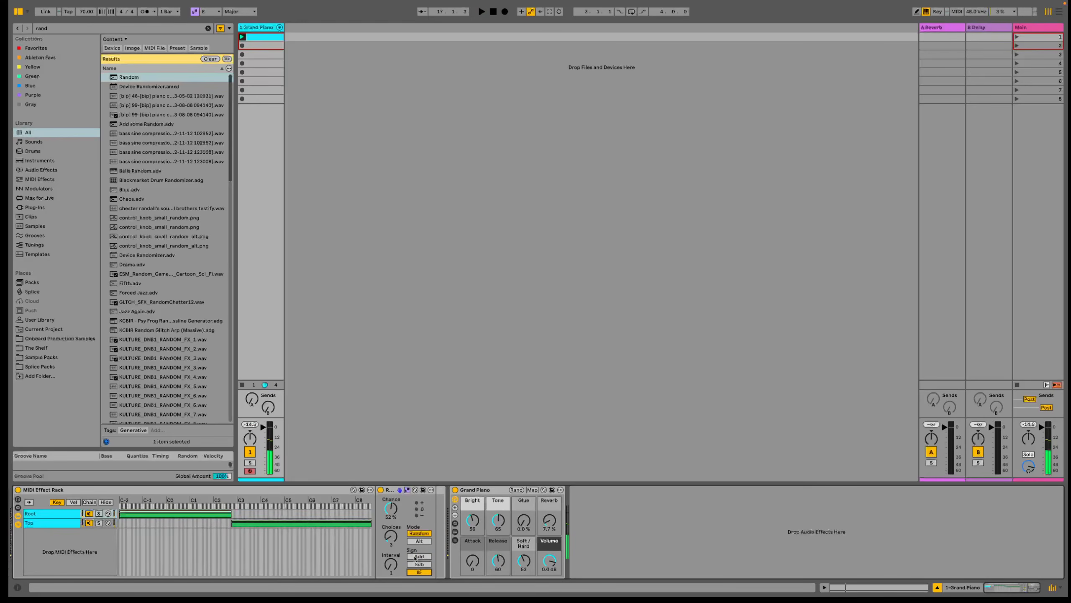
Search the library for the Chord MIDI effect and add it after Random in the Root chain.
{"action": "key", "text": "ctrl+f"}
{"action": "type", "text": "chord"}
{"action": "left_click_drag", "start_coordinate": [129, 79], "coordinate": [438, 507]}
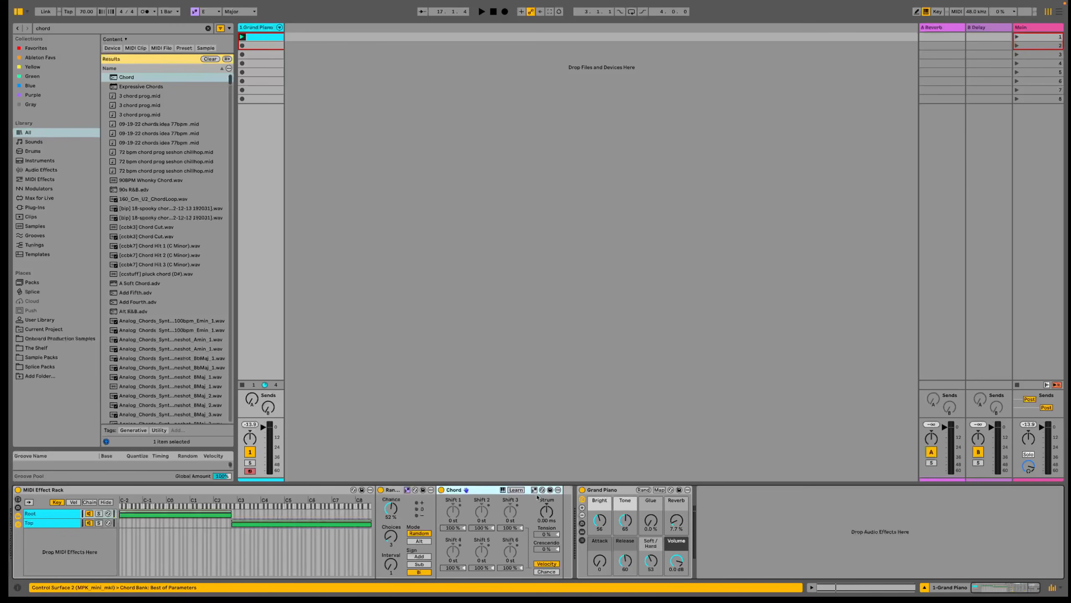
Set the Chord device's Shift 1 to -12 st, give Strum a negative time, and audition the result.
{"action": "left_click_drag", "start_coordinate": [452, 510], "coordinate": [451, 528]}
{"action": "left_click_drag", "start_coordinate": [549, 519], "coordinate": [549, 522]}
{"action": "key", "text": "space"}
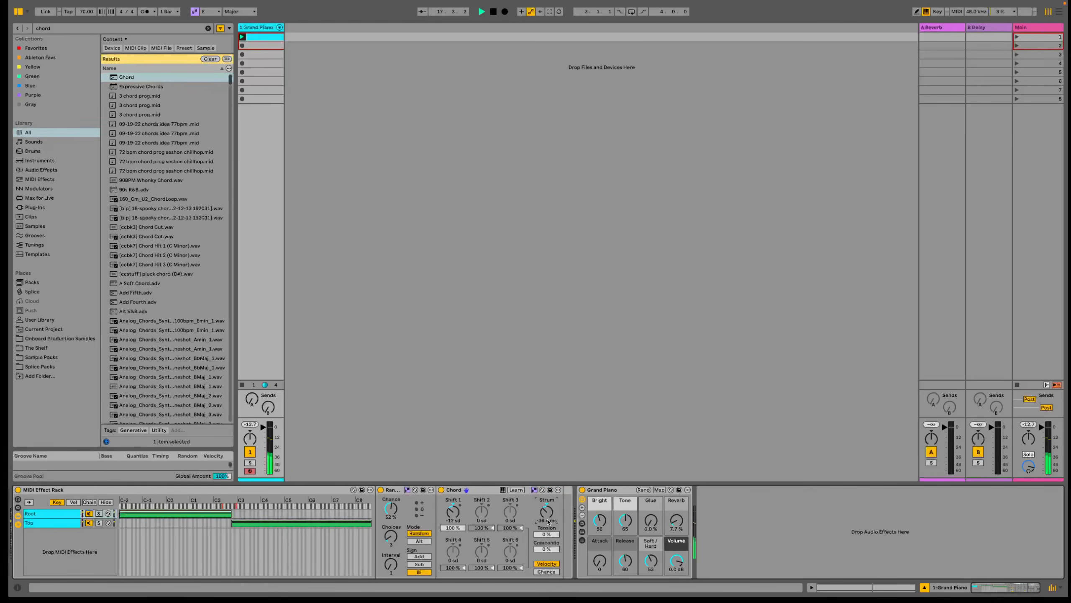
{"action": "key", "text": "space"}
Set the Top chain's Random device to about 66 % Chance, fewer Choices, and the Bi sign mode, and audition it.
{"action": "left_click", "coordinate": [54, 523]}
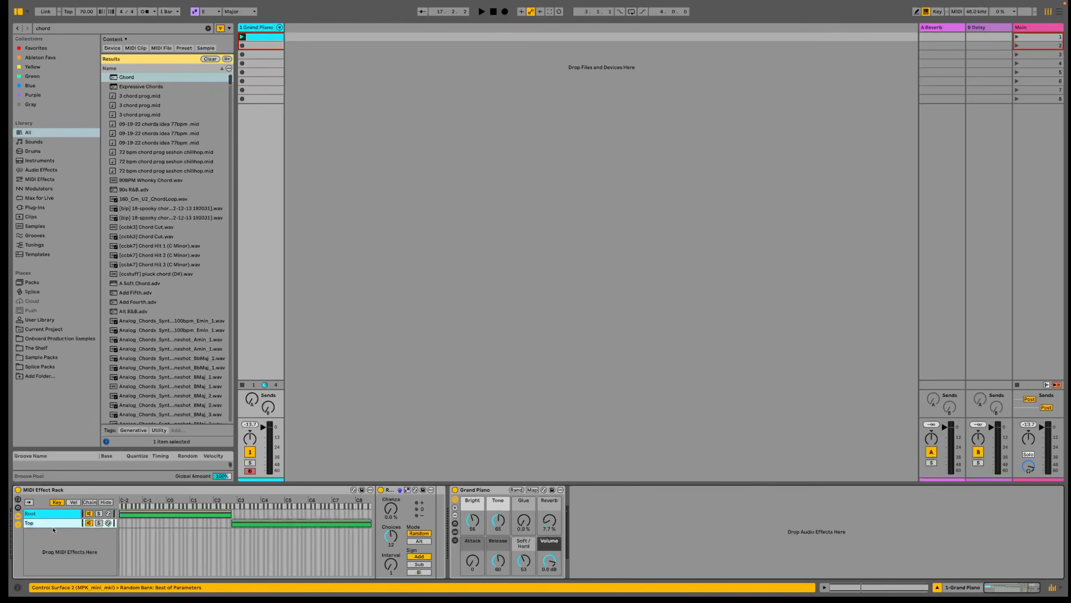
{"action": "left_click_drag", "start_coordinate": [386, 513], "coordinate": [386, 490]}
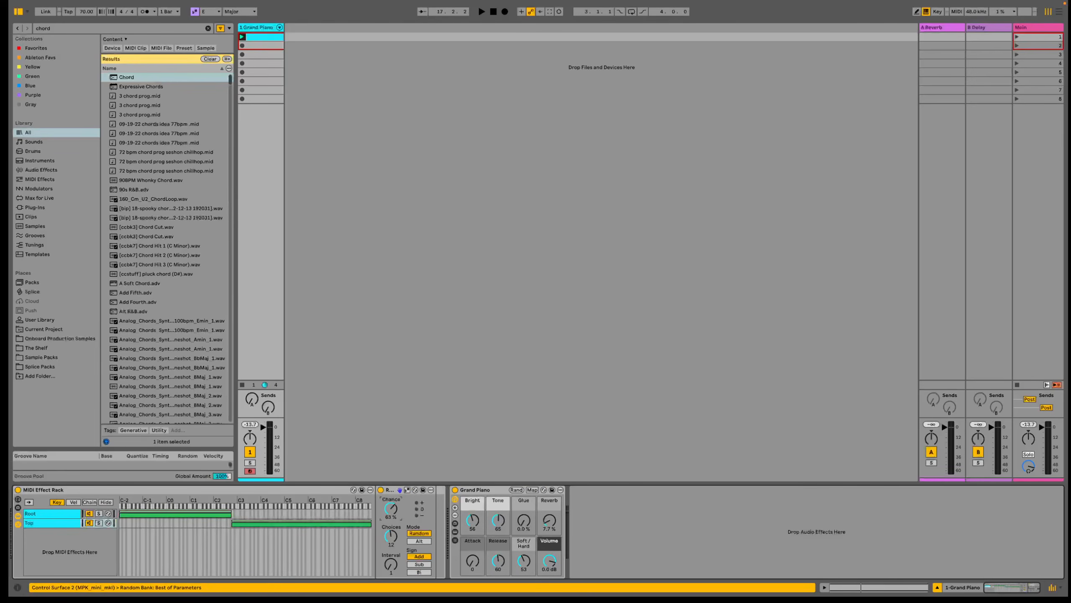
{"action": "mouse_move", "coordinate": [391, 536]}
{"action": "left_mouse_down"}
{"action": "mouse_move", "coordinate": [391, 557]}
{"action": "mouse_move", "coordinate": [390, 525]}
{"action": "left_mouse_up"}
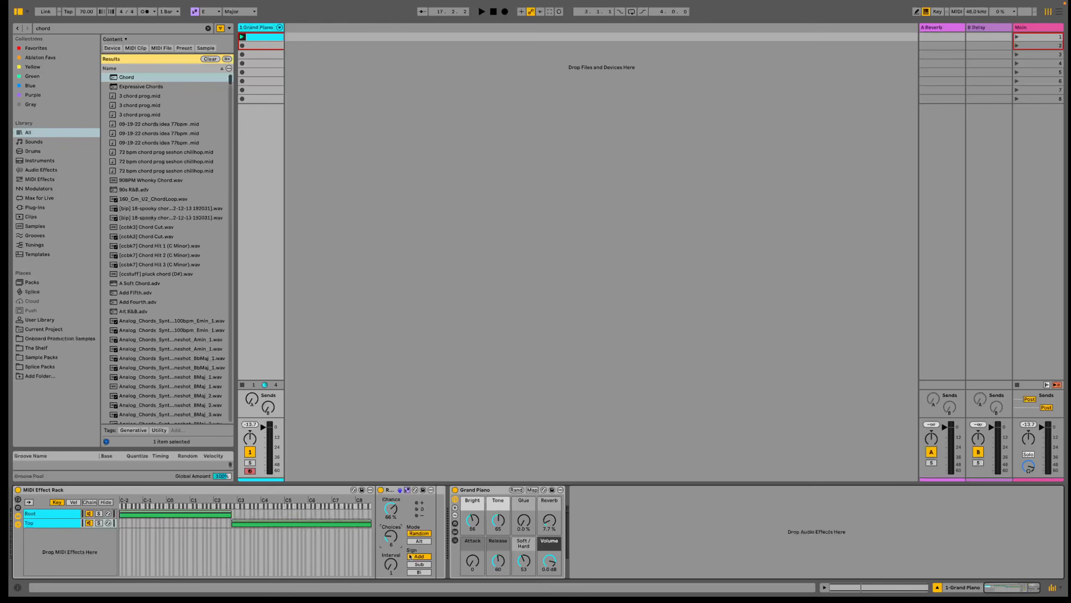
{"action": "left_click", "coordinate": [419, 572]}
{"action": "key", "text": "space"}
Add a Chord effect after Random in the Top chain with shifts of +4, +7, and +12 st.
{"action": "left_click_drag", "start_coordinate": [126, 79], "coordinate": [437, 513]}
{"action": "scroll", "coordinate": [453, 515], "scroll_direction": "up", "scroll_amount": 4}
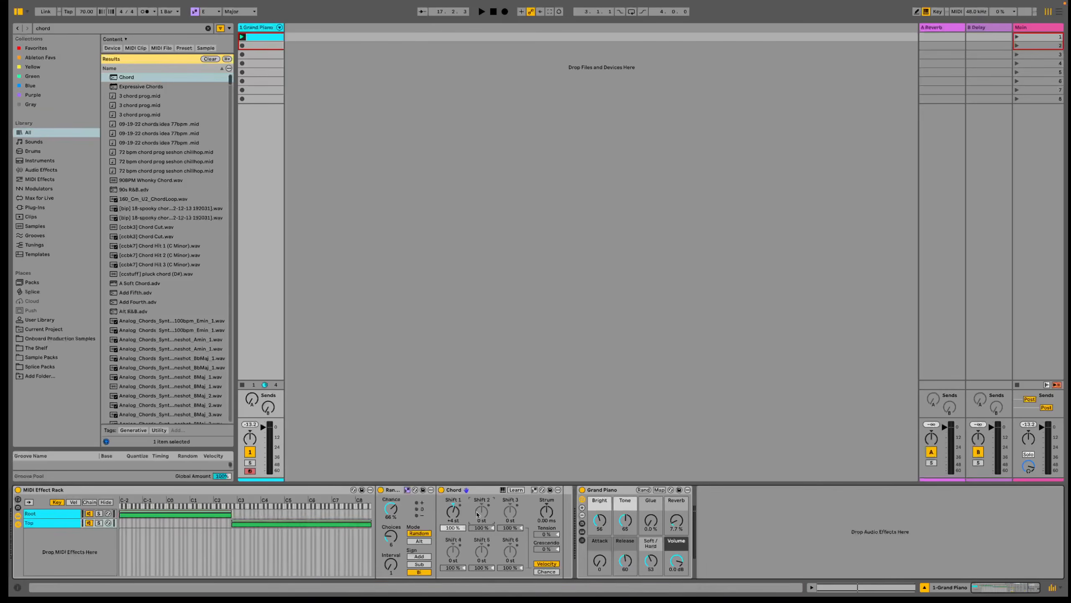
{"action": "scroll", "coordinate": [477, 514], "scroll_direction": "up", "scroll_amount": 7}
{"action": "scroll", "coordinate": [511, 509], "scroll_direction": "up", "scroll_amount": 12}
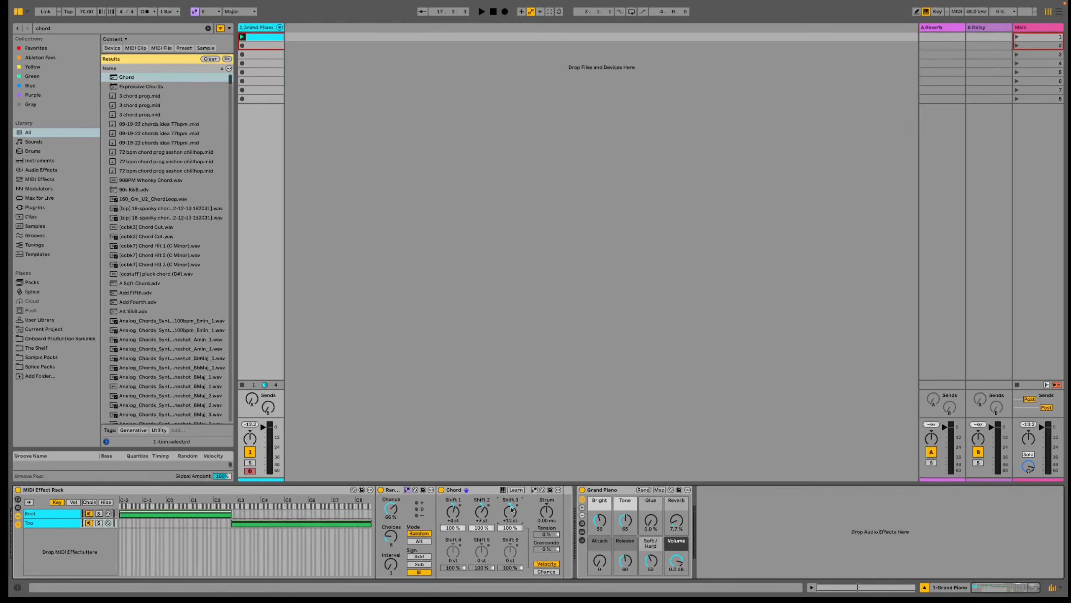
Lower the Chord device's Shift 3 chance to about 50 %, and return to the velocity values.
{"action": "left_click", "coordinate": [553, 573]}
{"action": "left_click_drag", "start_coordinate": [515, 528], "coordinate": [516, 543]}
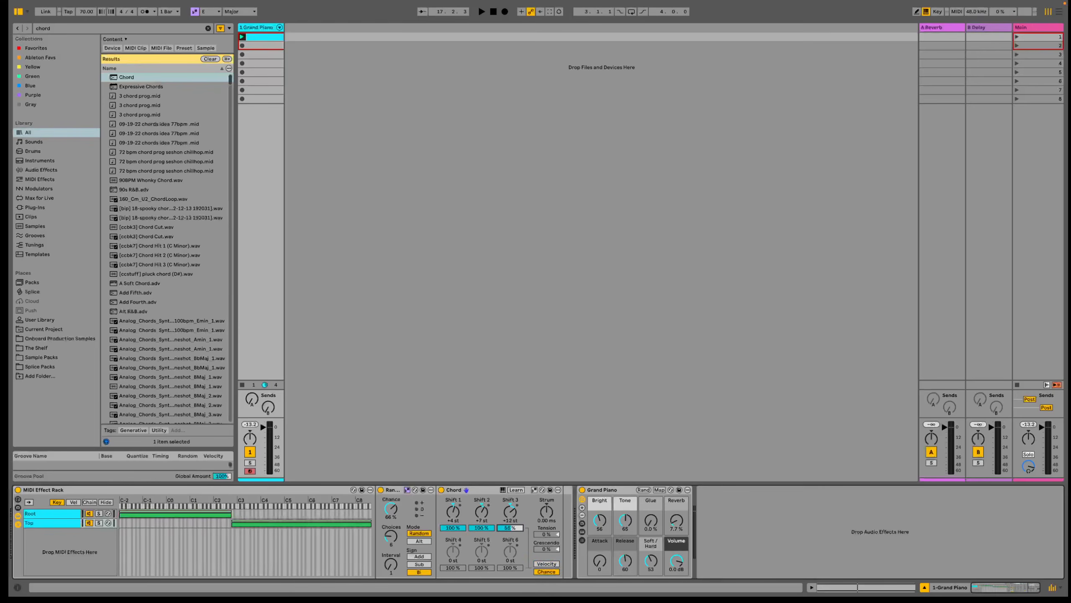
{"action": "left_click", "coordinate": [549, 563]}
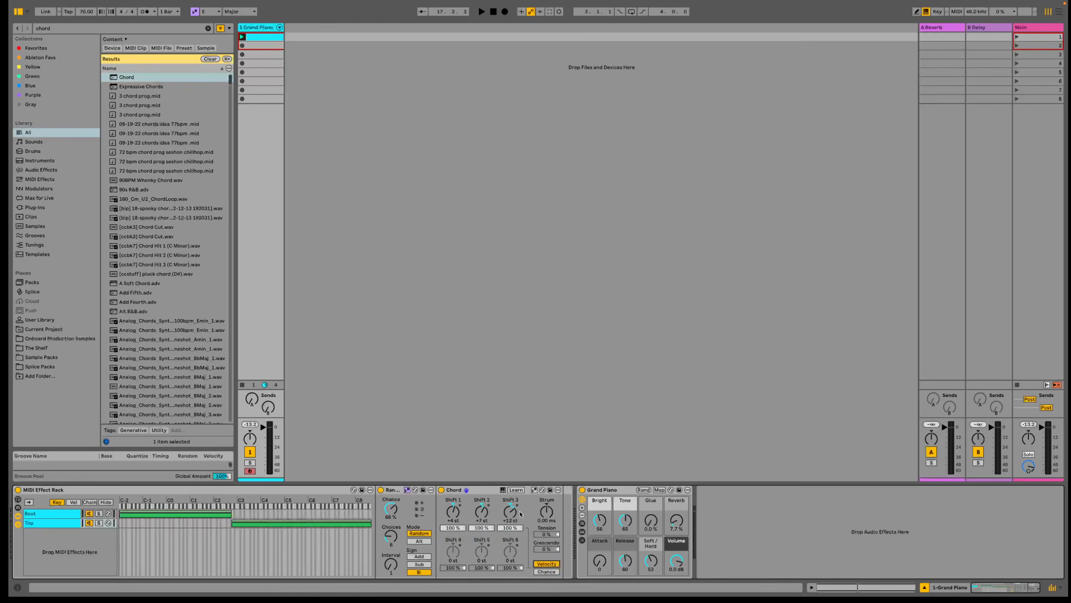
Make the Chord device follow the current scale, set Strum to about 183 ms, and audition it.
{"action": "left_click", "coordinate": [534, 490]}
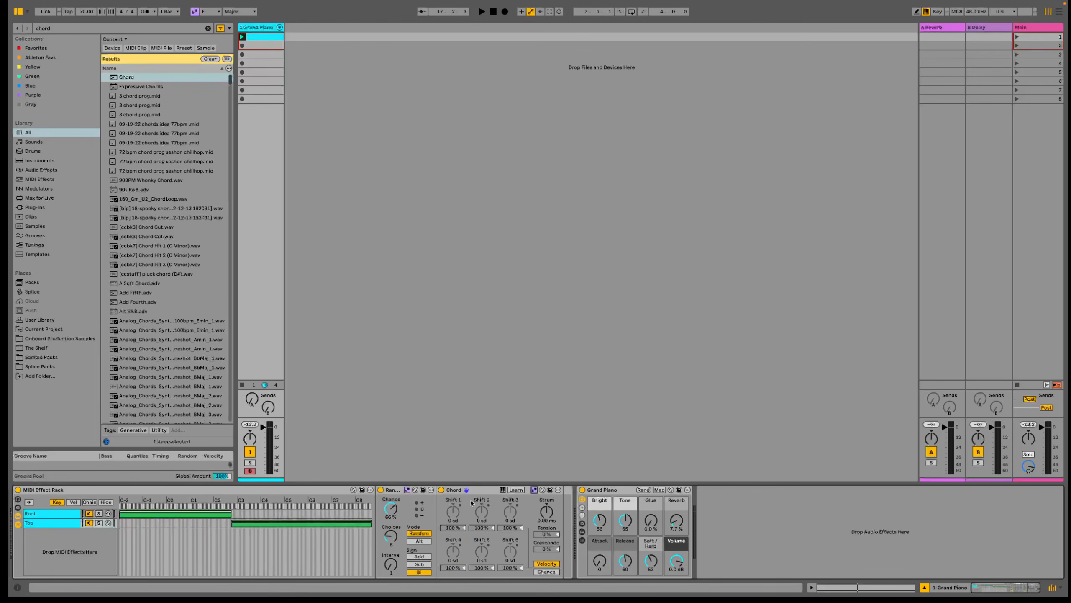
{"action": "left_click_drag", "start_coordinate": [555, 520], "coordinate": [555, 502]}
{"action": "key", "text": "space"}
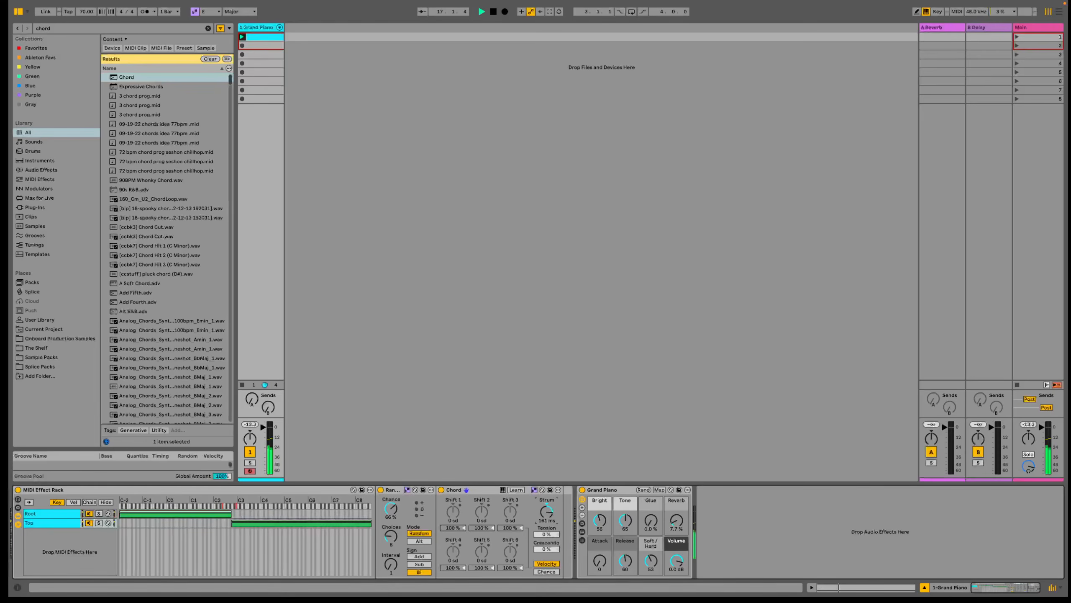
{"action": "key", "text": "space"}
Audition the Chord device with a longer Strum time and with a negative one.
{"action": "left_click_drag", "start_coordinate": [555, 502], "coordinate": [555, 497]}
{"action": "key", "text": "space"}
{"action": "key", "text": "space"}
{"action": "key", "text": "space"}
{"action": "left_click_drag", "start_coordinate": [551, 517], "coordinate": [548, 545]}
{"action": "key", "text": "space"}
{"action": "key", "text": "space"}
{"action": "key", "text": "space"}
Set the Chord shifts to +4, +7, and +12 scale degrees with Strum at about 242 ms, and audition the chords.
{"action": "left_click", "coordinate": [544, 564]}
{"action": "left_click_drag", "start_coordinate": [452, 511], "coordinate": [546, 503]}
{"action": "key", "text": "space"}
{"action": "key", "text": "space"}
{"action": "key", "text": "space"}
{"action": "key", "text": "space"}
Audition the chord with the per-note chance values shown, return to the velocity values, and set Strum to about 63 ms.
{"action": "left_click", "coordinate": [538, 571]}
{"action": "key", "text": "space"}
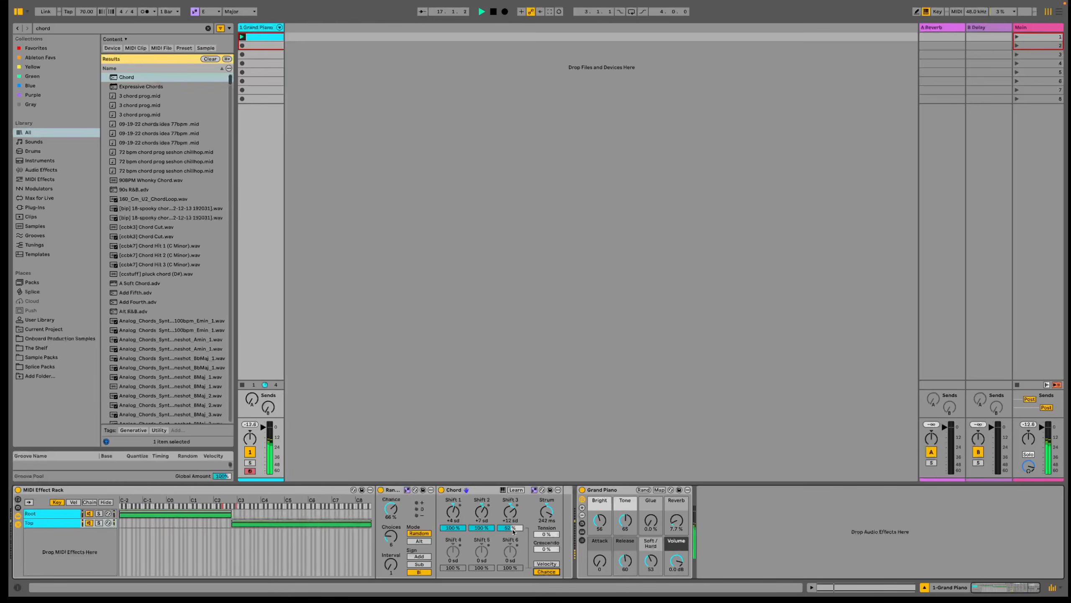
{"action": "left_click", "coordinate": [547, 564]}
{"action": "key", "text": "space"}
{"action": "left_click_drag", "start_coordinate": [546, 512], "coordinate": [546, 519]}
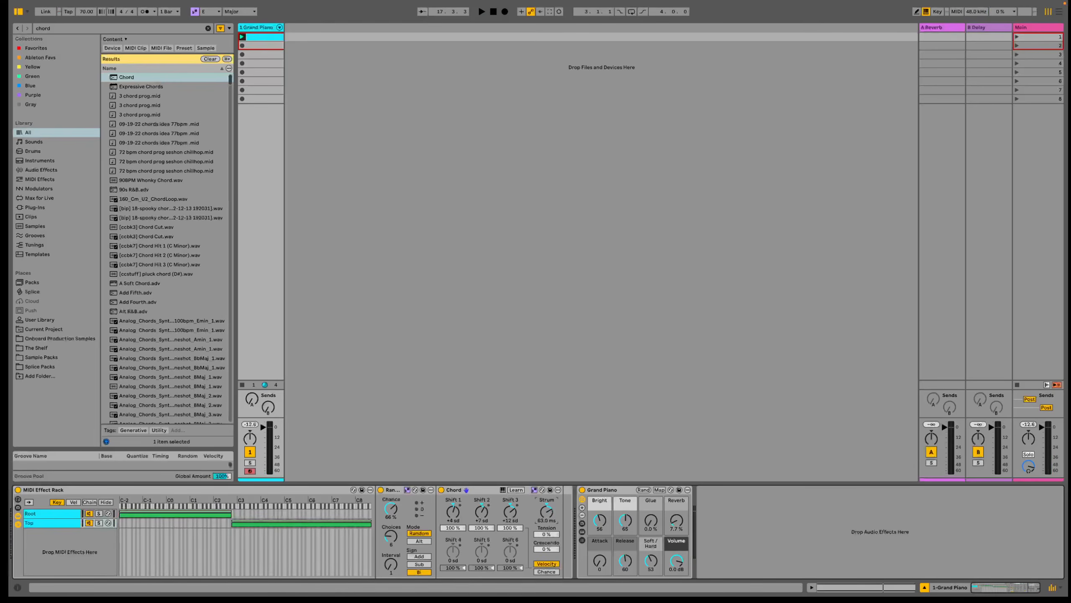
Search the library for Randex and place Randex.adv before the MIDI Effect Rack.
{"action": "key", "text": "ctrl+f"}
{"action": "type", "text": "randex"}
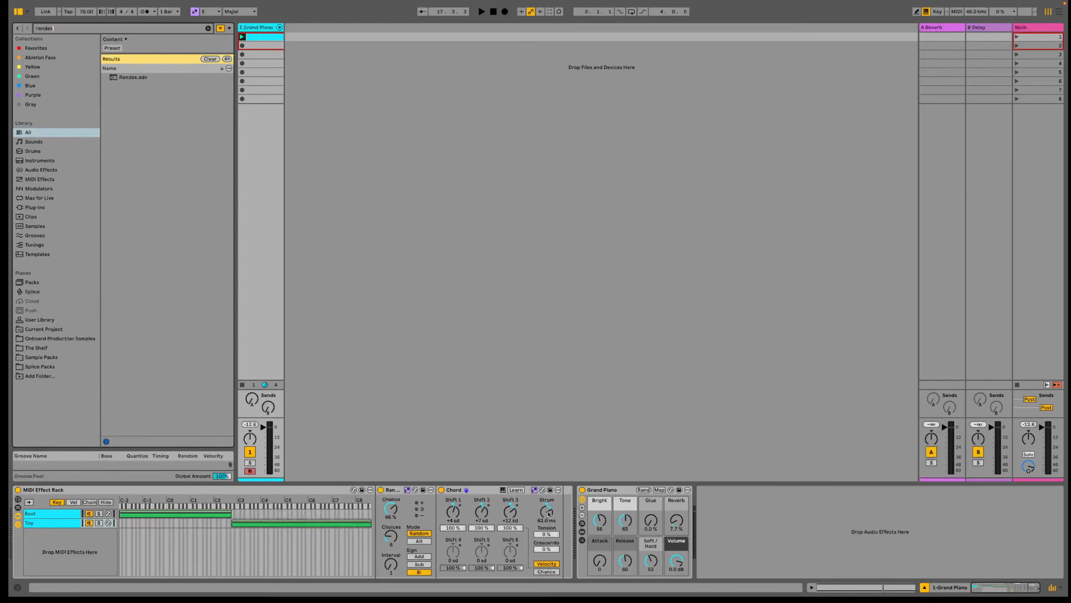
{"action": "key", "text": "Return"}
{"action": "left_click_drag", "start_coordinate": [646, 484], "coordinate": [19, 500]}
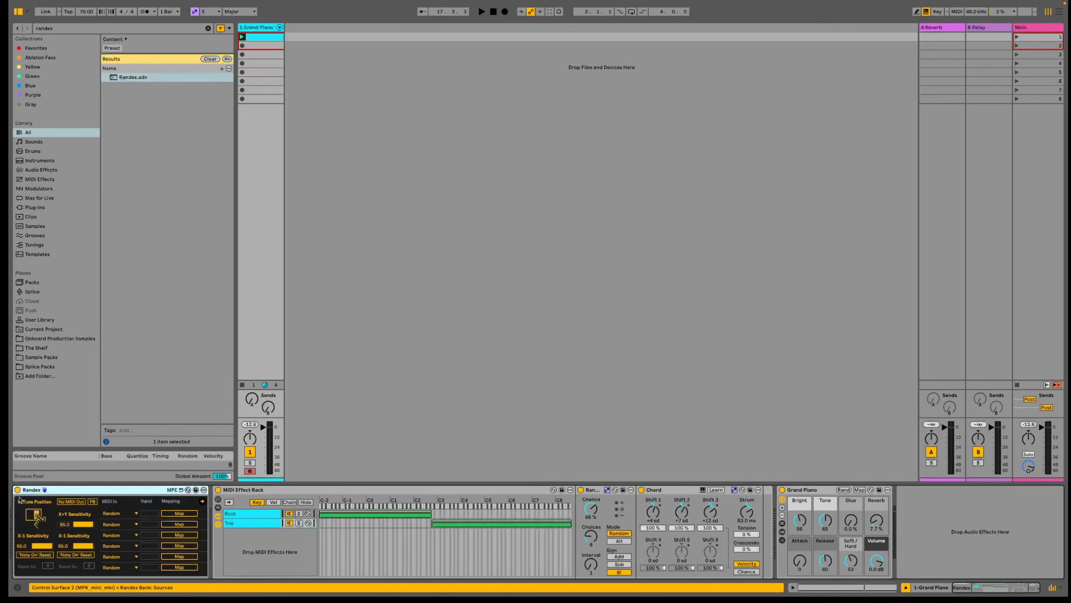
Map Randex's first random slot to the Top chain Chord device's Strum.
{"action": "left_click", "coordinate": [179, 512]}
{"action": "left_click", "coordinate": [745, 511]}
{"action": "left_click", "coordinate": [81, 495]}
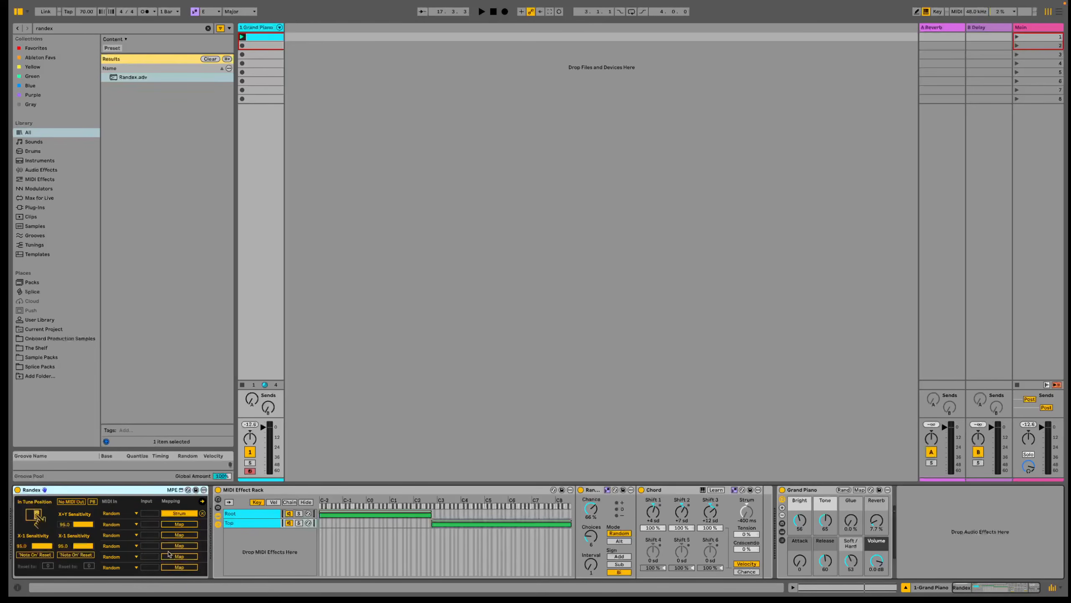
Limit Randex's Strum mapping to about 18.1 Min and 83.5 Max, audition it, and collapse the Randex device.
{"action": "left_click", "coordinate": [202, 501]}
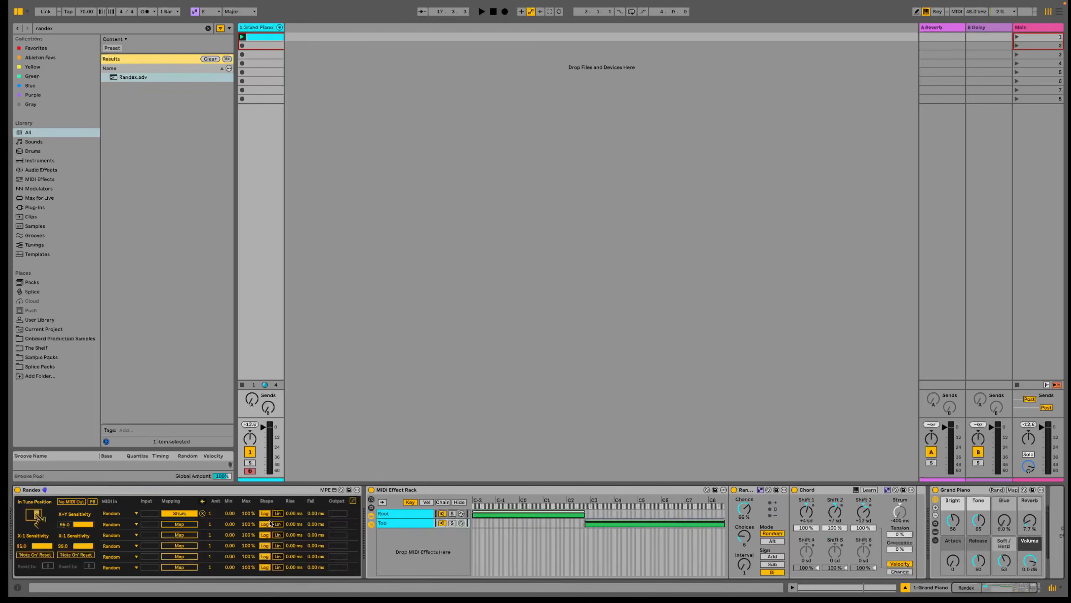
{"action": "left_click", "coordinate": [33, 491]}
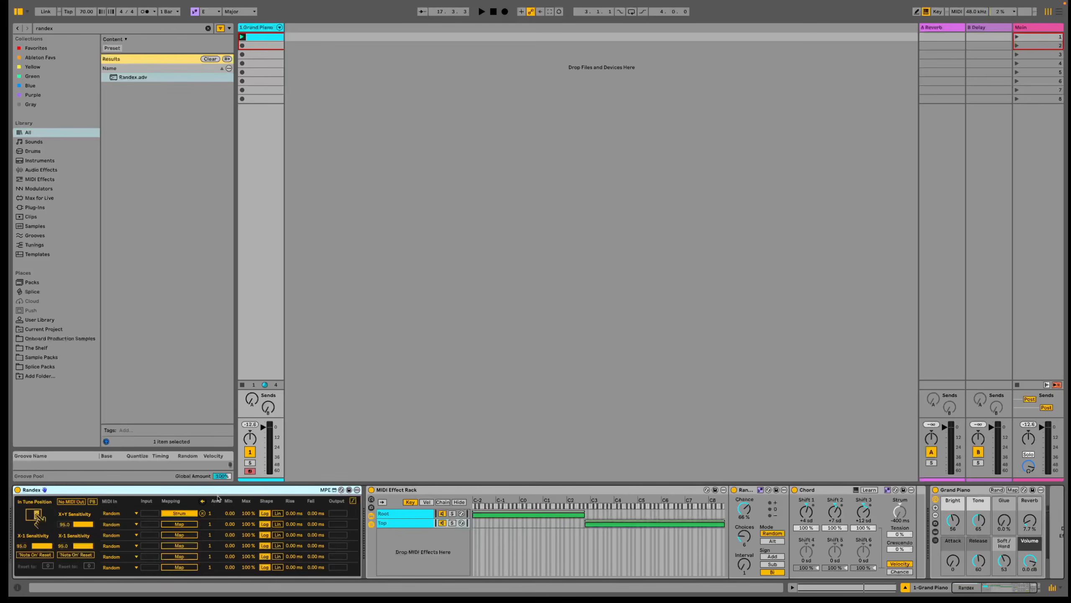
{"action": "left_click_drag", "start_coordinate": [292, 514], "coordinate": [246, 518]}
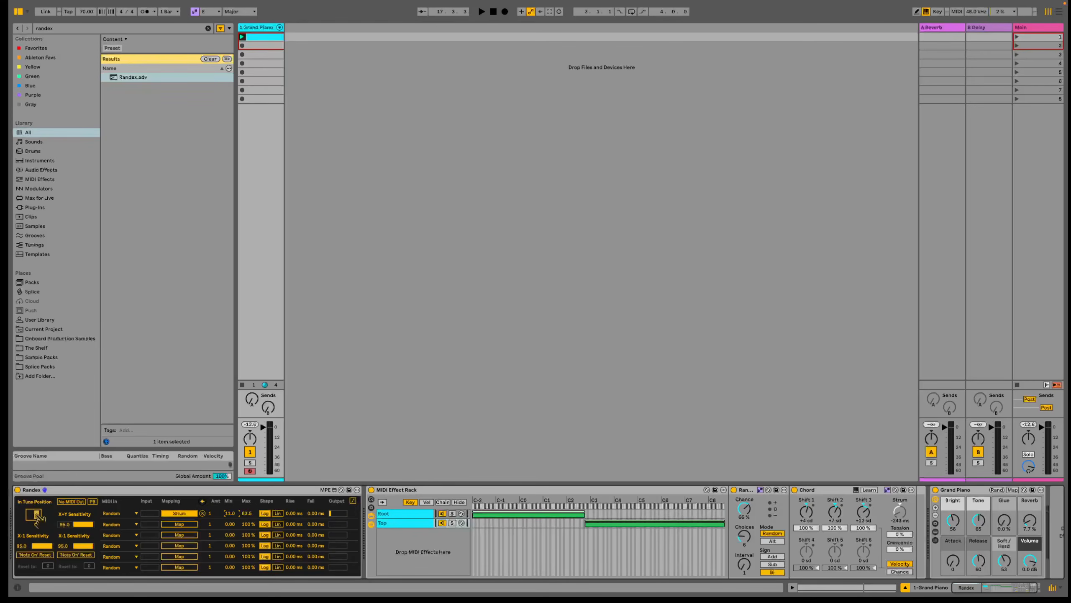
{"action": "key", "text": "space"}
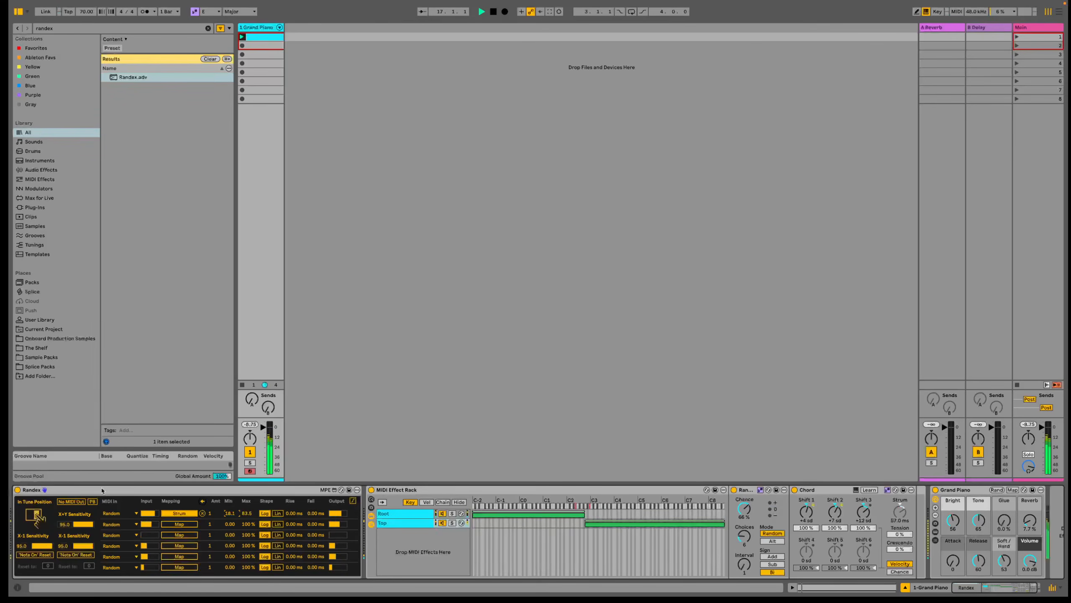
{"action": "double_click", "coordinate": [84, 491]}
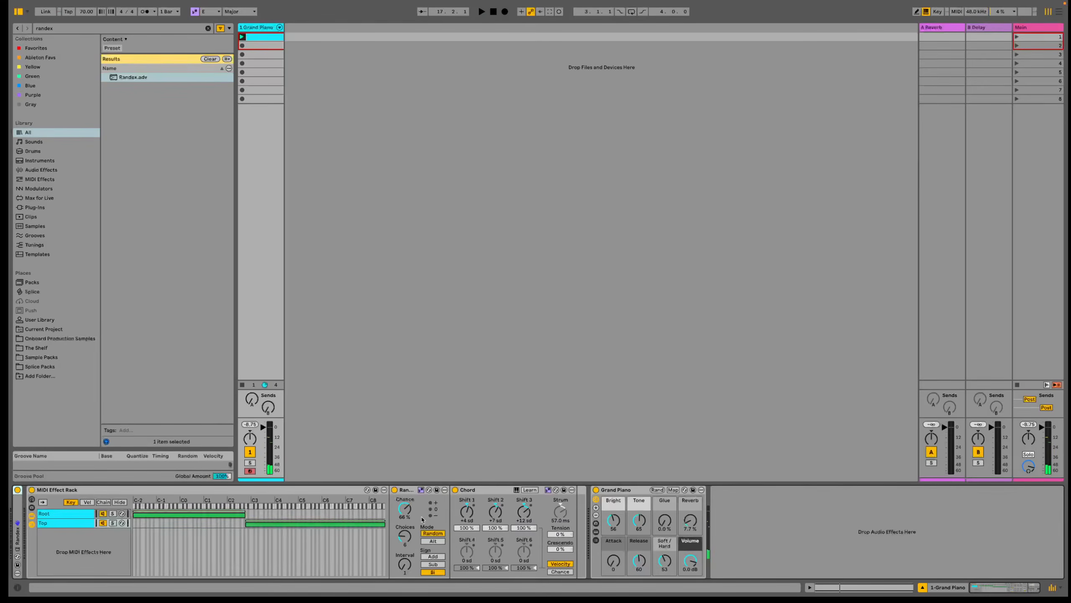
Add a second Random after Chord in the Top chain with about 41 % Chance, 3 Choices, and Bi sign, and audition it.
{"action": "key", "text": "super+f"}
{"action": "type", "text": "random"}
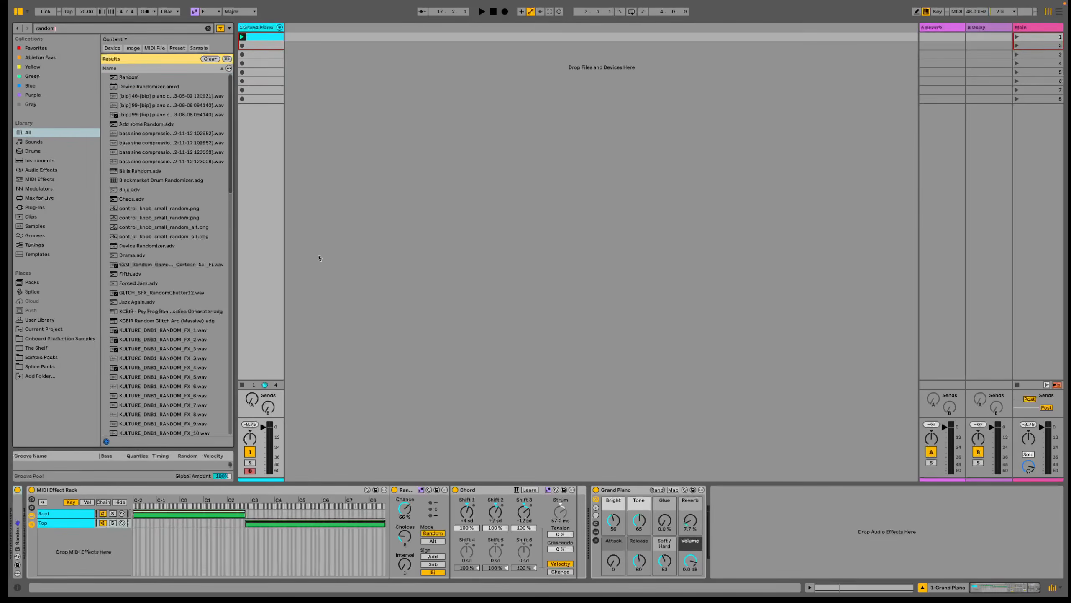
{"action": "left_click_drag", "start_coordinate": [135, 77], "coordinate": [580, 508]}
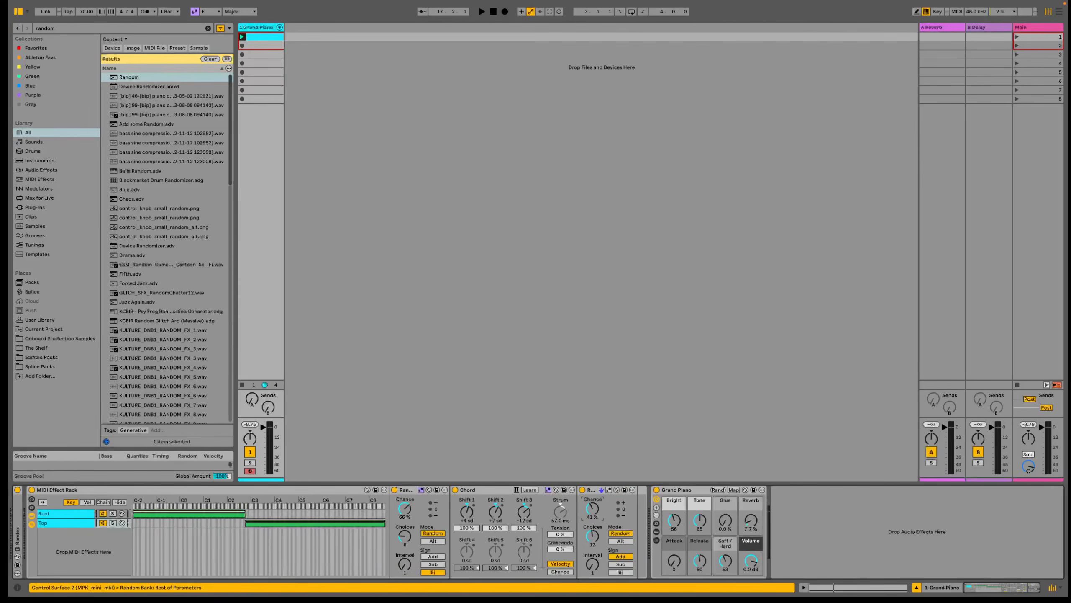
{"action": "left_click", "coordinate": [621, 571]}
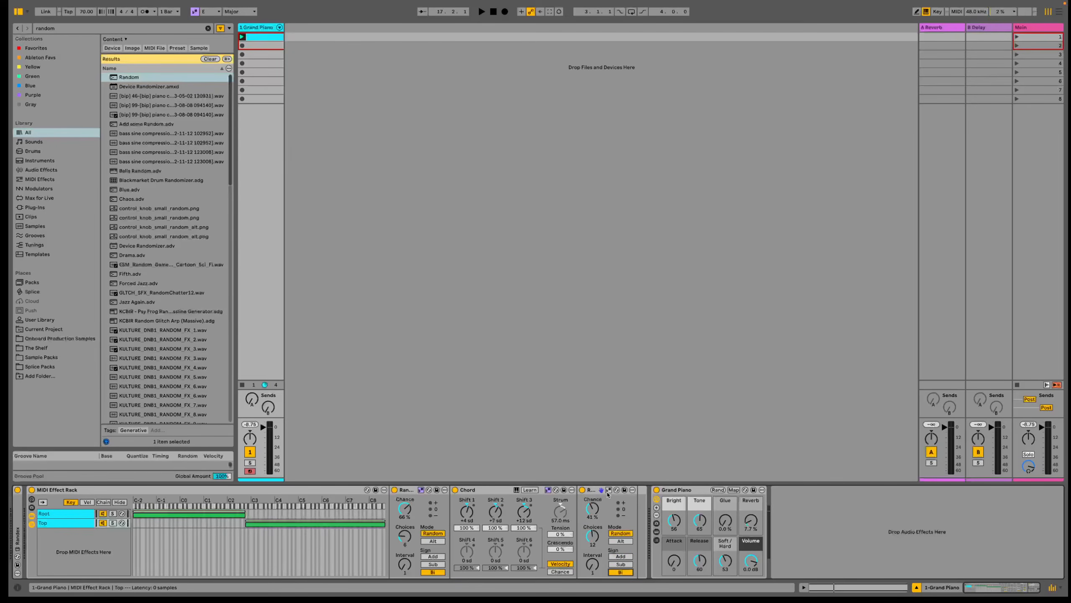
{"action": "left_click", "coordinate": [590, 536]}
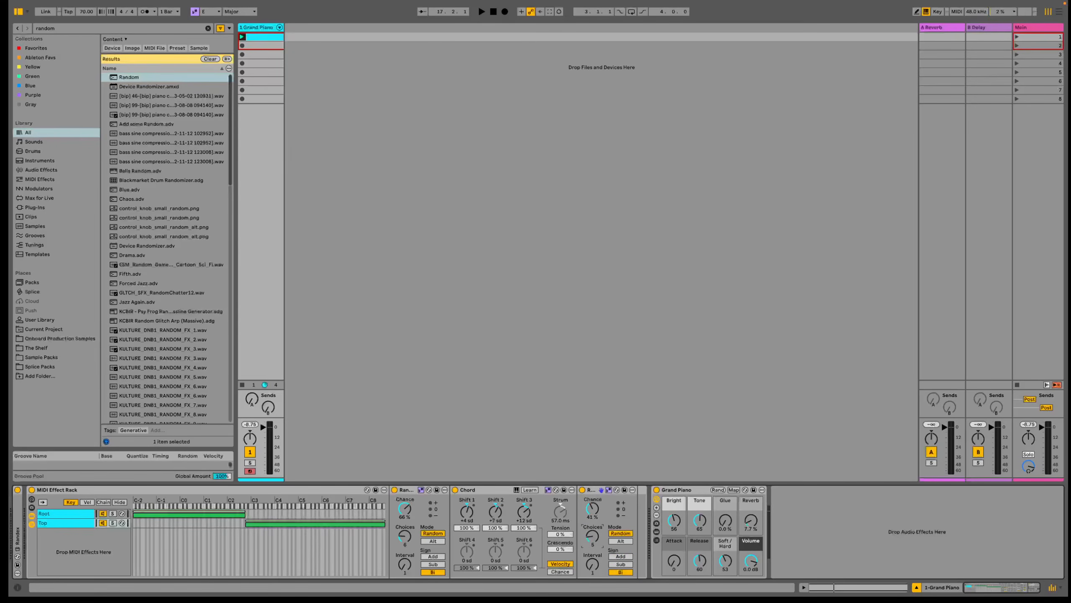
{"action": "key", "text": "space"}
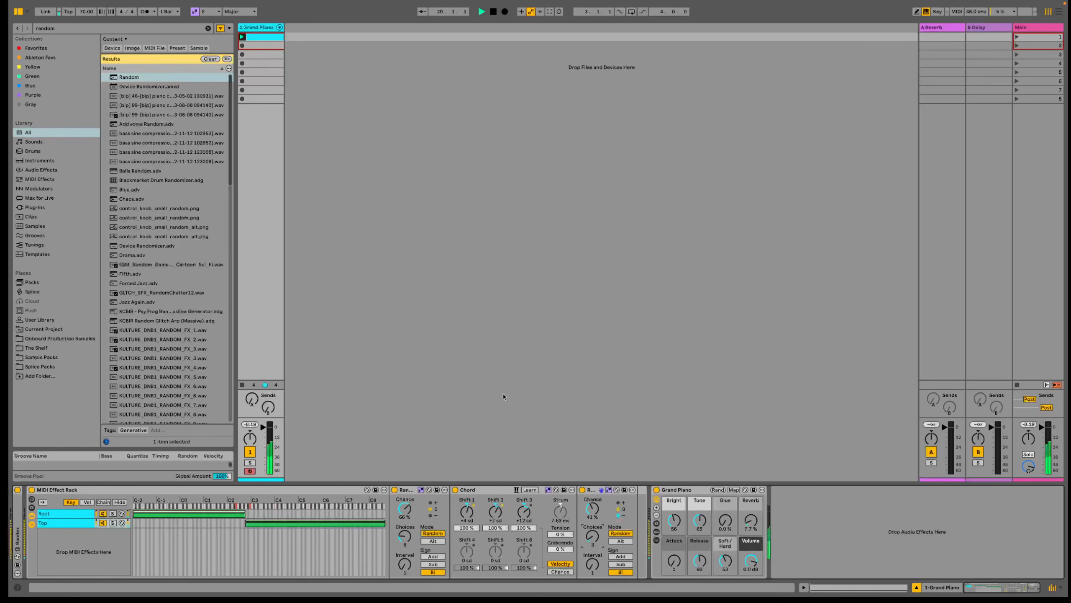
{"action": "key", "text": "space"}
Search the library for "note" and add Note Echo after the second Random device in the Top chain.
{"action": "key", "text": "super+f"}
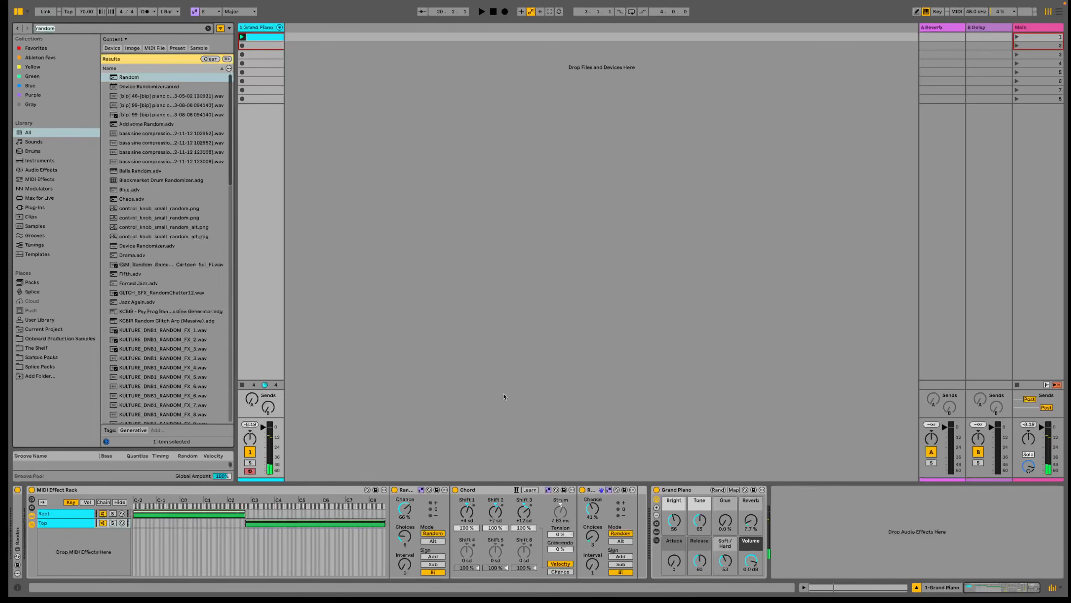
{"action": "type", "text": "note"}
{"action": "left_click_drag", "start_coordinate": [120, 90], "coordinate": [628, 503]}
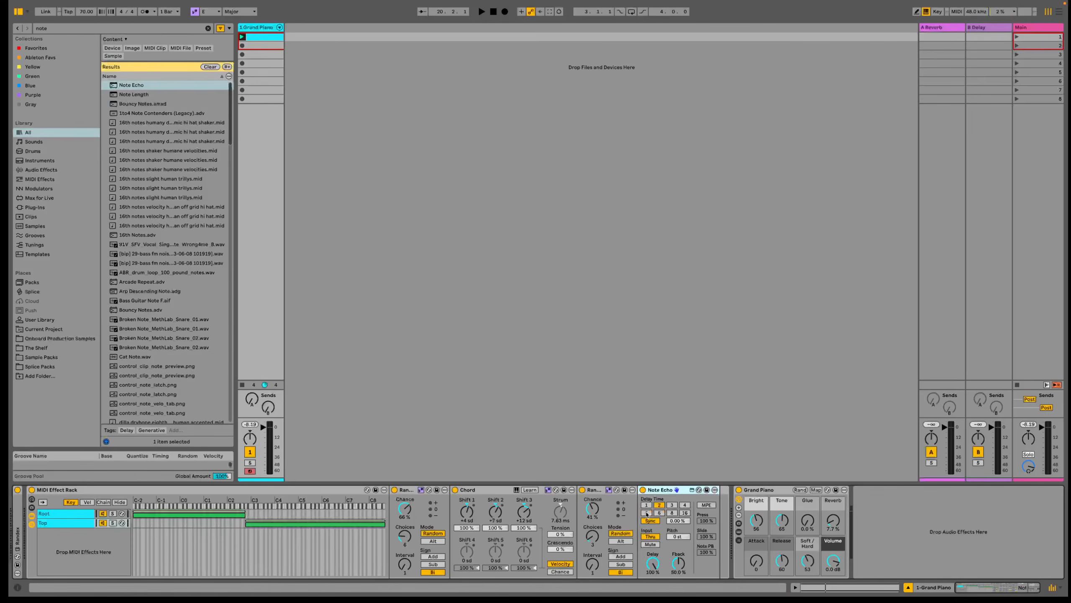
Set Note Echo's delay time to 3, Delay to 58.3 %, and Feedback to 13.0 %, and audition the echoes.
{"action": "left_click", "coordinate": [672, 506]}
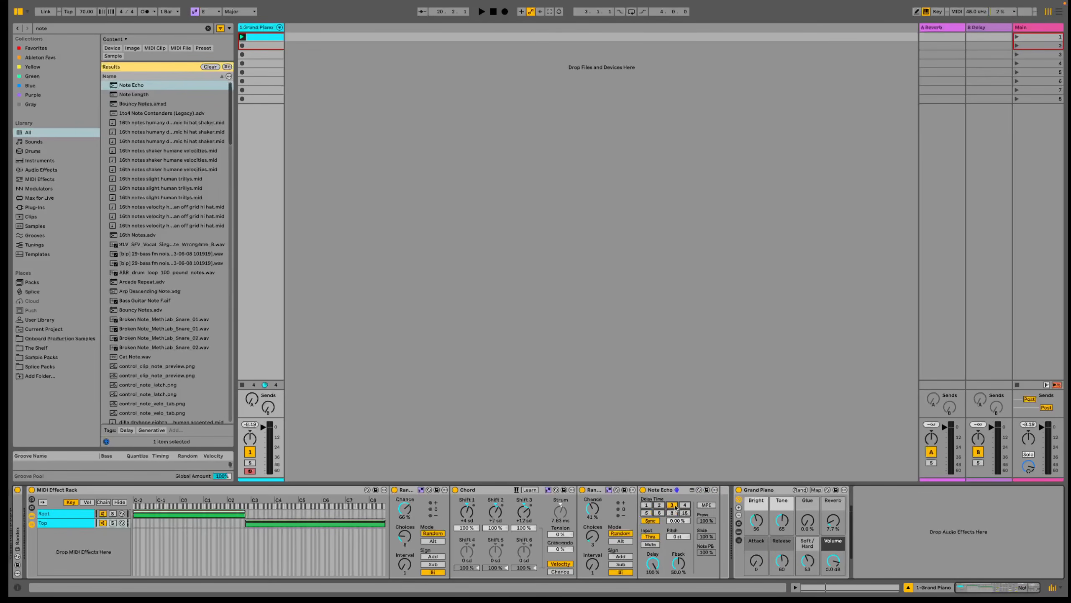
{"action": "left_click_drag", "start_coordinate": [647, 558], "coordinate": [646, 578]}
{"action": "left_click_drag", "start_coordinate": [679, 565], "coordinate": [680, 587]}
{"action": "key", "text": "space"}
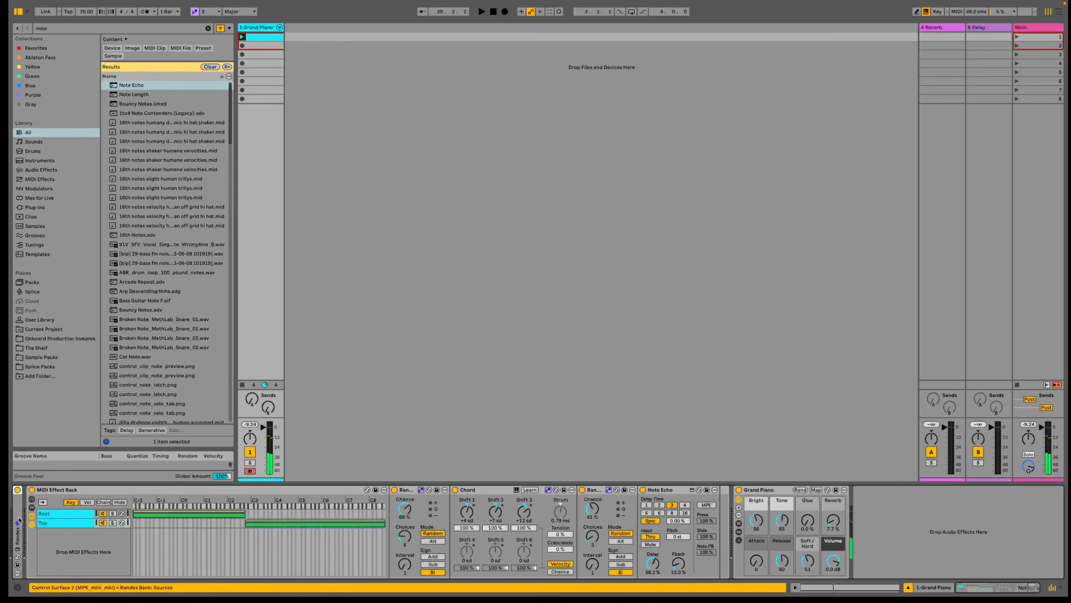
Map Randex's second slot to Note Echo's beat division, limit its range to about 24.4 Min and 71.7 Max, and audition it.
{"action": "double_click", "coordinate": [19, 520]}
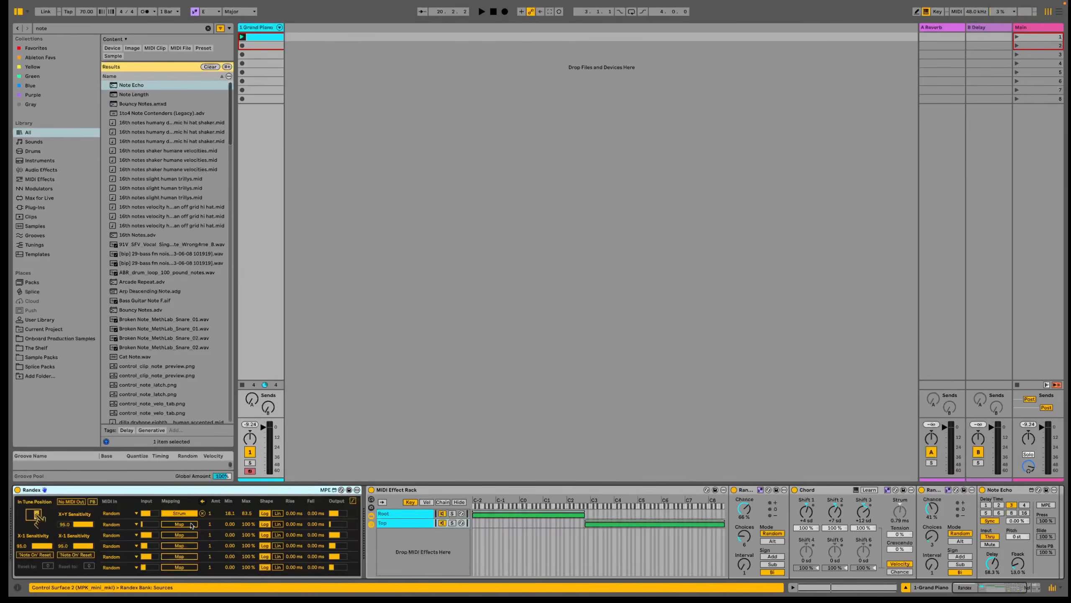
{"action": "scroll", "coordinate": [351, 557], "scroll_direction": "right", "scroll_amount": 3}
{"action": "scroll", "coordinate": [351, 557], "scroll_direction": "right", "scroll_amount": 1}
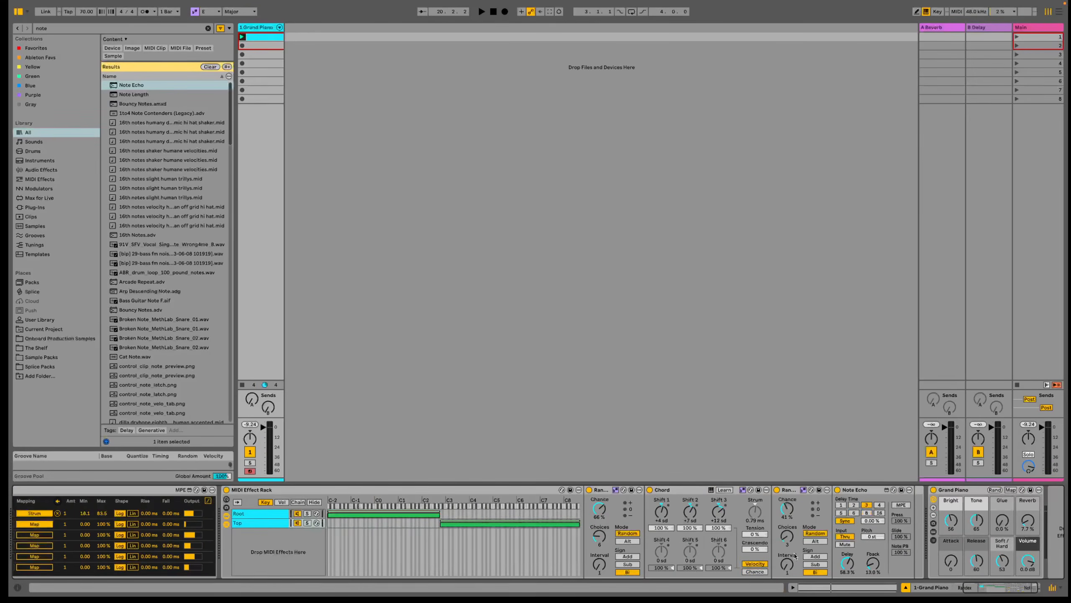
{"action": "left_click", "coordinate": [855, 504]}
{"action": "scroll", "coordinate": [375, 515], "scroll_direction": "left", "scroll_amount": 1}
{"action": "scroll", "coordinate": [375, 515], "scroll_direction": "left", "scroll_amount": 1}
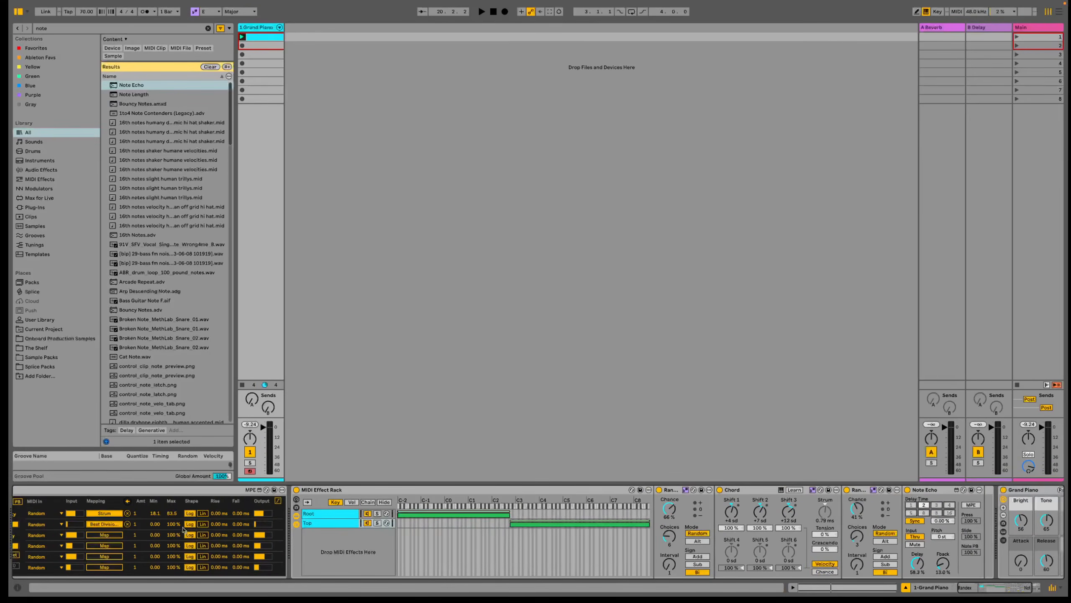
{"action": "mouse_move", "coordinate": [159, 528]}
{"action": "left_mouse_down"}
{"action": "mouse_move", "coordinate": [159, 513]}
{"action": "mouse_move", "coordinate": [158, 528]}
{"action": "mouse_move", "coordinate": [172, 530]}
{"action": "left_mouse_up"}
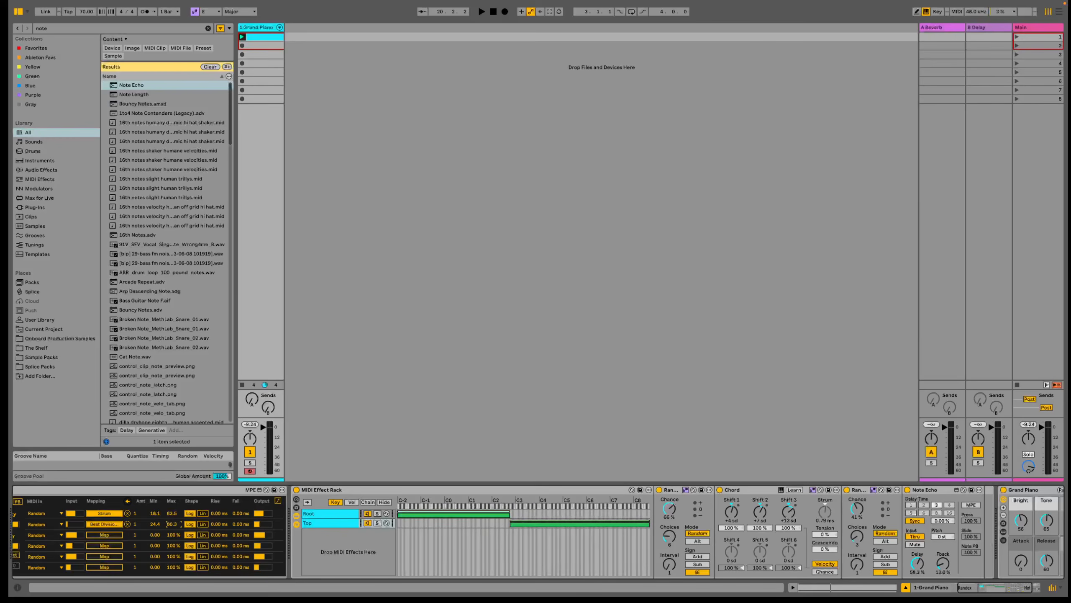
{"action": "key", "text": "space"}
Duplicate the 41 % Random after Note Echo with the copy's Chance at about 59 %, and select the Chord device.
{"action": "left_click_drag", "start_coordinate": [863, 491], "coordinate": [1000, 494]}
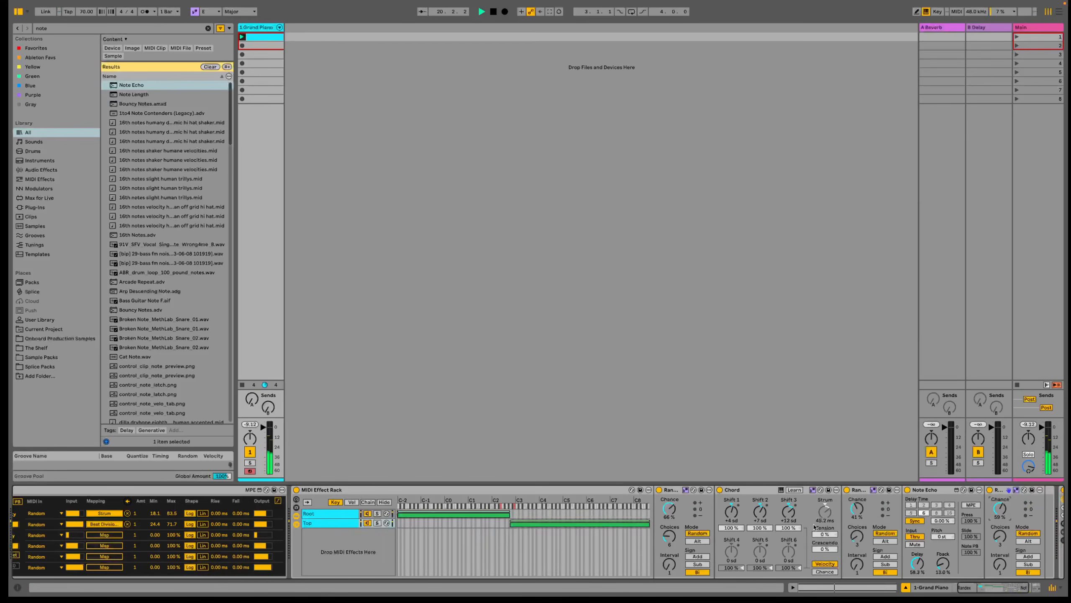
{"action": "scroll", "coordinate": [757, 520], "scroll_direction": "right", "scroll_amount": 5}
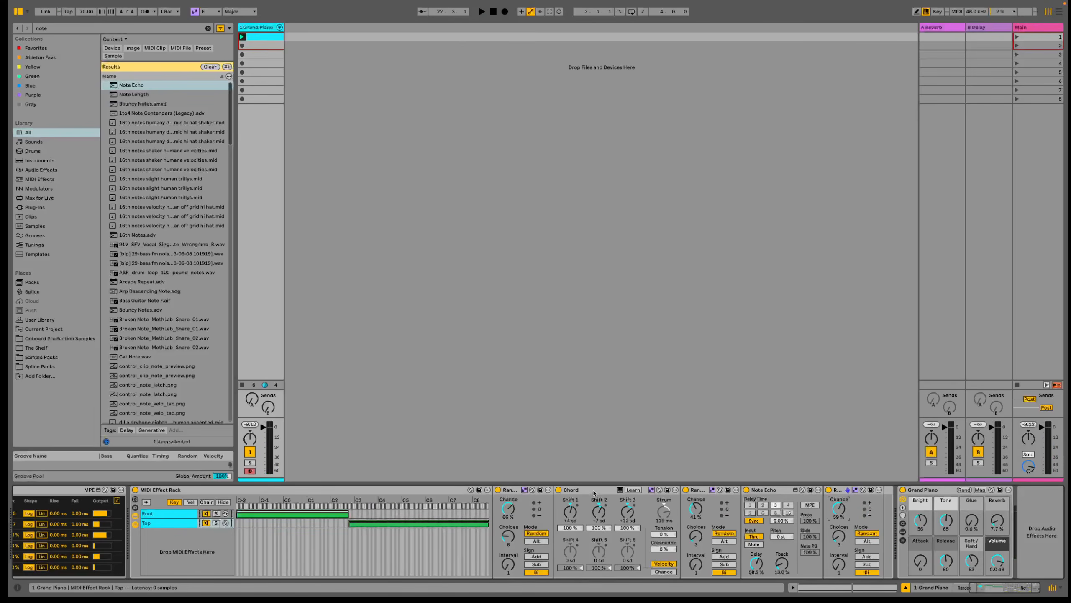
{"action": "left_click", "coordinate": [594, 493]}
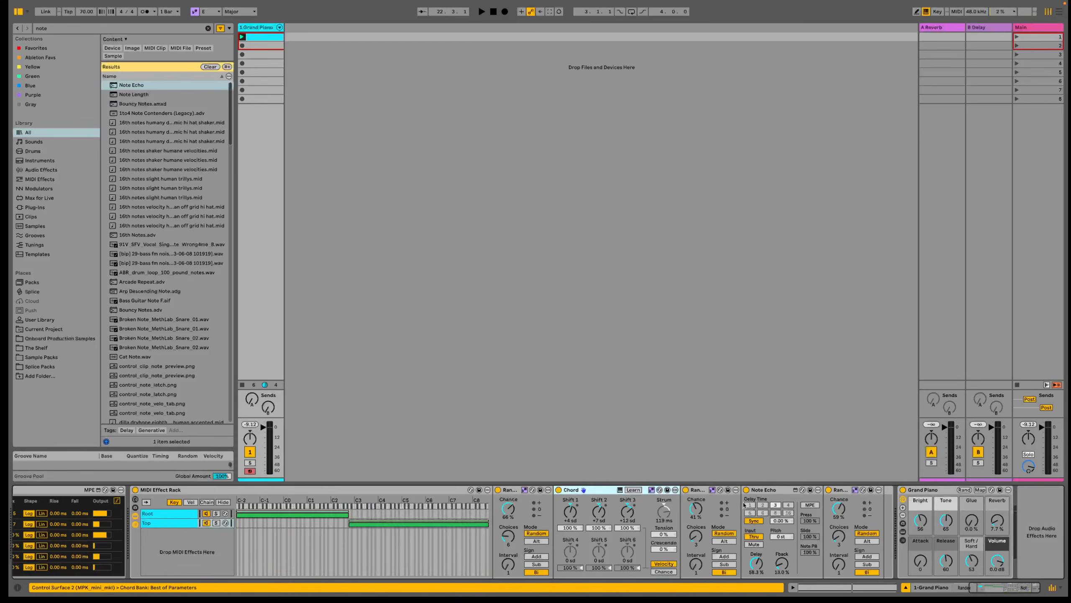
Group Note Echo and the Random after it into a MIDI Effect Rack and rename its chain Ornamentation.
{"action": "left_click", "coordinate": [779, 490]}
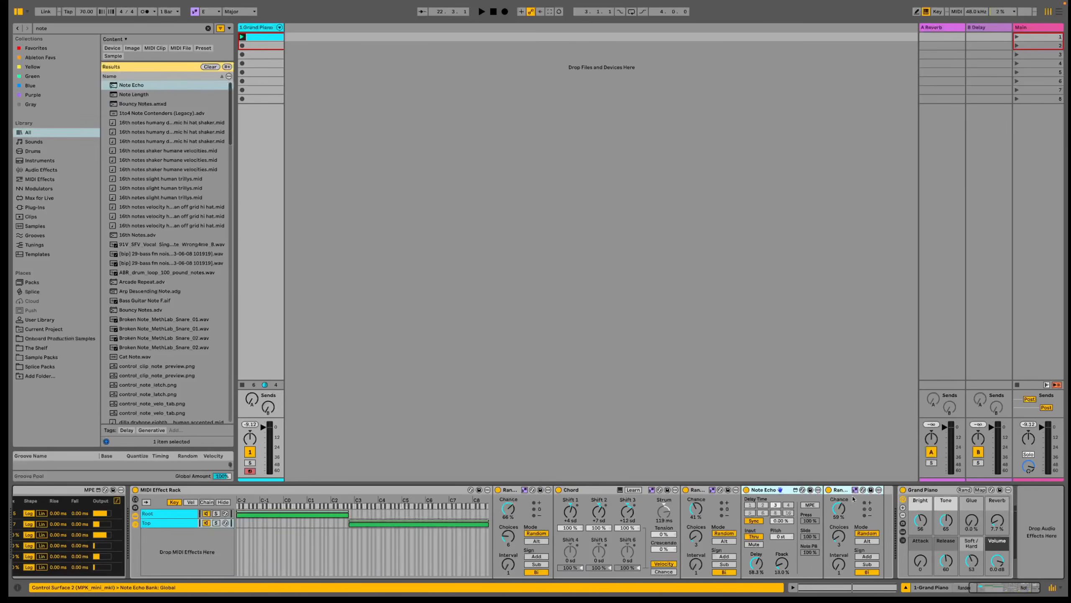
{"action": "left_click", "coordinate": [841, 490], "text": "shift"}
{"action": "key", "text": "ctrl+g"}
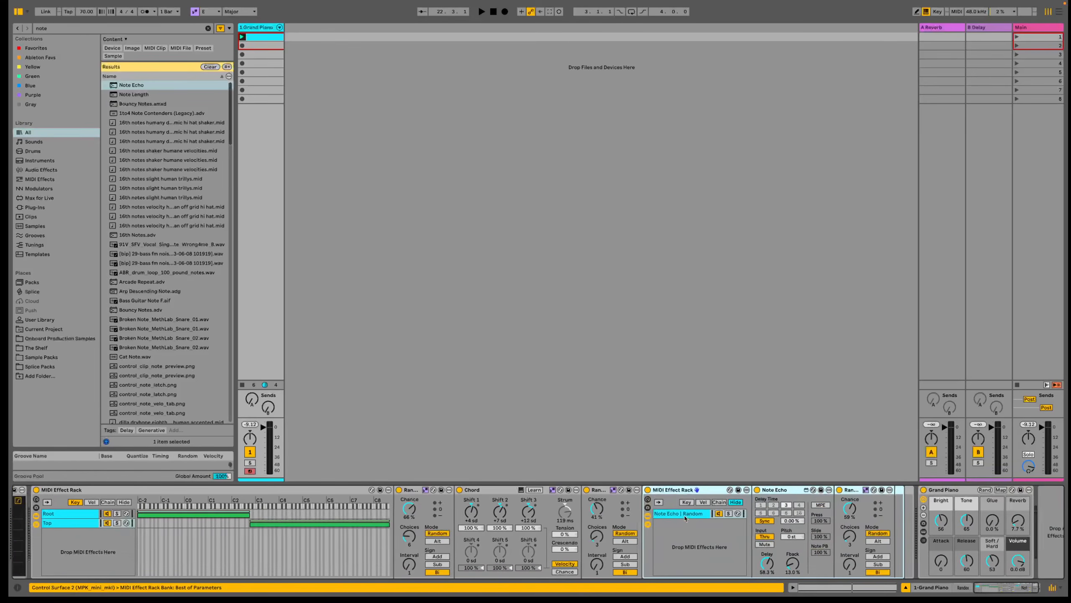
{"action": "scroll", "coordinate": [686, 518], "scroll_direction": "right", "scroll_amount": 1}
{"action": "left_click", "coordinate": [645, 513]}
{"action": "key", "text": "ctrl+r"}
{"action": "type", "text": "Orn"}
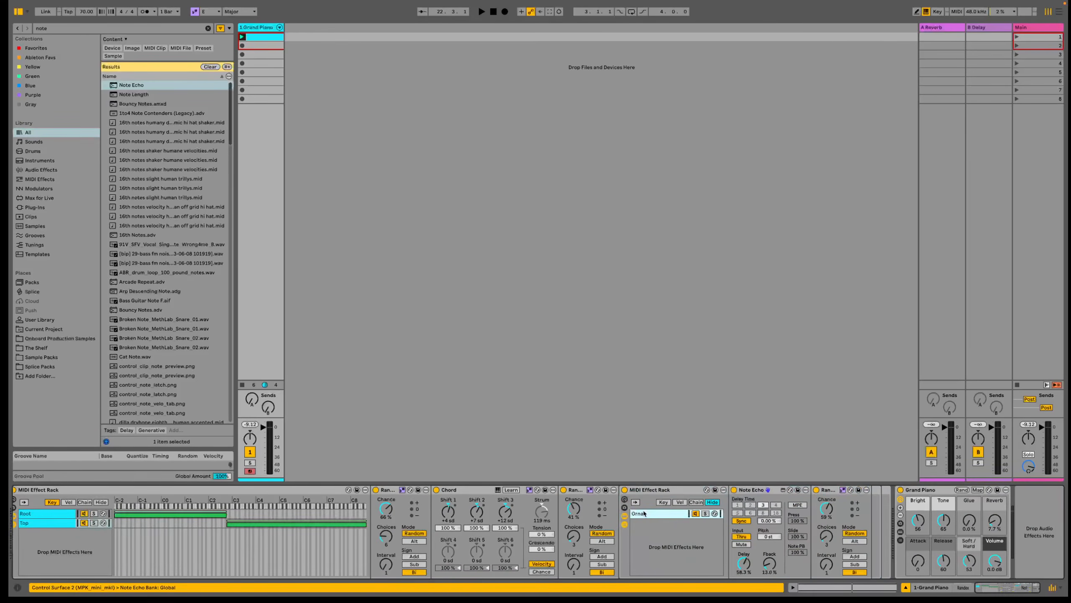
{"action": "type", "text": "amentation"}
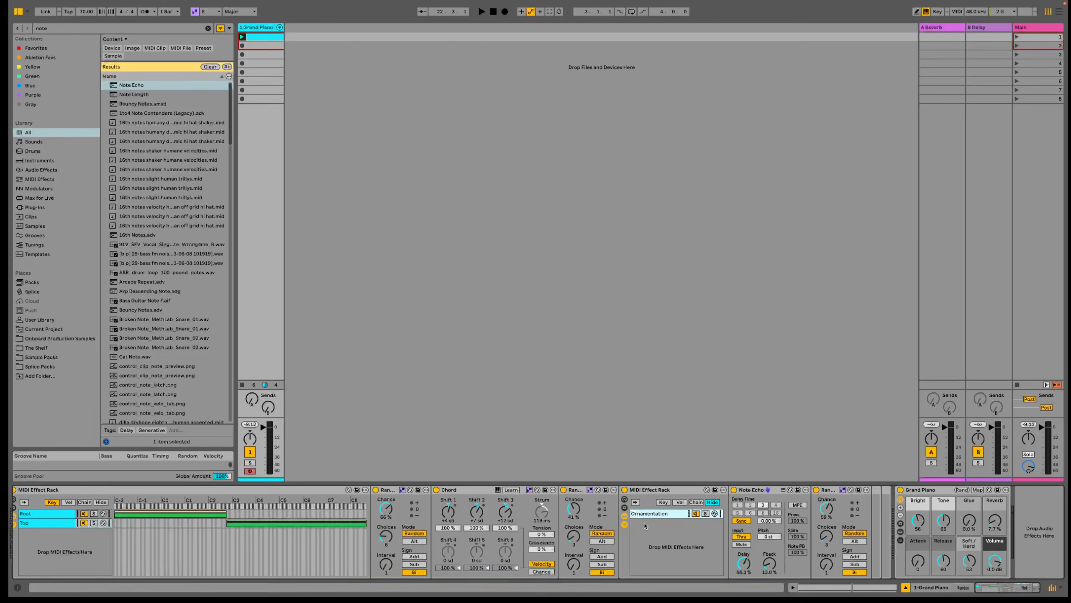
Create a second chain named Standard in the new rack, show the chain zones, and extend Standard's zone to 127.
{"action": "right_click", "coordinate": [646, 534]}
{"action": "left_click", "coordinate": [664, 540]}
{"action": "key", "text": "ctrl+r"}
{"action": "type", "text": "Standard"}
{"action": "key", "text": "Return"}
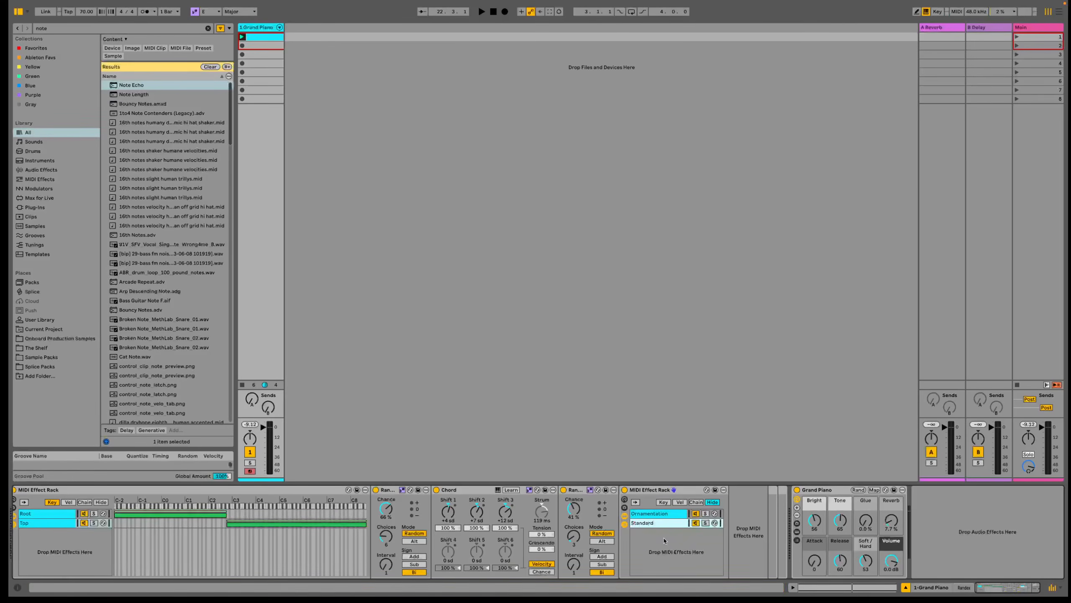
{"action": "left_click", "coordinate": [695, 501]}
{"action": "left_click_drag", "start_coordinate": [730, 524], "coordinate": [977, 524]}
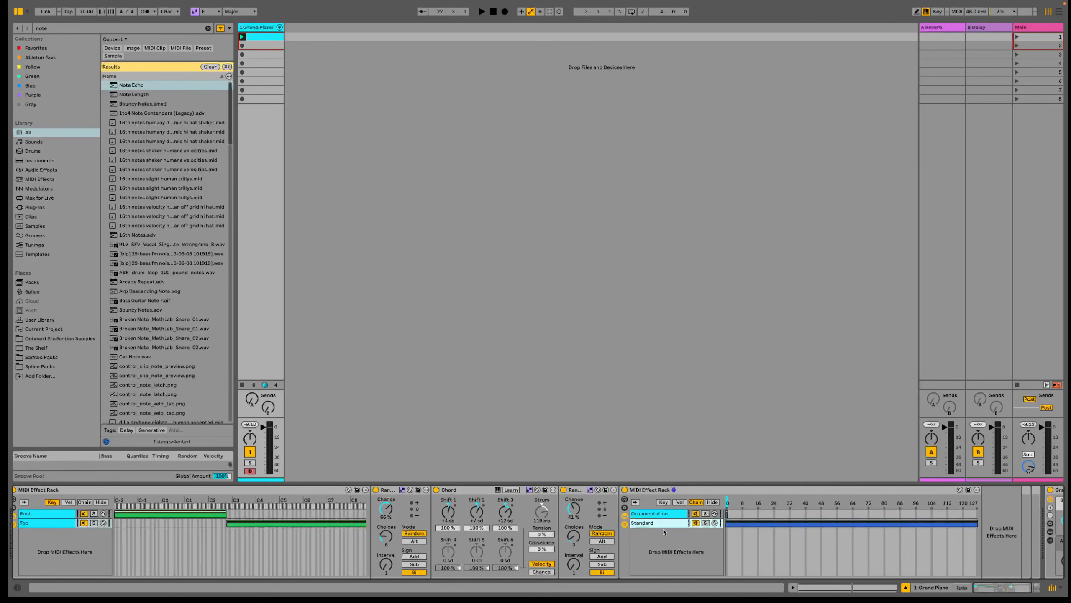
{"action": "right_click", "coordinate": [663, 533]}
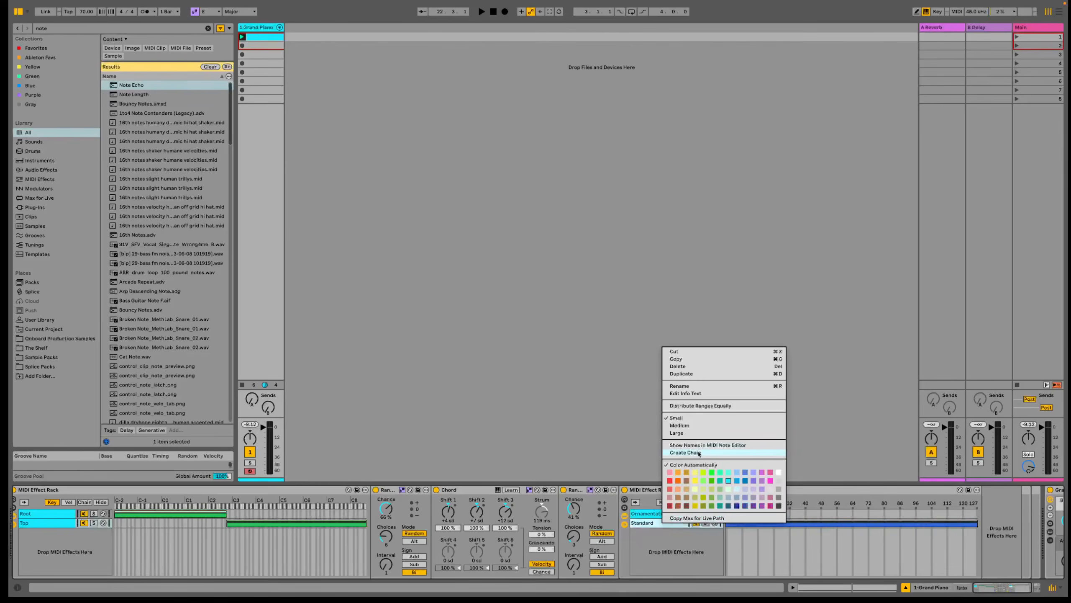
{"action": "left_click", "coordinate": [696, 453]}
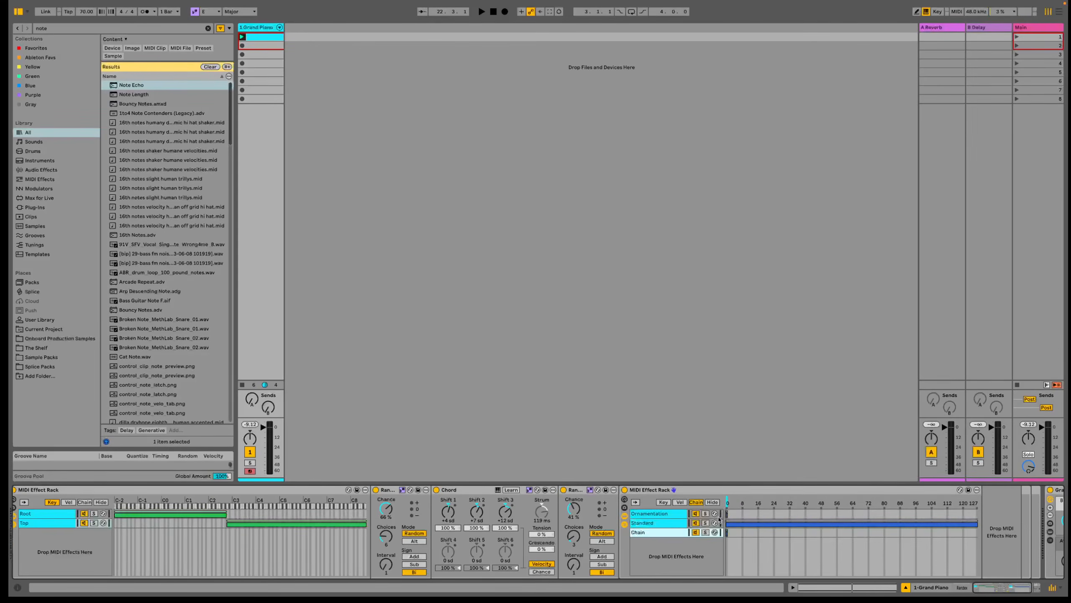
{"action": "key", "text": "super+z"}
Distribute the Ornamentation and Standard chain ranges equally and duplicate the Ornamentation chain.
{"action": "right_click", "coordinate": [668, 522]}
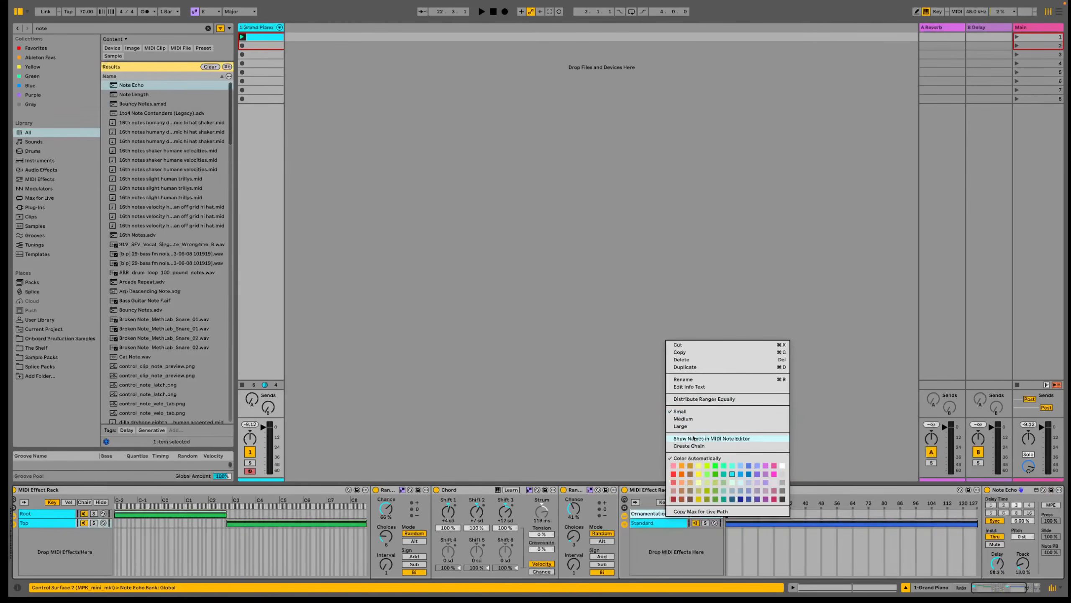
{"action": "left_click", "coordinate": [694, 400]}
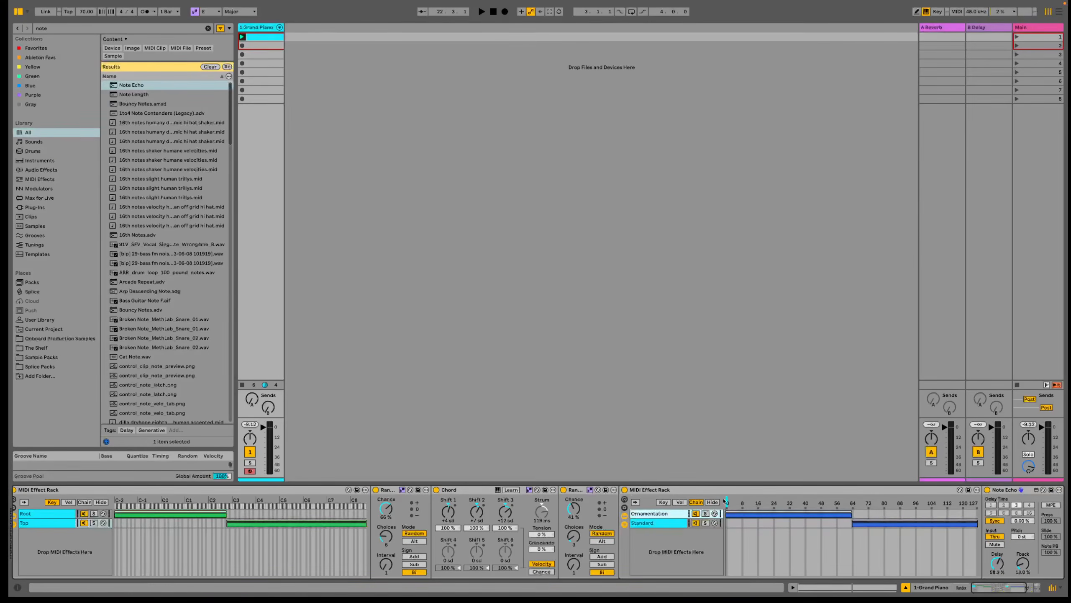
{"action": "key", "text": "ctrl+d"}
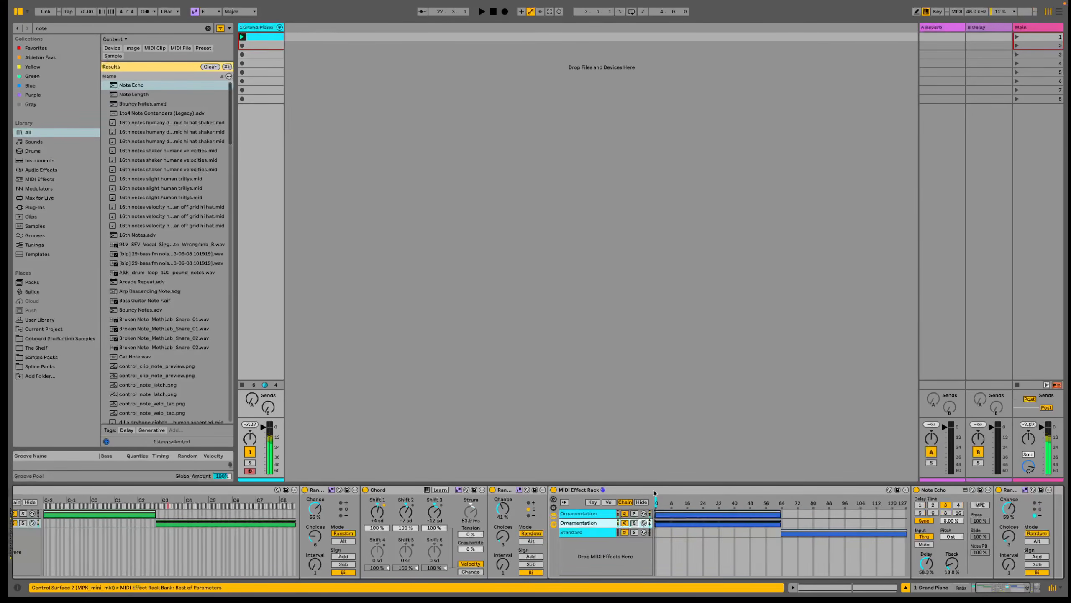
Search the library for "randex", add Randex before the Ornamentation rack, and map its first slot to the rack's chain selector.
{"action": "key", "text": "ctrl+f"}
{"action": "type", "text": "randex"}
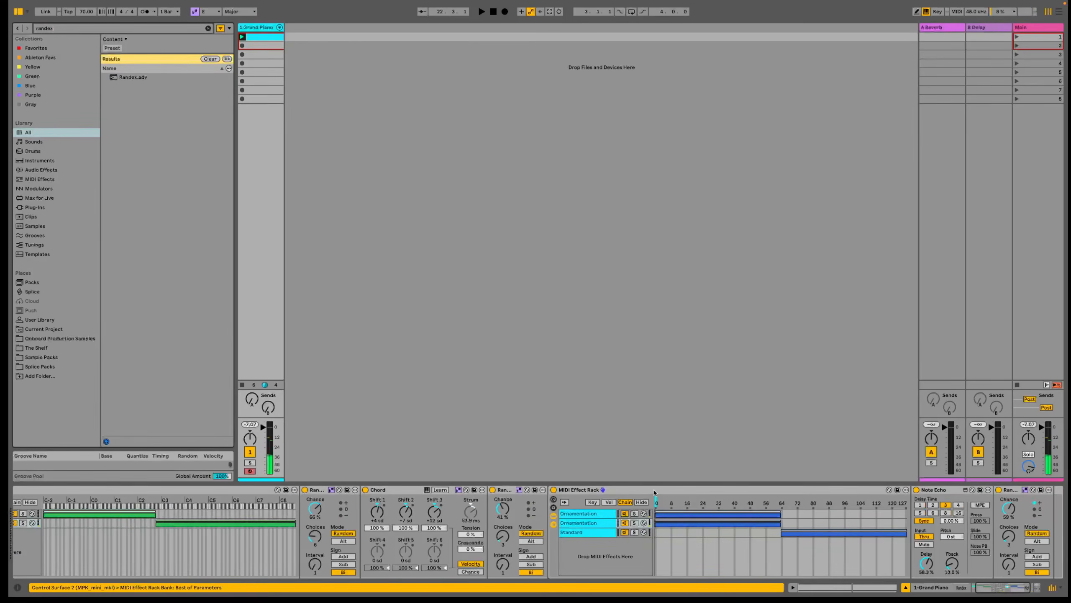
{"action": "left_click_drag", "start_coordinate": [131, 77], "coordinate": [548, 506]}
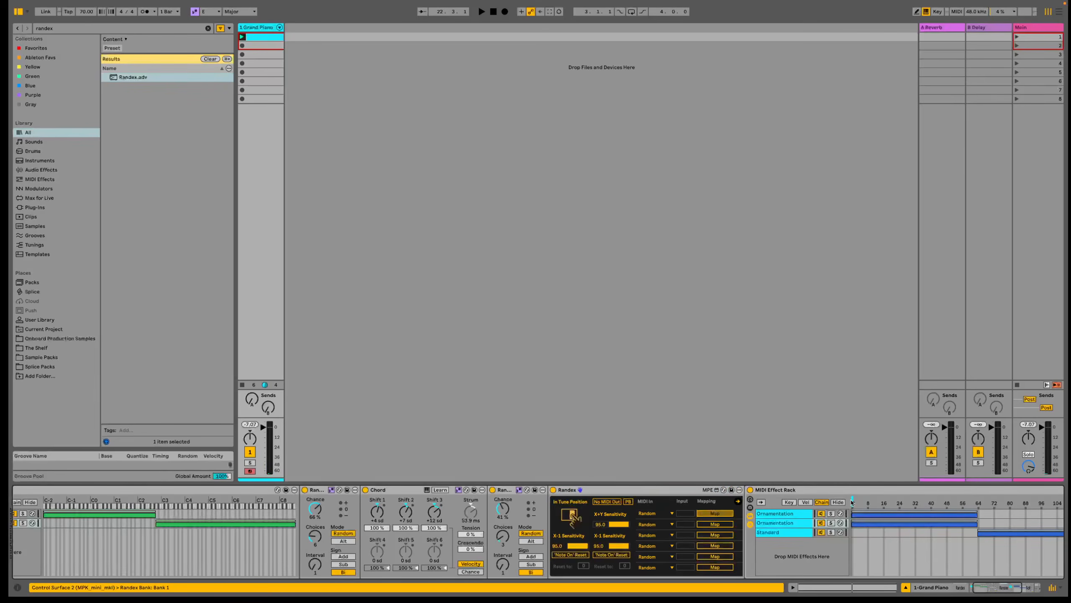
{"action": "left_click", "coordinate": [850, 502]}
Delete the duplicate Ornamentation chain and collapse the Randex device before the rack.
{"action": "left_click", "coordinate": [810, 525]}
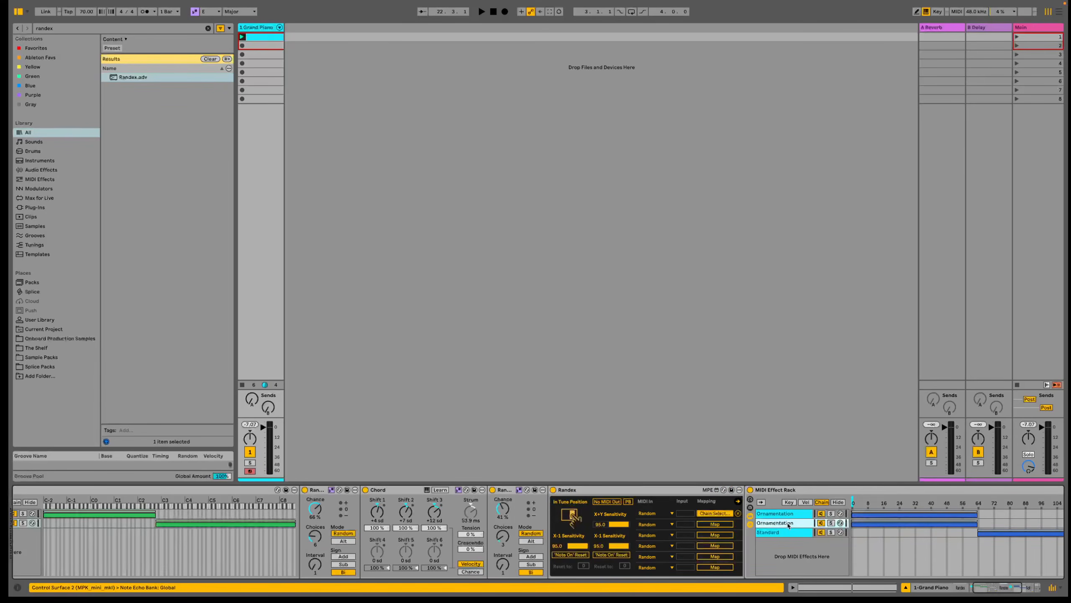
{"action": "key", "text": "Delete"}
{"action": "scroll", "coordinate": [731, 527], "scroll_direction": "right", "scroll_amount": 5}
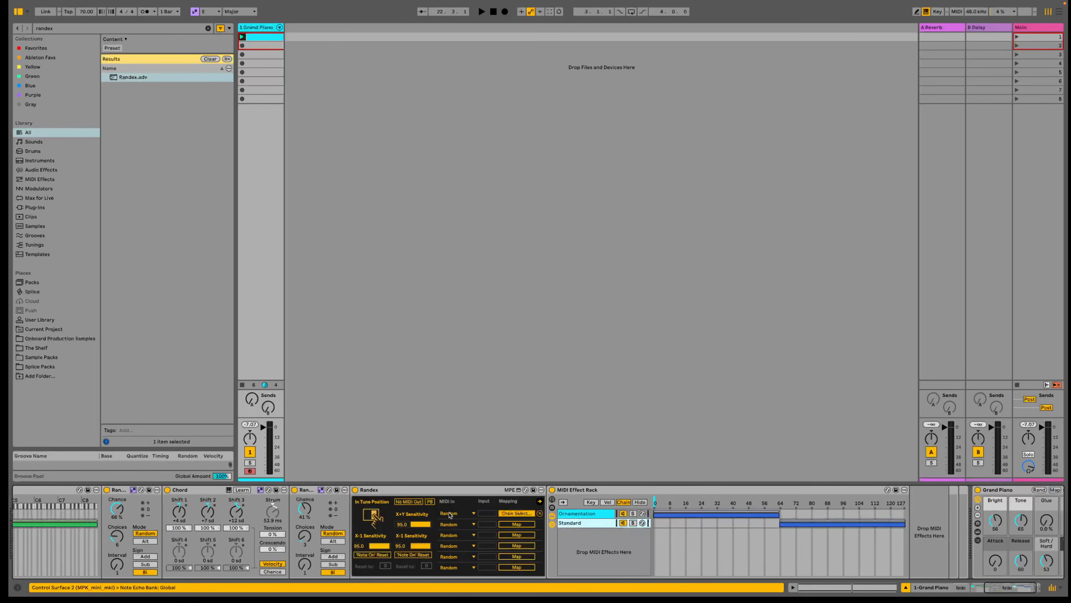
{"action": "double_click", "coordinate": [406, 492]}
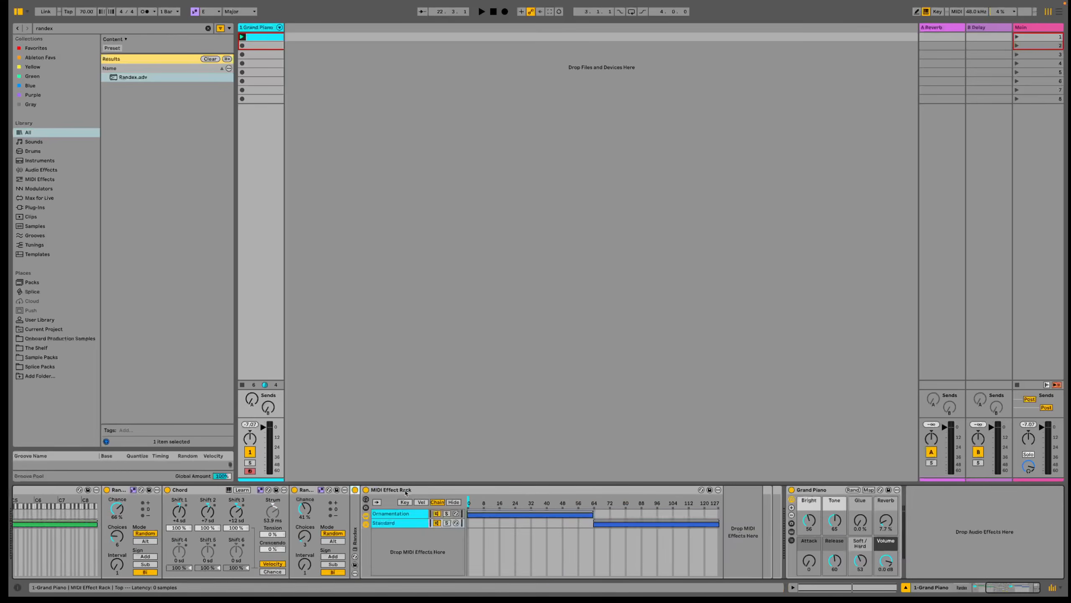
Play the generative piano and listen to Randex switching between the Ornamentation and Standard chains.
{"action": "left_click", "coordinate": [403, 514]}
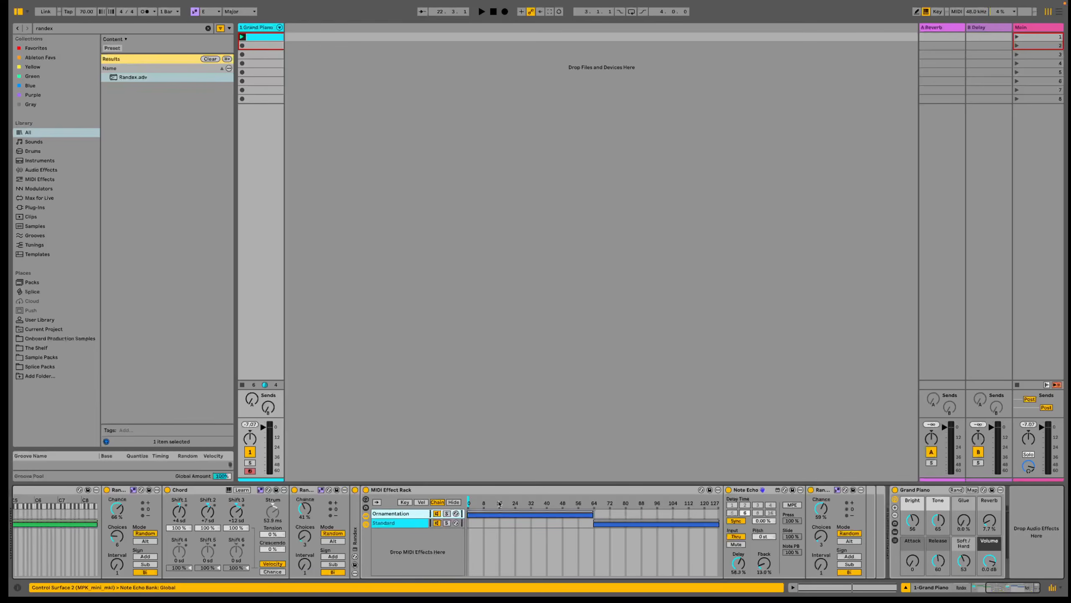
{"action": "key", "text": "space"}
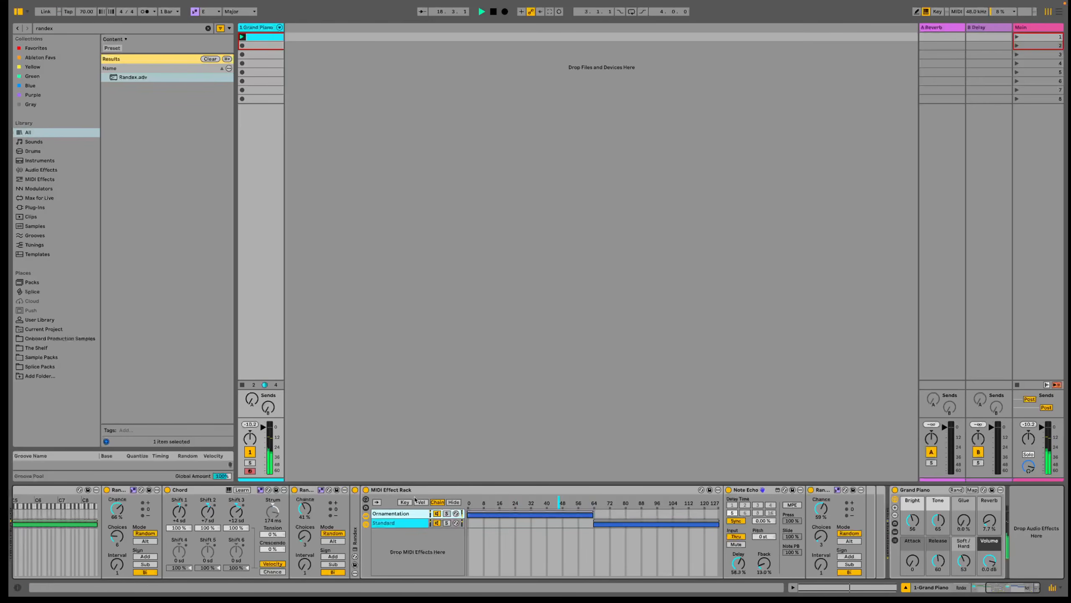
{"action": "scroll", "coordinate": [416, 500], "scroll_direction": "left", "scroll_amount": 5}
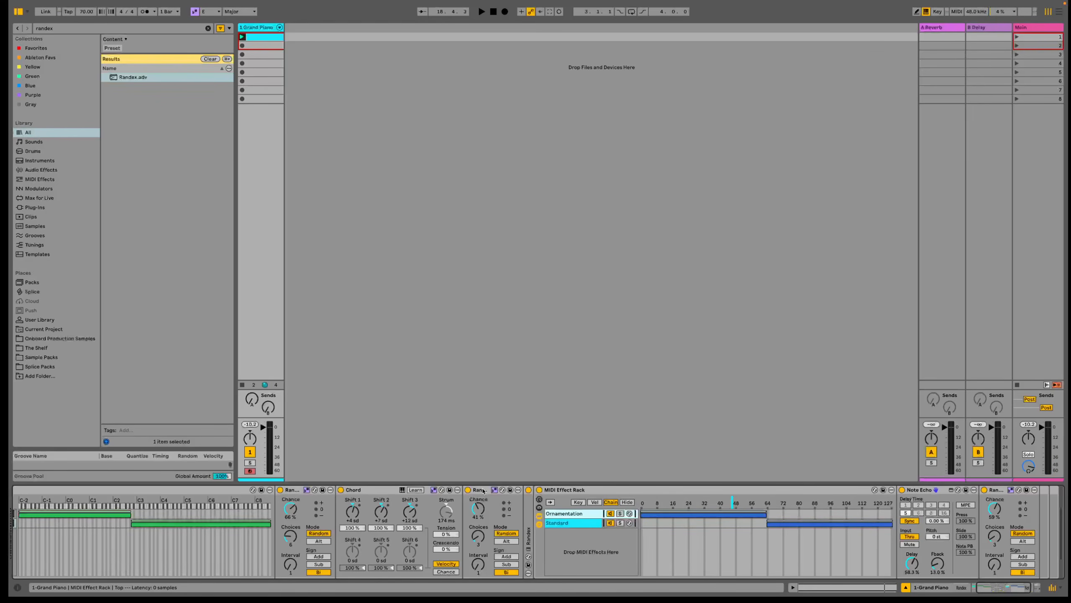
{"action": "key", "text": "space"}
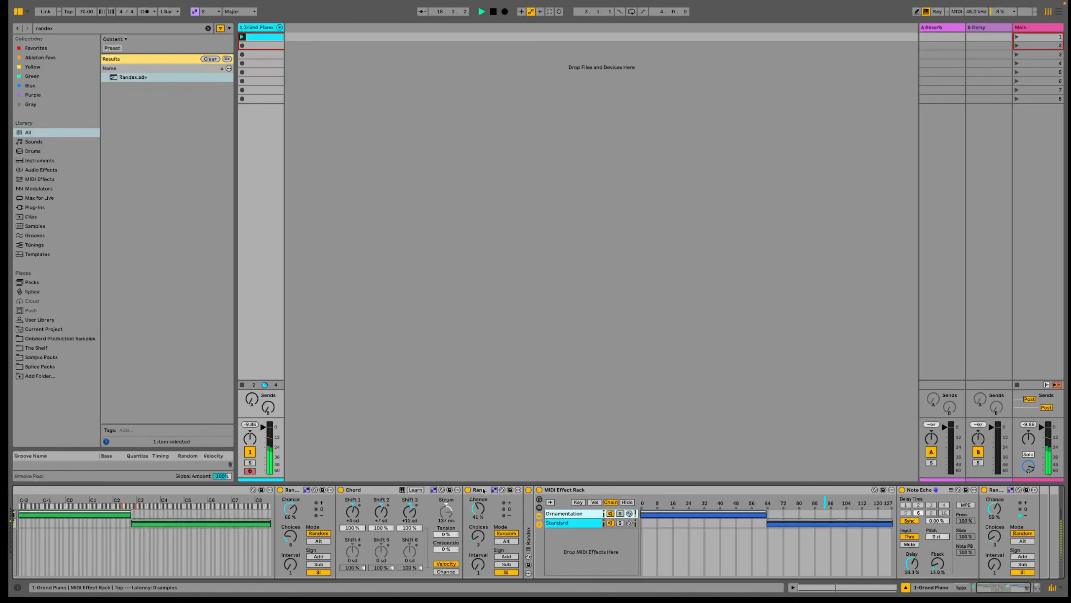
{"action": "key", "text": "space"}
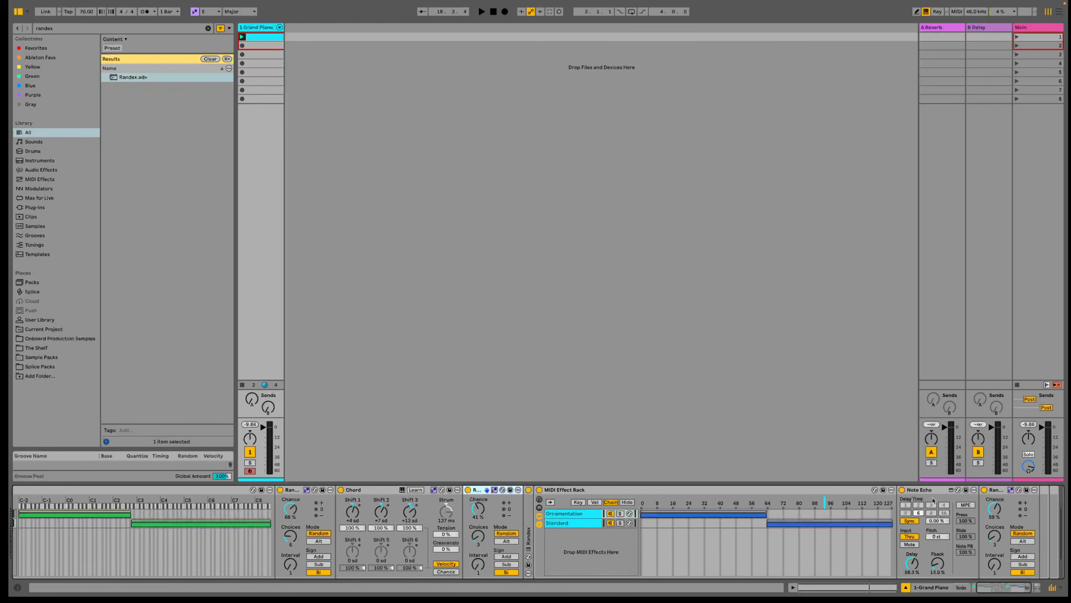
{"action": "key", "text": "space"}
Search the library for "note" and add a Note Echo before the first Random in the Top chain.
{"action": "scroll", "coordinate": [450, 545], "scroll_direction": "left", "scroll_amount": 5}
{"action": "scroll", "coordinate": [459, 532], "scroll_direction": "left", "scroll_amount": 3}
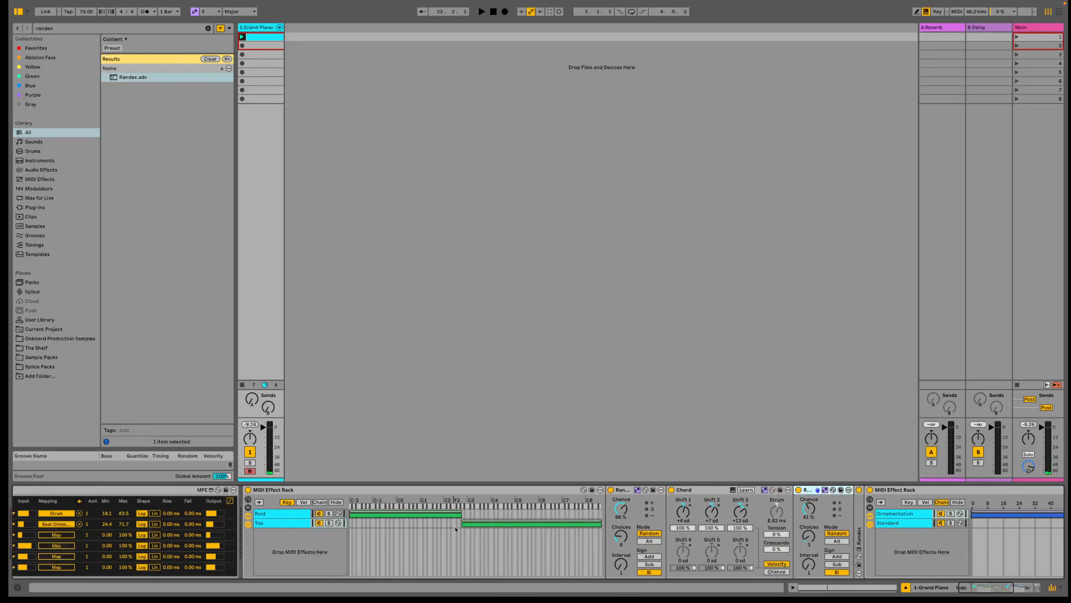
{"action": "key", "text": "ctrl+f"}
{"action": "type", "text": "note"}
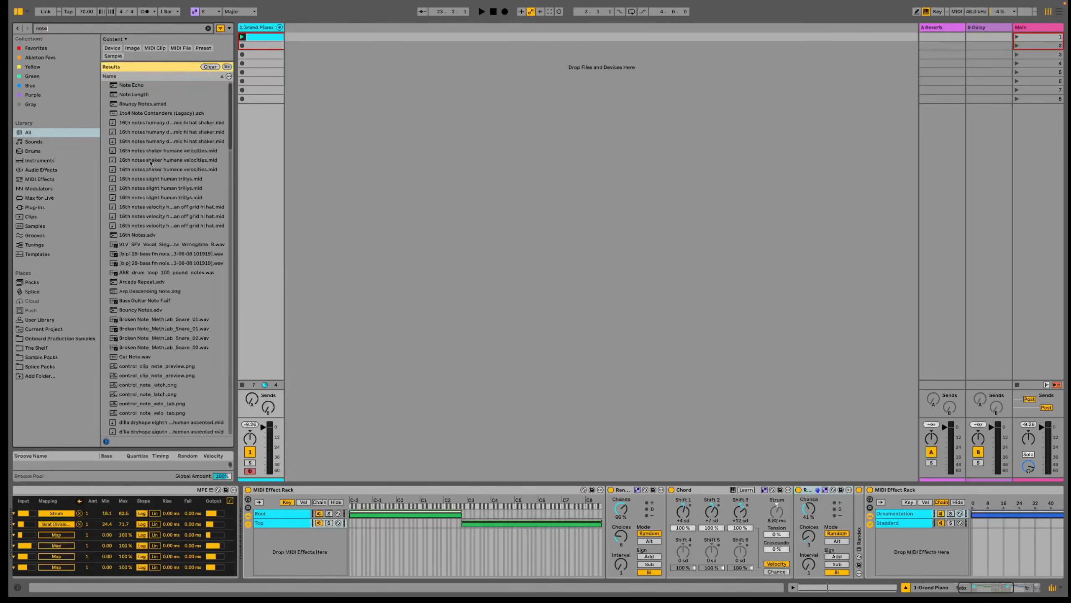
{"action": "left_click", "coordinate": [135, 84]}
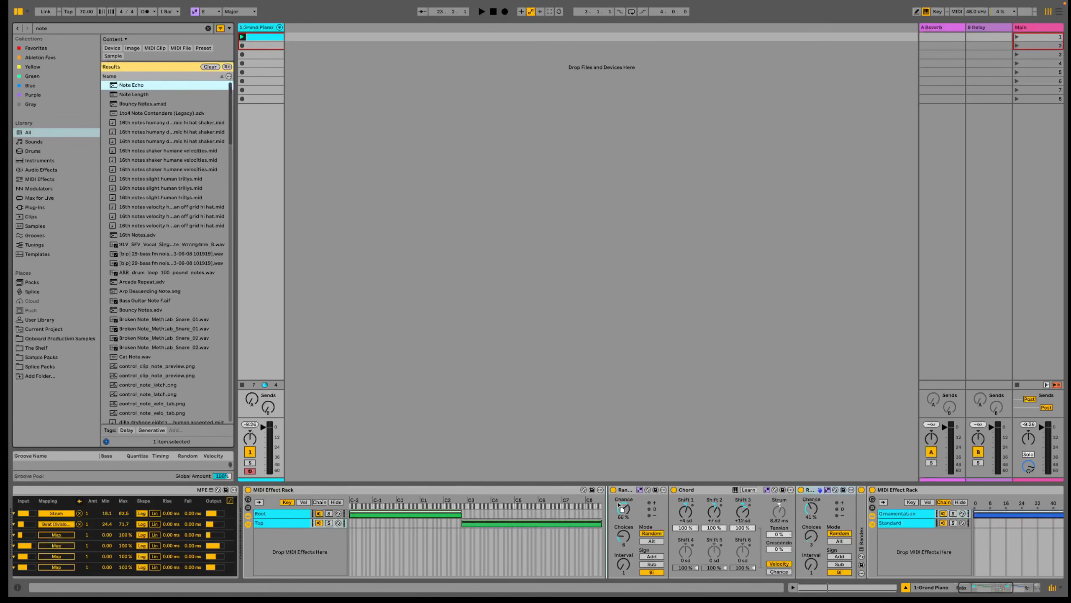
{"action": "left_click_drag", "start_coordinate": [621, 508], "coordinate": [613, 511]}
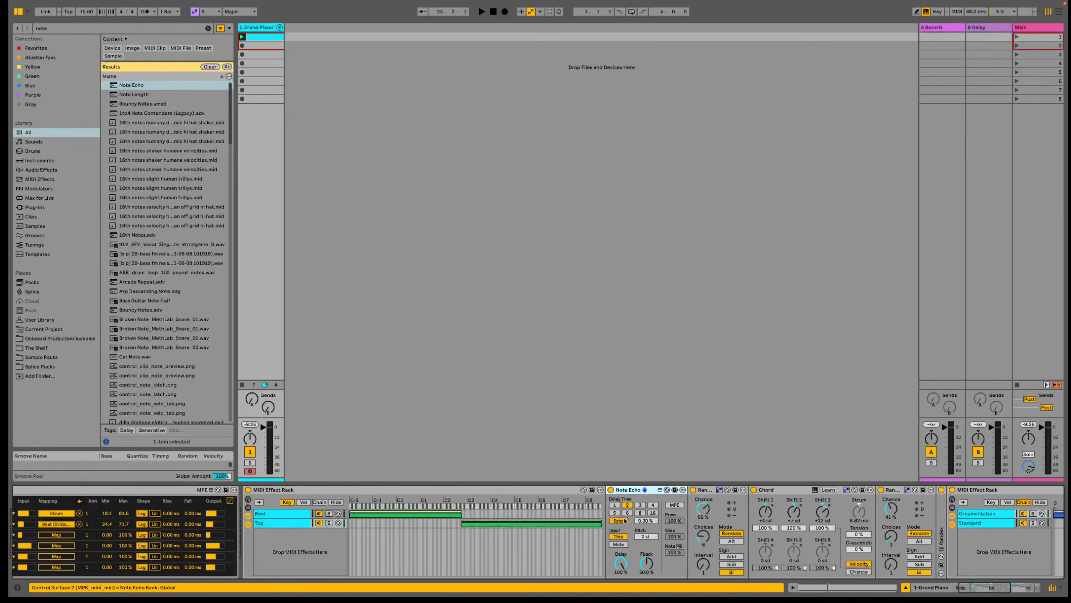
Map the main Randex's third slot to the new Note Echo's on/off switch and fourth to its beat division, limited to about 34.6–79.5.
{"action": "left_click", "coordinate": [62, 538]}
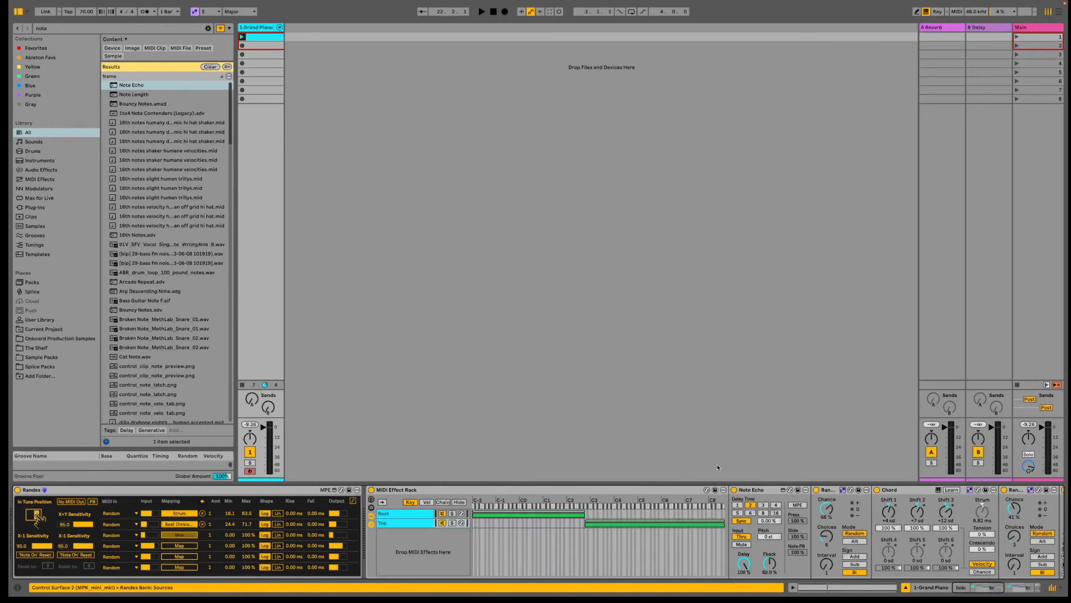
{"action": "left_click", "coordinate": [736, 490]}
{"action": "left_click", "coordinate": [179, 545]}
{"action": "left_click", "coordinate": [757, 512]}
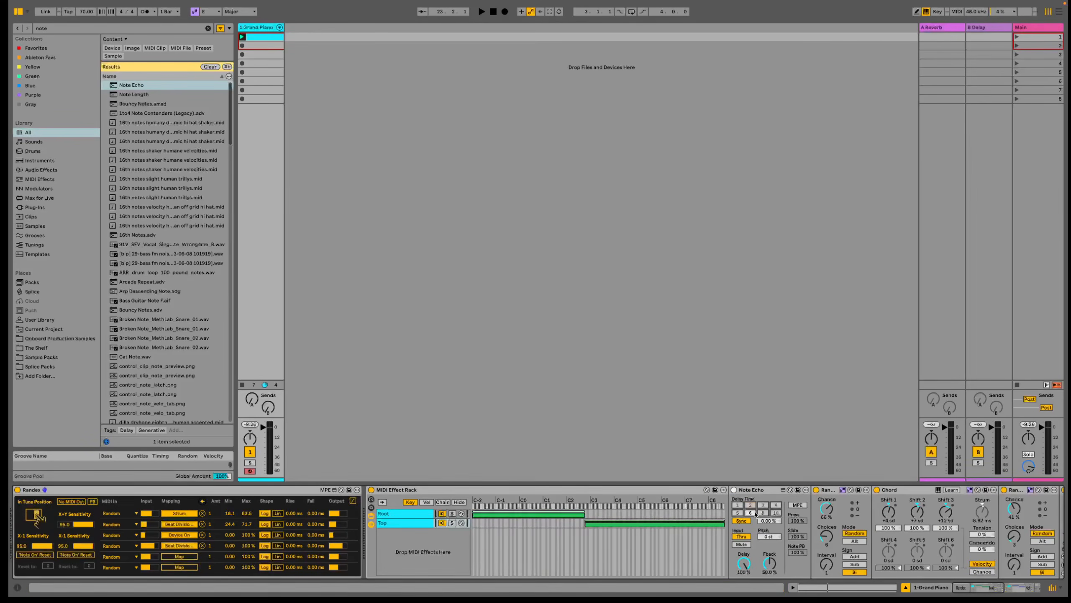
{"action": "left_click_drag", "start_coordinate": [230, 545], "coordinate": [230, 523]}
{"action": "left_click_drag", "start_coordinate": [246, 545], "coordinate": [246, 554]}
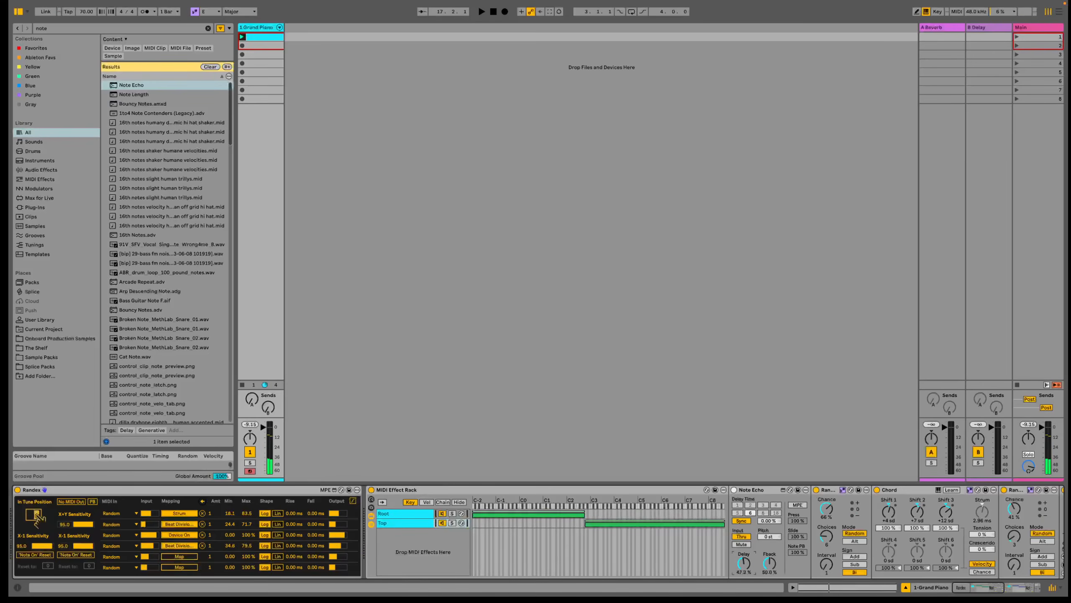
Set the new Note Echo's Delay to about 35.4 % and Feedback to about 17 %, and audition the result.
{"action": "left_click_drag", "start_coordinate": [769, 563], "coordinate": [769, 577]}
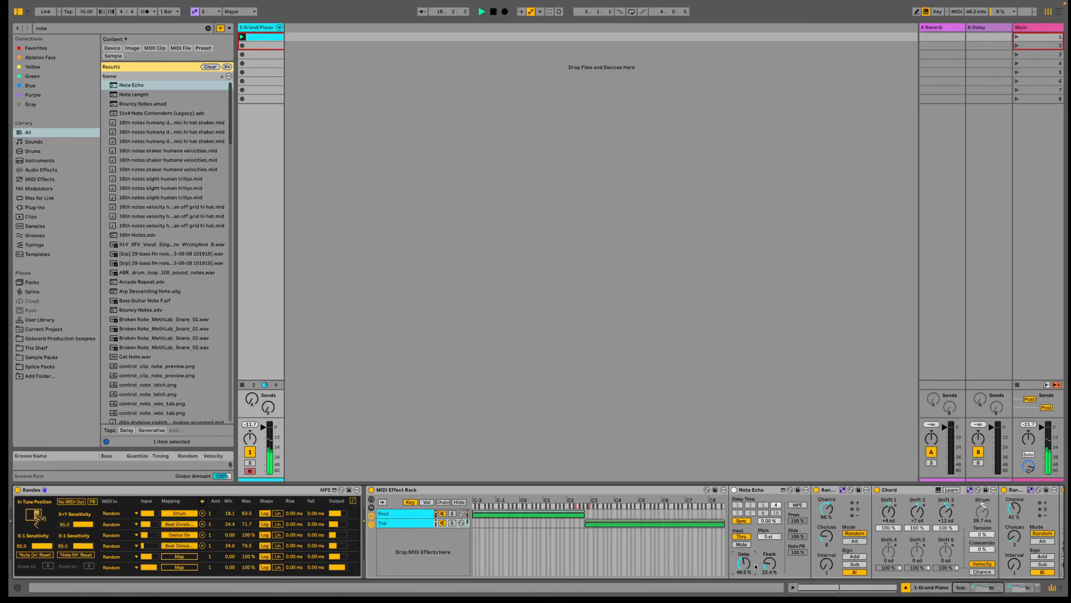
{"action": "left_click_drag", "start_coordinate": [767, 566], "coordinate": [768, 569]}
{"action": "scroll", "coordinate": [696, 549], "scroll_direction": "right", "scroll_amount": 10}
{"action": "scroll", "coordinate": [628, 542], "scroll_direction": "right", "scroll_amount": 4}
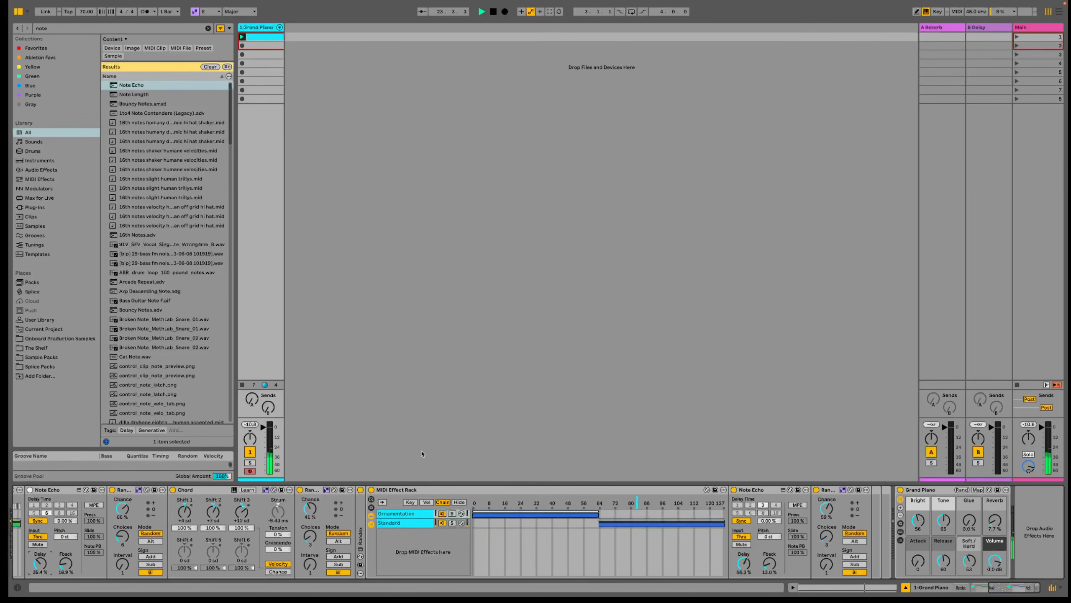
{"action": "scroll", "coordinate": [268, 533], "scroll_direction": "left", "scroll_amount": 1}
{"action": "scroll", "coordinate": [269, 532], "scroll_direction": "left", "scroll_amount": 11}
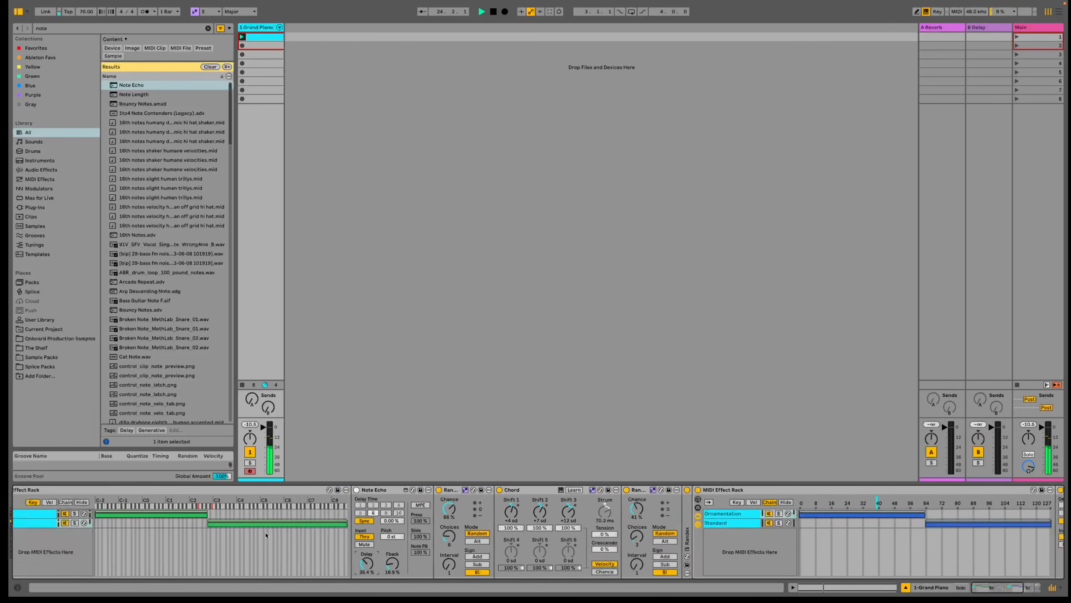
Search the library for "veloci", collapse the Ornamentation/Standard rack, and add a Velocity device after it in the Top chain.
{"action": "key", "text": "ctrl+f"}
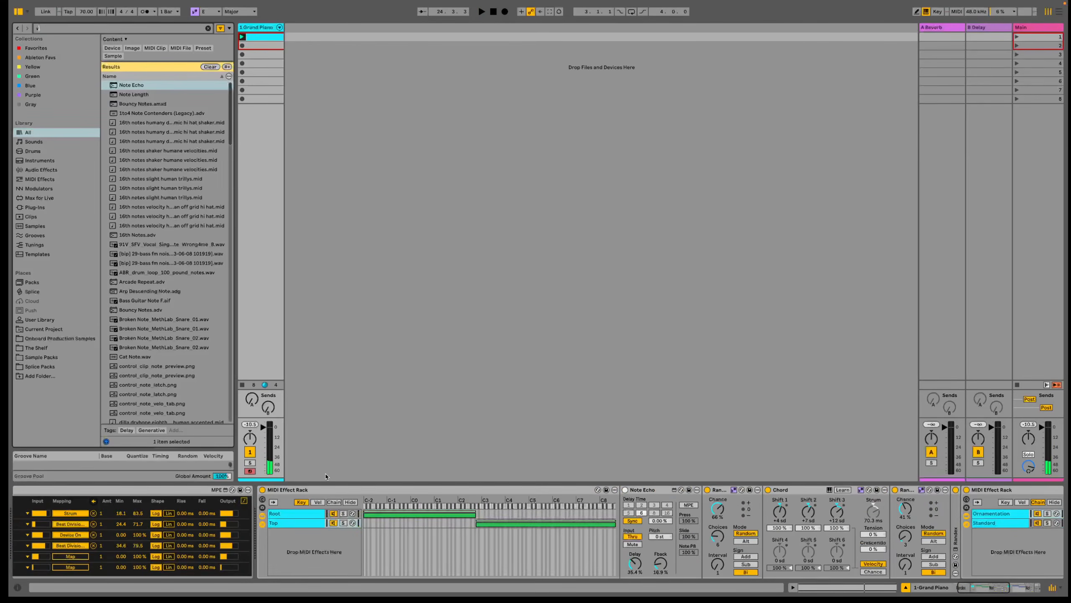
{"action": "type", "text": "veloci"}
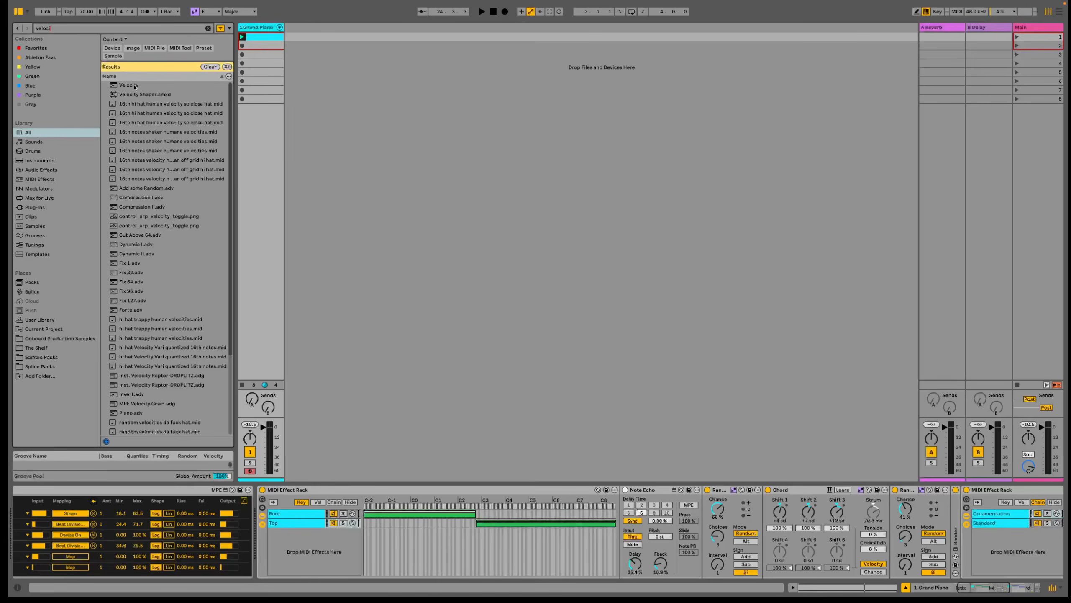
{"action": "left_click", "coordinate": [134, 86]}
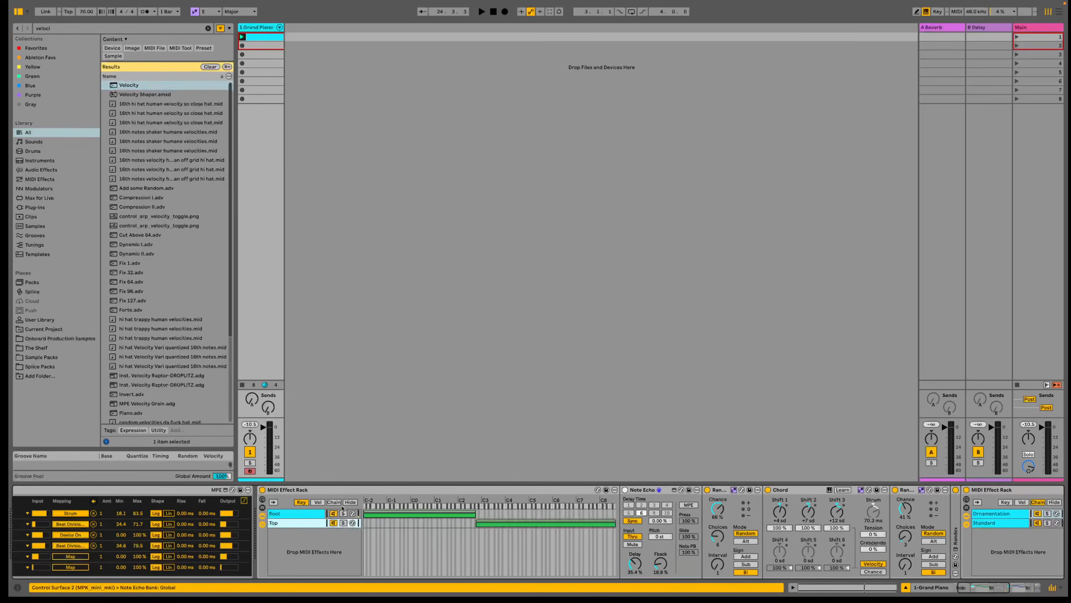
{"action": "scroll", "coordinate": [333, 506], "scroll_direction": "right", "scroll_amount": 6}
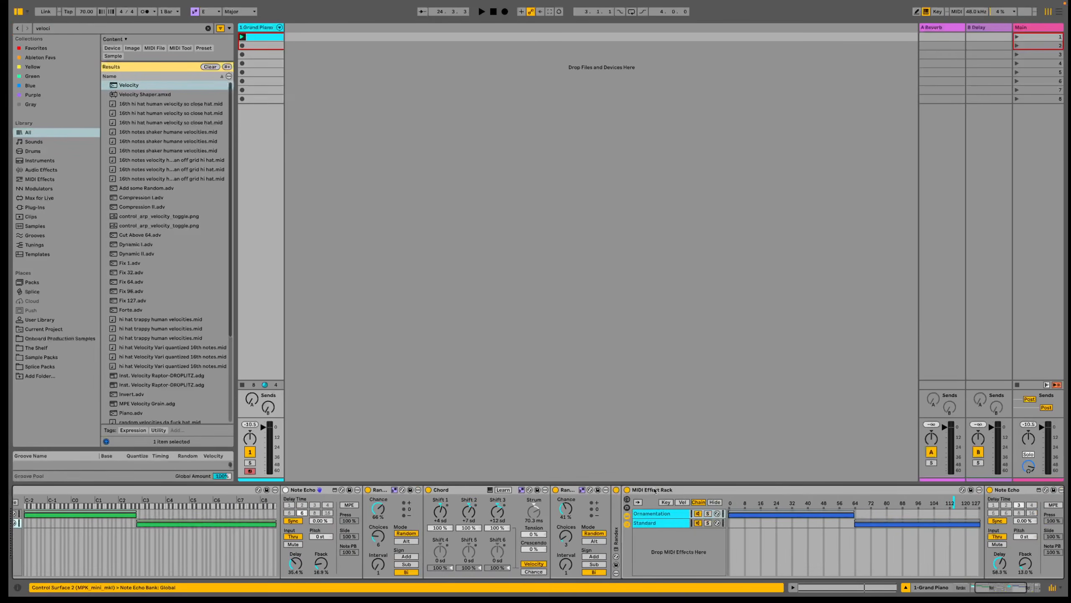
{"action": "double_click", "coordinate": [671, 490]}
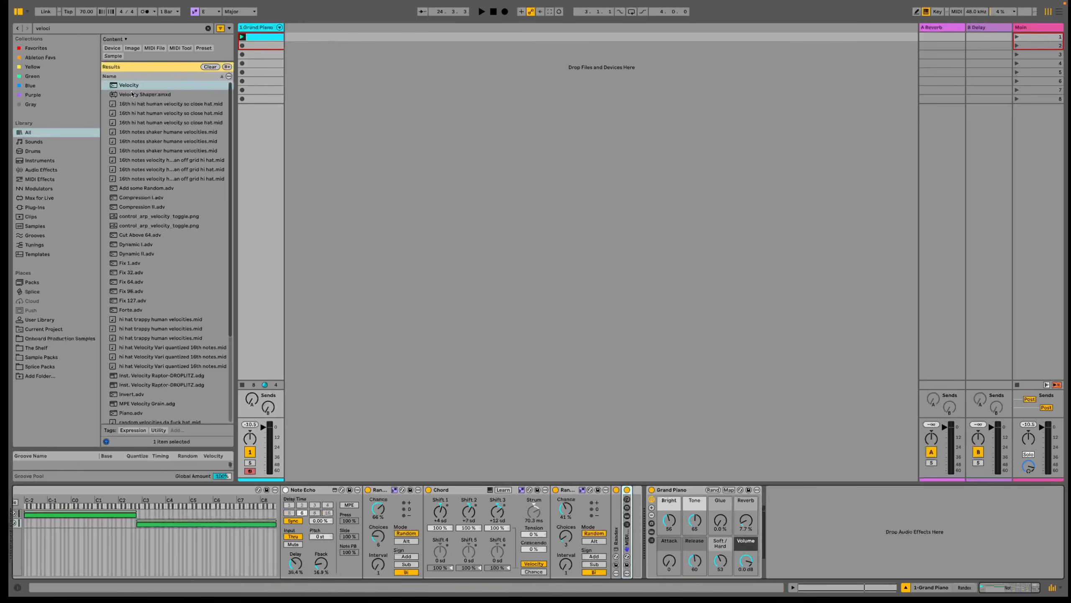
{"action": "left_click_drag", "start_coordinate": [127, 89], "coordinate": [637, 531]}
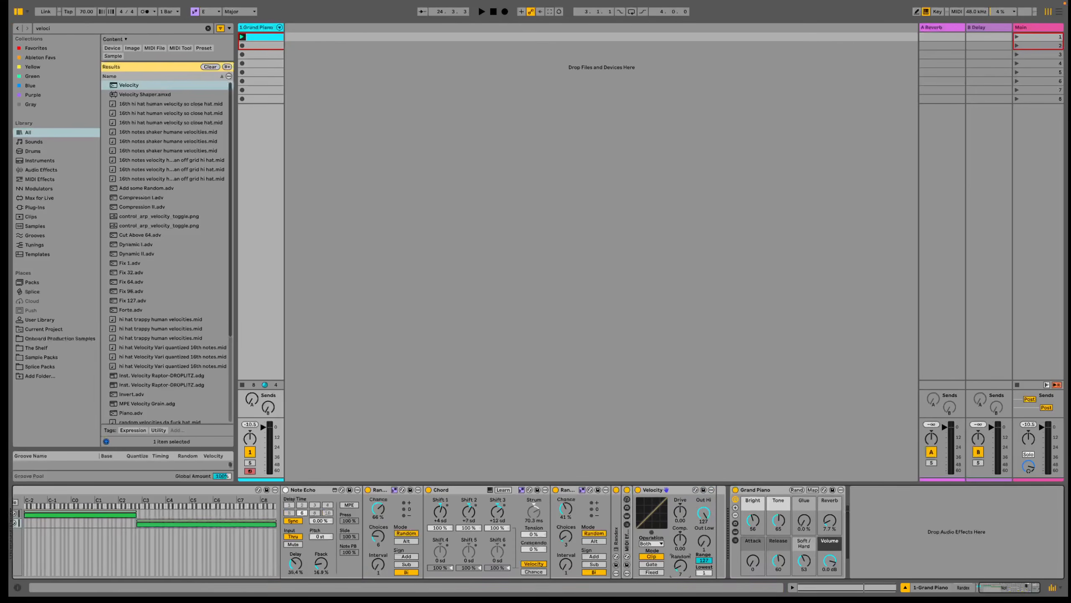
Set the Top chain Velocity's Out Low to about 18 and Random to about 19 while auditioning the piano.
{"action": "left_click_drag", "start_coordinate": [706, 543], "coordinate": [706, 509]}
{"action": "key", "text": "space"}
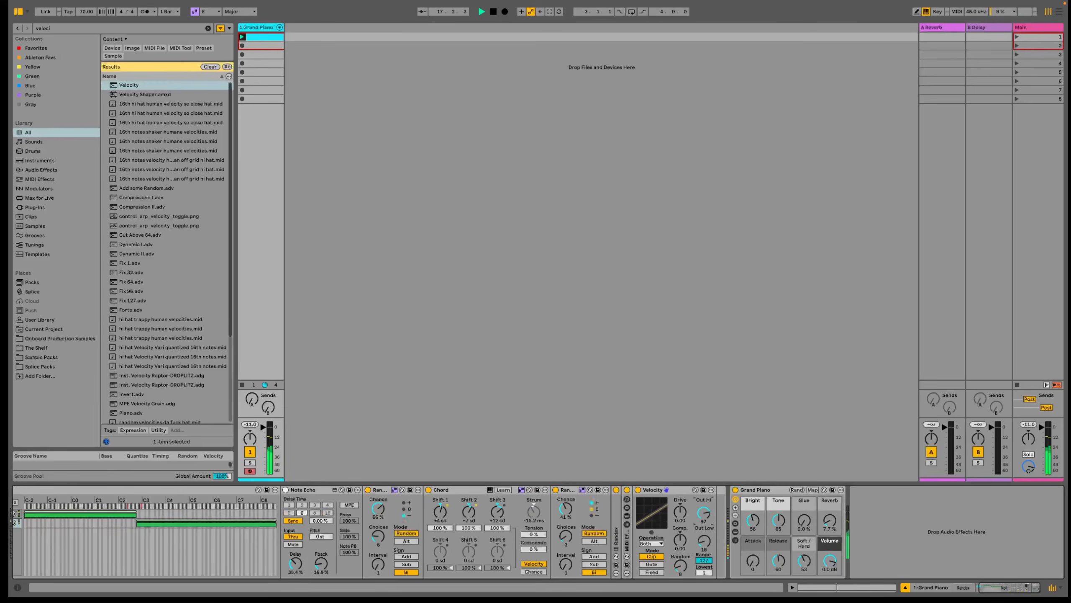
{"action": "left_click_drag", "start_coordinate": [679, 569], "coordinate": [678, 564]}
Delete the Note Echo at the start of the Top chain.
{"action": "scroll", "coordinate": [680, 570], "scroll_direction": "left", "scroll_amount": 6}
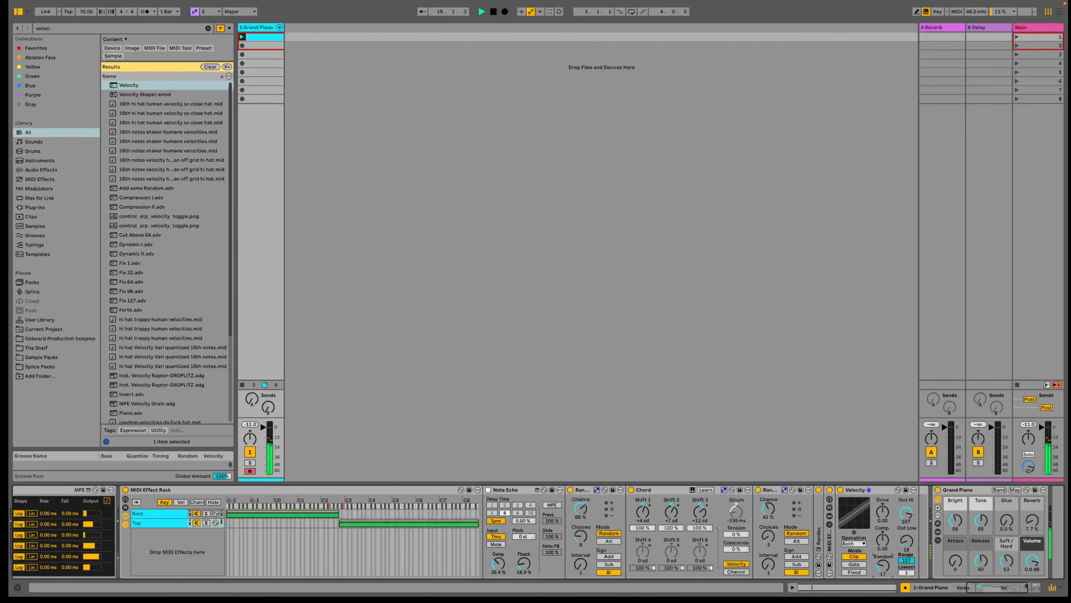
{"action": "scroll", "coordinate": [502, 524], "scroll_direction": "left", "scroll_amount": 3}
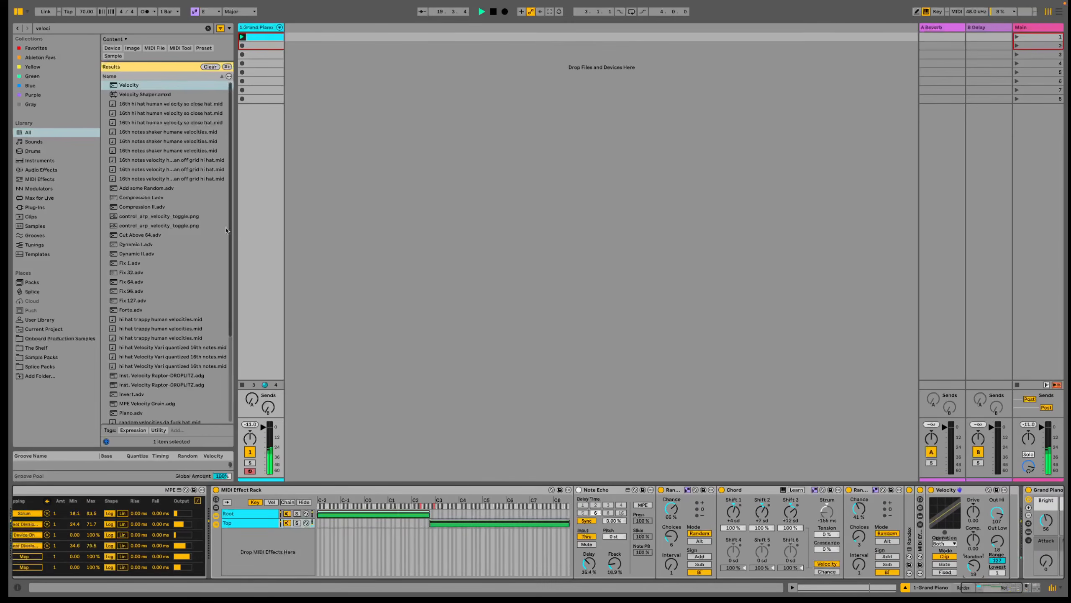
{"action": "left_click", "coordinate": [602, 490]}
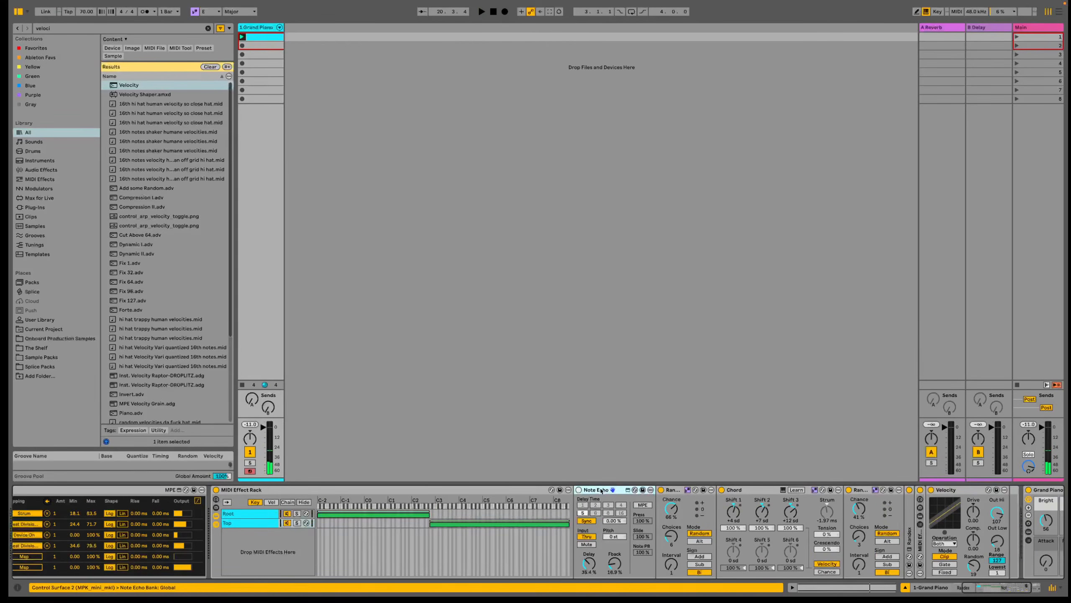
{"action": "key", "text": "Delete"}
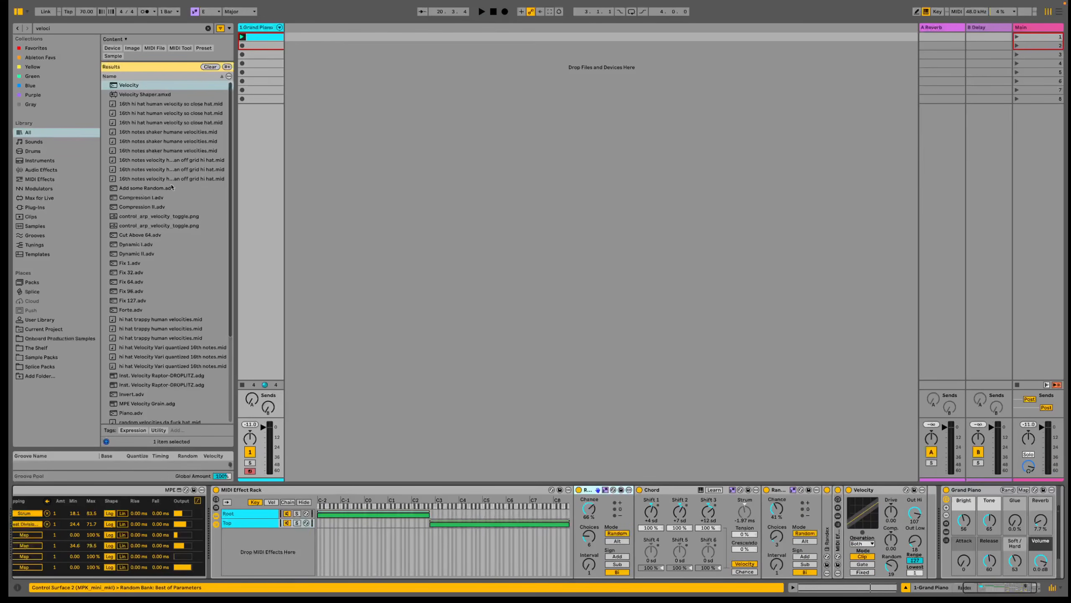
Add a Velocity device after Chord in the Root chain and set its Random to about 22.
{"action": "left_click_drag", "start_coordinate": [133, 86], "coordinate": [371, 364]}
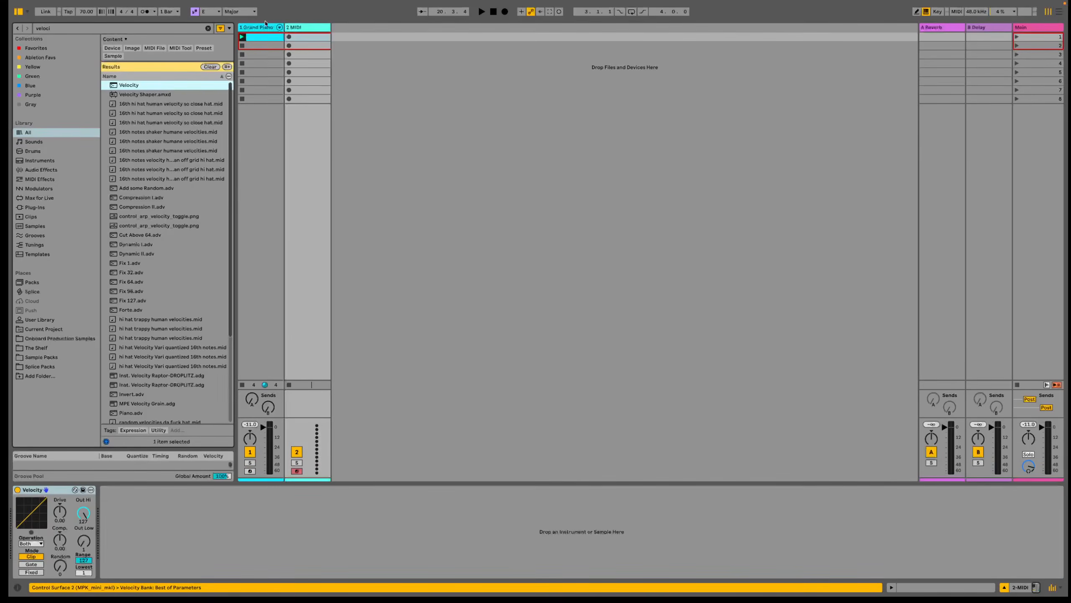
{"action": "left_click", "coordinate": [268, 27]}
{"action": "left_click", "coordinate": [244, 516]}
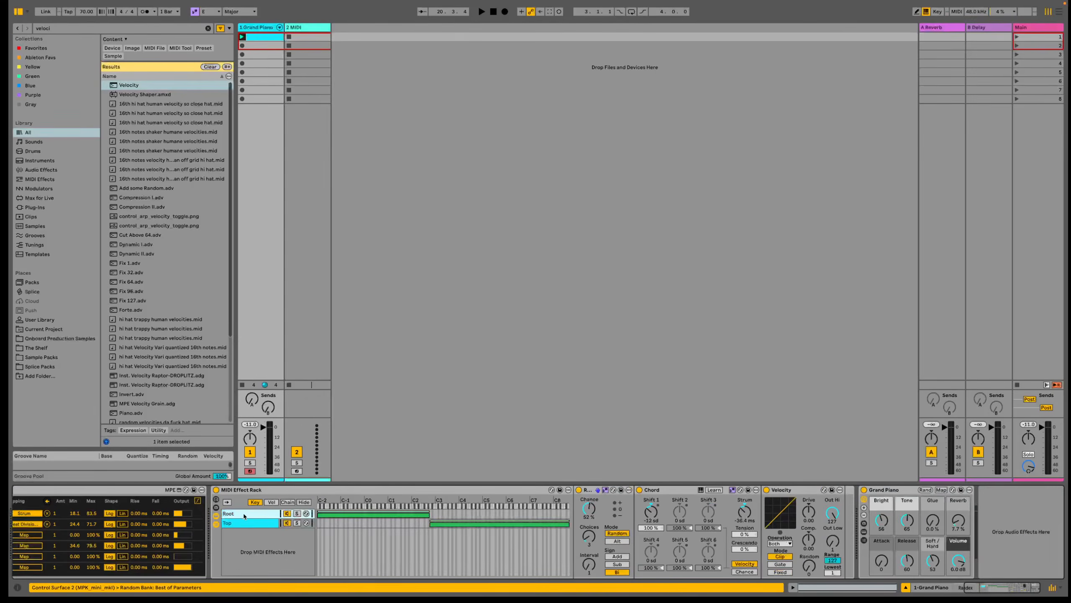
{"action": "left_click_drag", "start_coordinate": [809, 570], "coordinate": [809, 559]}
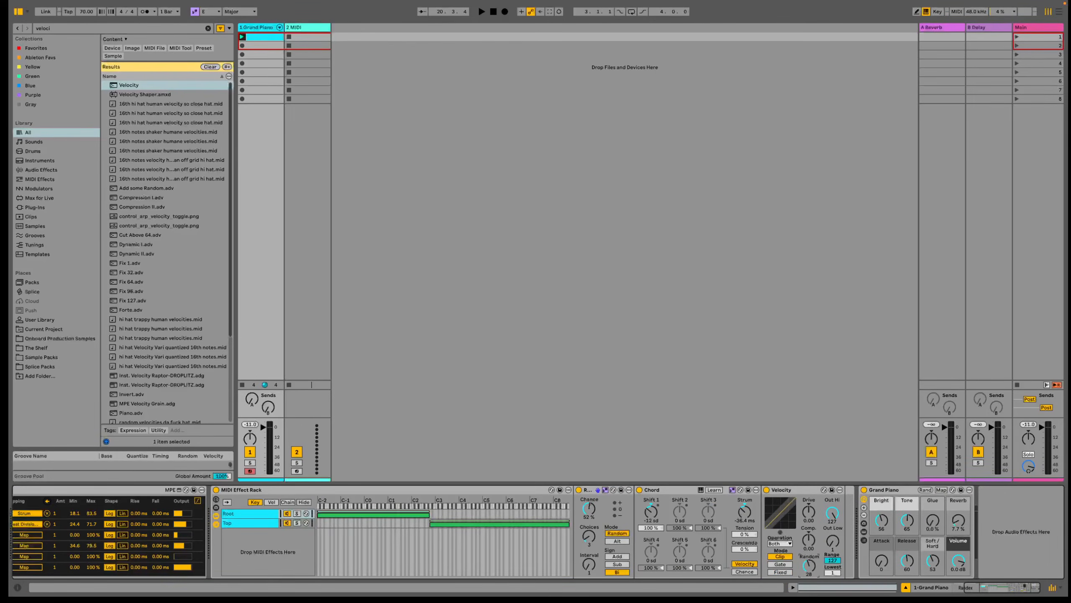
Audition the velocity changes and delete the extra second MIDI track.
{"action": "key", "text": "space"}
{"action": "left_click", "coordinate": [305, 46]}
{"action": "key", "text": "Delete"}
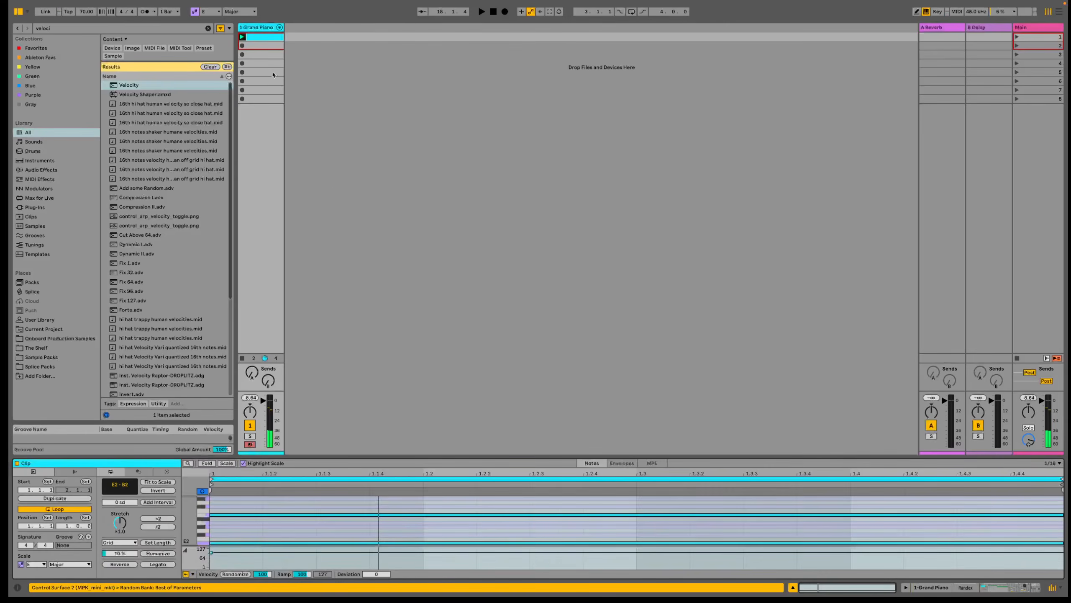
Enlarge the piano clip's note editor, show its Chance lane, and set the E2 note's probability to 83 %.
{"action": "left_click_drag", "start_coordinate": [373, 455], "coordinate": [373, 376]}
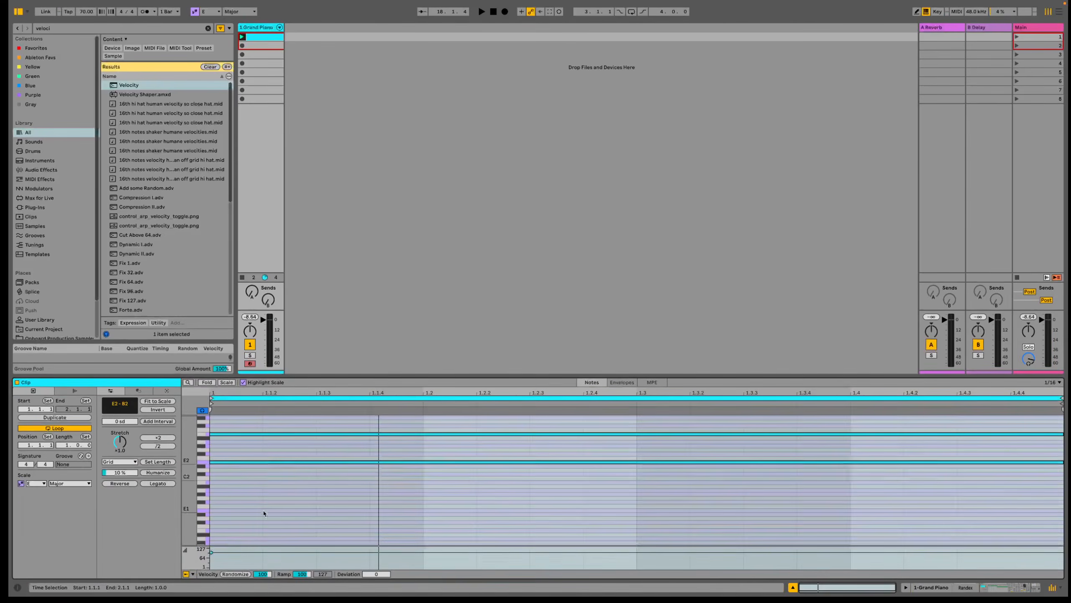
{"action": "left_click", "coordinate": [193, 573]}
{"action": "left_click", "coordinate": [211, 558]}
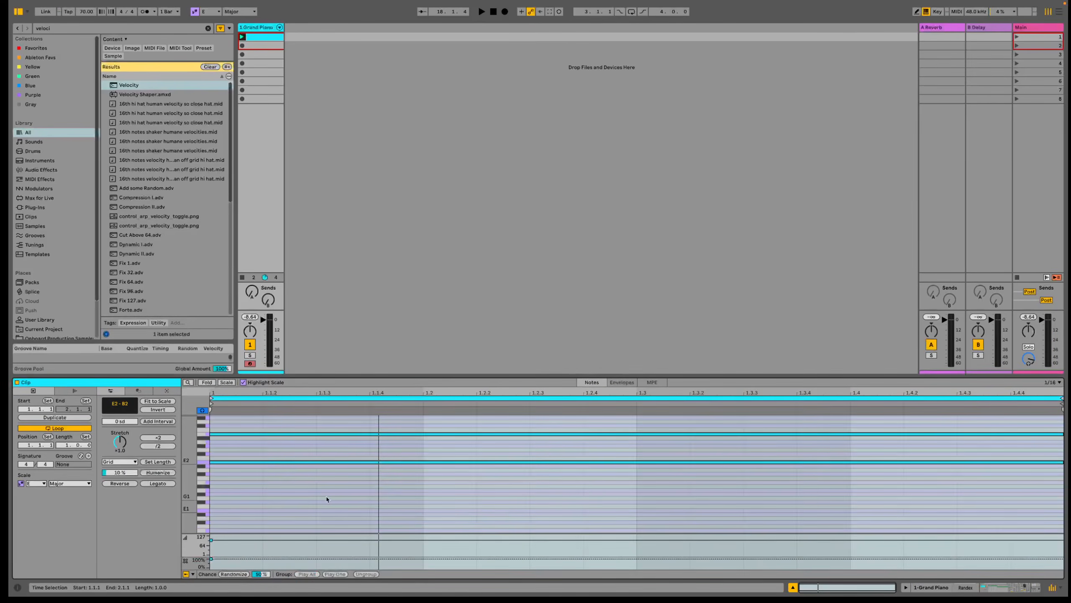
{"action": "left_click", "coordinate": [272, 461]}
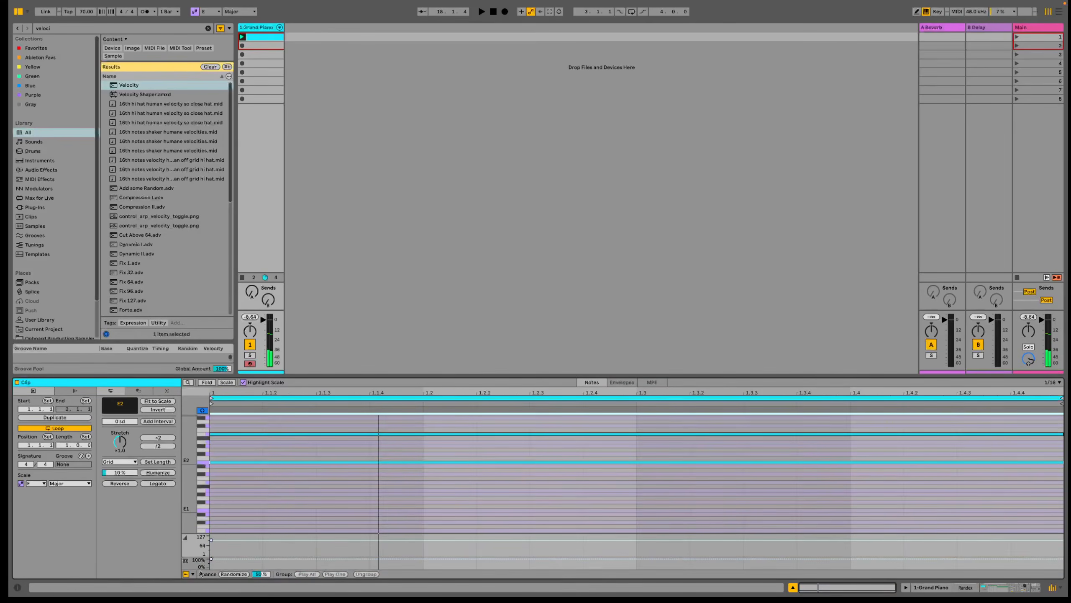
{"action": "left_click_drag", "start_coordinate": [211, 559], "coordinate": [211, 559]}
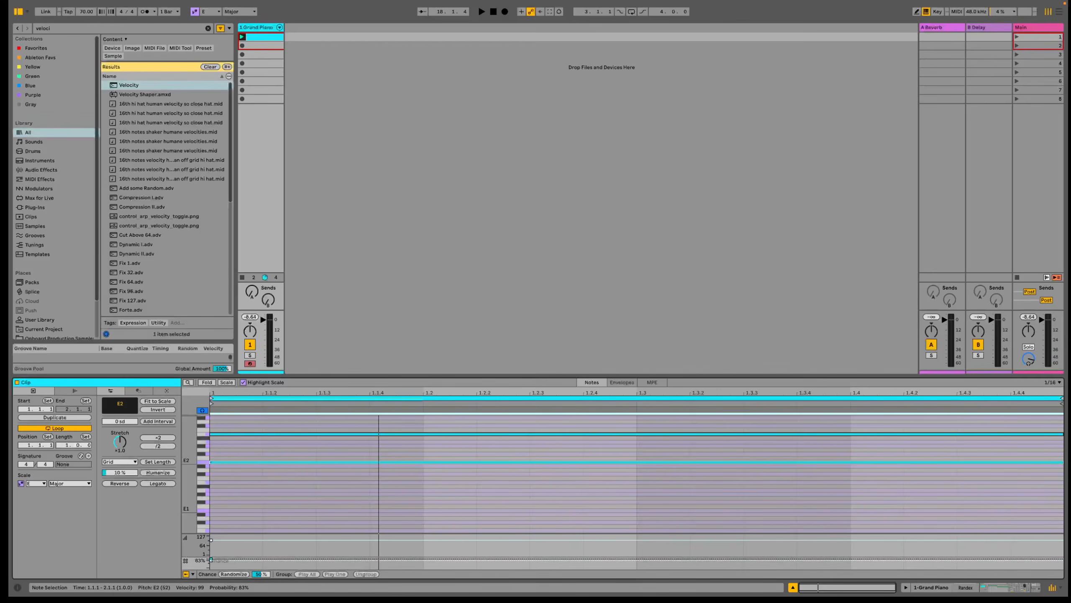
Set the B2 note's probability to 68 % and play the clip to hear the result.
{"action": "left_click", "coordinate": [280, 446]}
{"action": "left_click", "coordinate": [279, 434]}
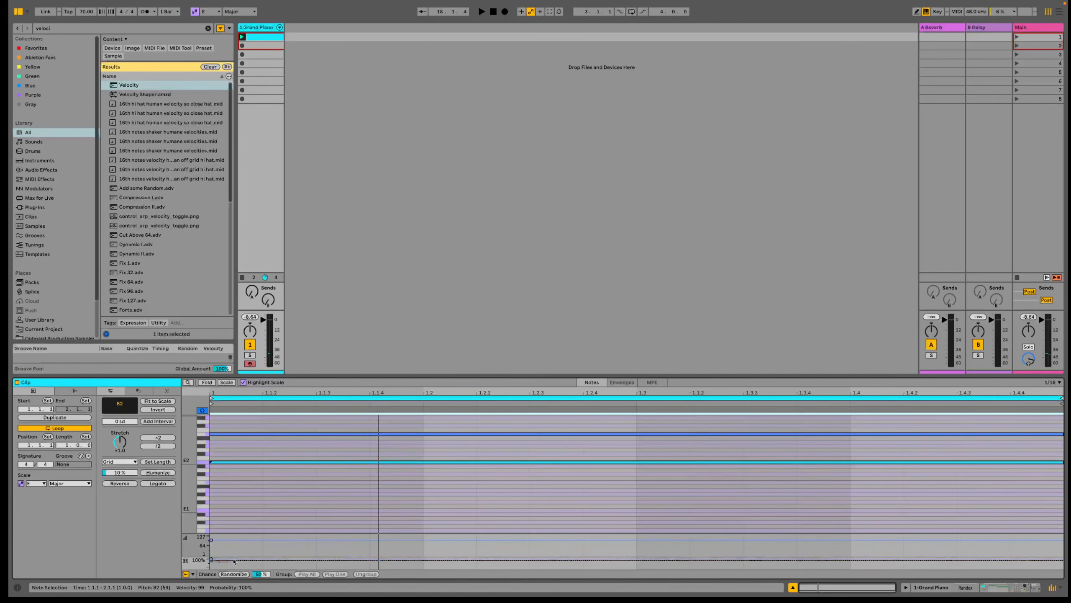
{"action": "left_click_drag", "start_coordinate": [234, 562], "coordinate": [234, 569]}
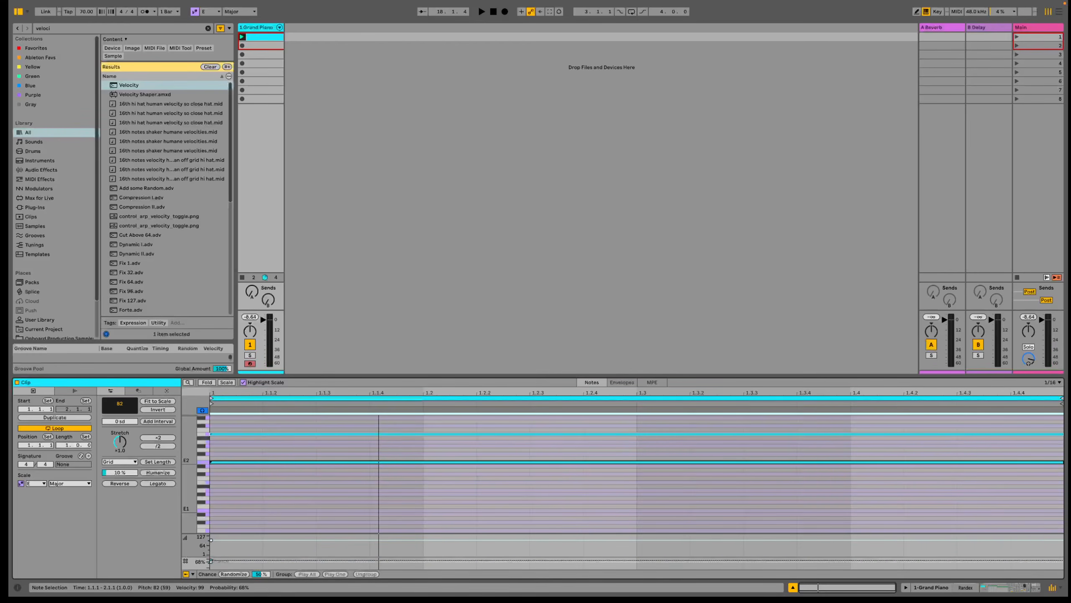
{"action": "key", "text": "space"}
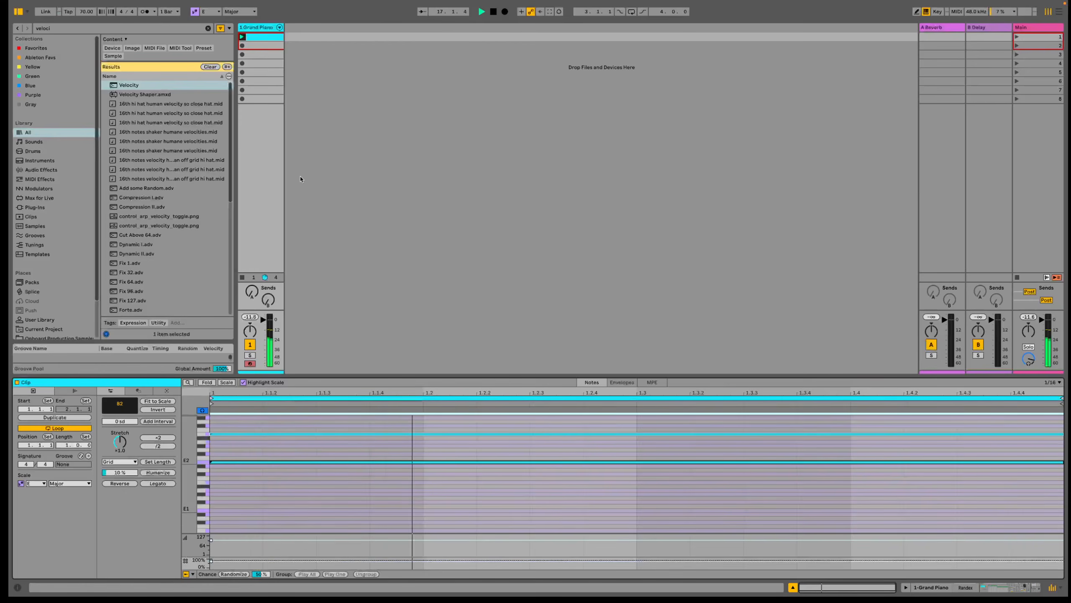
Return to the Grand Piano track's devices, search the library for "hybrid", and add Hybrid Reverb after the piano.
{"action": "left_click", "coordinate": [261, 50]}
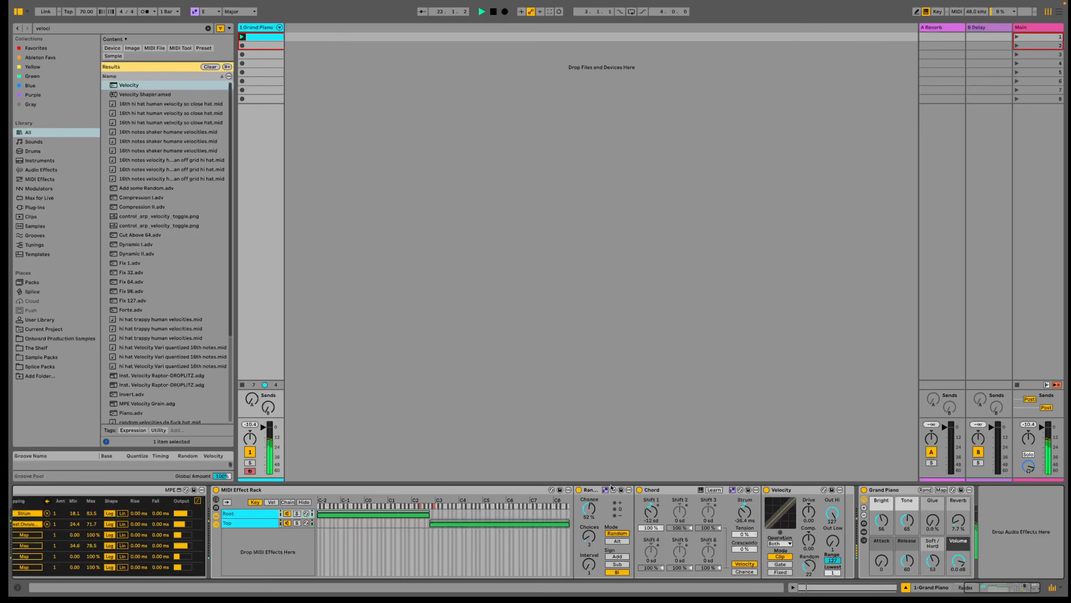
{"action": "key", "text": "super+f"}
{"action": "type", "text": "hybrid"}
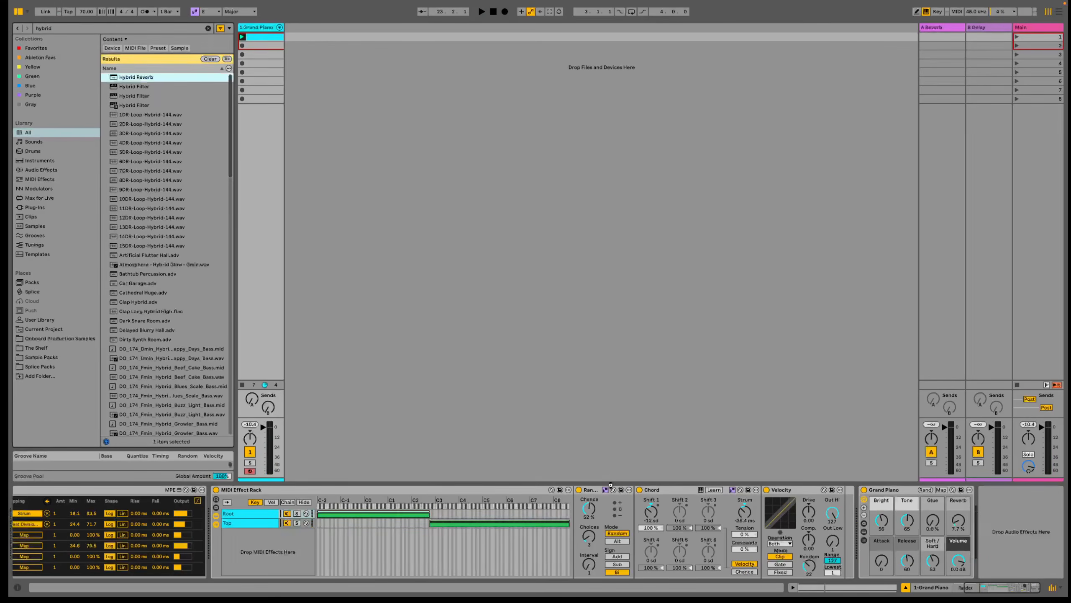
{"action": "key", "text": "Return"}
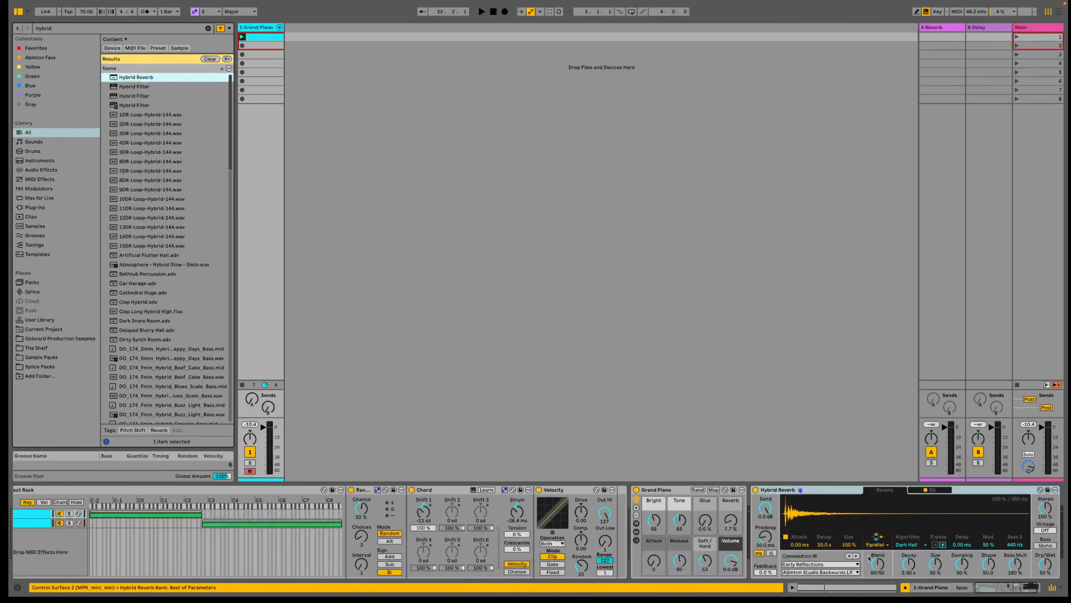
During playback, set the Hybrid Reverb's convolution impulse response to Large Wood Room from the Chambers and Large Rooms category.
{"action": "key", "text": "space"}
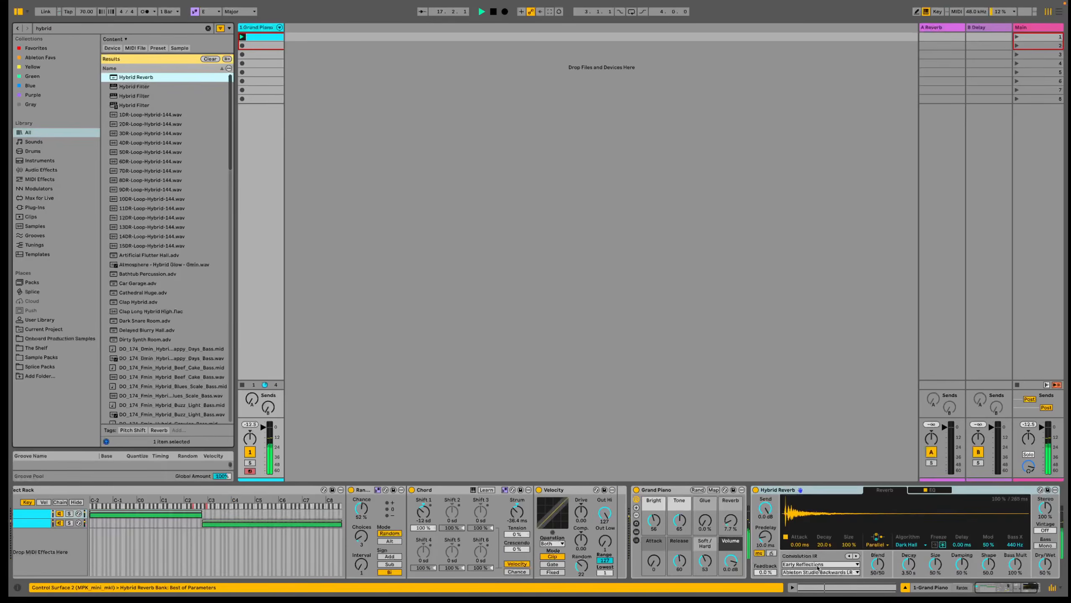
{"action": "left_click", "coordinate": [819, 564]}
{"action": "left_click", "coordinate": [818, 577]}
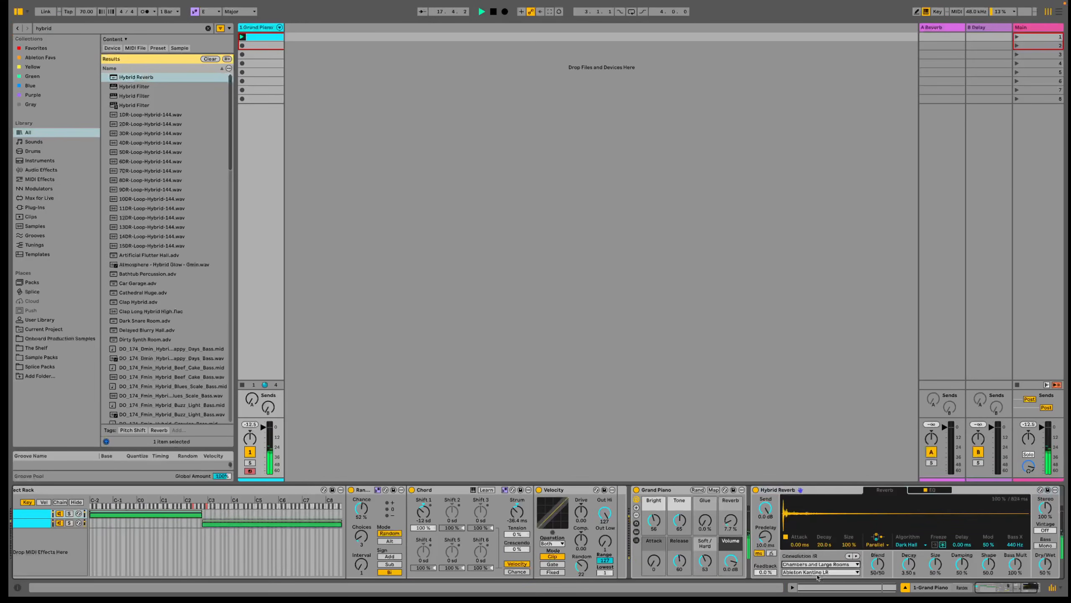
{"action": "left_click", "coordinate": [818, 572]}
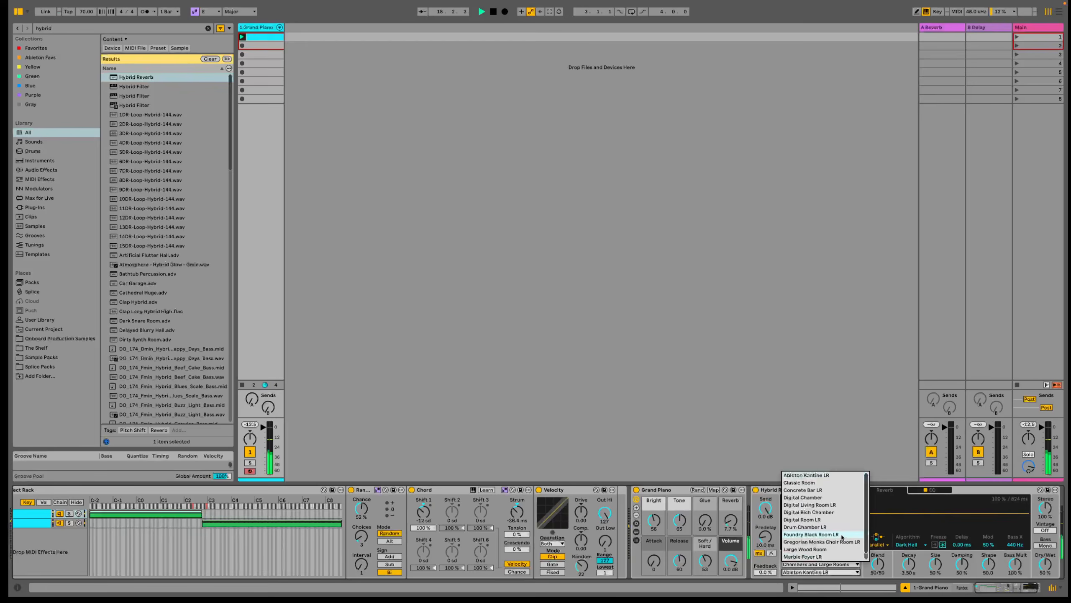
{"action": "left_click", "coordinate": [836, 550]}
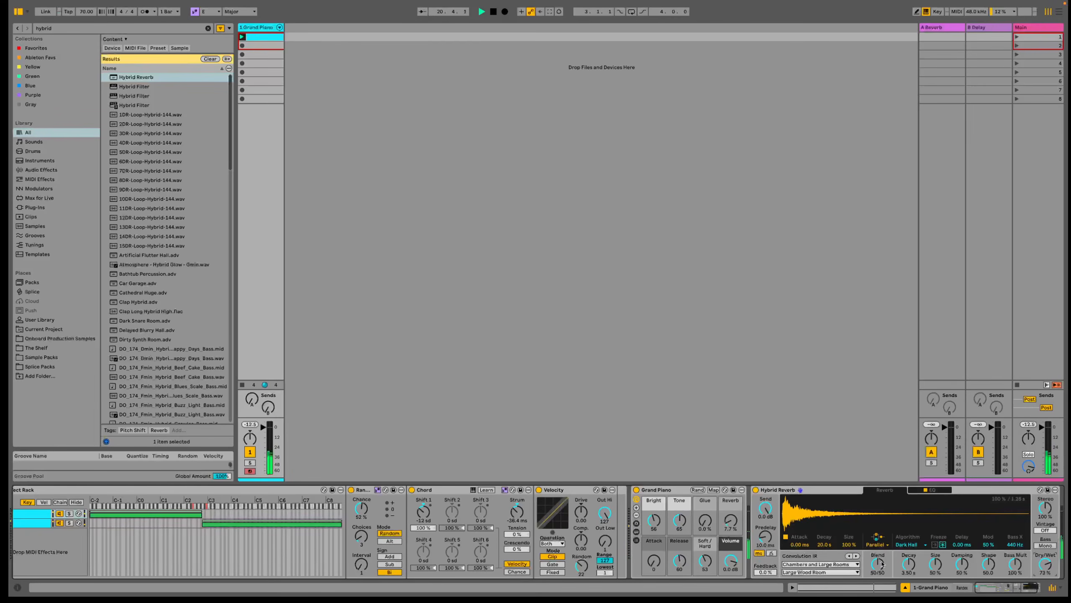
Set the Hybrid Reverb's Blend to 0/100 and its algorithm to Shimmer with Decay about 3.76 s and Size about 31 %.
{"action": "left_click_drag", "start_coordinate": [880, 565], "coordinate": [880, 515]}
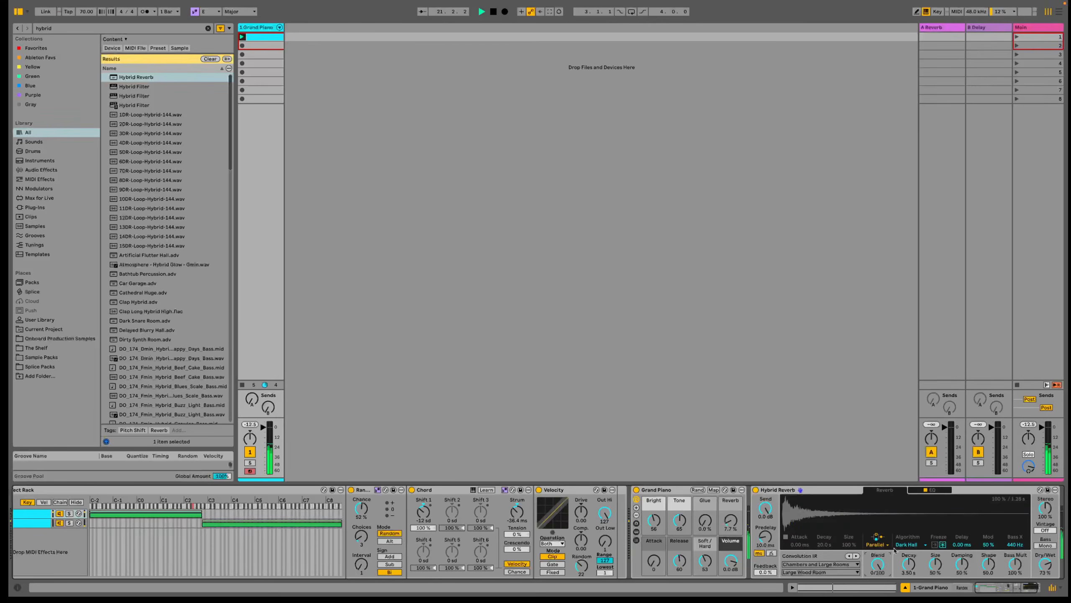
{"action": "left_click", "coordinate": [911, 547]}
{"action": "left_click", "coordinate": [913, 524]}
{"action": "left_click_drag", "start_coordinate": [911, 570], "coordinate": [911, 566]}
{"action": "left_click_drag", "start_coordinate": [936, 568], "coordinate": [877, 558]}
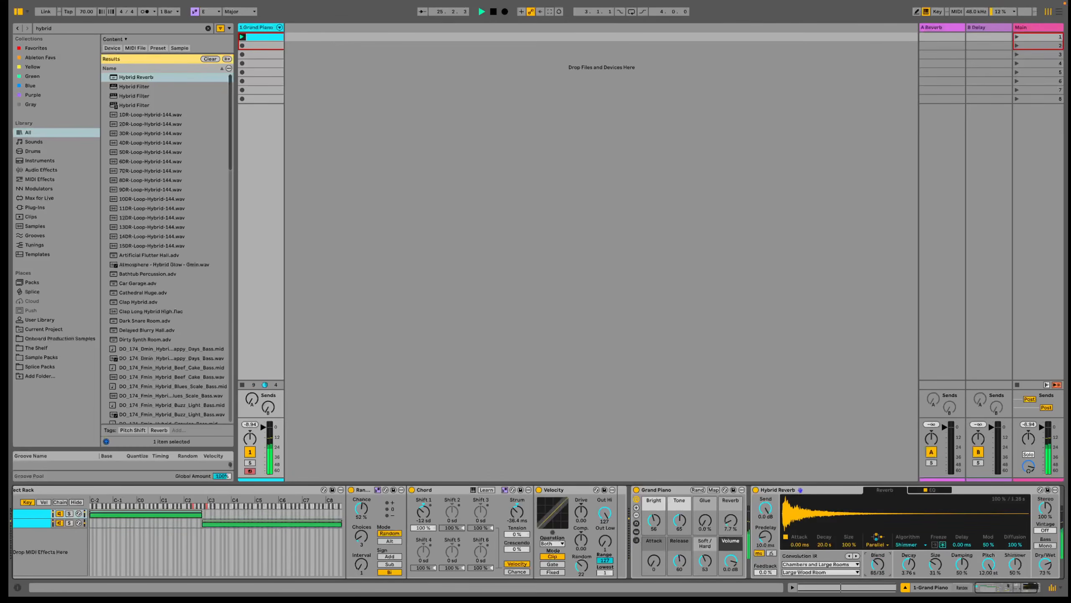
Set the Hybrid Reverb's Blend to 68/32 and Dry/Wet to about 37 %, checking its EQ along the way.
{"action": "left_click_drag", "start_coordinate": [877, 565], "coordinate": [877, 564]}
{"action": "left_click_drag", "start_coordinate": [1057, 566], "coordinate": [1057, 591]}
{"action": "scroll", "coordinate": [915, 530], "scroll_direction": "right", "scroll_amount": 3}
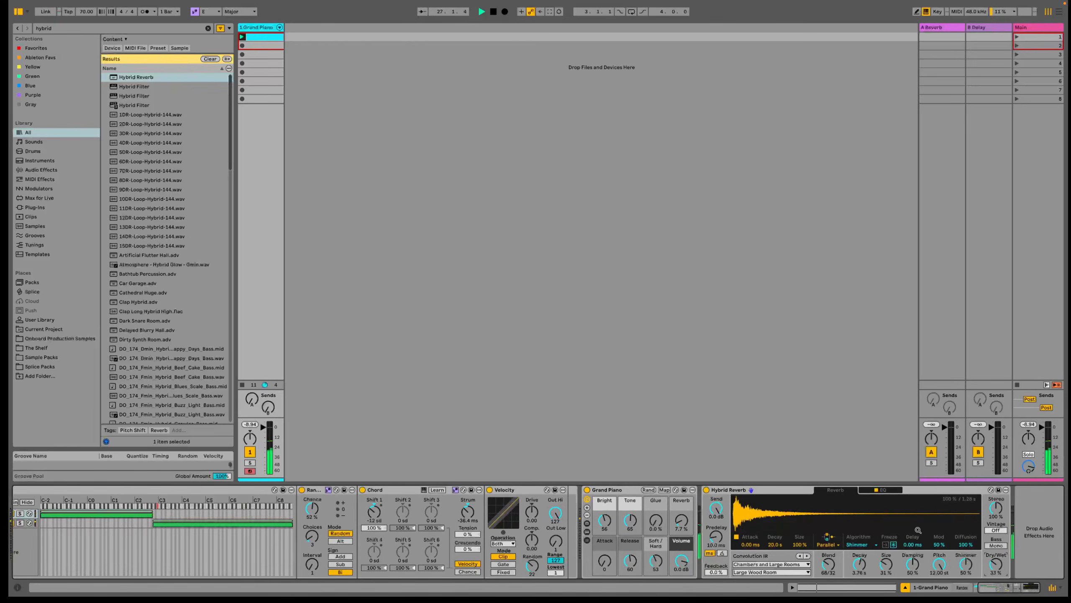
{"action": "left_click", "coordinate": [882, 490]}
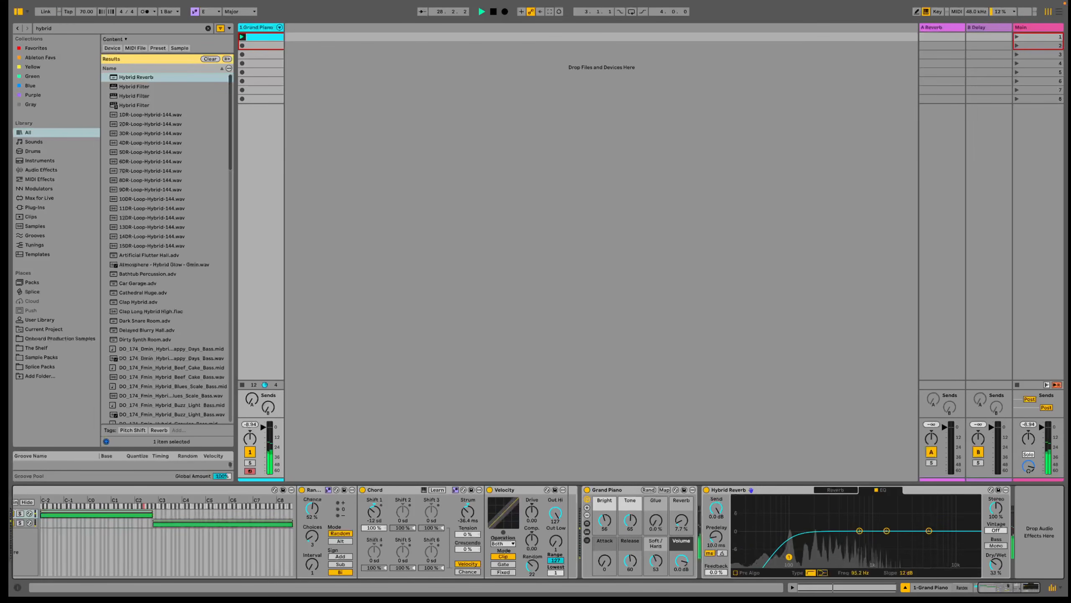
{"action": "left_click", "coordinate": [836, 490]}
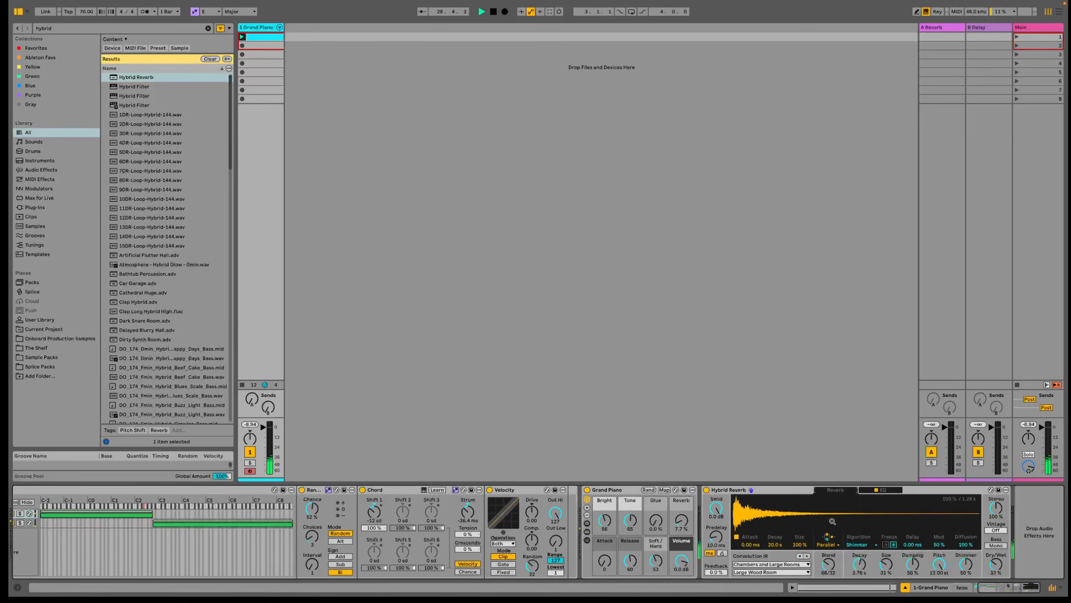
{"action": "left_click_drag", "start_coordinate": [996, 563], "coordinate": [996, 560]}
{"action": "left_click", "coordinate": [619, 492]}
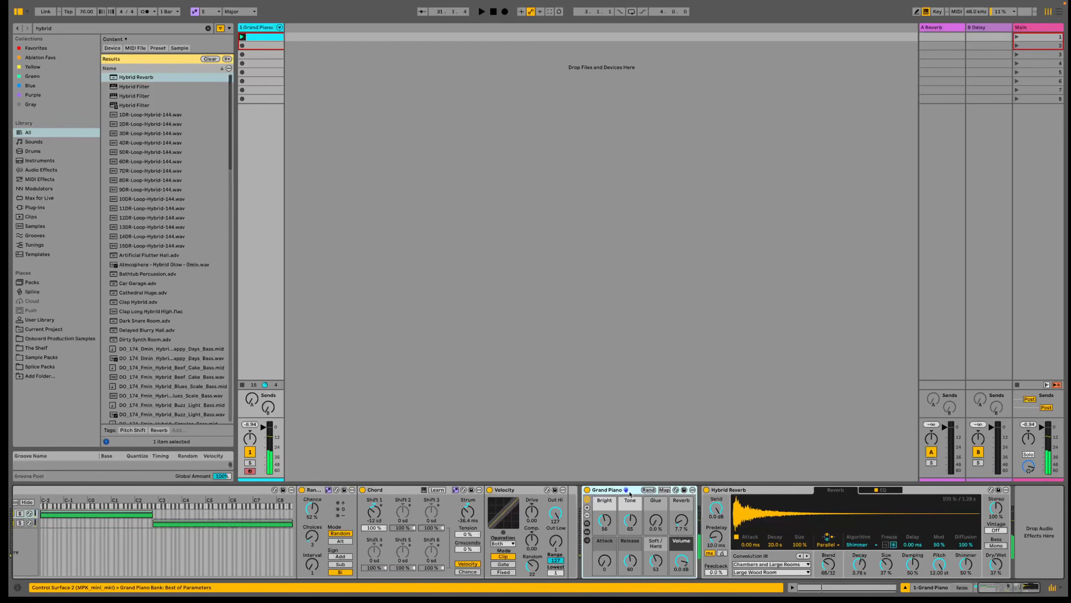
Group the Grand Piano into an Instrument Rack and show the rack's chain list.
{"action": "key", "text": "ctrl+g"}
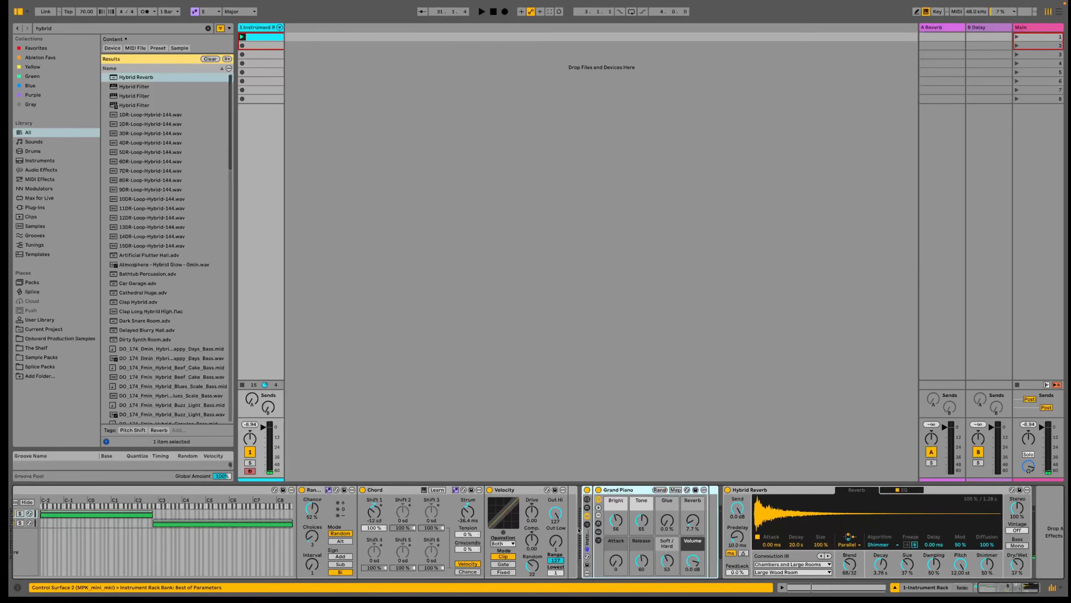
{"action": "left_click", "coordinate": [587, 525]}
{"action": "scroll", "coordinate": [625, 532], "scroll_direction": "right", "scroll_amount": 4}
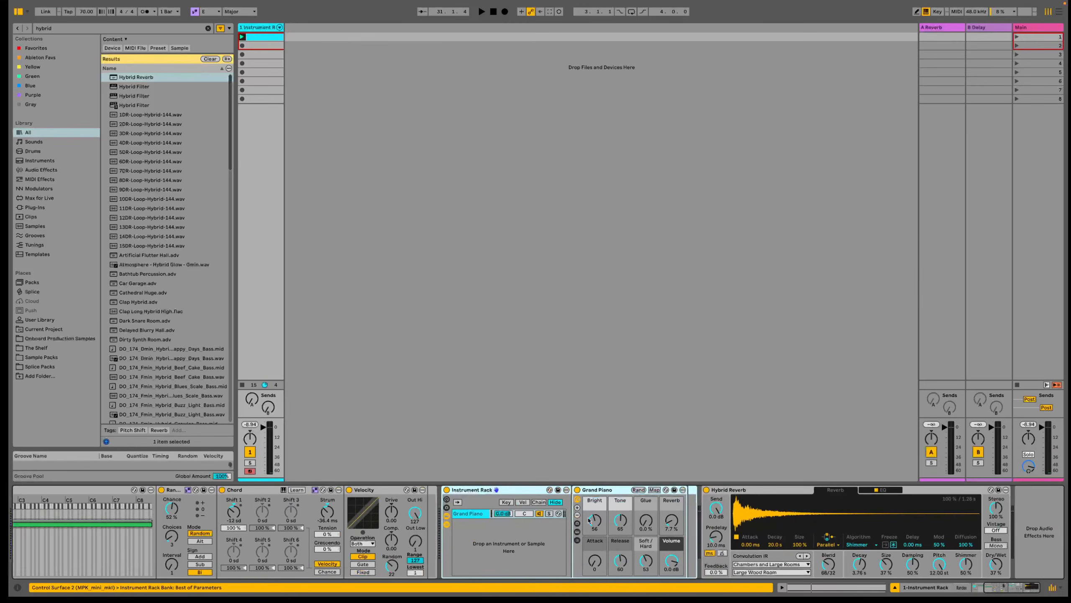
Search the library for "meld", add Meld as a second chain in the Instrument Rack, and solo that chain.
{"action": "key", "text": "super+f"}
{"action": "type", "text": "meld"}
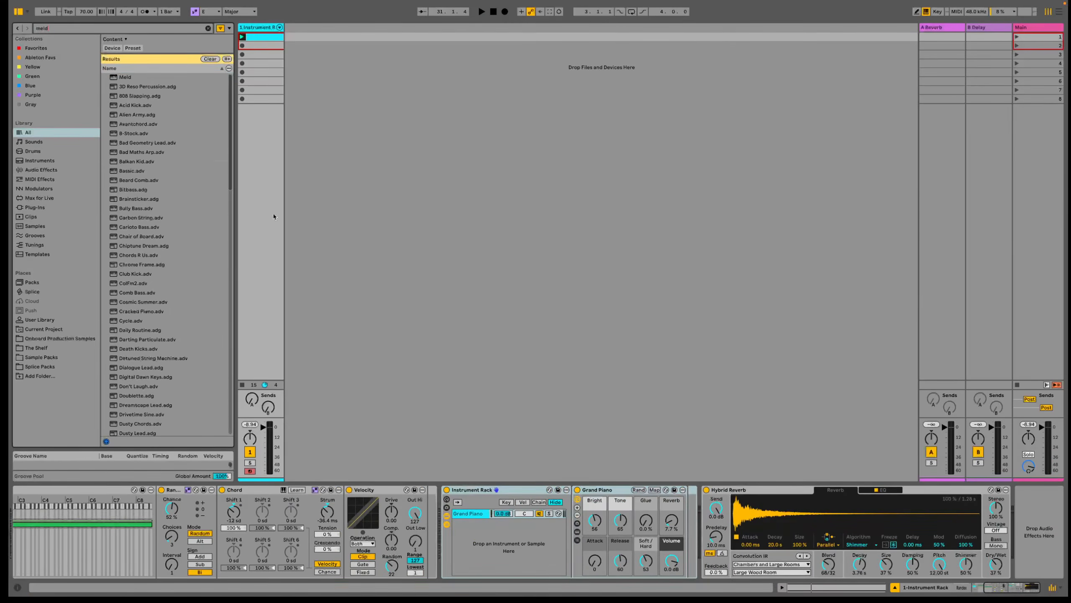
{"action": "left_click_drag", "start_coordinate": [147, 77], "coordinate": [495, 537]}
{"action": "left_click", "coordinate": [550, 524]}
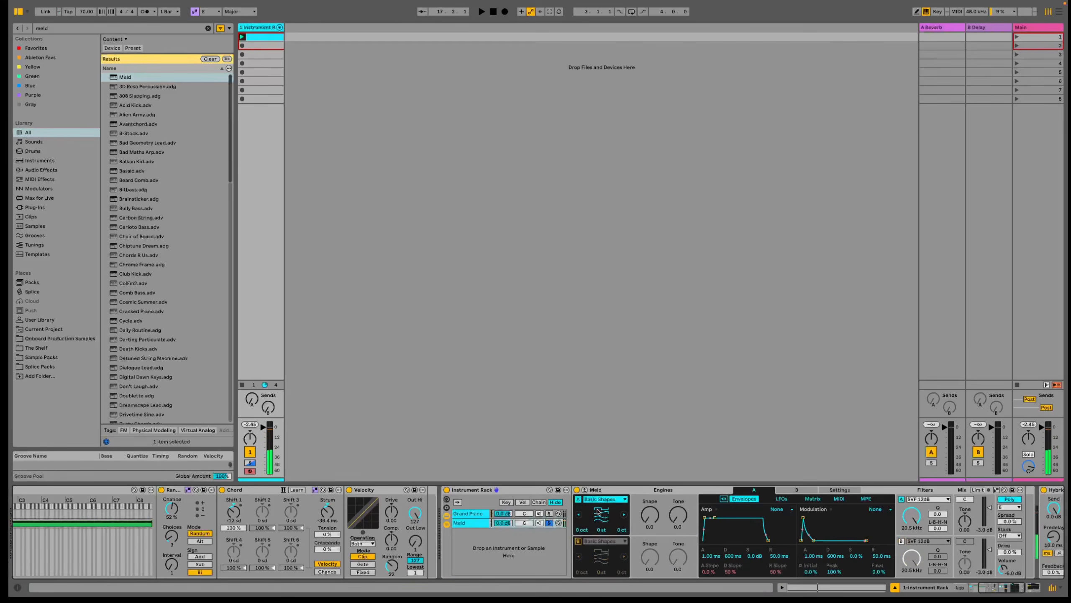
Set Meld's engine A to Bubble with Density about 27 and Spread about 53, at a mix level of about -20 dB.
{"action": "left_click", "coordinate": [599, 501]}
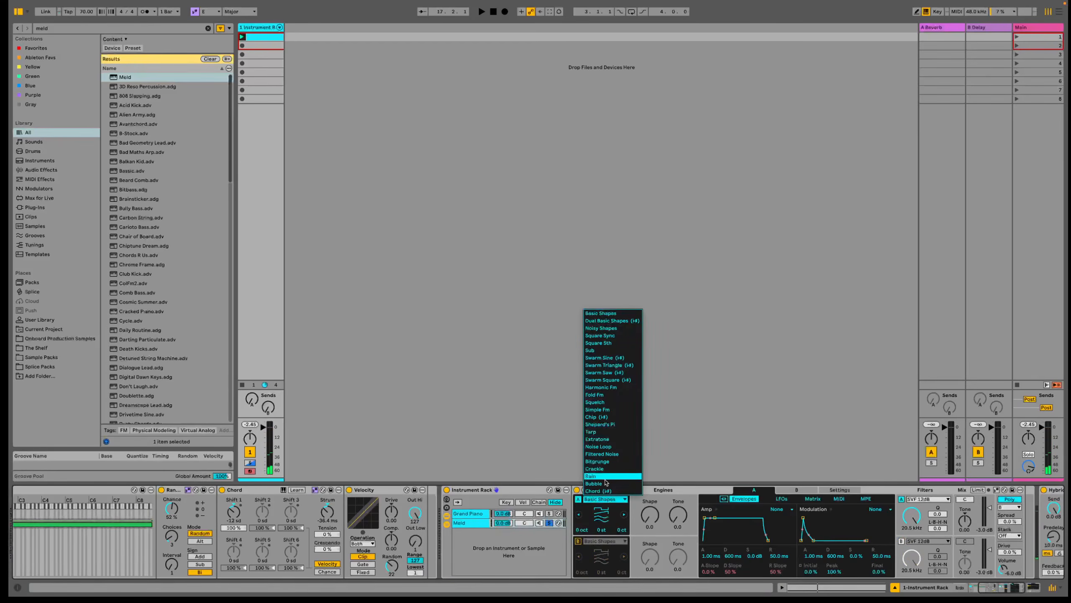
{"action": "left_click", "coordinate": [599, 483]}
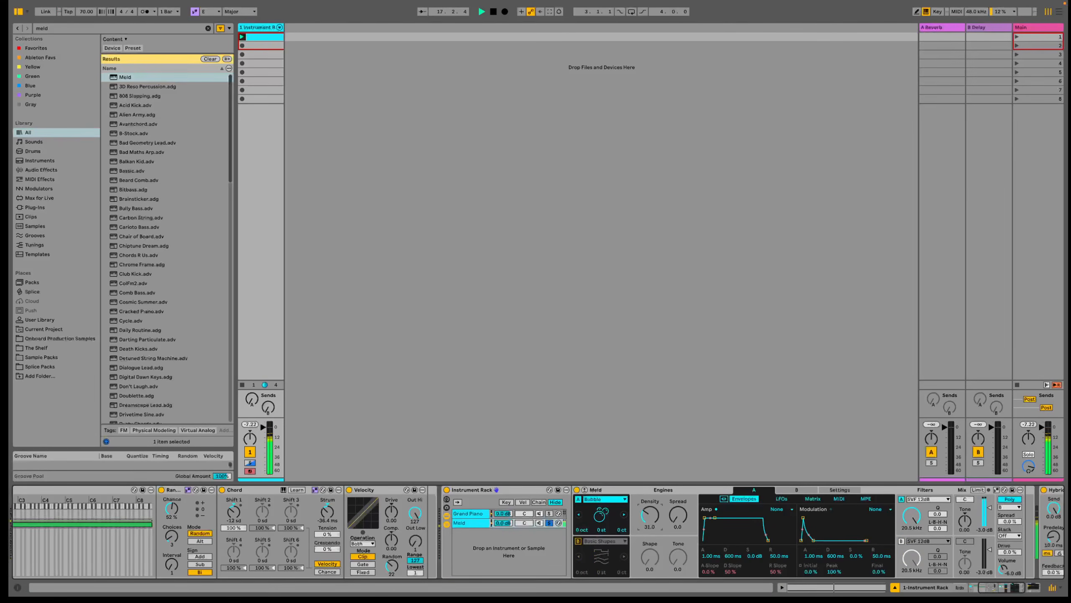
{"action": "left_click_drag", "start_coordinate": [678, 516], "coordinate": [677, 482]}
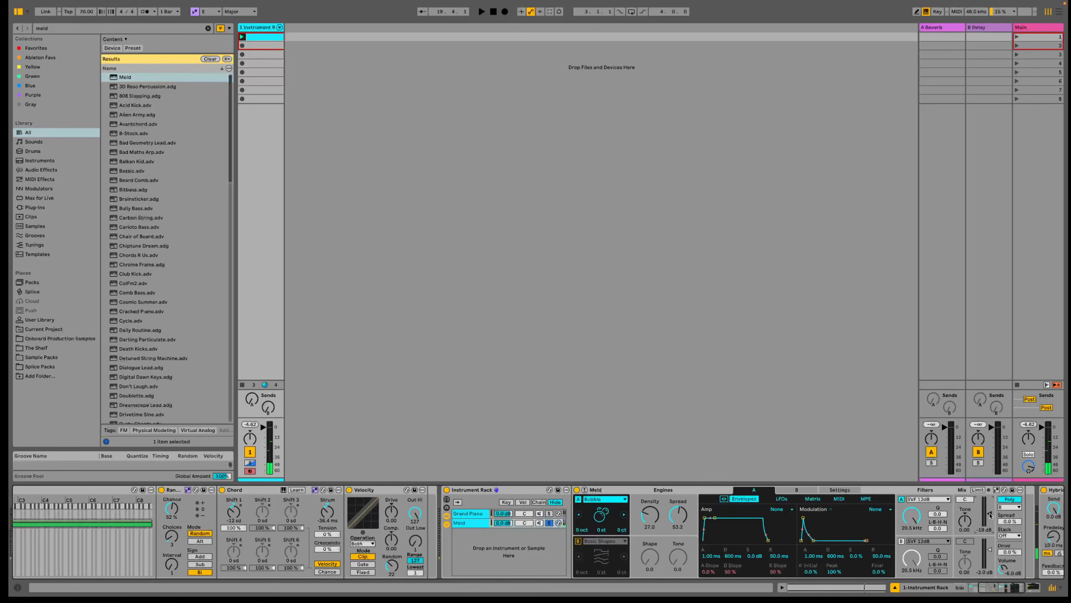
Set Meld to Poly with 4 voices, trying 2 voices first, and play the result.
{"action": "left_click", "coordinate": [1009, 506]}
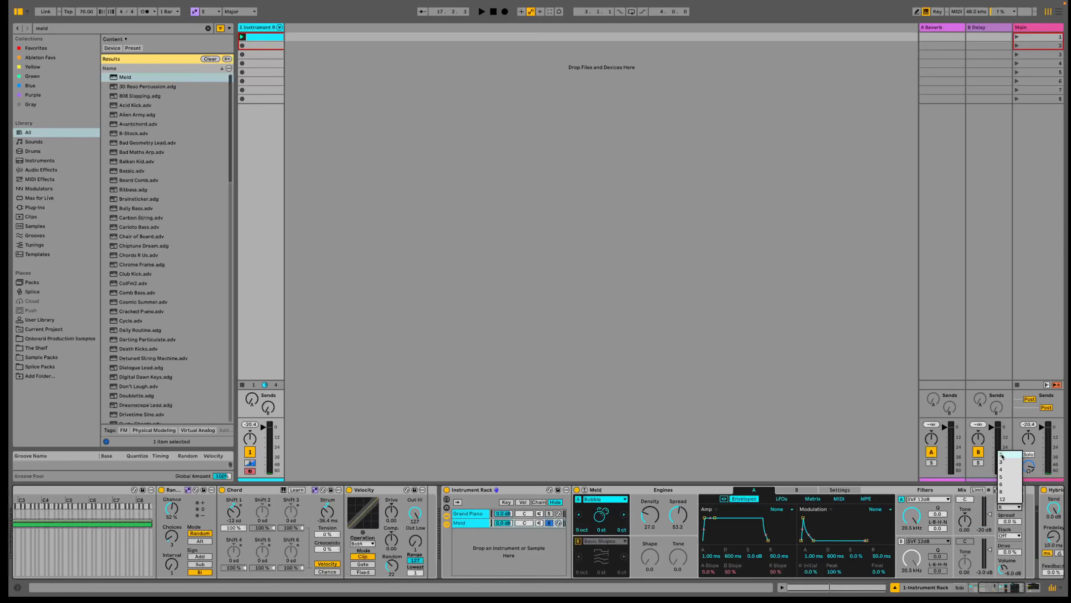
{"action": "left_click", "coordinate": [1003, 456]}
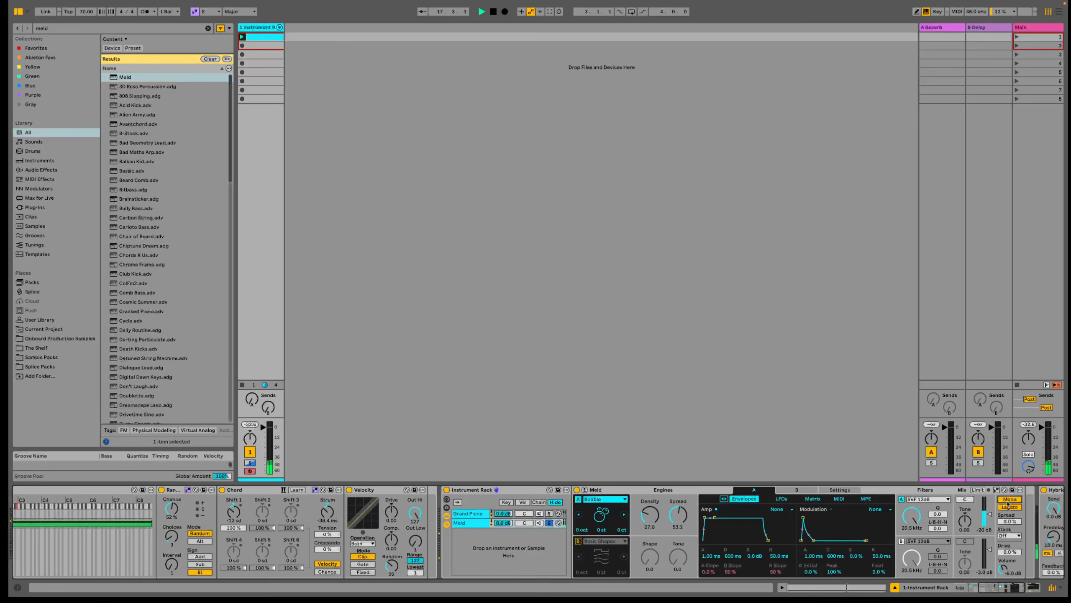
{"action": "left_click", "coordinate": [1009, 499]}
{"action": "key", "text": "space"}
{"action": "left_click", "coordinate": [1012, 507]}
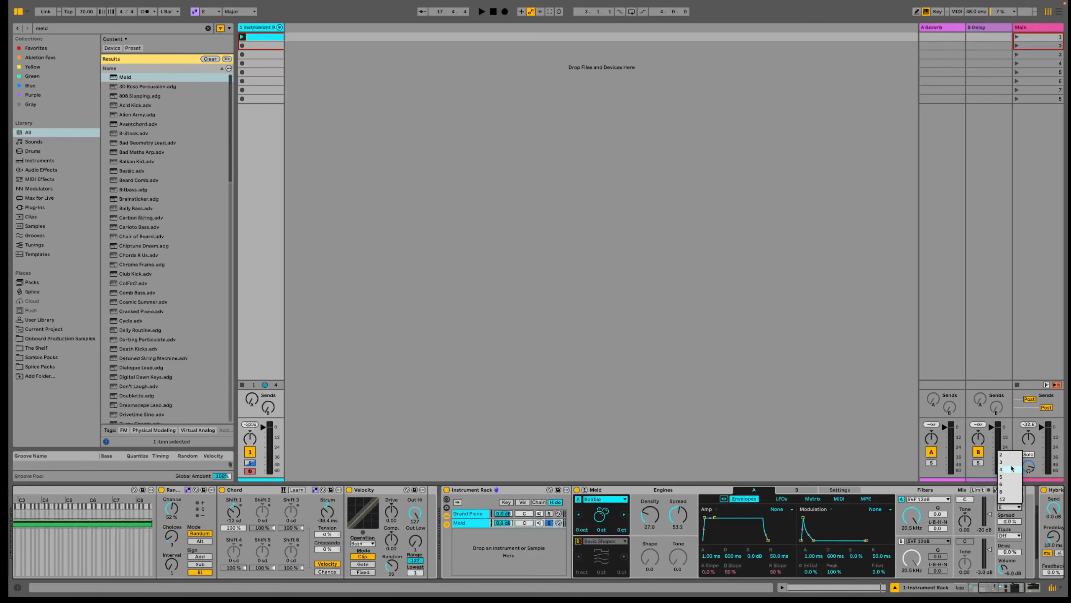
{"action": "left_click", "coordinate": [1012, 468]}
{"action": "key", "text": "space"}
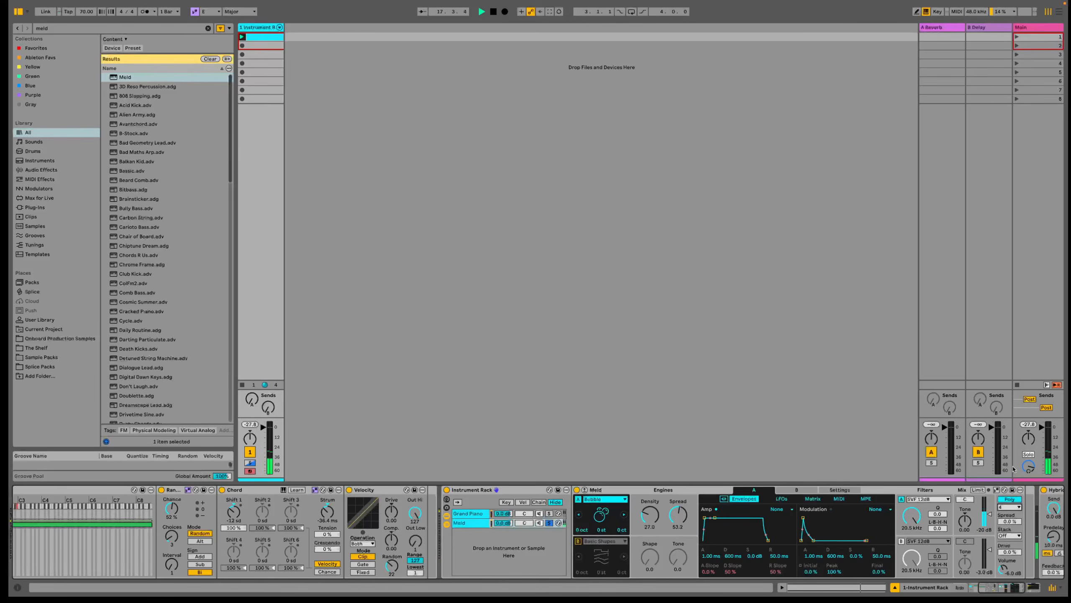
Change Meld's filter A to BP 12dB OSR with a frequency of about 640 Hz and Drive about 4.4.
{"action": "scroll", "coordinate": [774, 522], "scroll_direction": "right", "scroll_amount": 3}
{"action": "scroll", "coordinate": [696, 532], "scroll_direction": "left", "scroll_amount": 5}
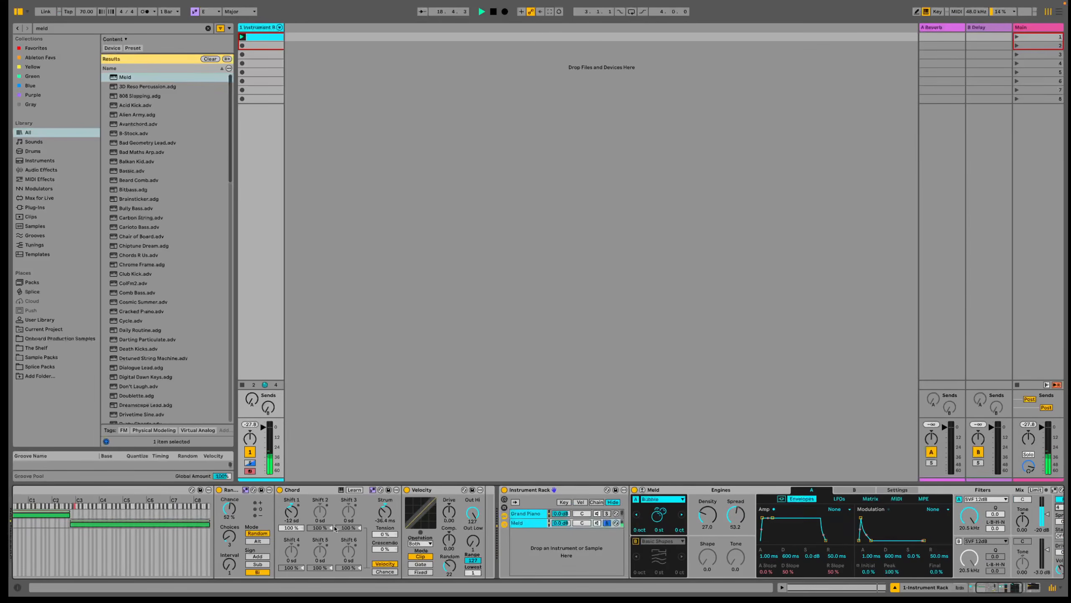
{"action": "scroll", "coordinate": [335, 528], "scroll_direction": "right", "scroll_amount": 5}
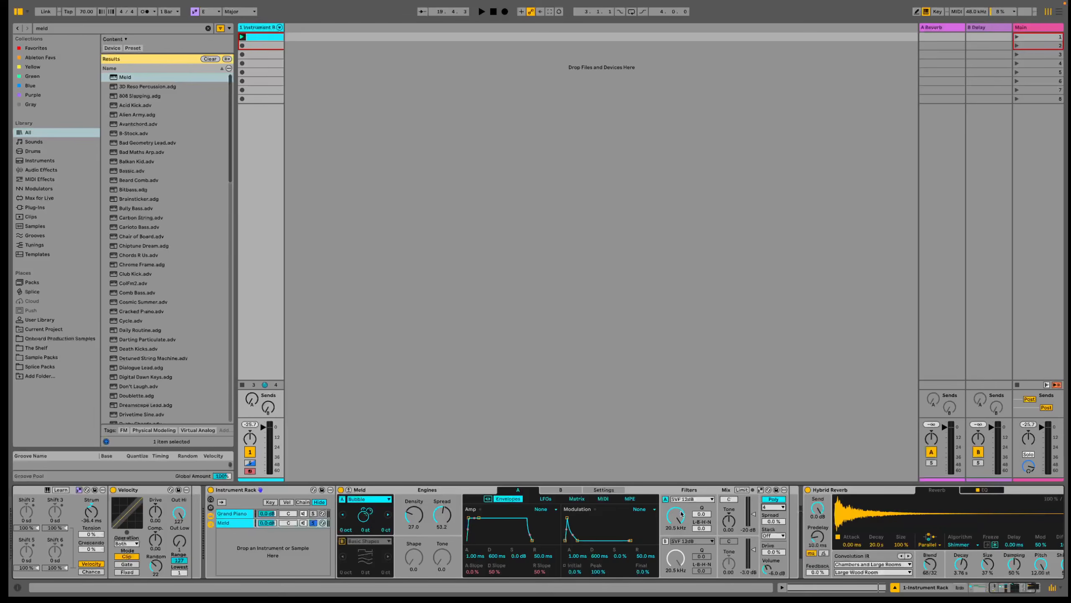
{"action": "left_click", "coordinate": [691, 500]}
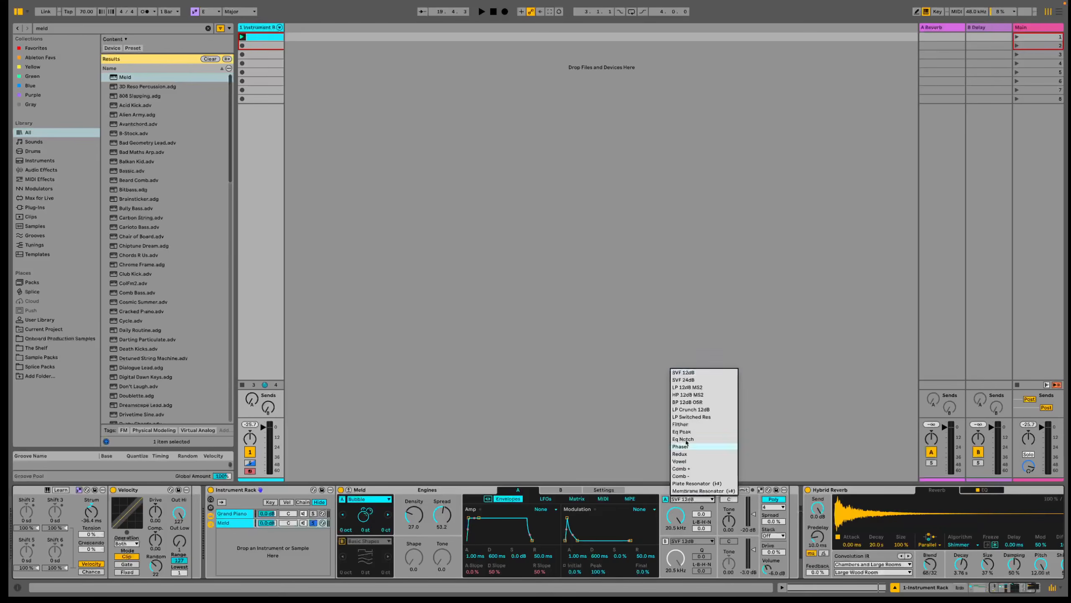
{"action": "left_click", "coordinate": [687, 403]}
{"action": "left_click_drag", "start_coordinate": [680, 521], "coordinate": [680, 569]}
{"action": "key", "text": "space"}
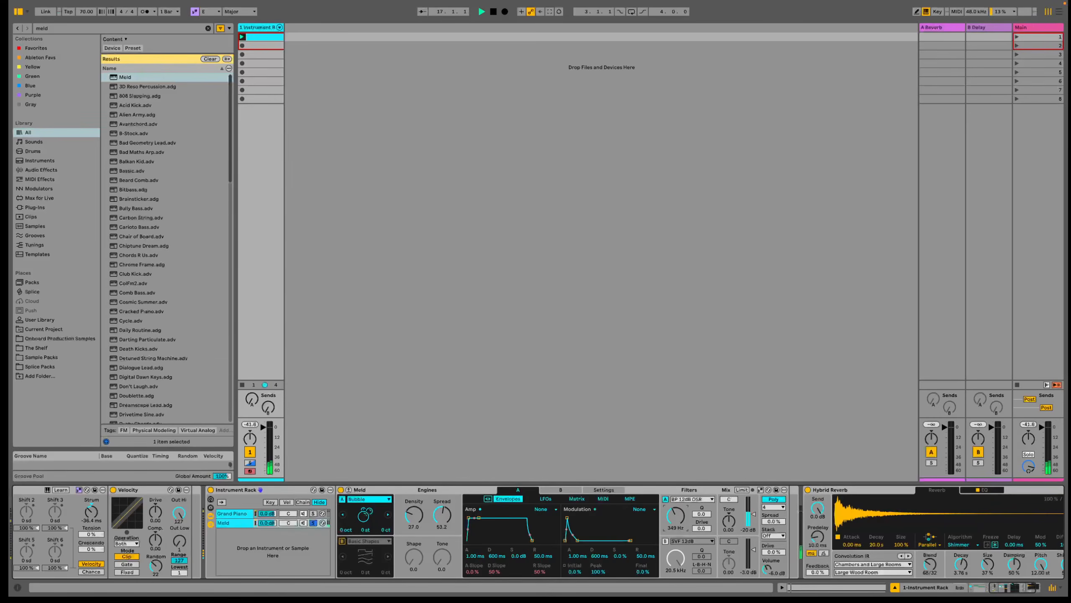
{"action": "mouse_move", "coordinate": [676, 515]}
{"action": "left_mouse_down"}
{"action": "mouse_move", "coordinate": [676, 529]}
{"action": "mouse_move", "coordinate": [702, 515]}
{"action": "mouse_move", "coordinate": [701, 495]}
{"action": "mouse_move", "coordinate": [676, 505]}
{"action": "left_mouse_up"}
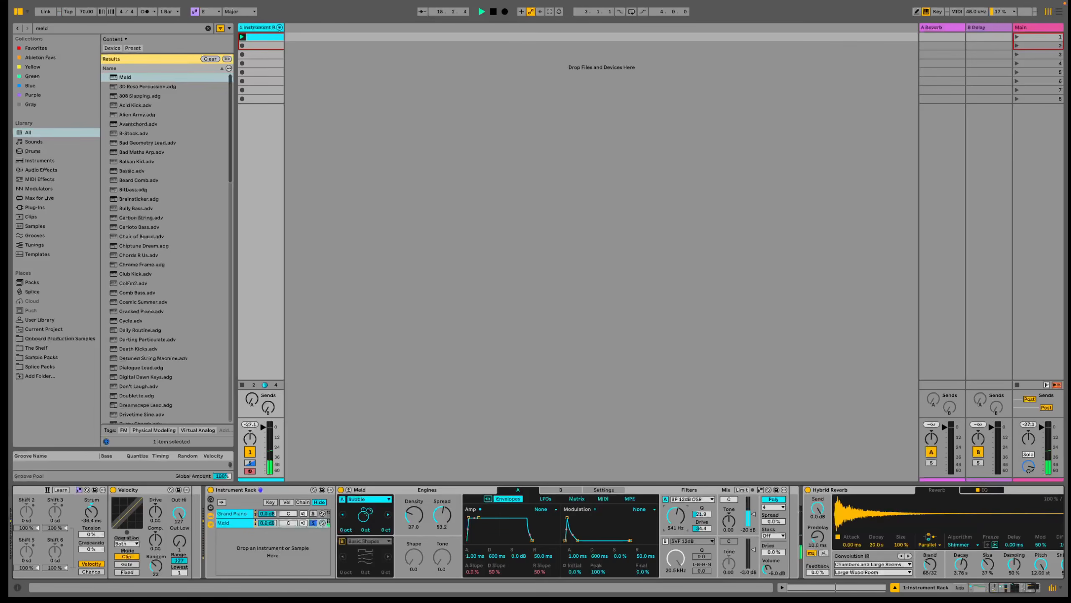
Slow down Meld's LFOs, setting the LFO 1 rate to about 0.08 Hz and lowering the LFO 2 rate.
{"action": "left_click", "coordinate": [548, 501]}
{"action": "left_click_drag", "start_coordinate": [491, 561], "coordinate": [492, 580]}
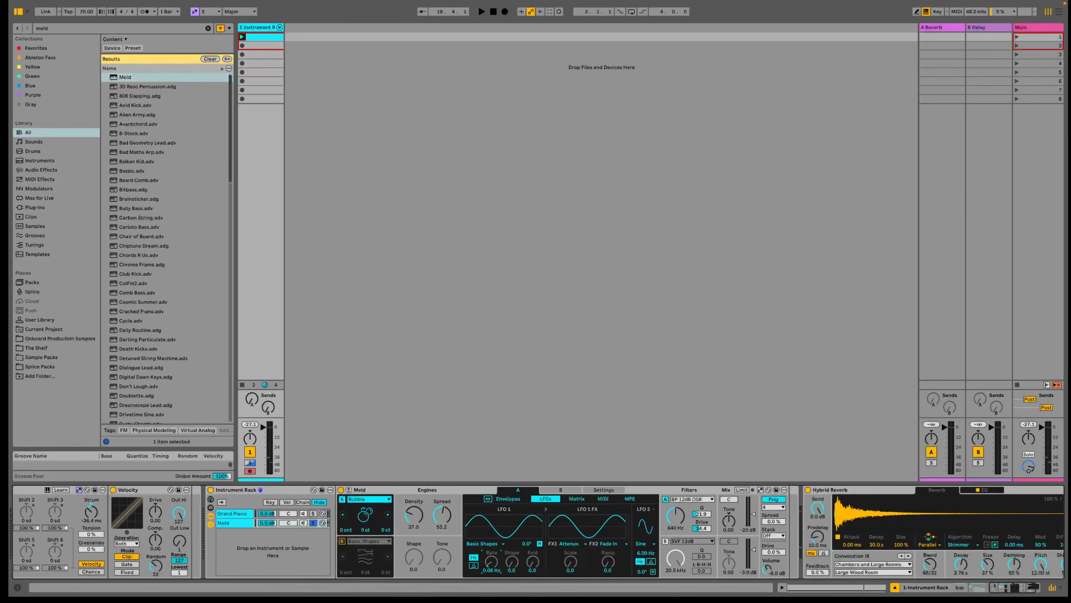
{"action": "left_click_drag", "start_coordinate": [645, 552], "coordinate": [645, 574]}
In Meld's modulation matrix, route LFO 1 to Osc Macro 2 at about 18 and LFO 2 to Filter Freq at 33.
{"action": "left_click", "coordinate": [576, 498]}
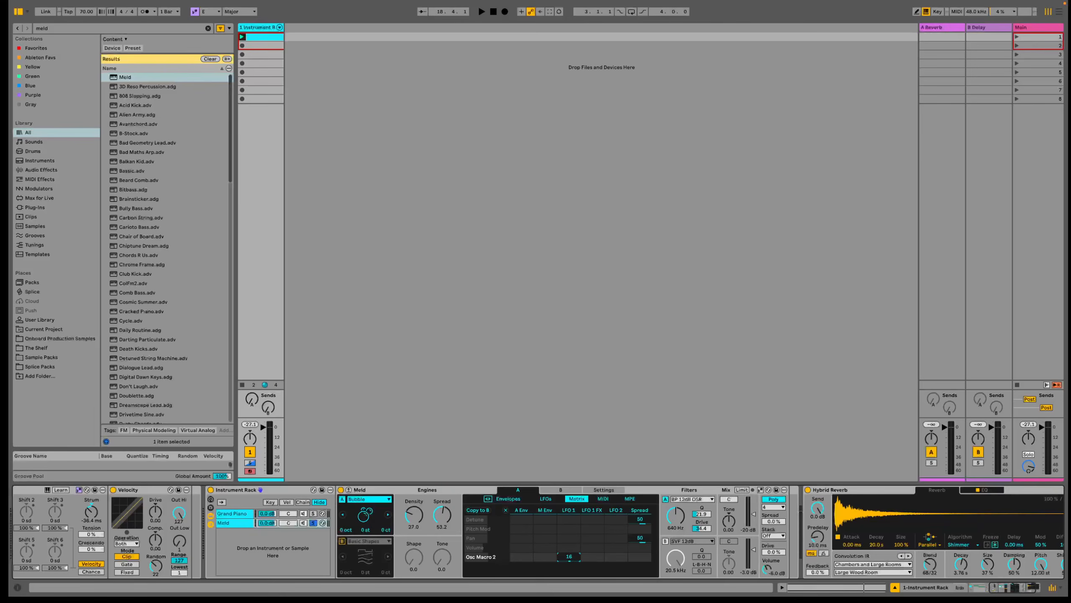
{"action": "left_click", "coordinate": [674, 515]}
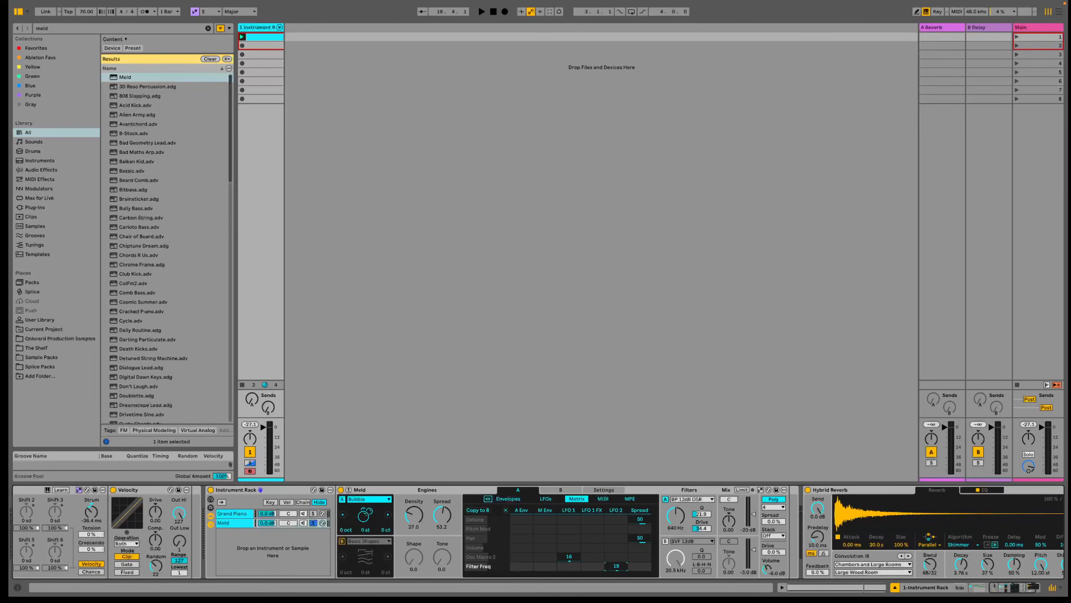
{"action": "left_click_drag", "start_coordinate": [616, 565], "coordinate": [616, 560]}
During playback, set Meld's filter A frequency to about 1.11 kHz and Drive to about 12.5.
{"action": "key", "text": "space"}
{"action": "left_click_drag", "start_coordinate": [700, 530], "coordinate": [700, 534]}
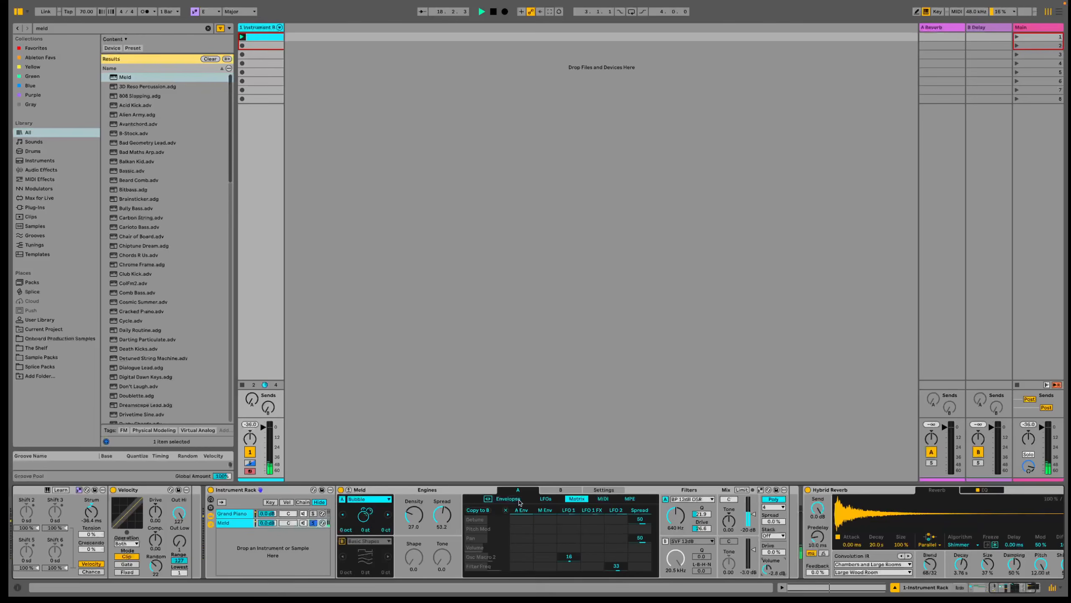
{"action": "left_click_drag", "start_coordinate": [701, 528], "coordinate": [701, 537]}
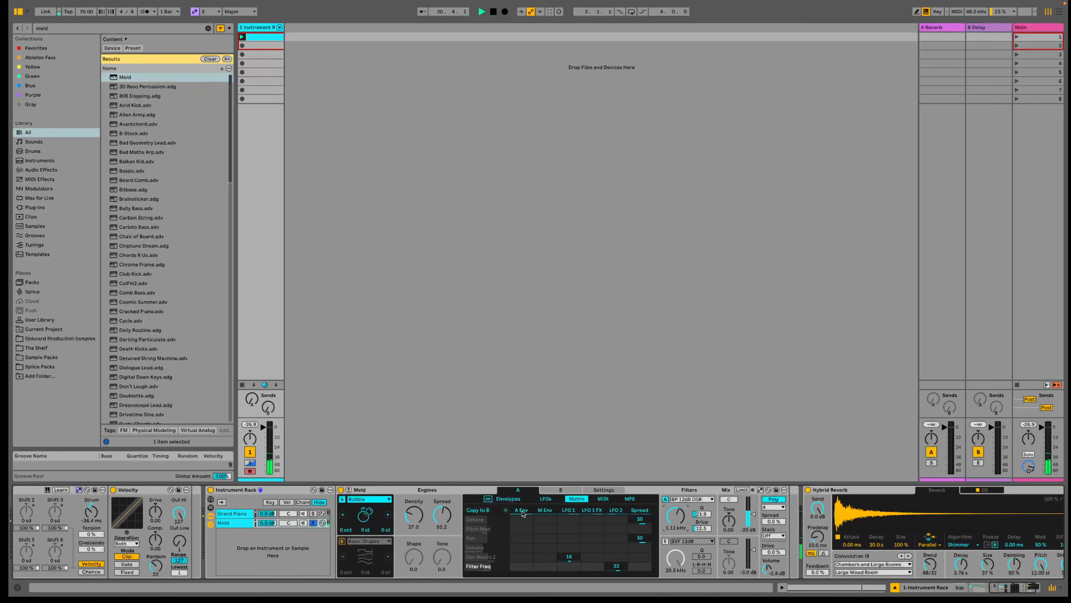
Set Meld's amp envelope to Attack about 1.47 s and Release about 2.35 s, and filter A to Q 7.0 and Drive about 10.2.
{"action": "left_click", "coordinate": [506, 500]}
{"action": "mouse_move", "coordinate": [476, 535]}
{"action": "left_mouse_down"}
{"action": "mouse_move", "coordinate": [476, 513]}
{"action": "mouse_move", "coordinate": [473, 537]}
{"action": "left_mouse_up"}
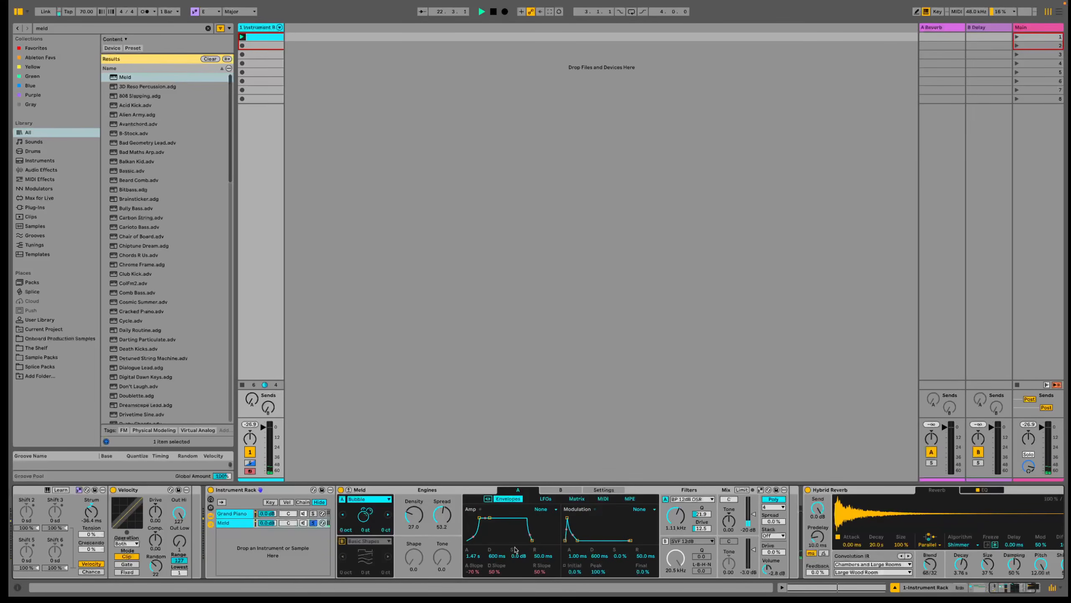
{"action": "left_click_drag", "start_coordinate": [538, 559], "coordinate": [537, 538]}
{"action": "left_click_drag", "start_coordinate": [701, 513], "coordinate": [701, 533]}
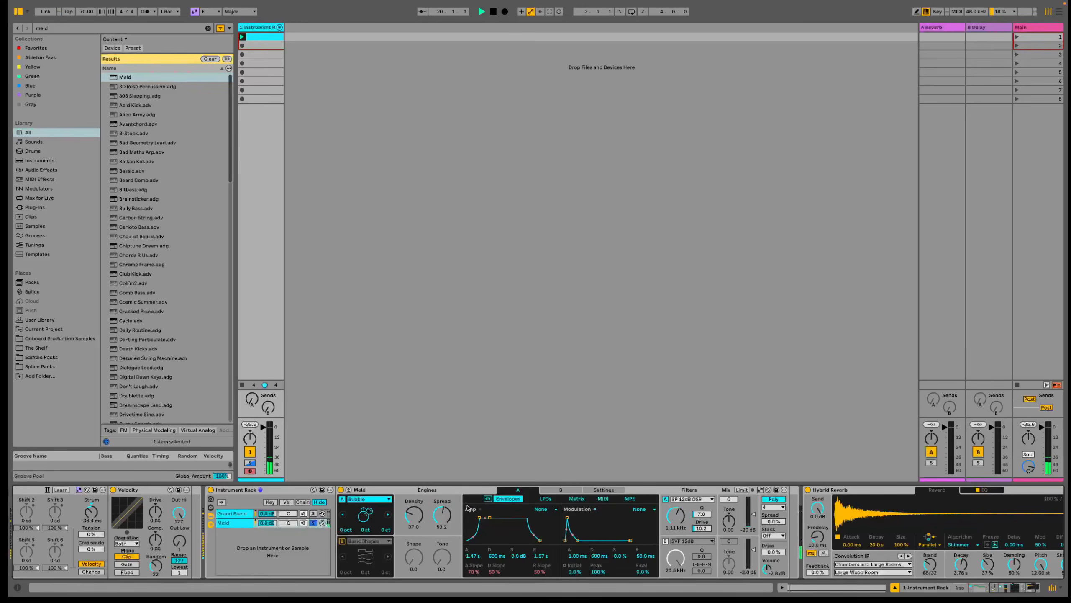
{"action": "left_click_drag", "start_coordinate": [541, 555], "coordinate": [541, 544]}
Unsolo the Meld chain, play it with the Grand Piano, and raise Meld's Volume to about 4.8 dB.
{"action": "left_click_drag", "start_coordinate": [766, 568], "coordinate": [766, 561]}
{"action": "left_click", "coordinate": [313, 523]}
{"action": "key", "text": "space"}
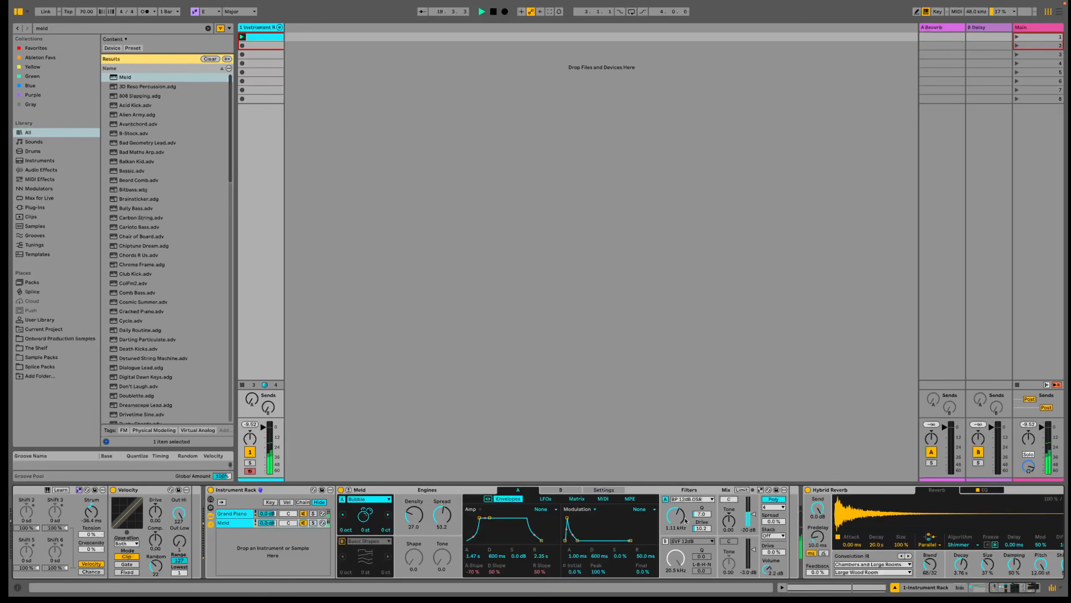
{"action": "left_click_drag", "start_coordinate": [767, 570], "coordinate": [768, 557]}
Shorten Meld's amp envelope Attack to about 1 s and raise engine A's mix level to about -12 dB.
{"action": "scroll", "coordinate": [752, 561], "scroll_direction": "right", "scroll_amount": 5}
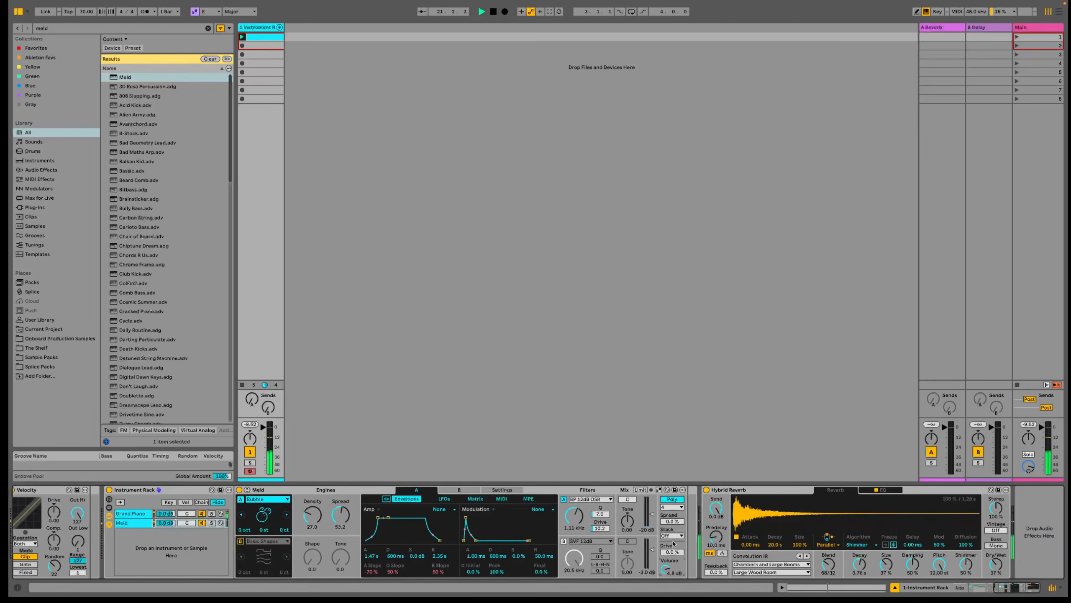
{"action": "scroll", "coordinate": [586, 512], "scroll_direction": "left", "scroll_amount": 10}
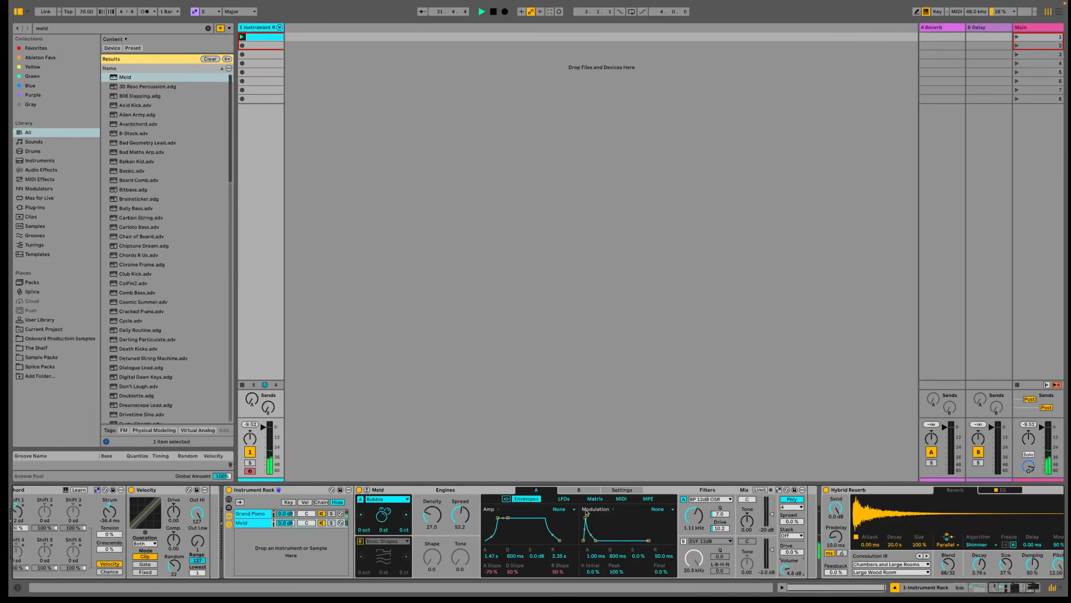
{"action": "left_click_drag", "start_coordinate": [581, 553], "coordinate": [582, 559]}
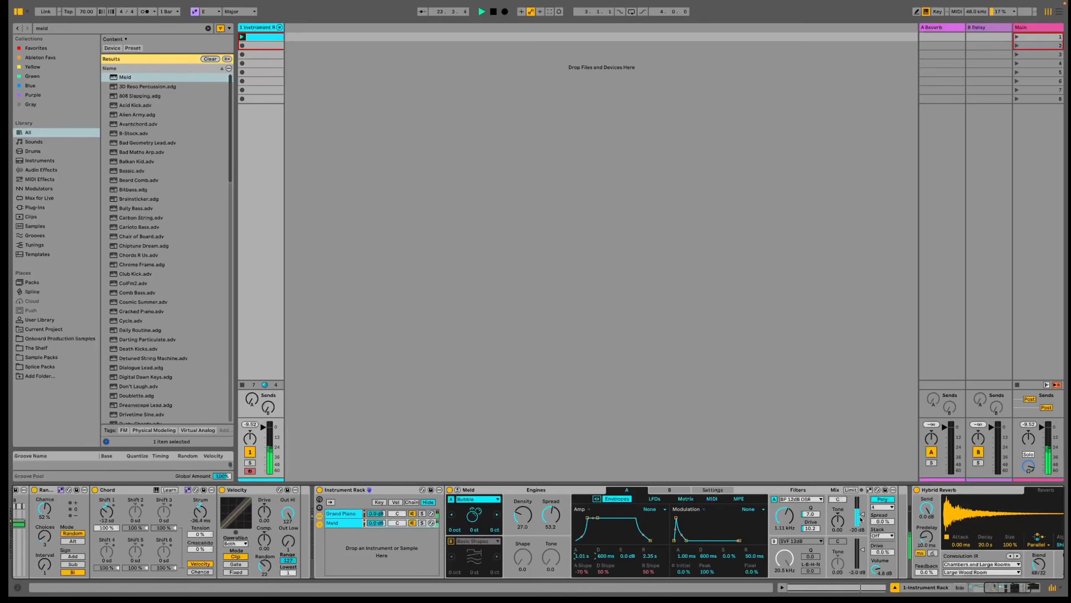
{"action": "left_click_drag", "start_coordinate": [862, 515], "coordinate": [862, 512]}
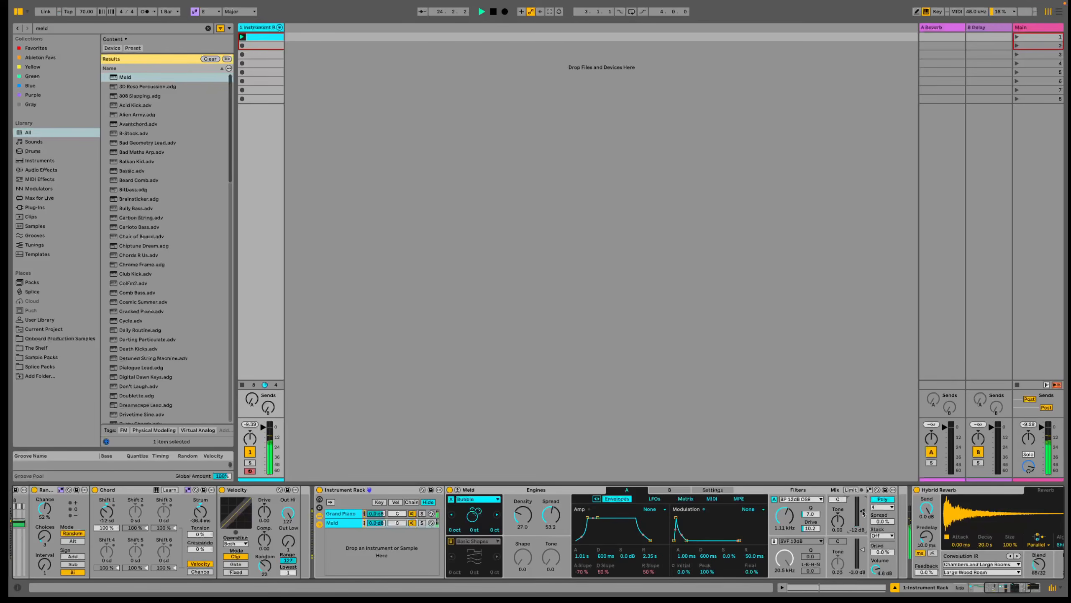
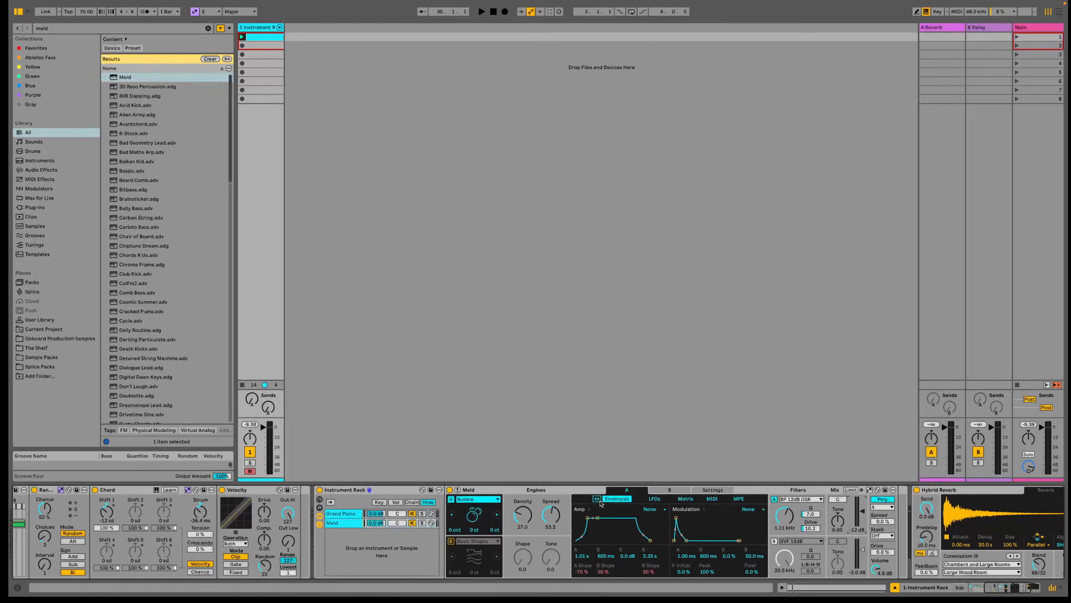
{"action": "left_click_drag", "start_coordinate": [129, 78], "coordinate": [396, 552]}
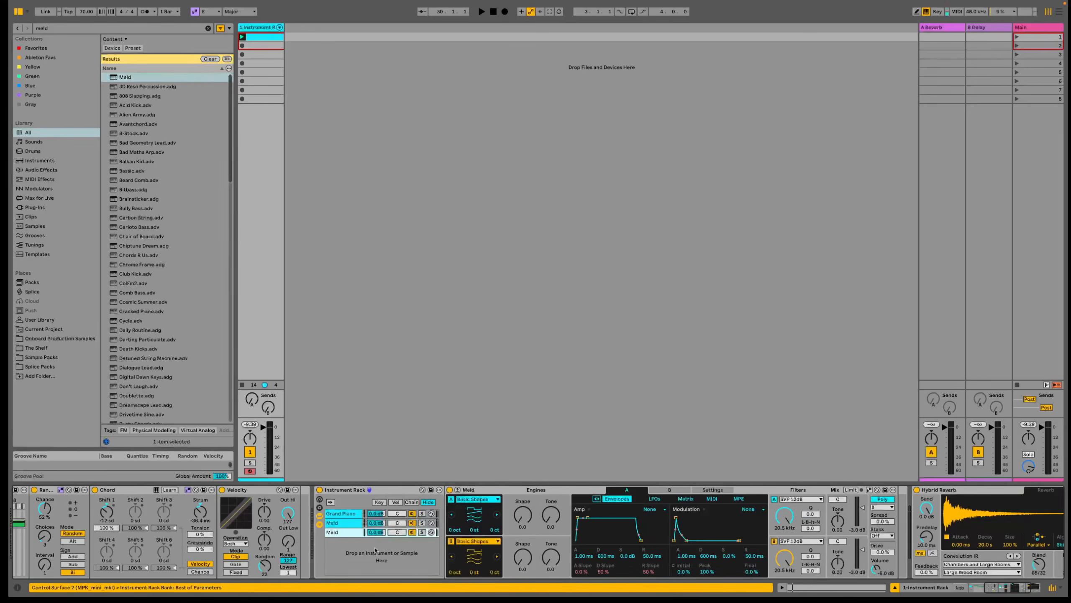
{"action": "left_click", "coordinate": [451, 541]}
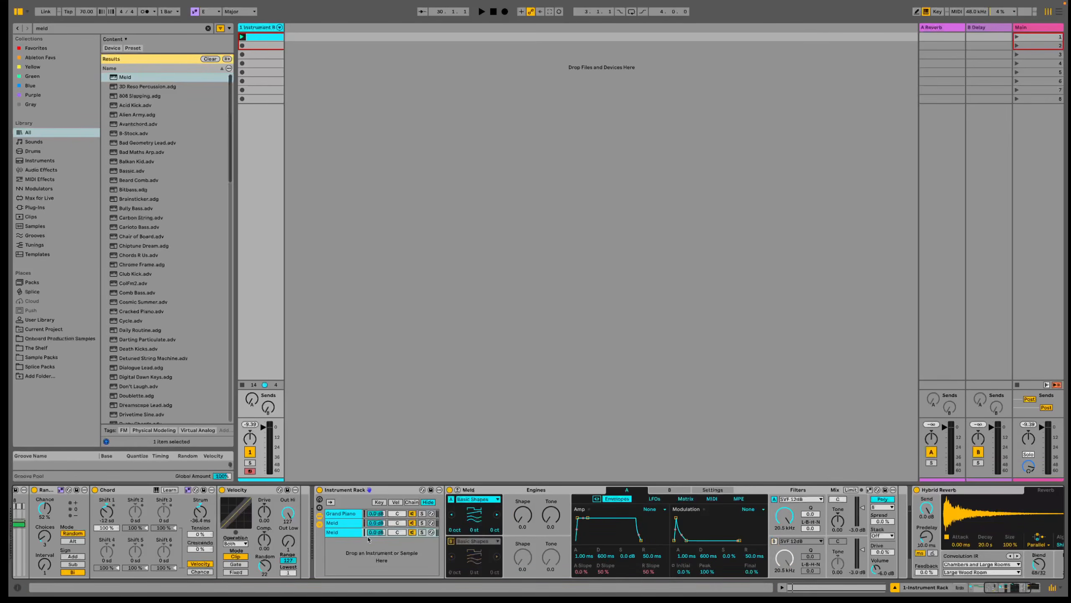
{"action": "key", "text": "Delete"}
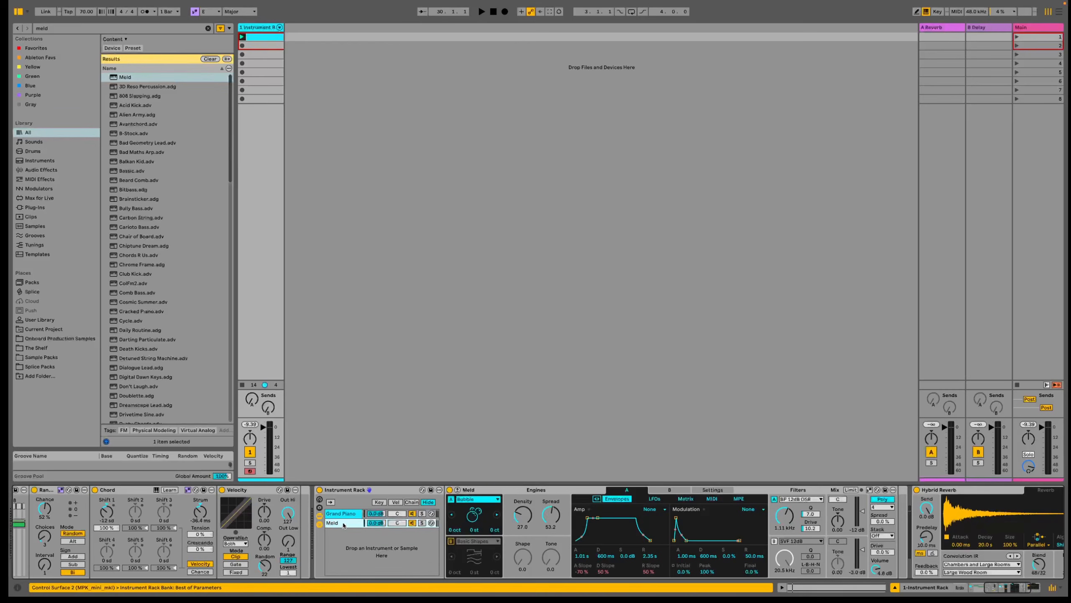
Enable engine B in the existing Meld, set it to Crackle, and solo the Meld chain in the rack.
{"action": "left_click", "coordinate": [451, 541]}
{"action": "left_click", "coordinate": [476, 541]}
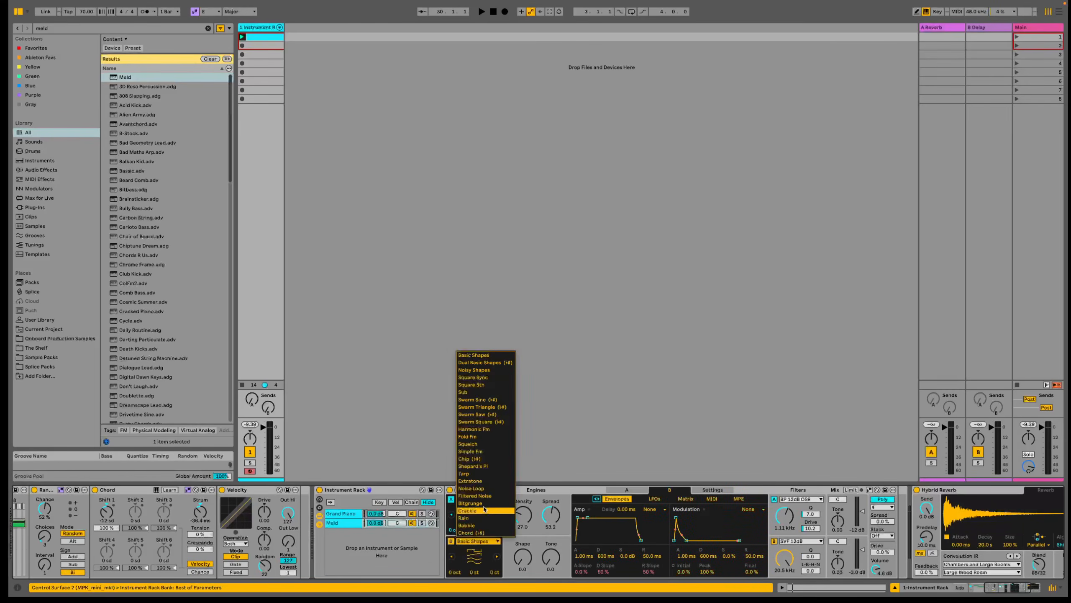
{"action": "left_click", "coordinate": [484, 509]}
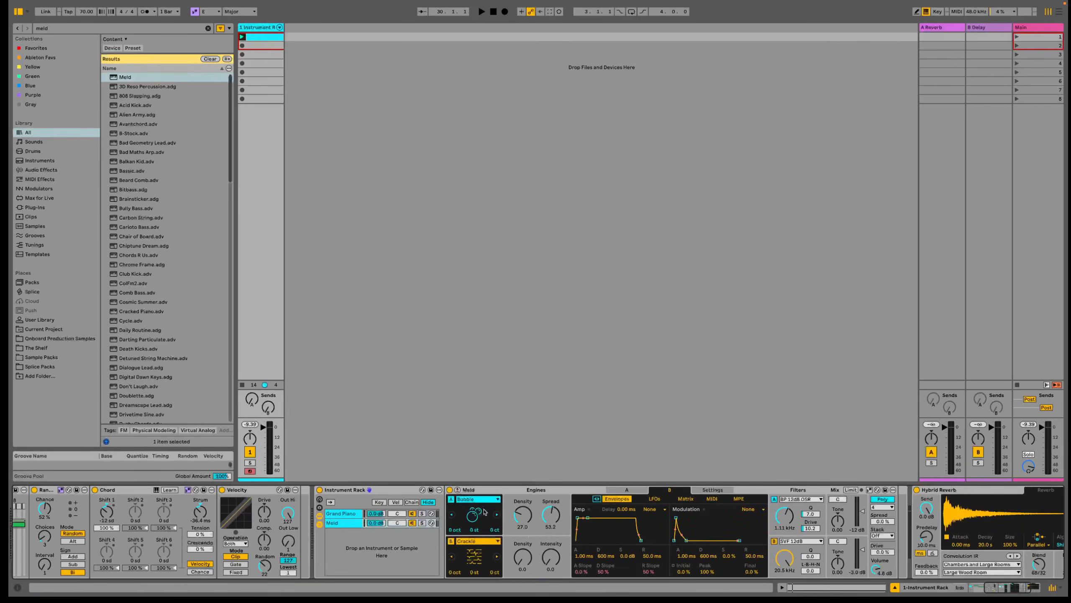
{"action": "left_click", "coordinate": [422, 522]}
Set the Crackle engine's Density to about 73, its Intensity to about 69 and its octave to 2 oct while auditioning.
{"action": "left_click_drag", "start_coordinate": [523, 557], "coordinate": [523, 517]}
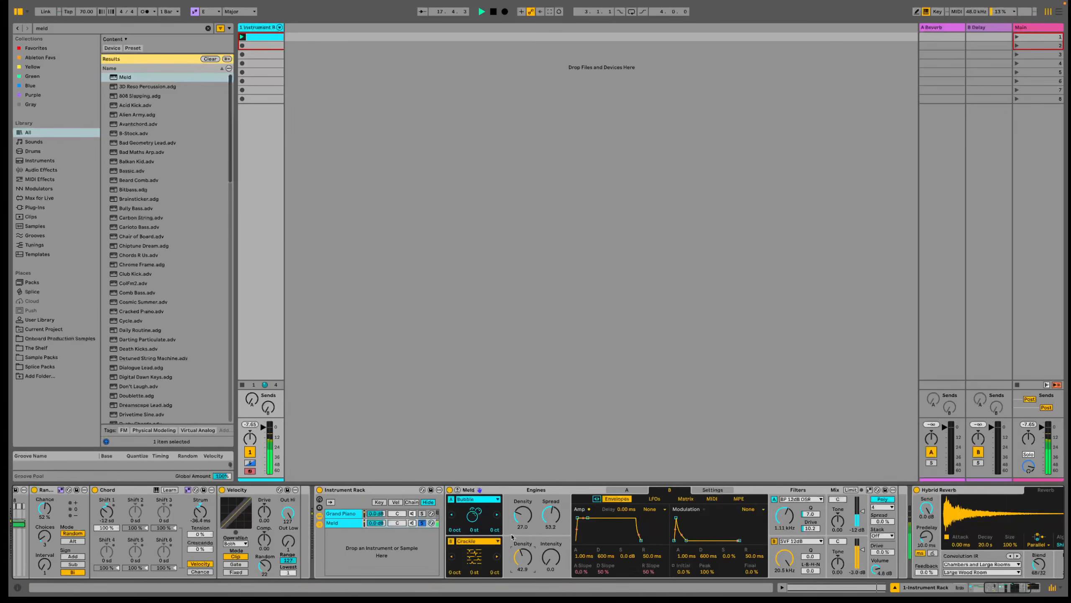
{"action": "left_click_drag", "start_coordinate": [553, 559], "coordinate": [553, 506]}
{"action": "left_click_drag", "start_coordinate": [521, 560], "coordinate": [521, 521]}
{"action": "left_click_drag", "start_coordinate": [547, 560], "coordinate": [548, 561]}
{"action": "key", "text": "space"}
{"action": "left_click_drag", "start_coordinate": [455, 572], "coordinate": [455, 565]}
{"action": "key", "text": "space"}
Set engine B's filter to HP 12dB MS2 and lower engine B's volume to about -28 dB.
{"action": "left_click", "coordinate": [800, 541]}
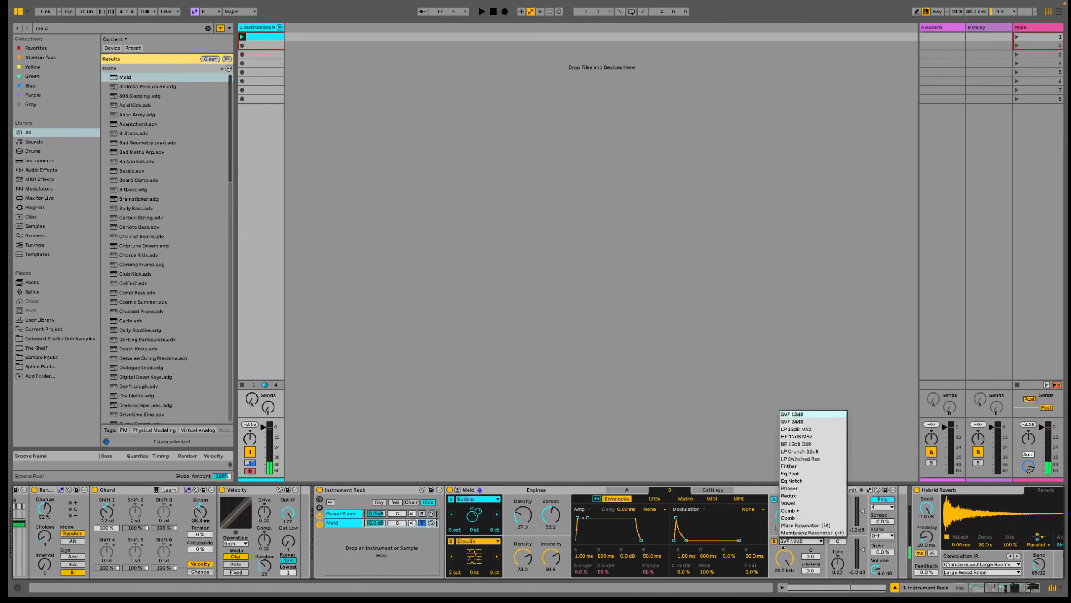
{"action": "left_click", "coordinate": [802, 436]}
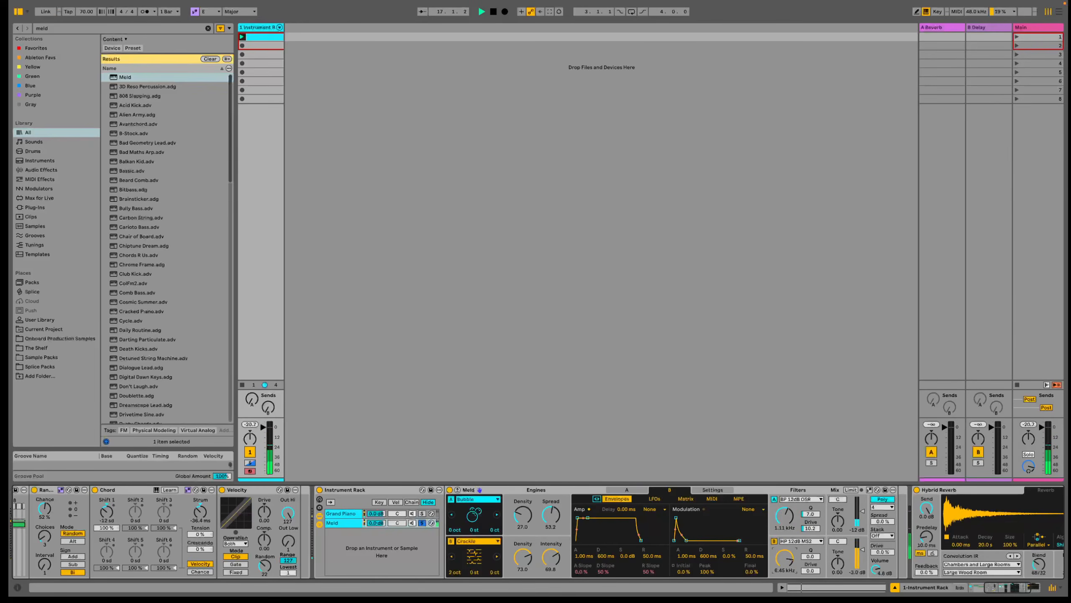
{"action": "left_click_drag", "start_coordinate": [863, 550], "coordinate": [864, 561]}
{"action": "key", "text": "space"}
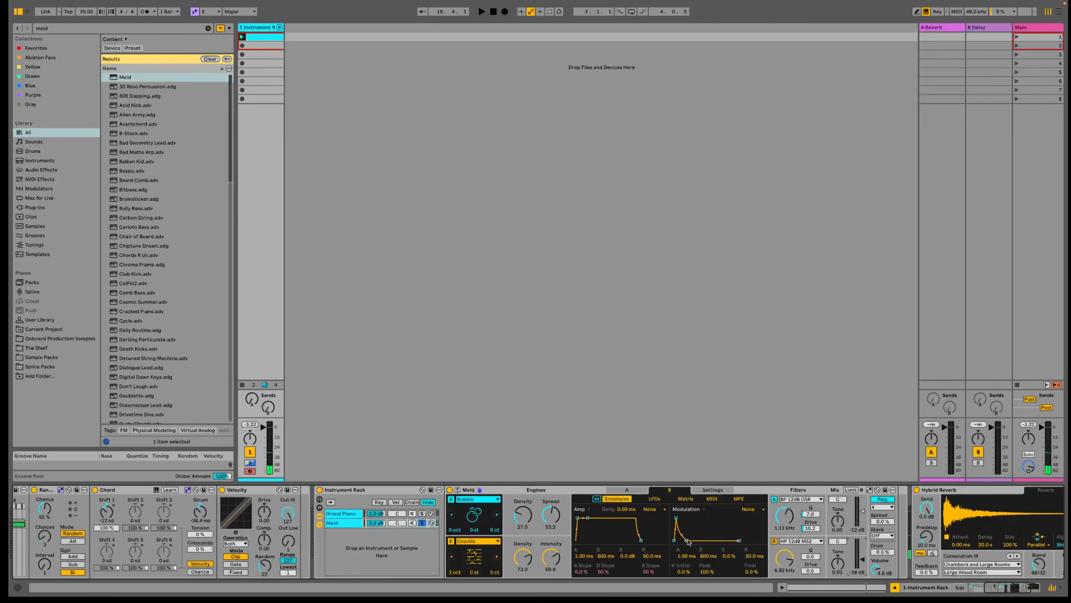
Audition the Euclid shape on engine B's LFO 1, but settle on Wander at a rate of 0.33 Hz.
{"action": "left_click", "coordinate": [654, 499]}
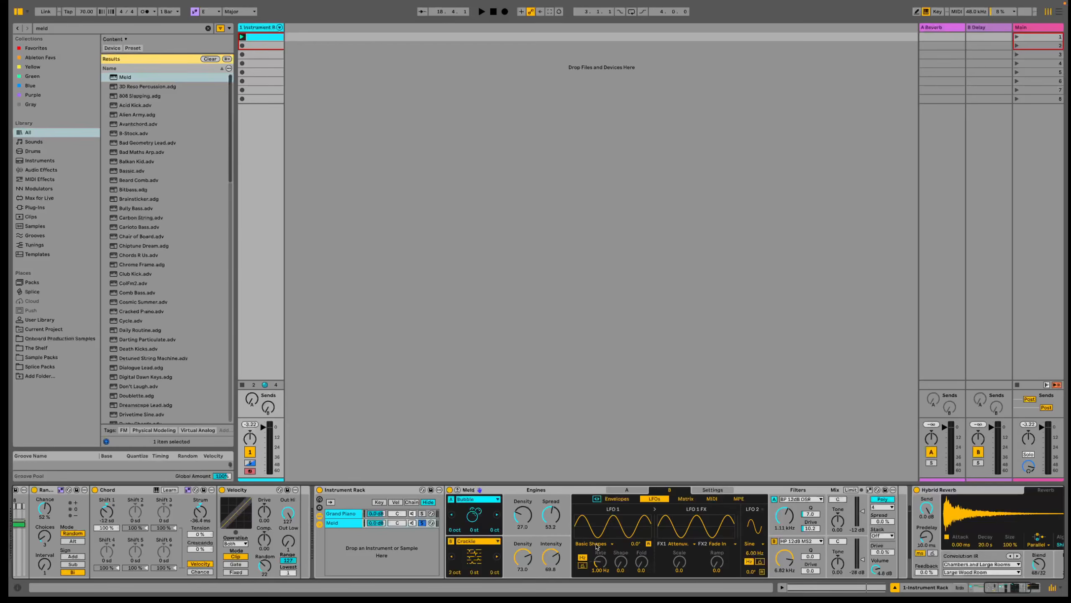
{"action": "left_click", "coordinate": [597, 545]}
{"action": "left_click", "coordinate": [597, 528]}
{"action": "key", "text": "space"}
{"action": "key", "text": "space"}
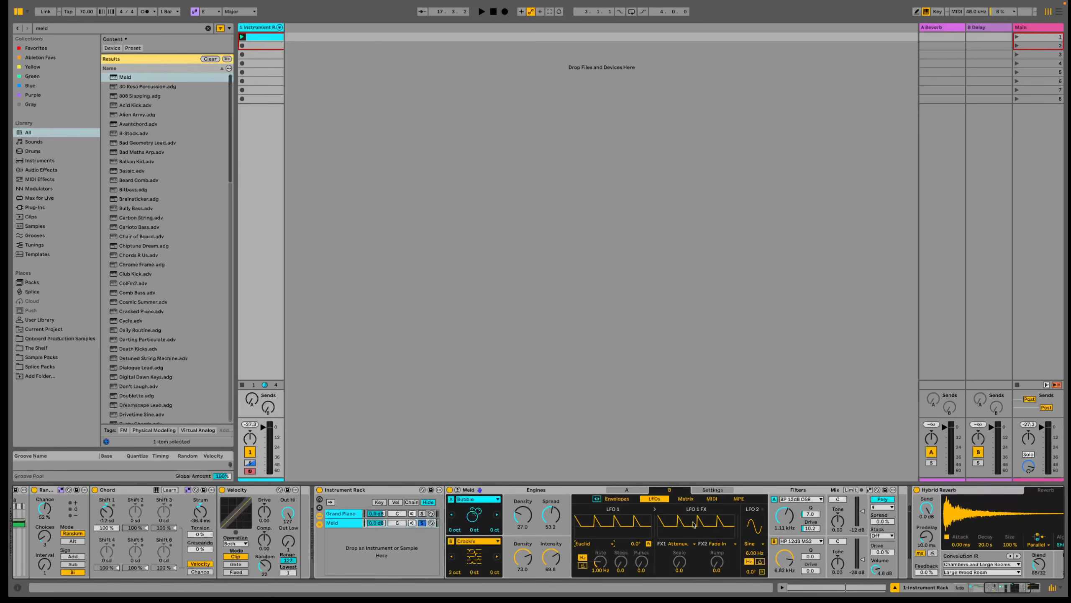
{"action": "left_click", "coordinate": [597, 544]}
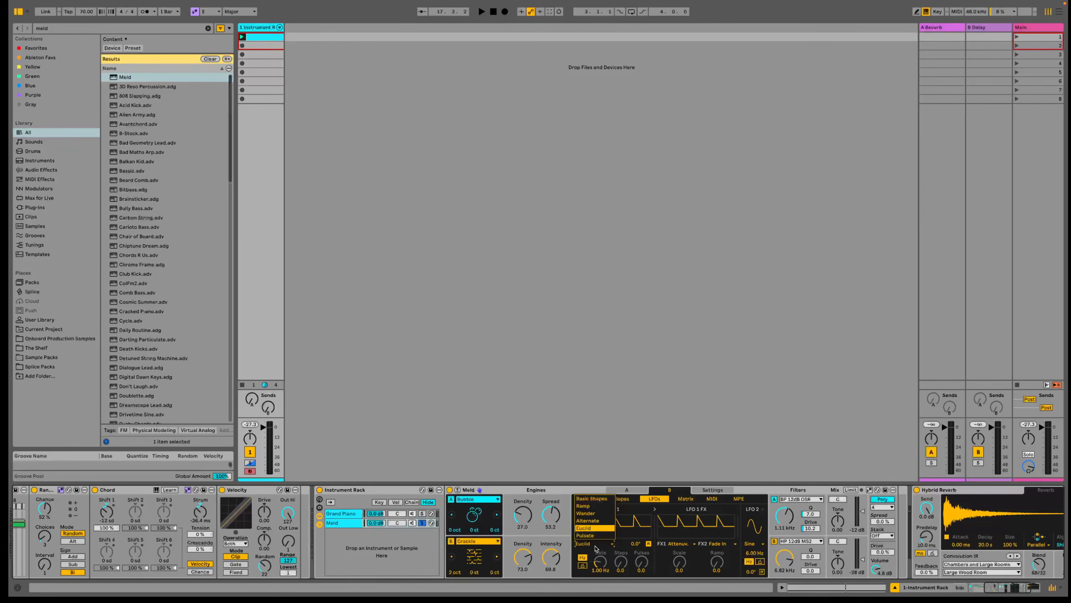
{"action": "left_click", "coordinate": [608, 518]}
{"action": "left_click_drag", "start_coordinate": [598, 561], "coordinate": [598, 575]}
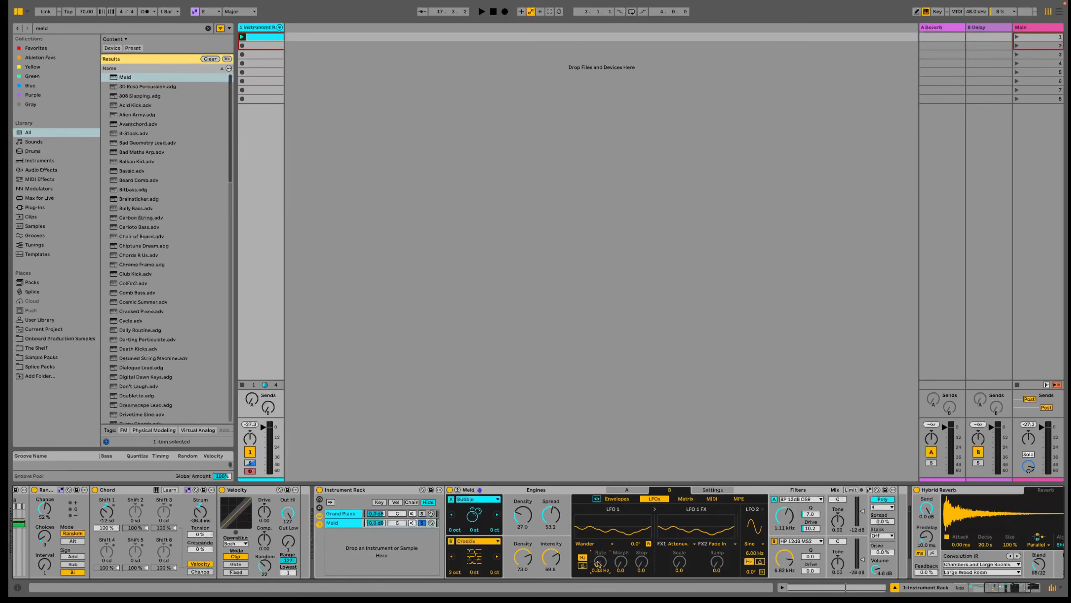
Reduce the Crackle engine's Density to about 1.6 and its Intensity to about 63.5 during playback.
{"action": "key", "text": "space"}
{"action": "left_click_drag", "start_coordinate": [552, 562], "coordinate": [523, 579]}
{"action": "key", "text": "space"}
Modulate engine B's Osc Macro 1 with LFO 1 by about 45 in the modulation matrix and start playback.
{"action": "left_click", "coordinate": [686, 499]}
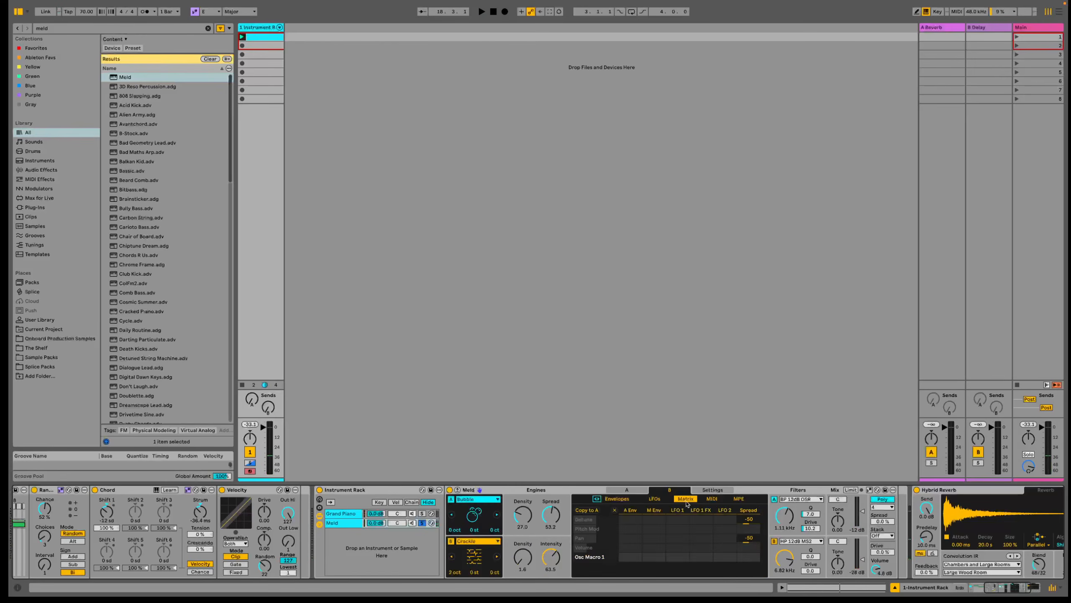
{"action": "left_click_drag", "start_coordinate": [678, 556], "coordinate": [678, 545]}
{"action": "key", "text": "space"}
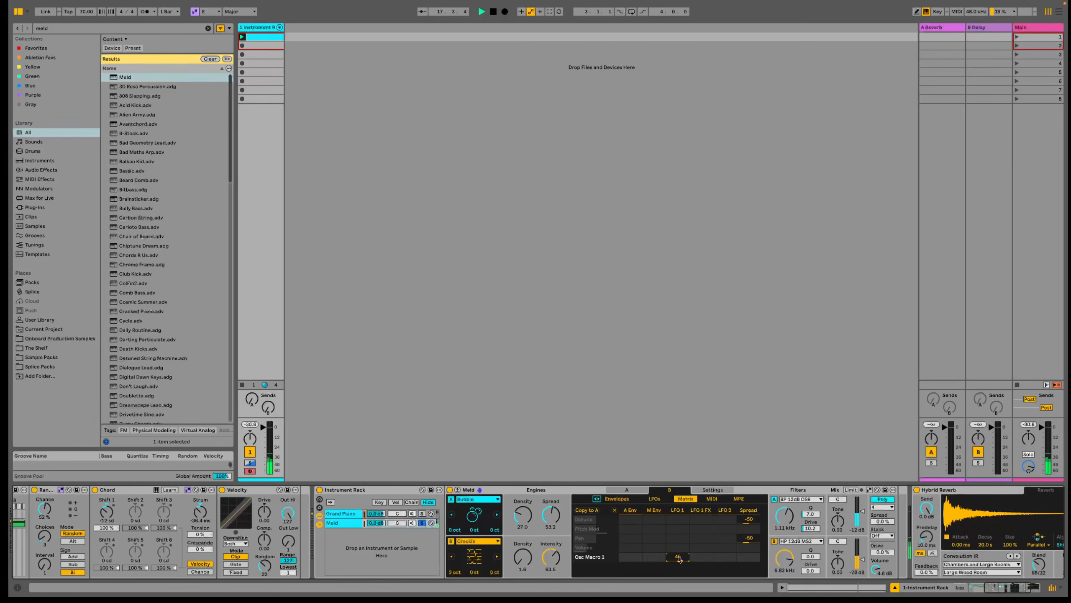
Raise engine B's volume to about -22 dB and its filter frequency to 20.0 kHz.
{"action": "left_click_drag", "start_coordinate": [866, 562], "coordinate": [867, 558]}
{"action": "mouse_move", "coordinate": [785, 558]}
{"action": "left_mouse_down"}
{"action": "mouse_move", "coordinate": [785, 580]}
{"action": "mouse_move", "coordinate": [785, 541]}
{"action": "left_mouse_up"}
Set engine B's LFO 2 to a Sine wave at a rate of 0.01 Hz.
{"action": "left_click", "coordinate": [654, 498]}
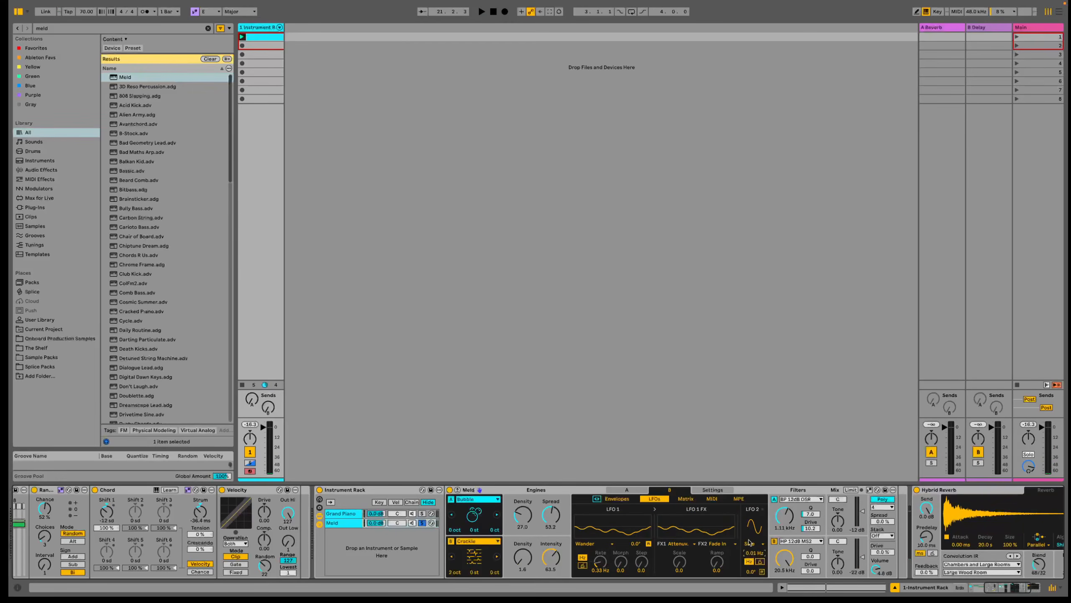
{"action": "left_click", "coordinate": [749, 543]}
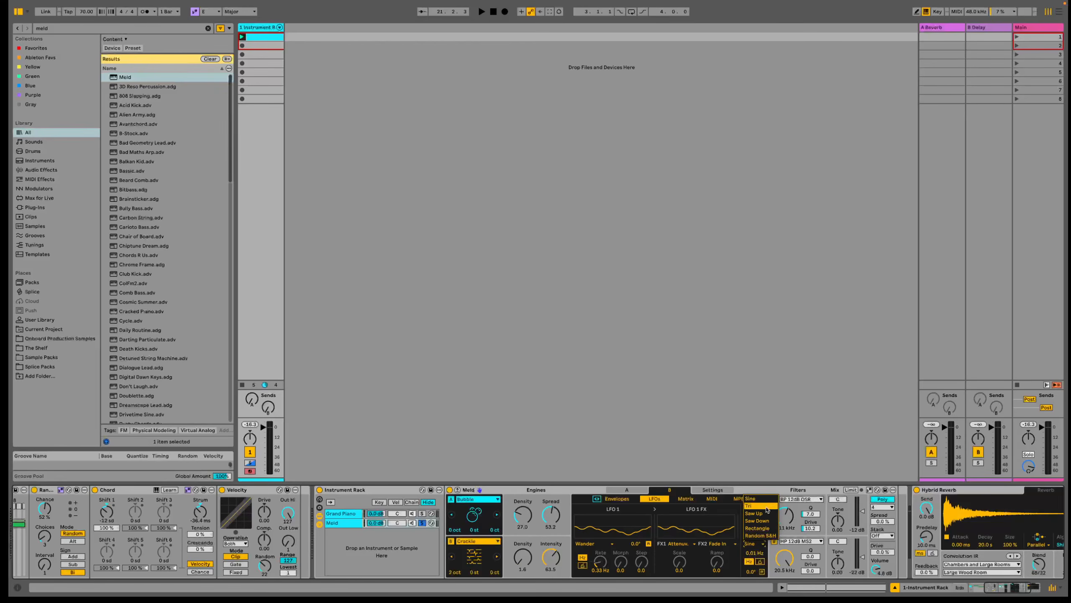
{"action": "left_click", "coordinate": [751, 498]}
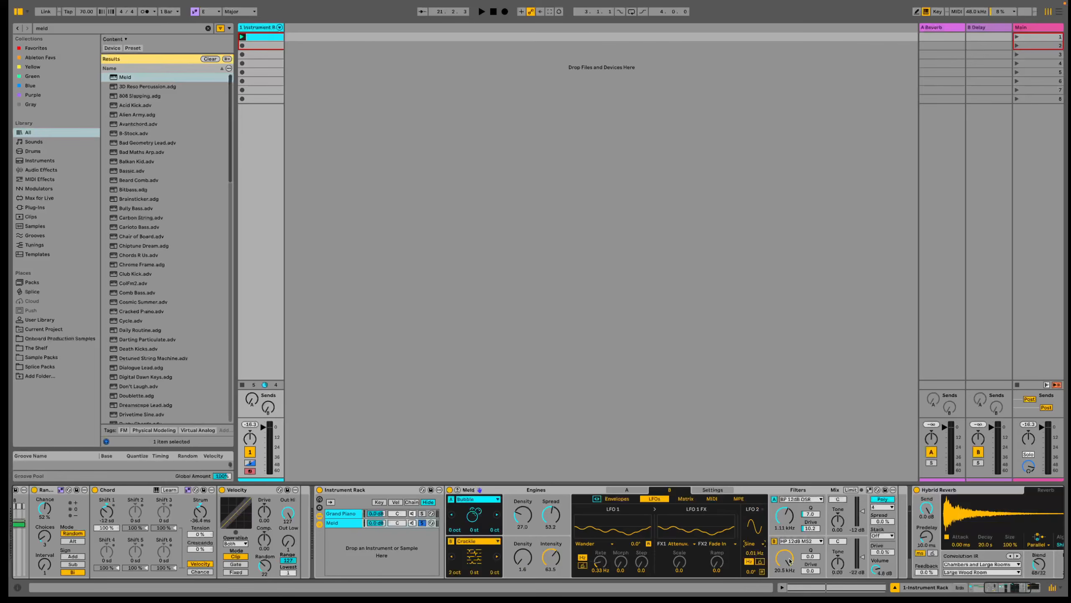
Modulate engine B's filter frequency with LFO 2 by about -48 and raise engine B's volume during playback.
{"action": "left_click", "coordinate": [690, 500]}
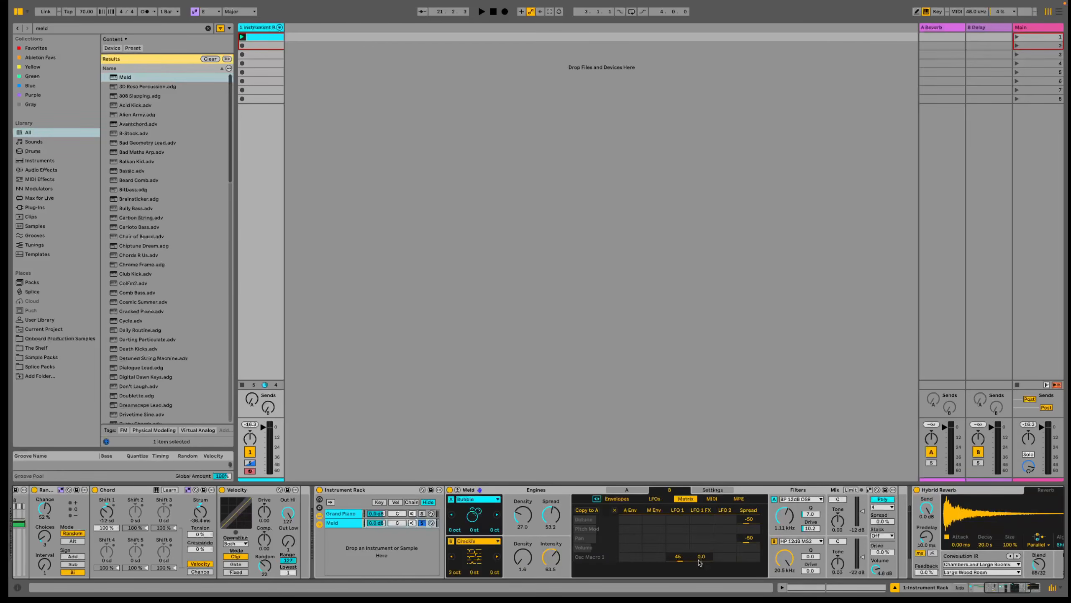
{"action": "left_click", "coordinate": [790, 561]}
{"action": "left_click_drag", "start_coordinate": [724, 566], "coordinate": [724, 579]}
{"action": "key", "text": "space"}
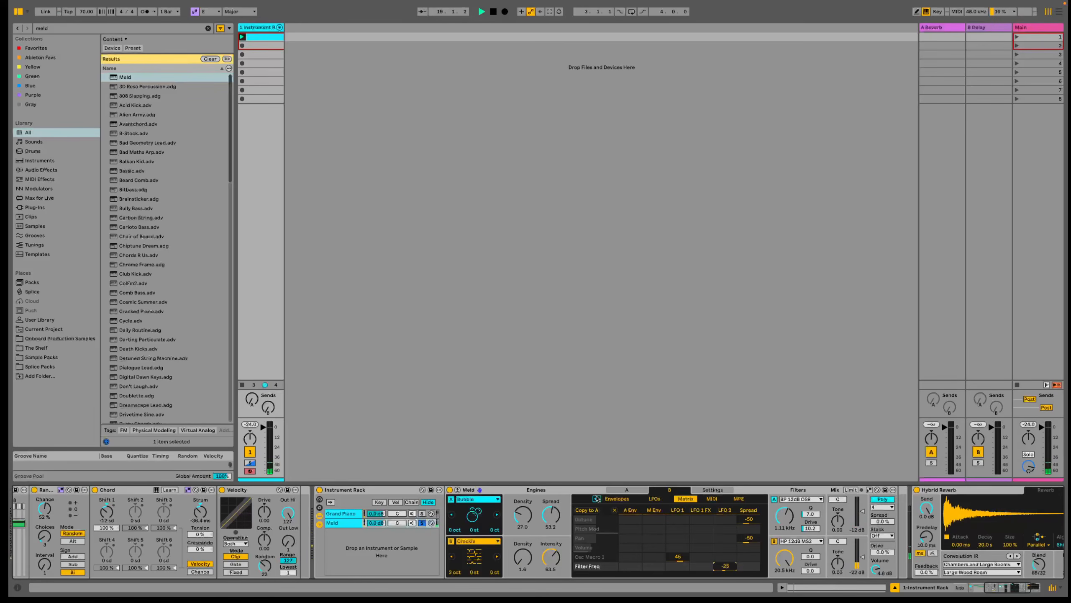
{"action": "left_click_drag", "start_coordinate": [722, 570], "coordinate": [722, 585]}
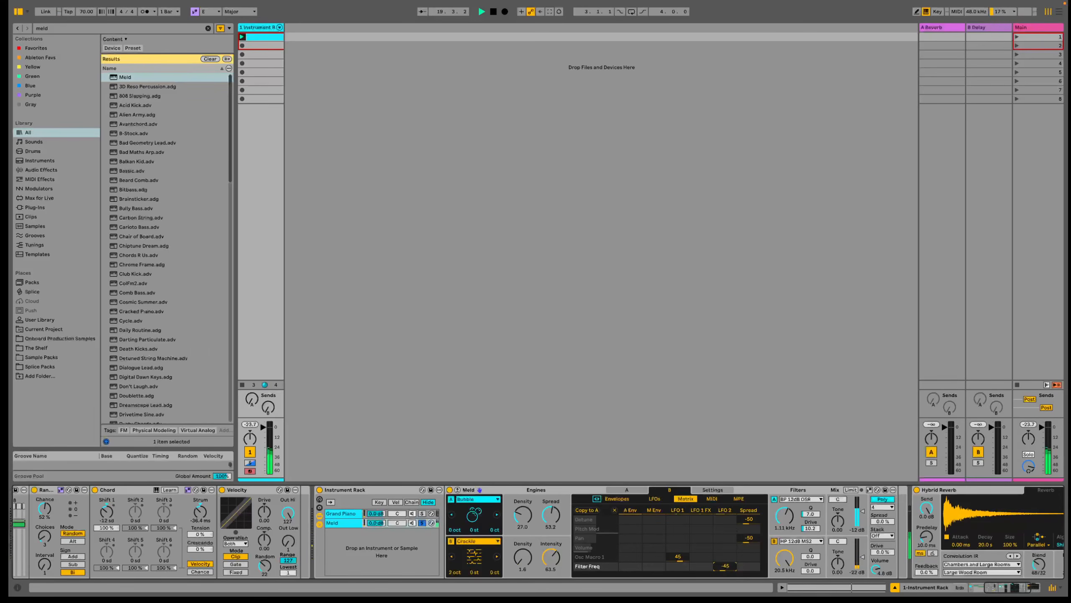
{"action": "left_click_drag", "start_coordinate": [863, 559], "coordinate": [862, 553]}
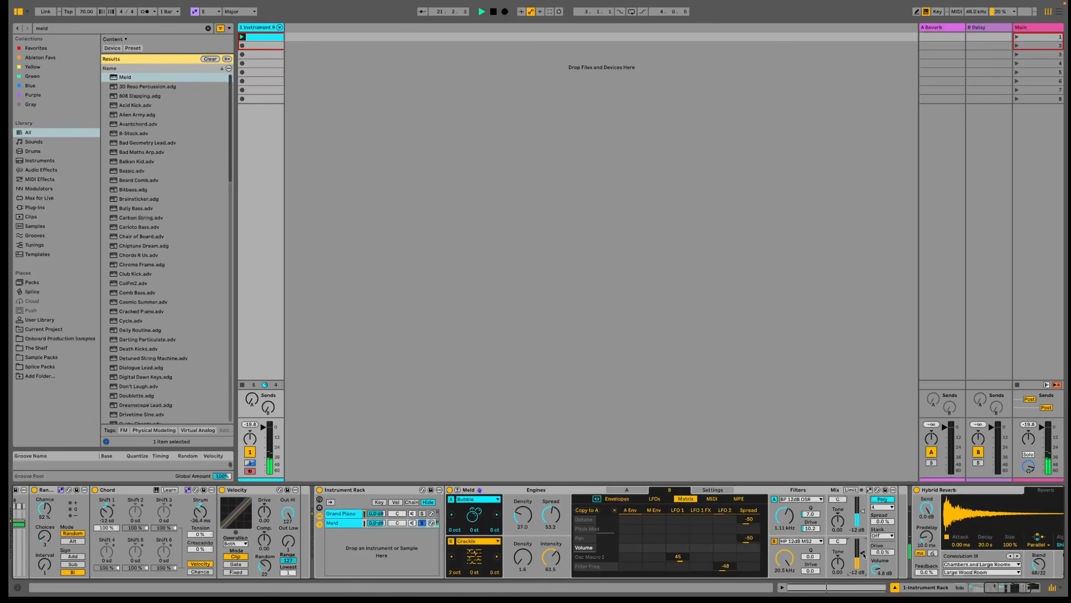
Set LFO 2's rate to 0.05 Hz on engine B and unsolo the Meld chain.
{"action": "left_click", "coordinate": [655, 499]}
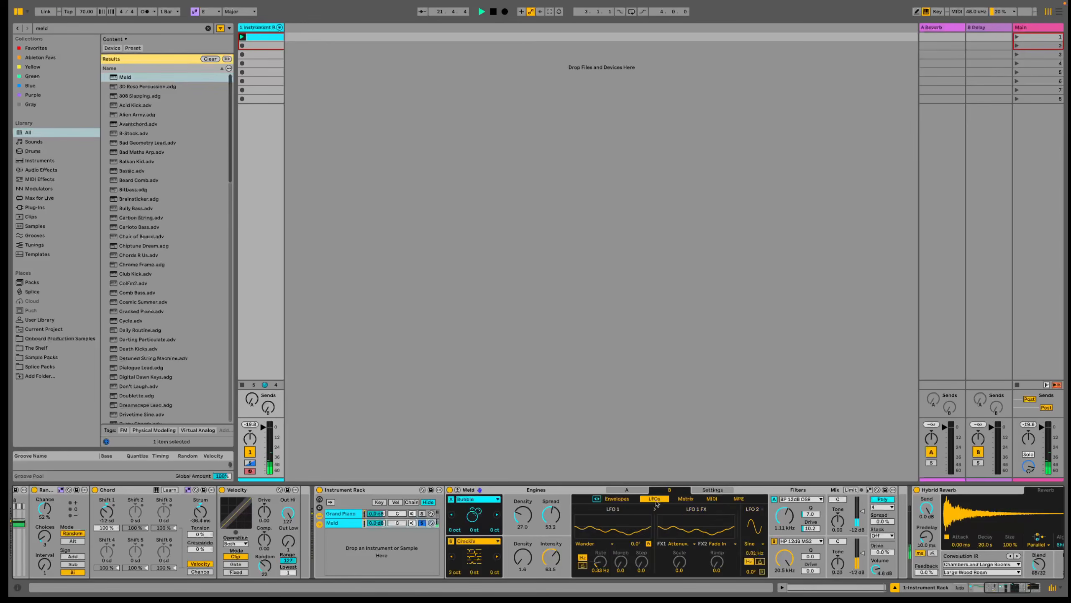
{"action": "left_click_drag", "start_coordinate": [755, 554], "coordinate": [754, 551]}
{"action": "left_click_drag", "start_coordinate": [755, 555], "coordinate": [754, 562]}
{"action": "left_click", "coordinate": [423, 524]}
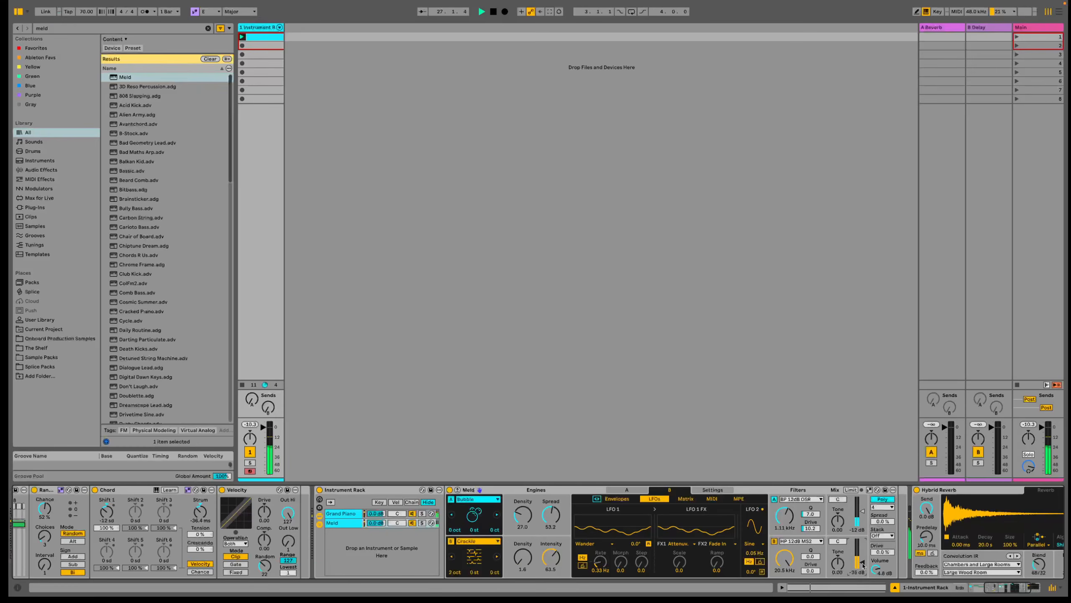
Set engine B's amp envelope attack to about 421 ms and its release to about 792 ms.
{"action": "left_click", "coordinate": [620, 499]}
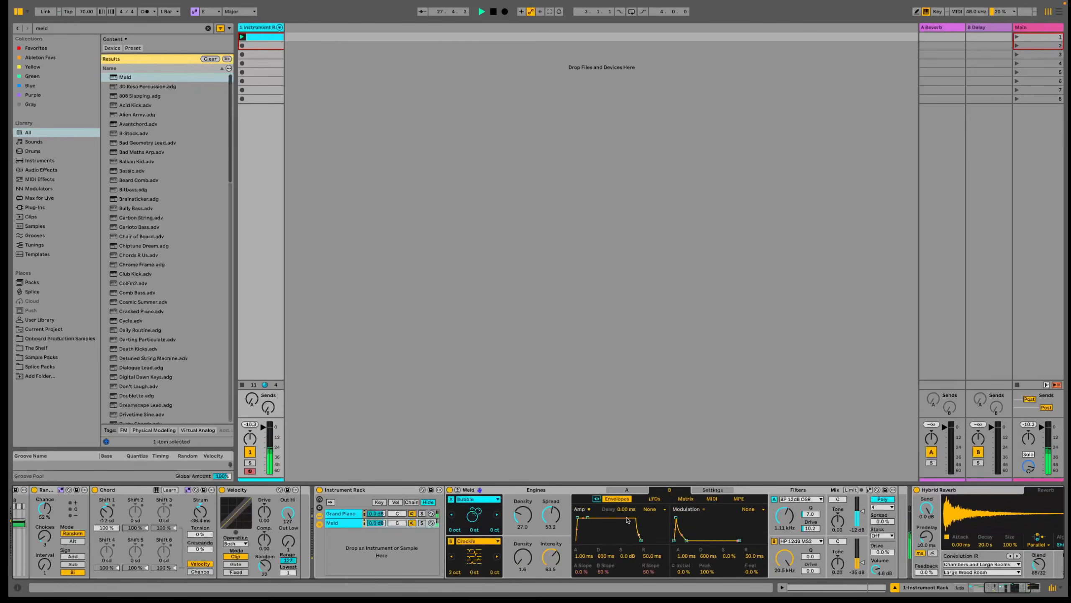
{"action": "left_click_drag", "start_coordinate": [583, 557], "coordinate": [583, 517]}
{"action": "left_click_drag", "start_coordinate": [650, 557], "coordinate": [650, 533]}
Rename the instrument rack track as "Piano" and stop playback.
{"action": "double_click", "coordinate": [262, 31]}
{"action": "type", "text": "P"}
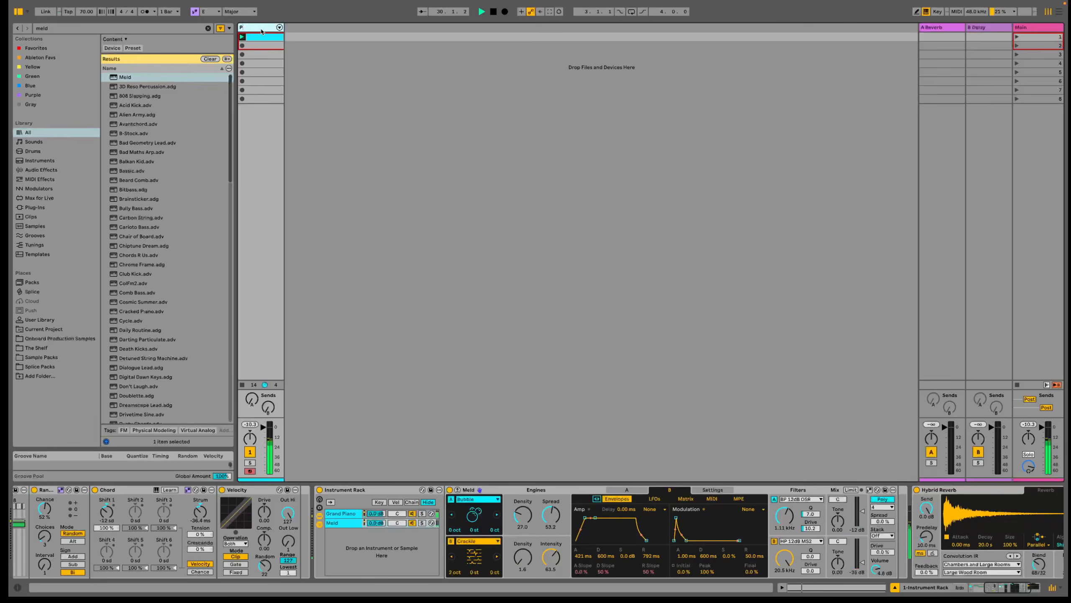
{"action": "type", "text": "iano"}
{"action": "key", "text": "Return"}
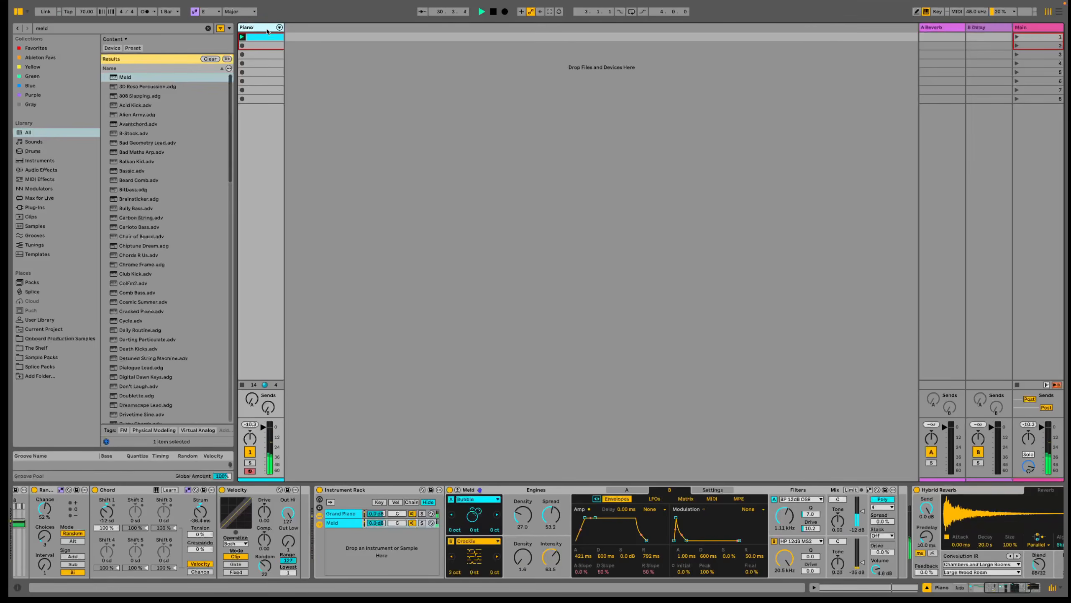
{"action": "key", "text": "space"}
Search the whole library for "jazz bass" and look through the results.
{"action": "left_click", "coordinate": [34, 141]}
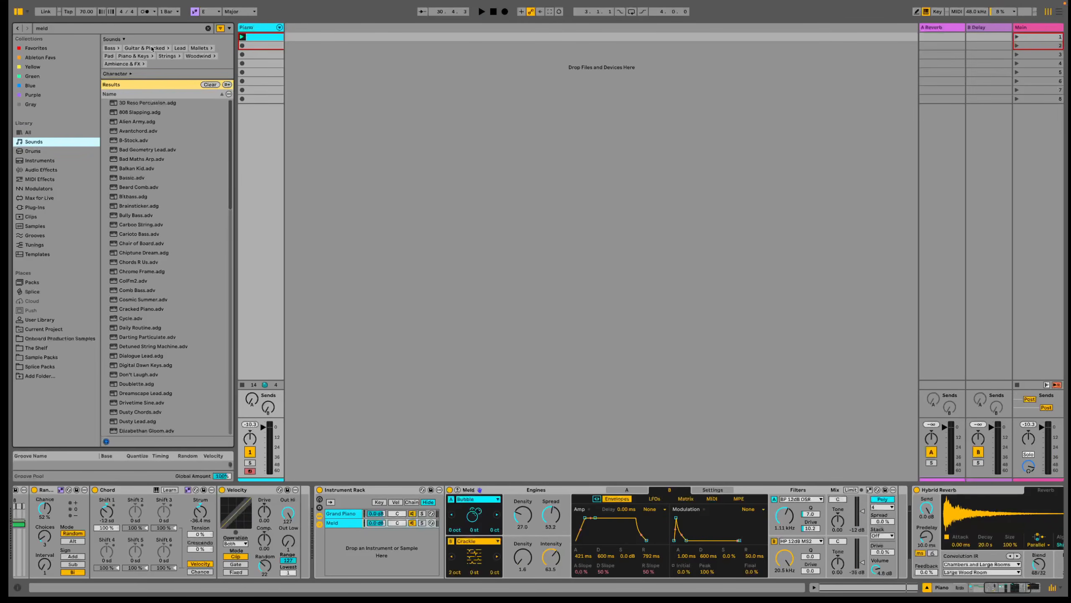
{"action": "key", "text": "ctrl+f"}
{"action": "type", "text": "jazz b"}
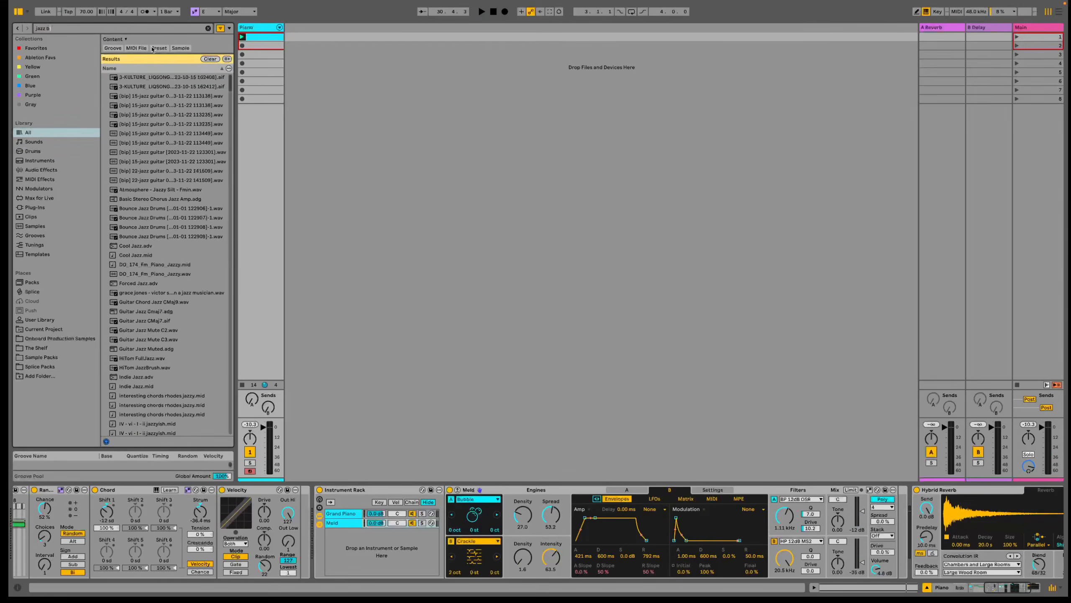
{"action": "type", "text": "ass"}
{"action": "scroll", "coordinate": [183, 134], "scroll_direction": "down", "scroll_amount": 2}
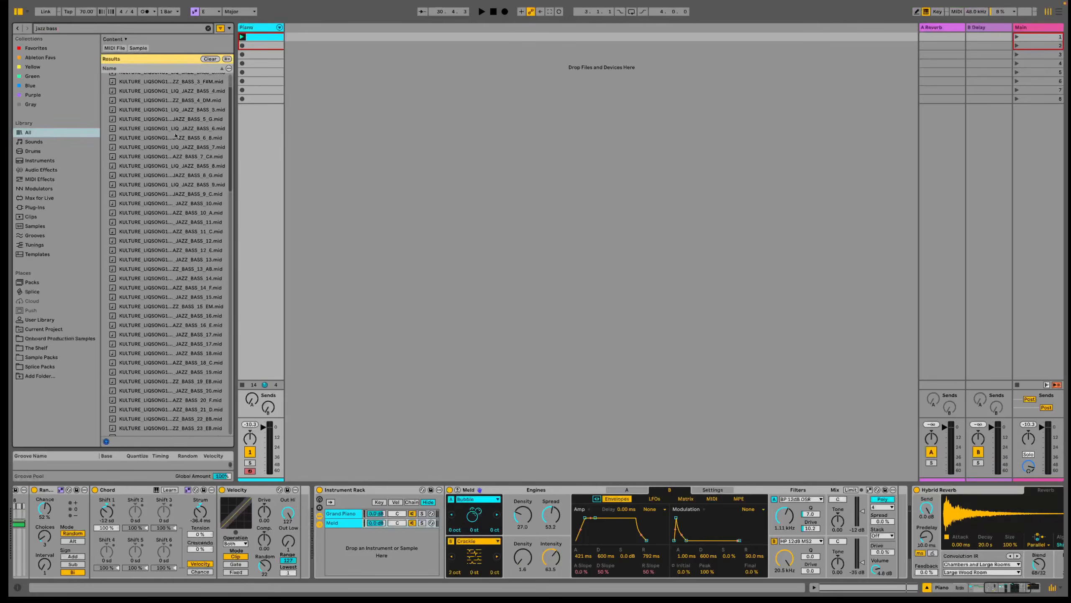
Restrict the library search to Sounds and shorten the search term to "jazz".
{"action": "left_click", "coordinate": [34, 142]}
{"action": "left_click", "coordinate": [124, 32]}
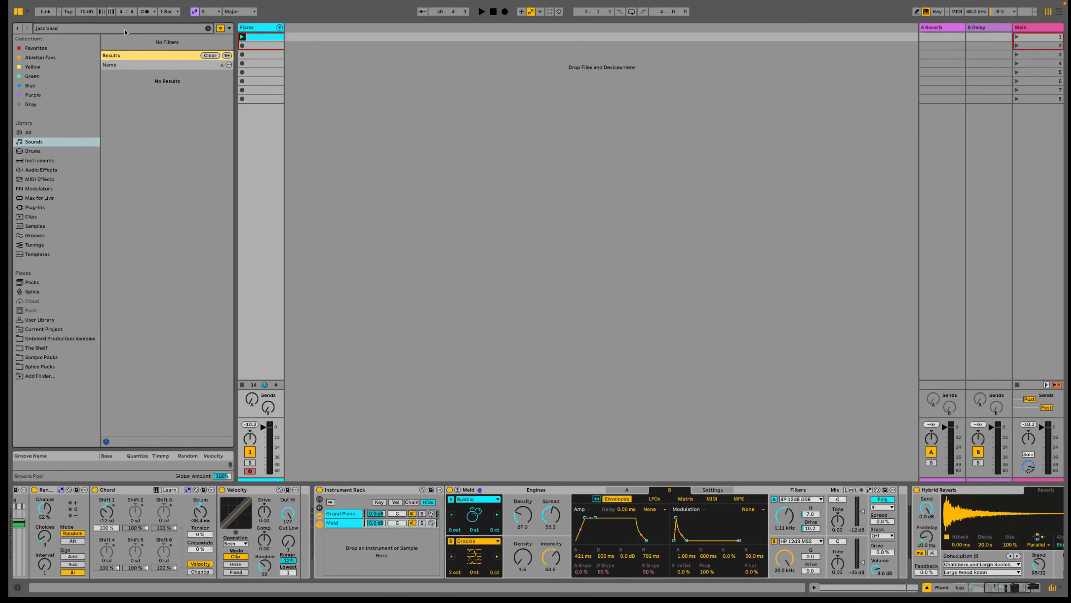
{"action": "key", "text": "BackSpace"}
{"action": "key", "text": "BackSpace"}
{"action": "key", "text": "BackSpace"}
{"action": "key", "text": "BackSpace"}
{"action": "key", "text": "BackSpace"}
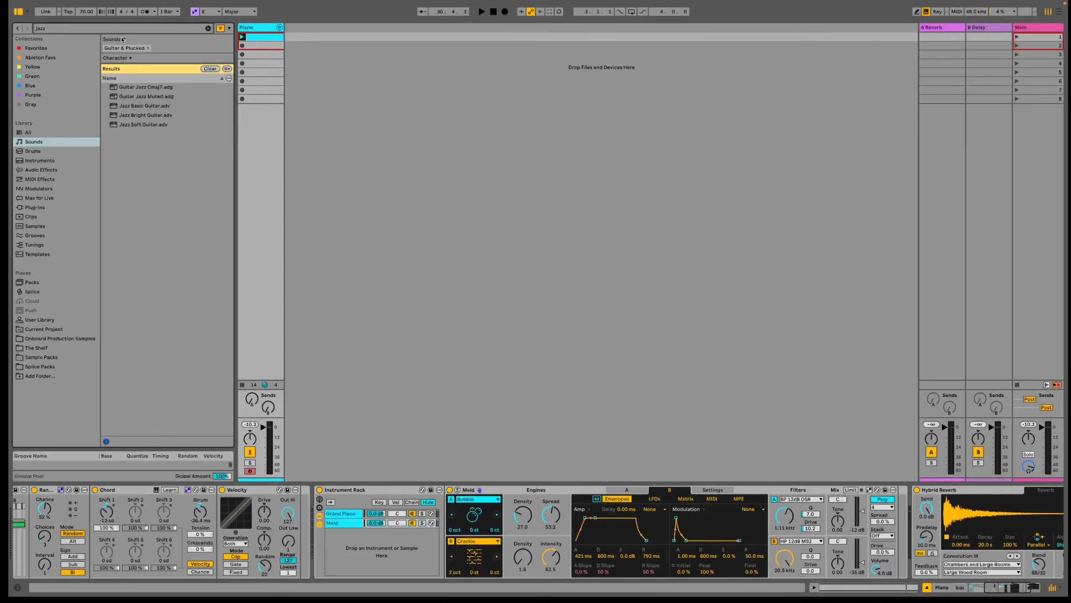
Preview the Jazz Soft Guitar, Guitar Jazz Cmaj7 and Guitar Jazz Muted presets.
{"action": "left_click", "coordinate": [146, 124]}
{"action": "left_click", "coordinate": [143, 87]}
{"action": "left_click", "coordinate": [143, 97]}
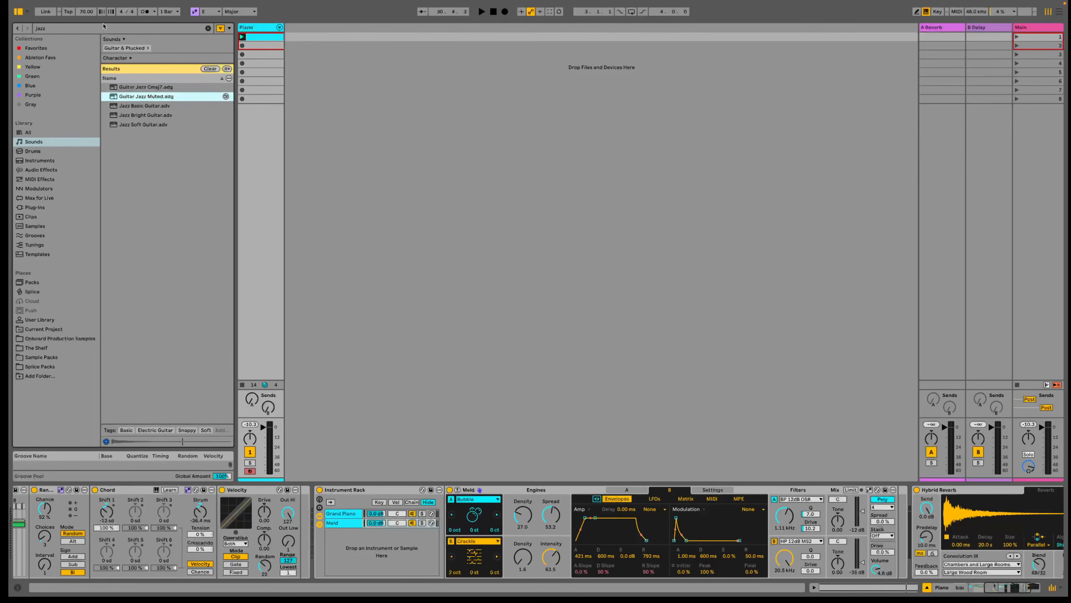
Clear the search term in the Sounds category of the library.
{"action": "left_click", "coordinate": [89, 31]}
{"action": "key", "text": "BackSpace"}
{"action": "key", "text": "BackSpace"}
{"action": "key", "text": "BackSpace"}
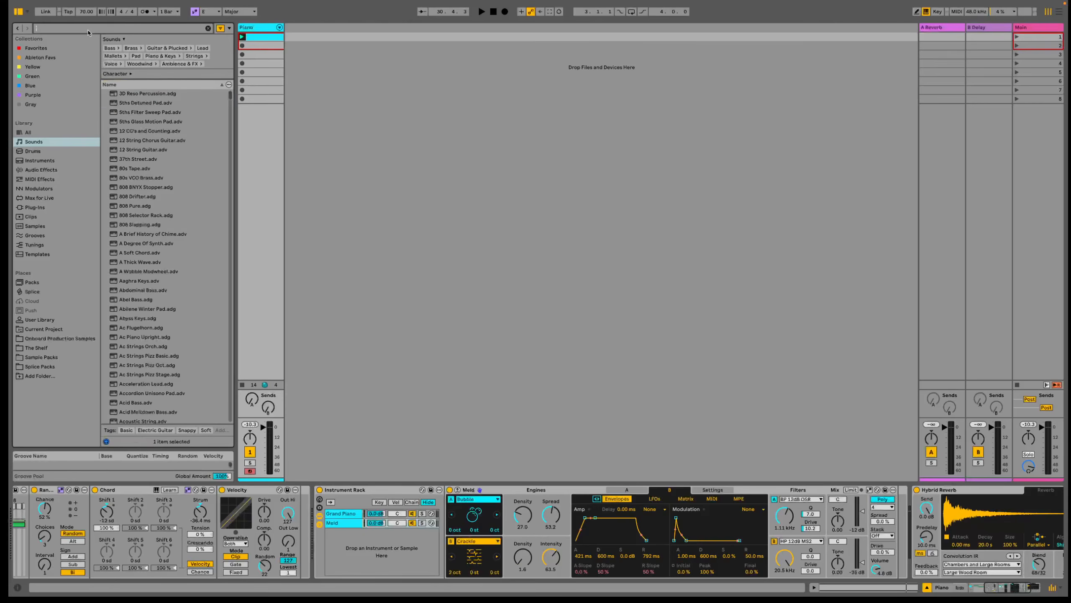
Search Sounds for "upright" and load the Upright Bass preset onto a new track beside the Piano track.
{"action": "type", "text": "upright"}
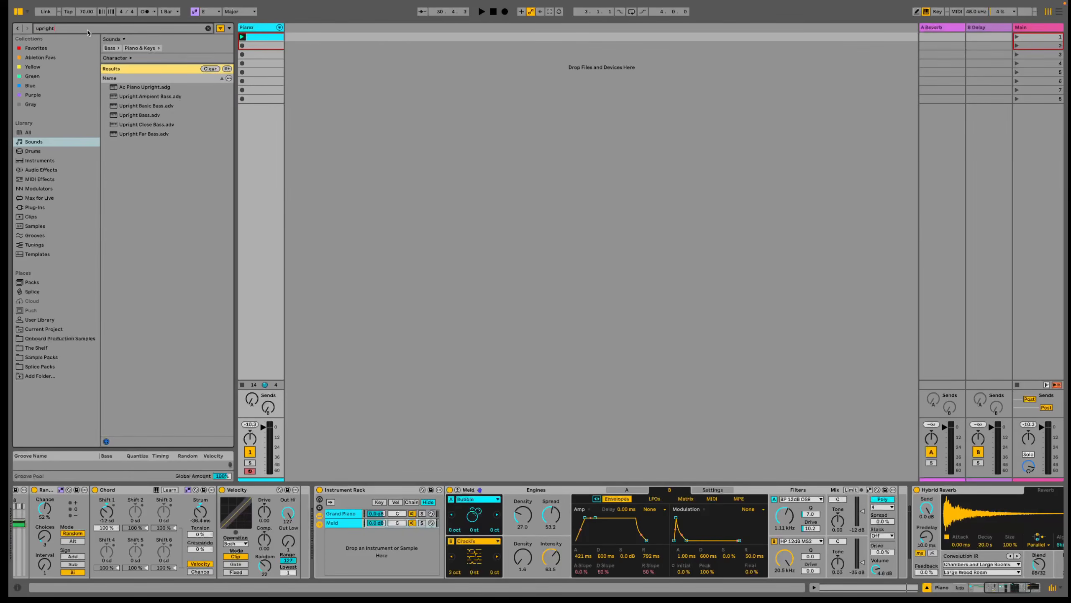
{"action": "left_click", "coordinate": [133, 113]}
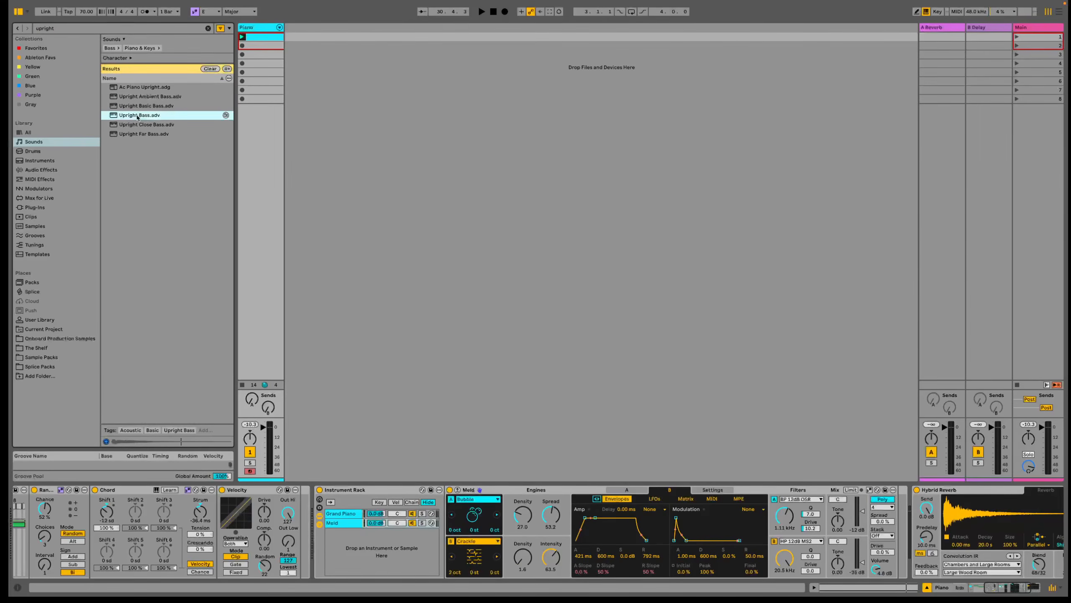
{"action": "left_click_drag", "start_coordinate": [260, 60], "coordinate": [306, 45]}
Create a clip in the first slot of the Upright Bass track and add sixteenth-length E2 notes at 1.1.1, 1.2.4 and 1.3.4.
{"action": "double_click", "coordinate": [310, 38]}
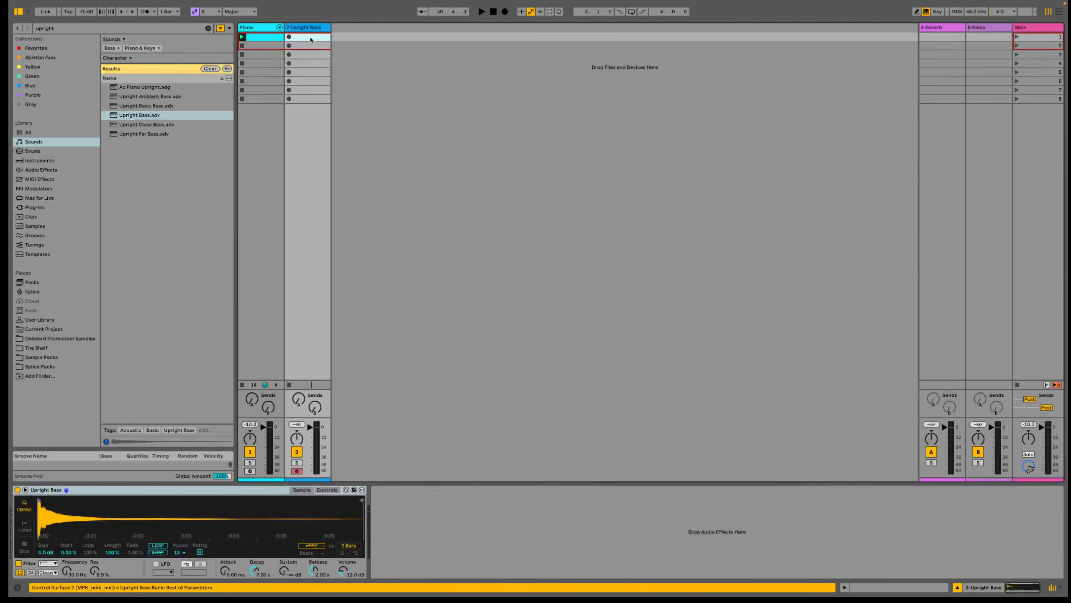
{"action": "scroll", "coordinate": [227, 502], "scroll_direction": "down", "scroll_amount": 5}
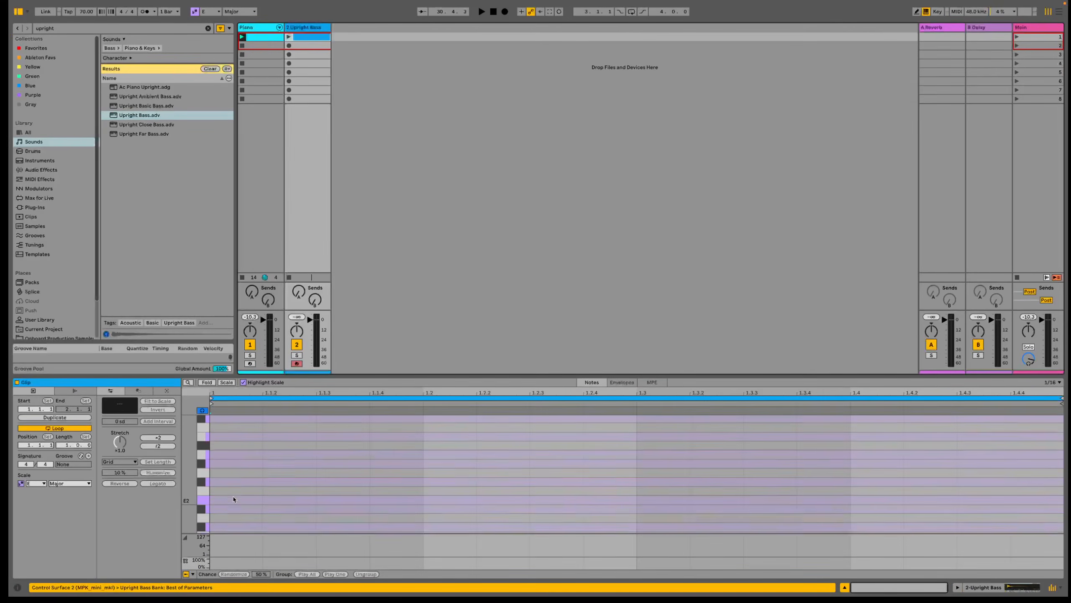
{"action": "double_click", "coordinate": [236, 458]}
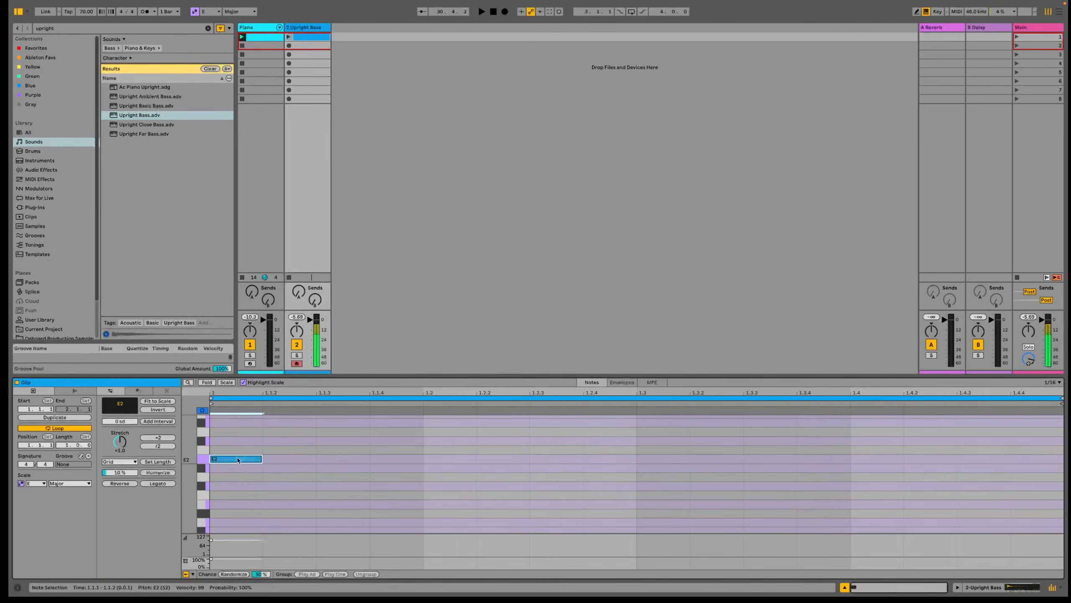
{"action": "double_click", "coordinate": [617, 459]}
{"action": "double_click", "coordinate": [820, 459]}
Transpose all three bass notes down an octave to E1 and extend them to an eighth note each.
{"action": "left_click_drag", "start_coordinate": [836, 439], "coordinate": [243, 495]}
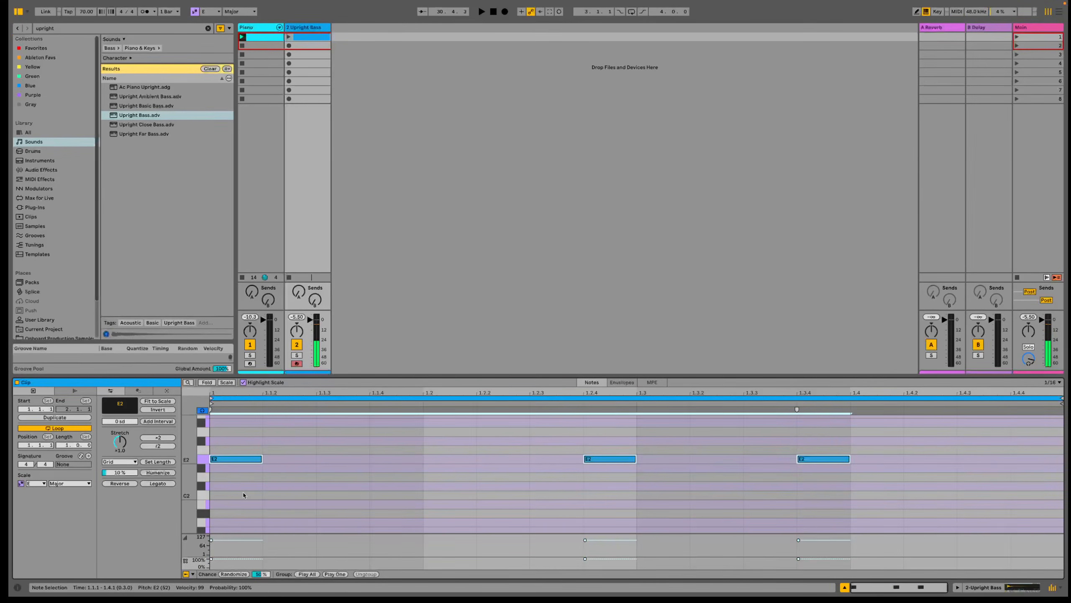
{"action": "key", "text": "shift+Down"}
{"action": "key", "text": "shift+Right"}
Move the second bass note one grid step earlier to 1.2.3 and the third one step later to 1.4.1.
{"action": "left_click", "coordinate": [519, 488]}
{"action": "left_click_drag", "start_coordinate": [607, 495], "coordinate": [655, 563]}
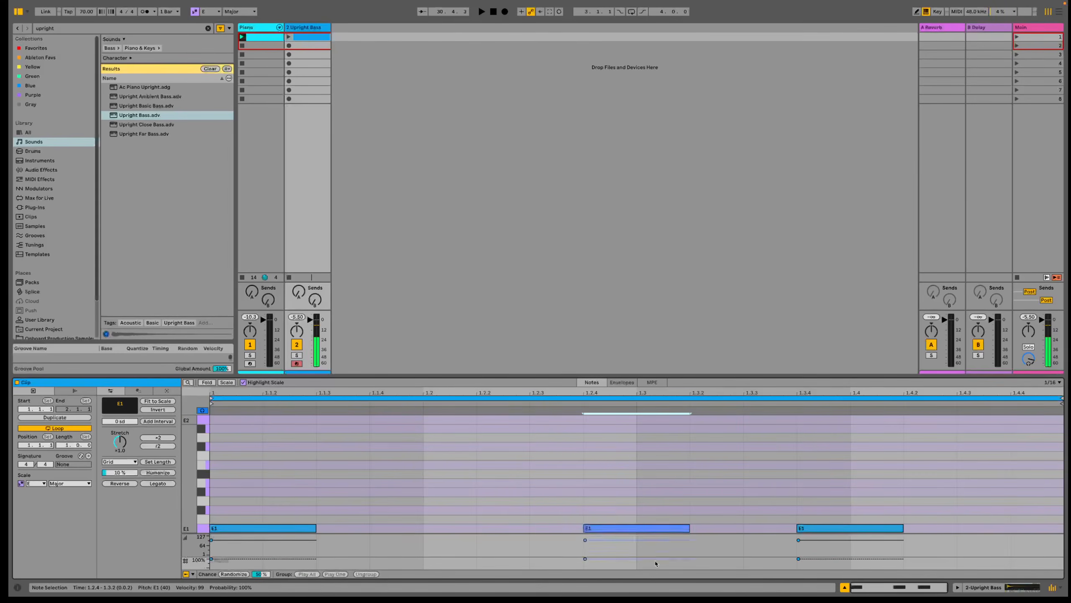
{"action": "key", "text": "Left"}
{"action": "left_click_drag", "start_coordinate": [847, 510], "coordinate": [856, 562]}
{"action": "key", "text": "0"}
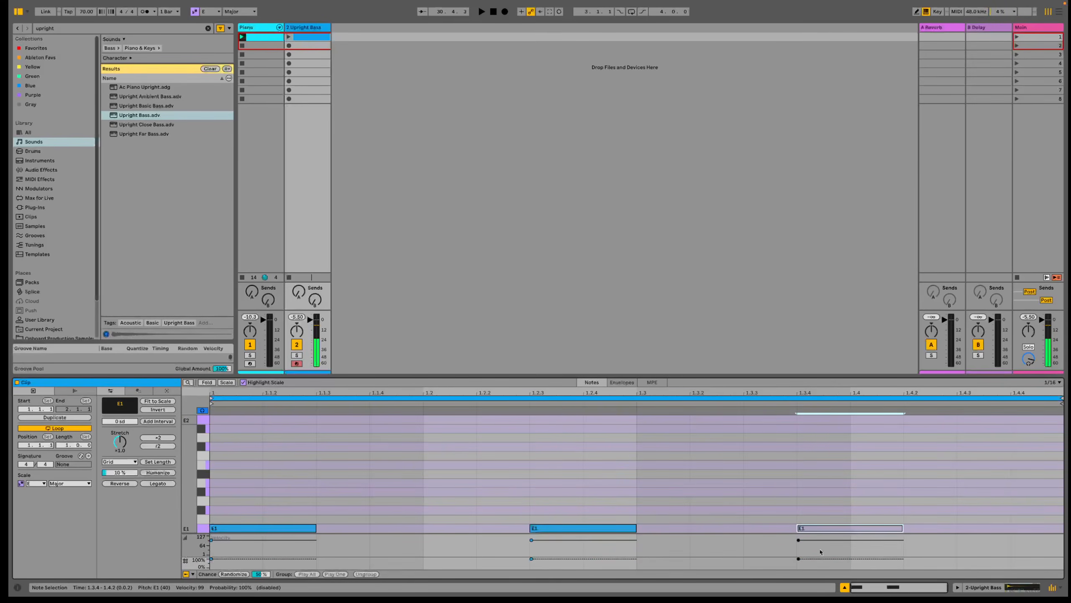
{"action": "key", "text": "0"}
{"action": "key", "text": "Right"}
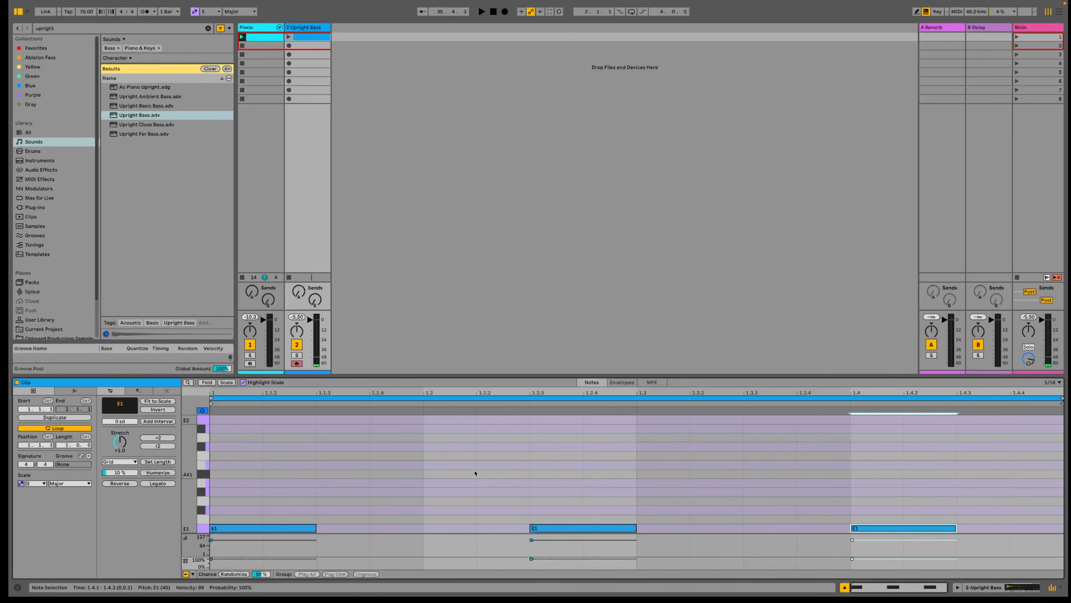
Set the probability of the second and third bass notes to 27% and launch the bass clip.
{"action": "left_click", "coordinate": [516, 479]}
{"action": "left_click_drag", "start_coordinate": [517, 479], "coordinate": [979, 535]}
{"action": "left_click_drag", "start_coordinate": [880, 559], "coordinate": [880, 566]}
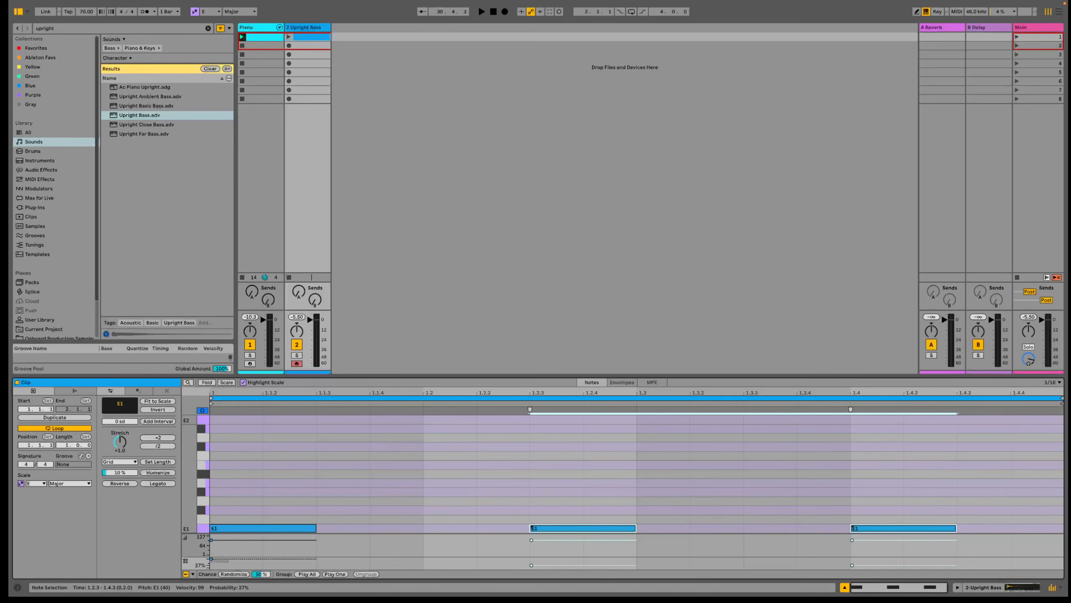
{"action": "left_click", "coordinate": [290, 38]}
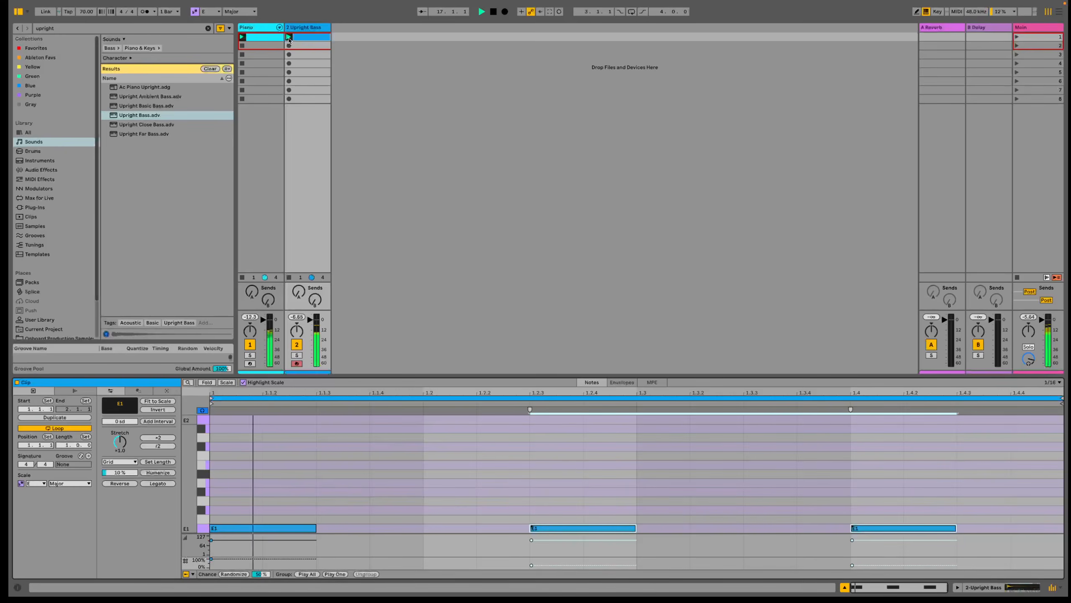
Set the Upright Bass instrument's release to about 8.2 s and limit it to 1 voice.
{"action": "left_click", "coordinate": [304, 321]}
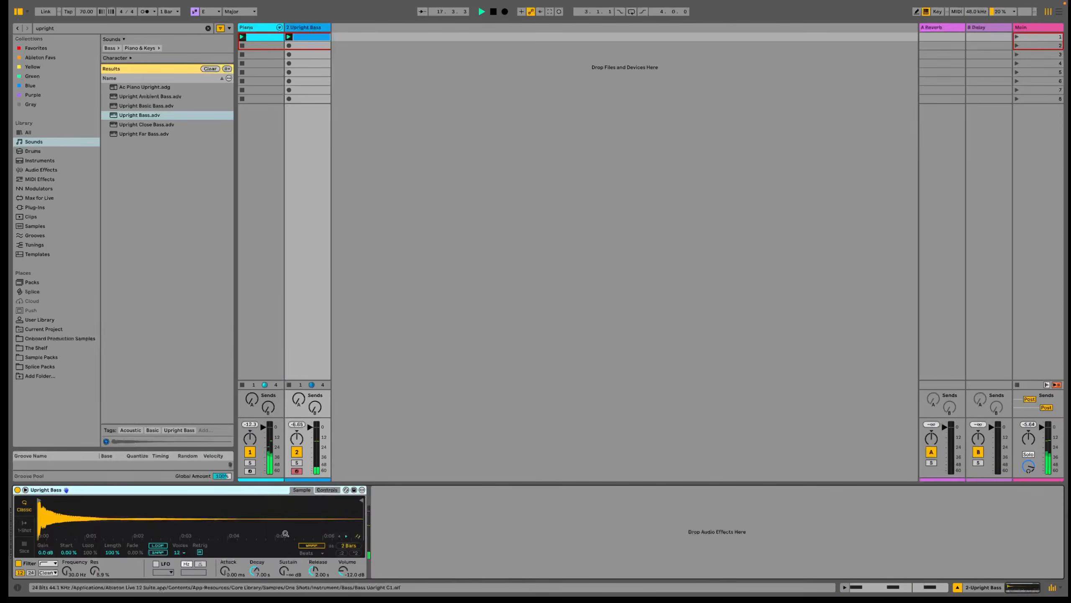
{"action": "left_click_drag", "start_coordinate": [313, 571], "coordinate": [313, 580]}
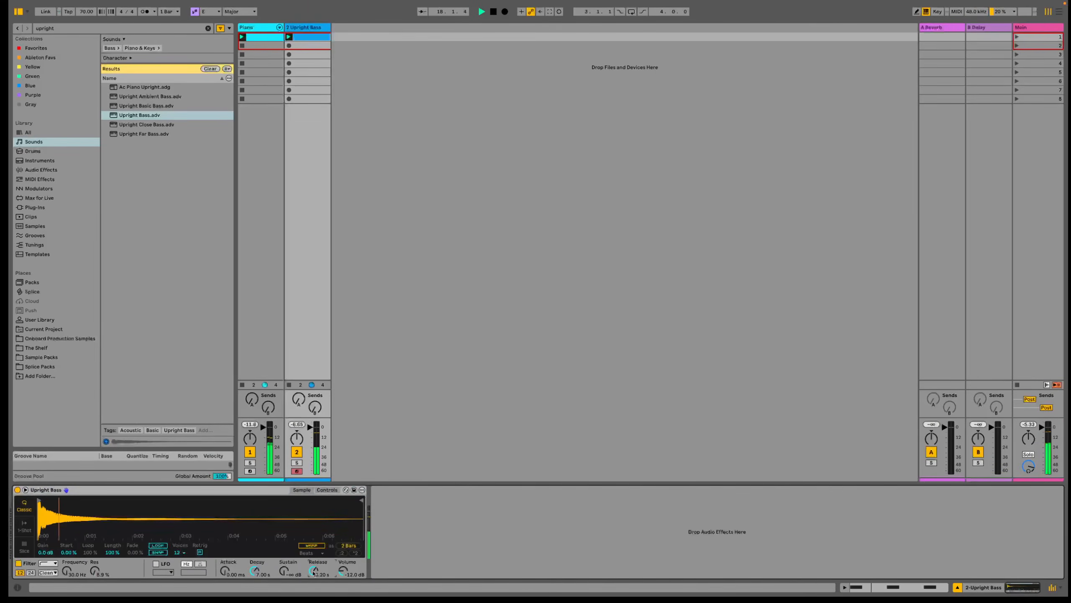
{"action": "left_click", "coordinate": [177, 552]}
{"action": "left_click", "coordinate": [179, 441]}
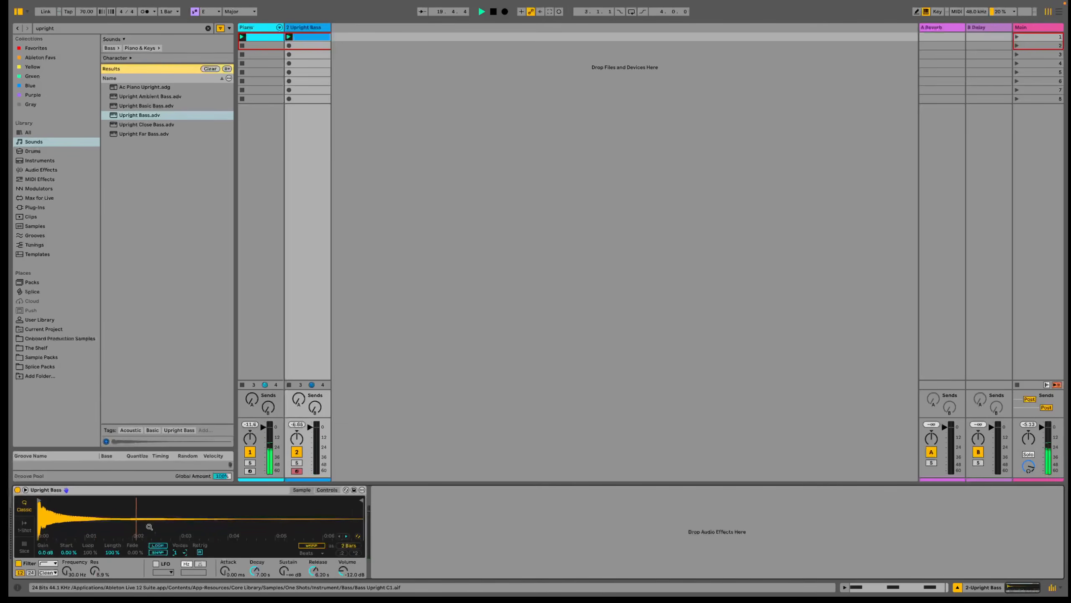
Add a Random device before the Upright Bass, with Chance at 68%, Choices at 2 and Sign set to Bi.
{"action": "key", "text": "ctrl+f"}
{"action": "type", "text": "rand"}
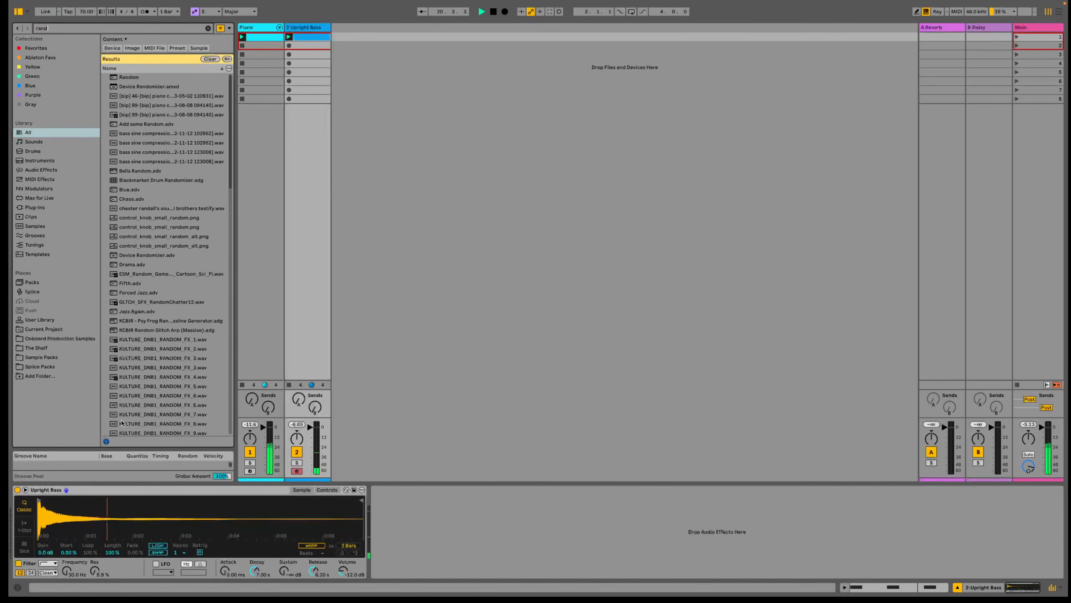
{"action": "key", "text": "Down"}
{"action": "key", "text": "Return"}
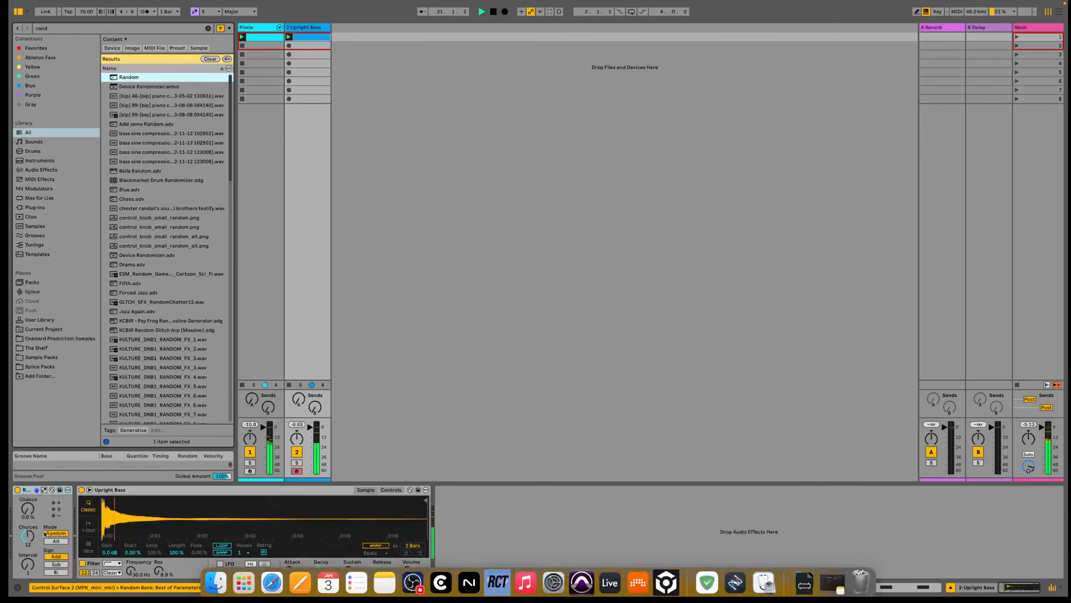
{"action": "left_click_drag", "start_coordinate": [28, 508], "coordinate": [29, 450]}
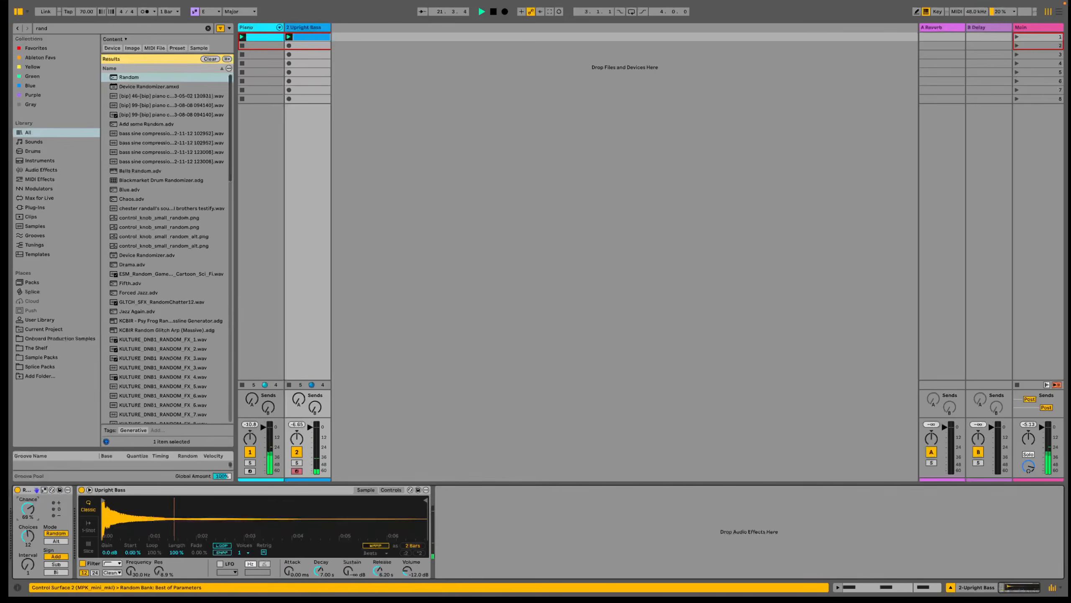
{"action": "left_click_drag", "start_coordinate": [29, 536], "coordinate": [29, 569]}
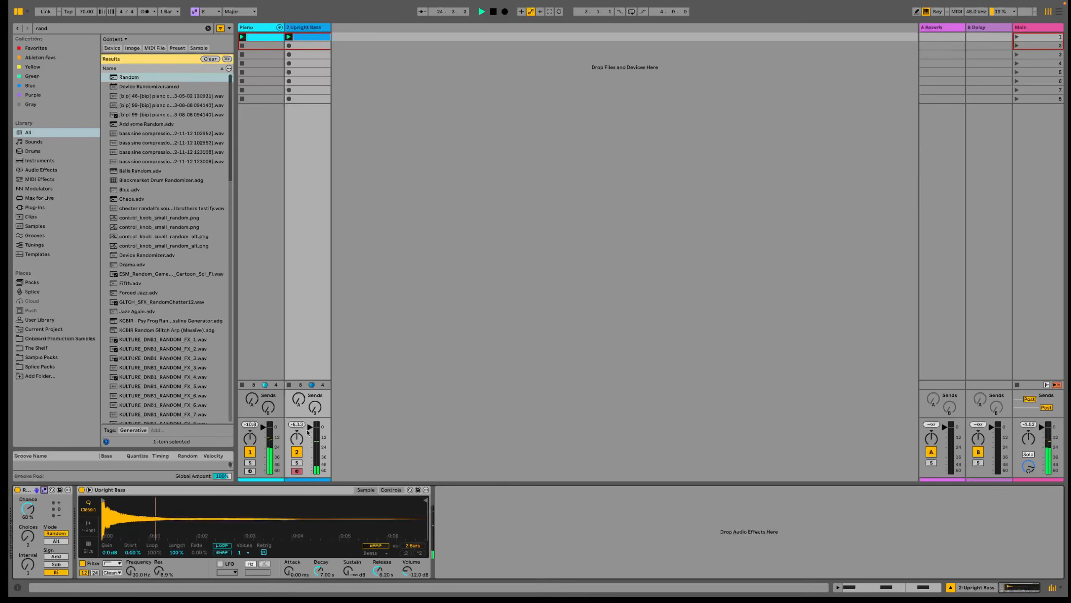
Set the Upright Bass instrument volume to -13.1 dB, add a Saturator with 6.3 dB of drive, and lower the track fader slightly.
{"action": "left_click_drag", "start_coordinate": [407, 573], "coordinate": [408, 566]}
{"action": "key", "text": "ctrl+f"}
{"action": "type", "text": "sat"}
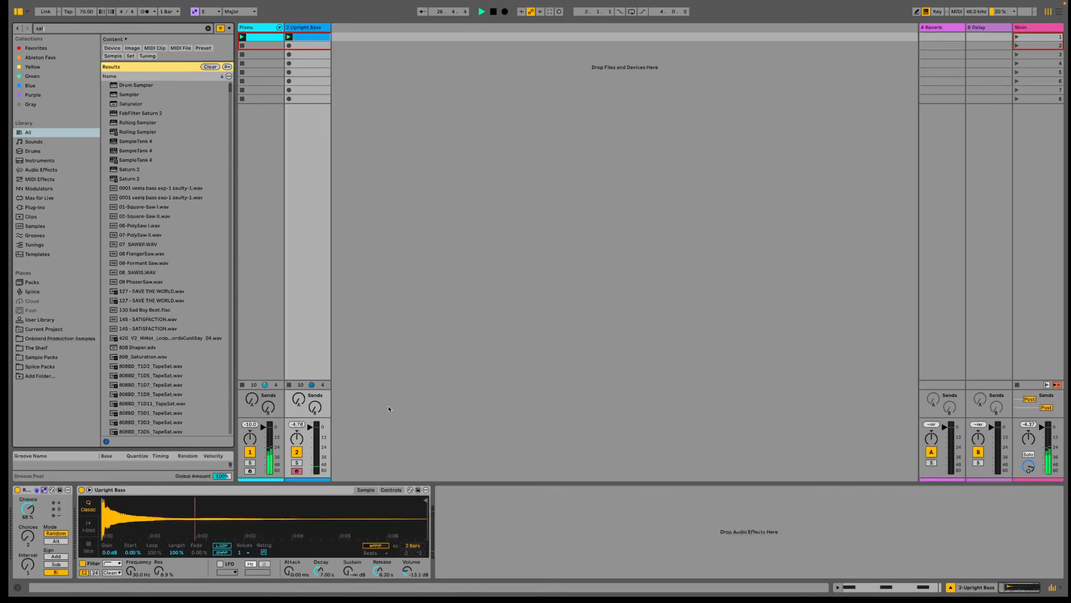
{"action": "key", "text": "Return"}
{"action": "left_click_drag", "start_coordinate": [458, 567], "coordinate": [458, 556]}
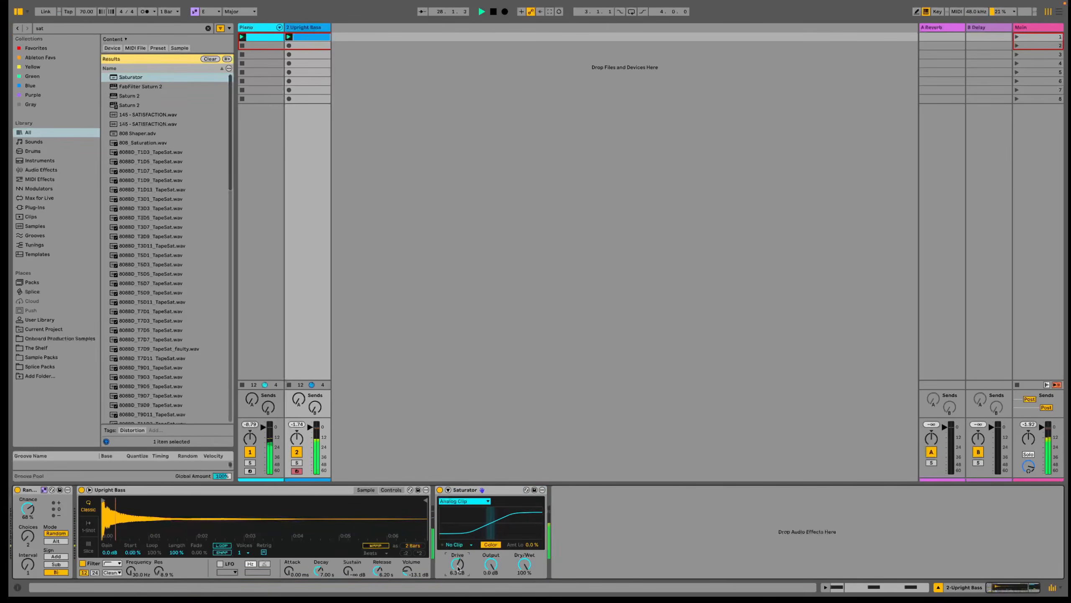
{"action": "left_click_drag", "start_coordinate": [309, 428], "coordinate": [310, 433]}
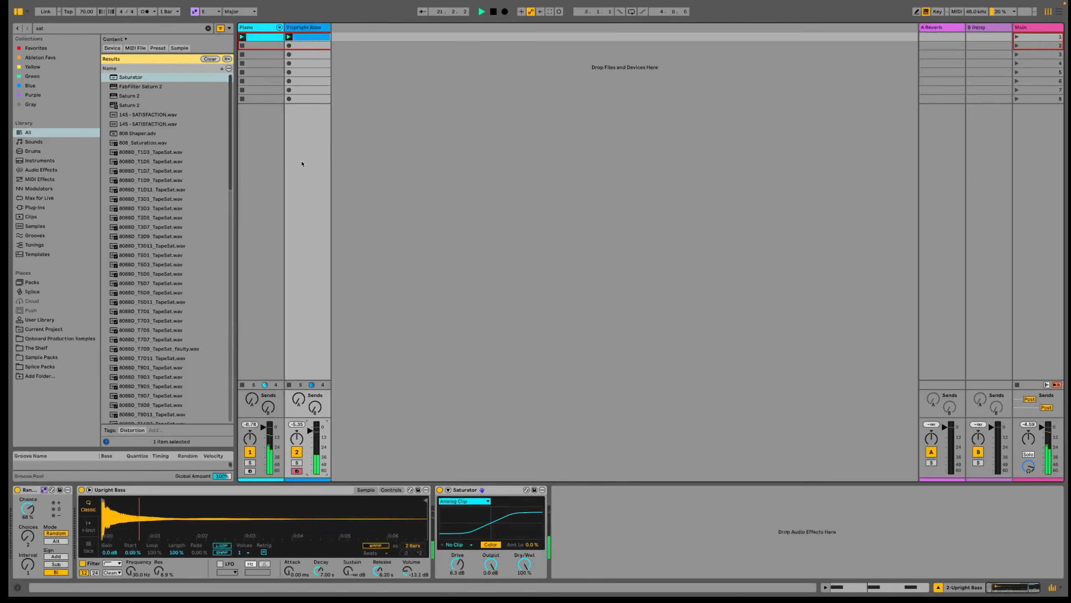
{"action": "left_click", "coordinate": [303, 30]}
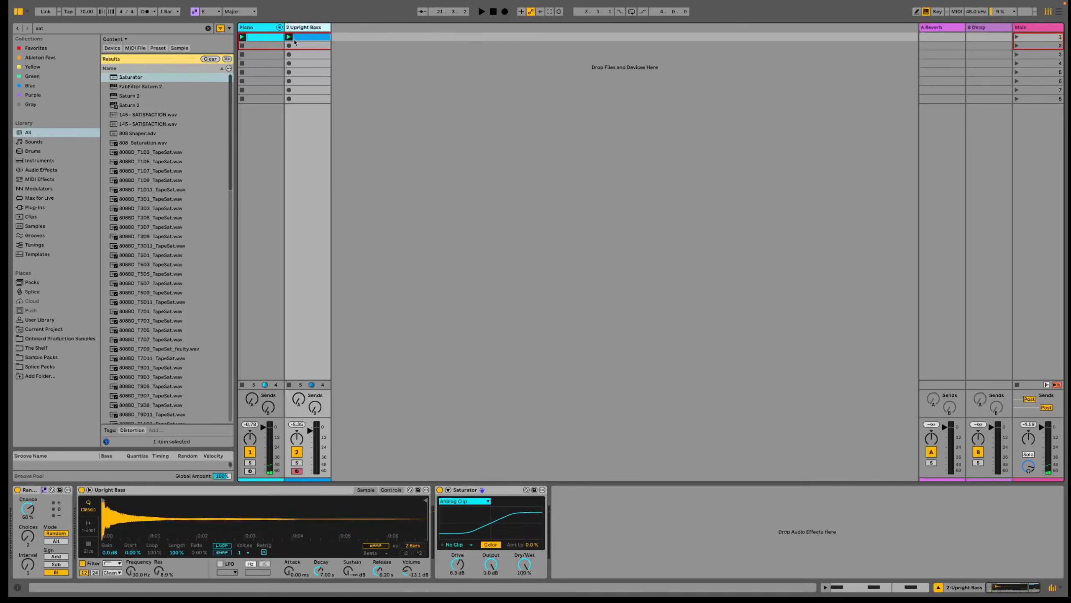
Open The Shelf folder without a search filter and preview the first three Bounce Jazz Drums loops.
{"action": "left_click", "coordinate": [42, 350]}
{"action": "left_click", "coordinate": [210, 31]}
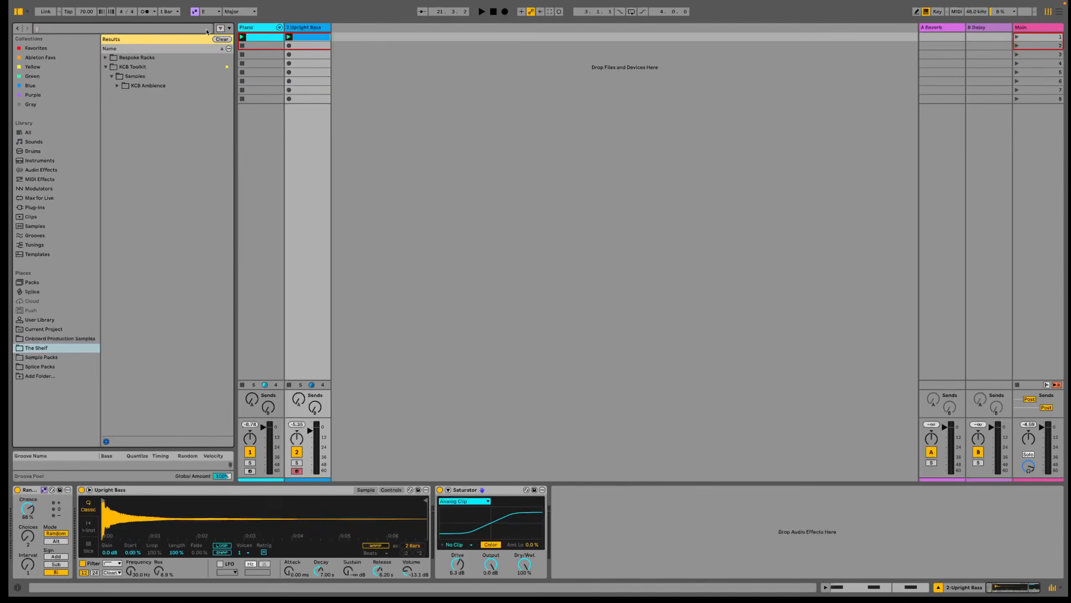
{"action": "left_click", "coordinate": [106, 142]}
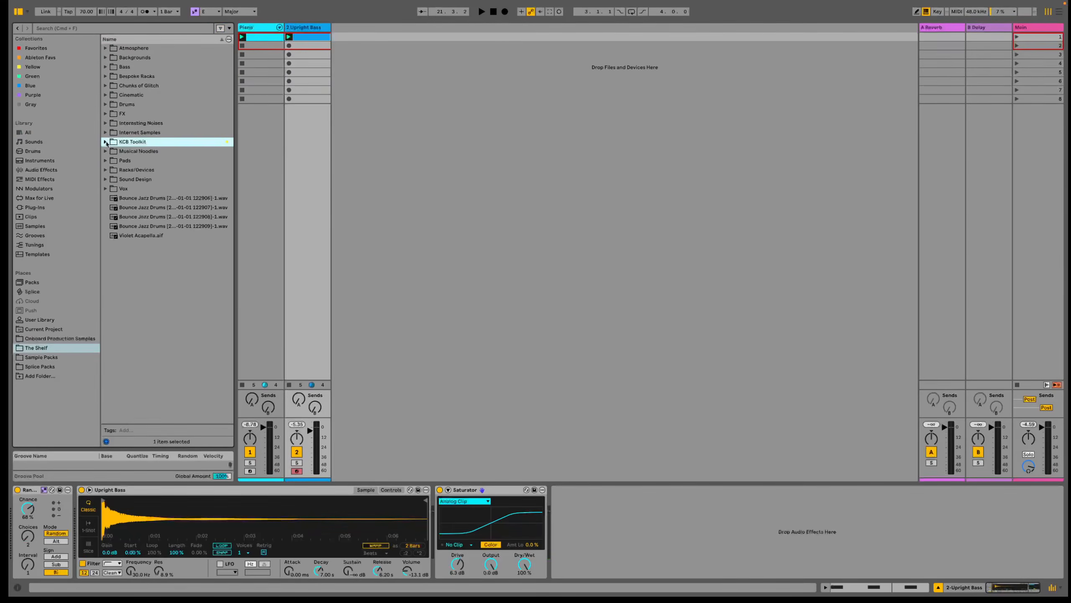
{"action": "left_click", "coordinate": [173, 200]}
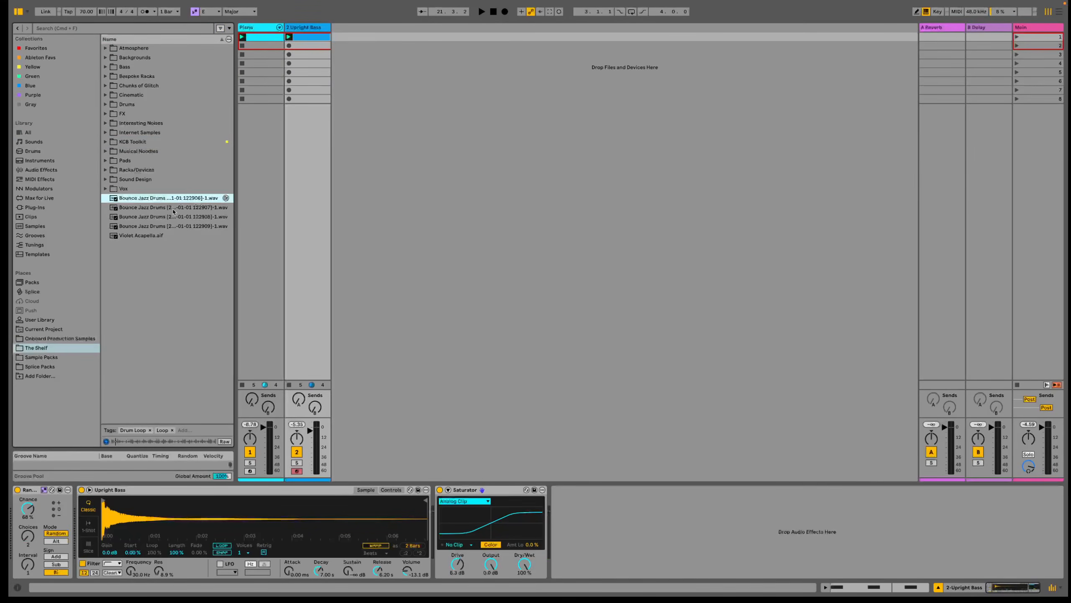
{"action": "left_click", "coordinate": [174, 208]}
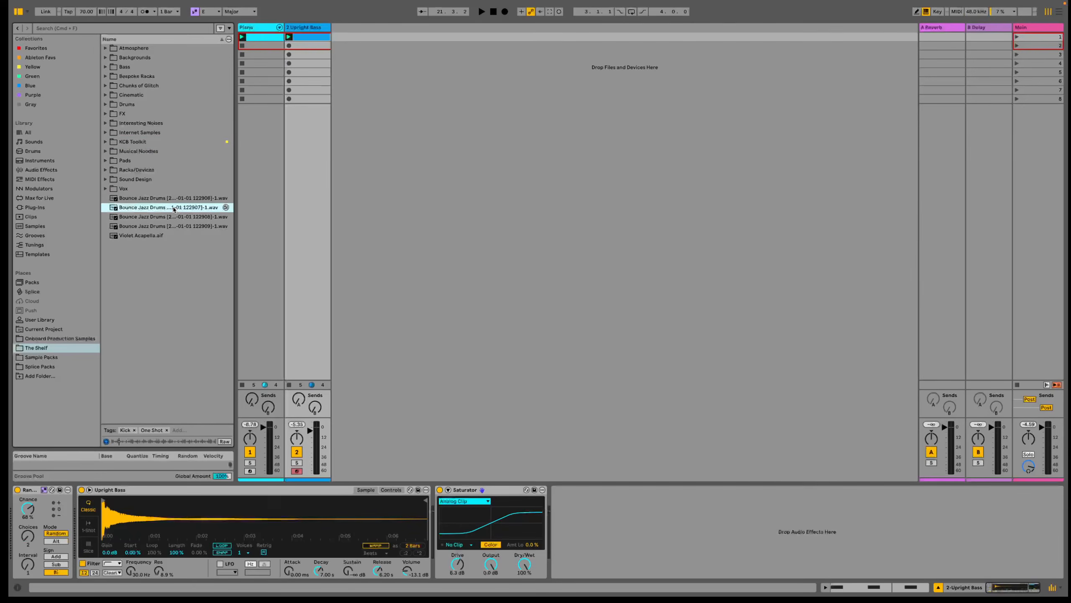
{"action": "left_click", "coordinate": [149, 217]}
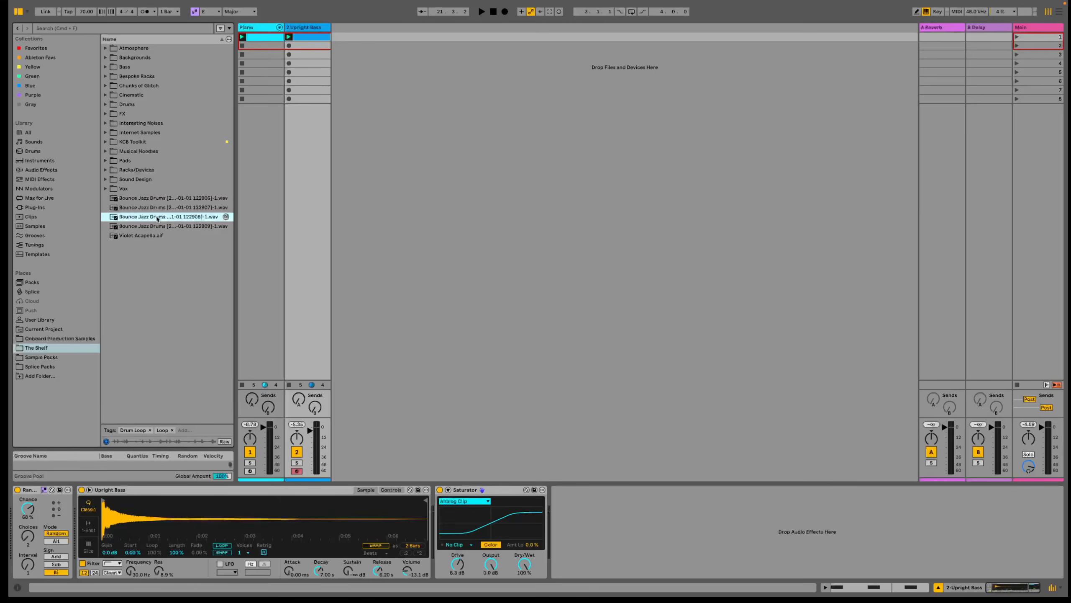
{"action": "left_click", "coordinate": [160, 198]}
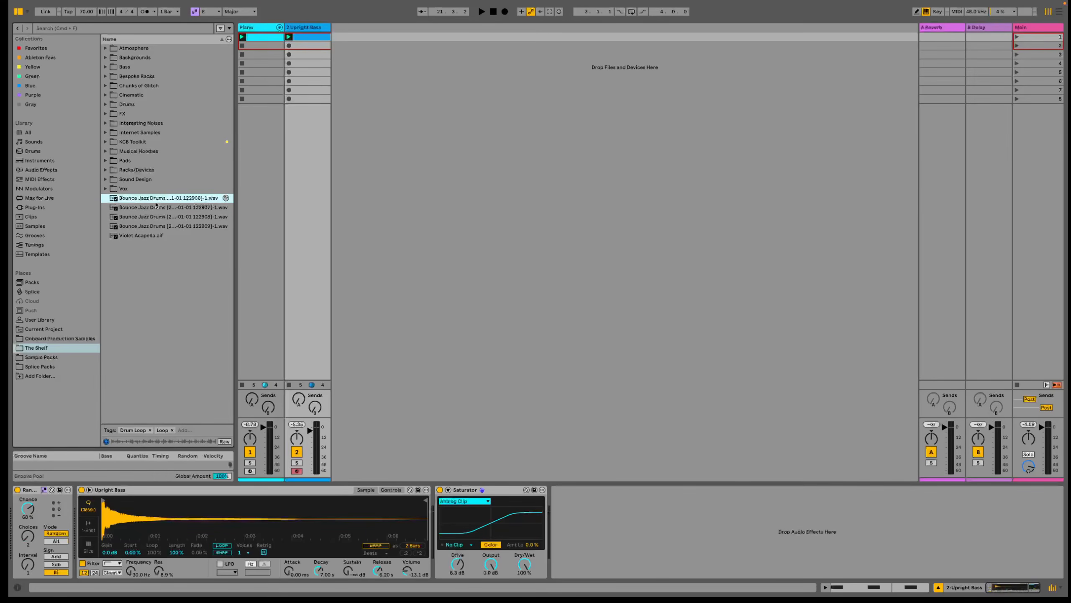
Place all four Bounce Jazz Drums loops in a new audio track ahead of the Piano track and audition the first clip.
{"action": "left_click", "coordinate": [307, 28]}
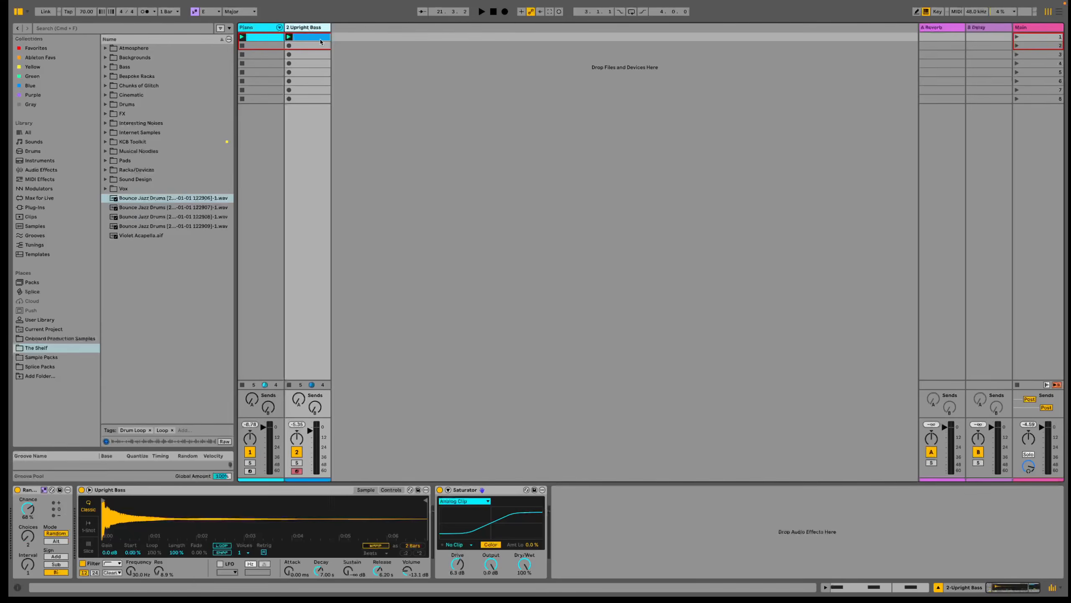
{"action": "key", "text": "super+t"}
{"action": "left_click", "coordinate": [157, 226], "text": "shift"}
{"action": "left_click_drag", "start_coordinate": [153, 197], "coordinate": [246, 32]}
{"action": "left_click", "coordinate": [242, 37]}
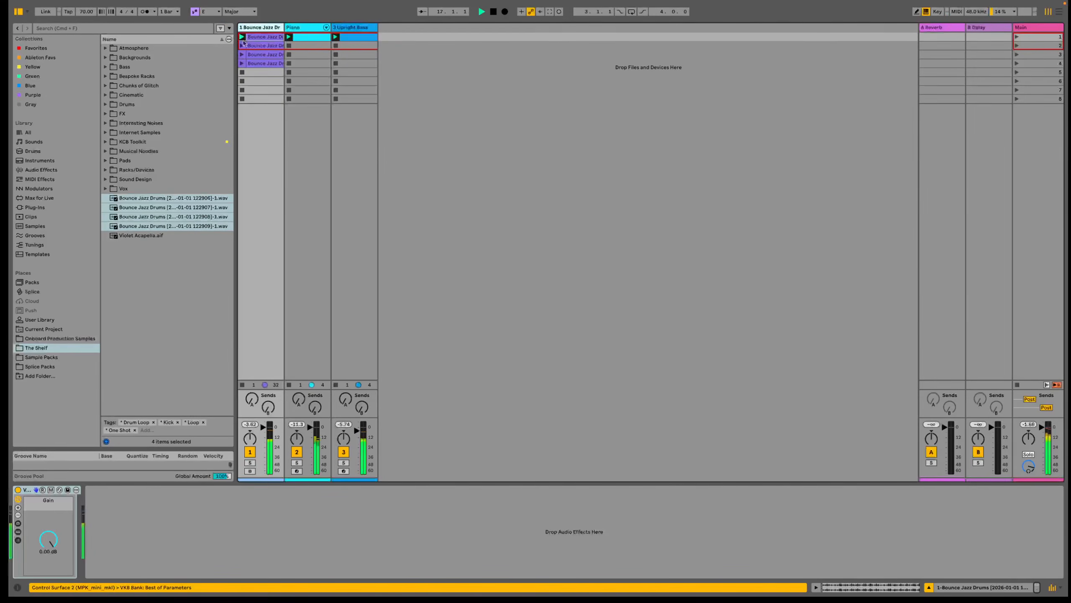
{"action": "key", "text": "space"}
Enable Follow Action on all four Bounce Jazz Drums clips and set the action to Other.
{"action": "left_click", "coordinate": [266, 39]}
{"action": "left_click", "coordinate": [263, 64], "text": "shift"}
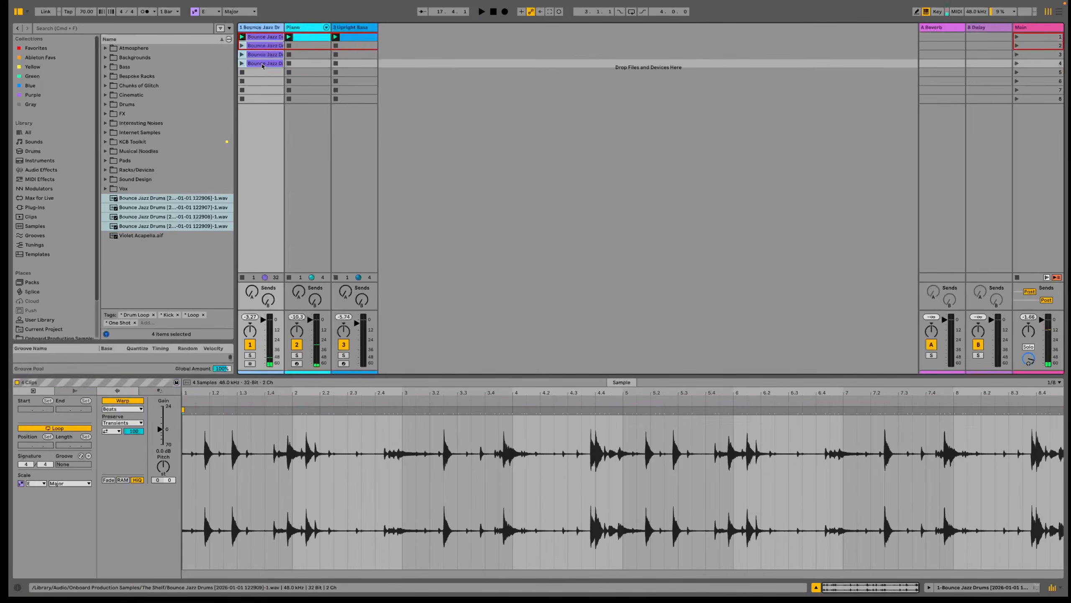
{"action": "left_click", "coordinate": [70, 393]}
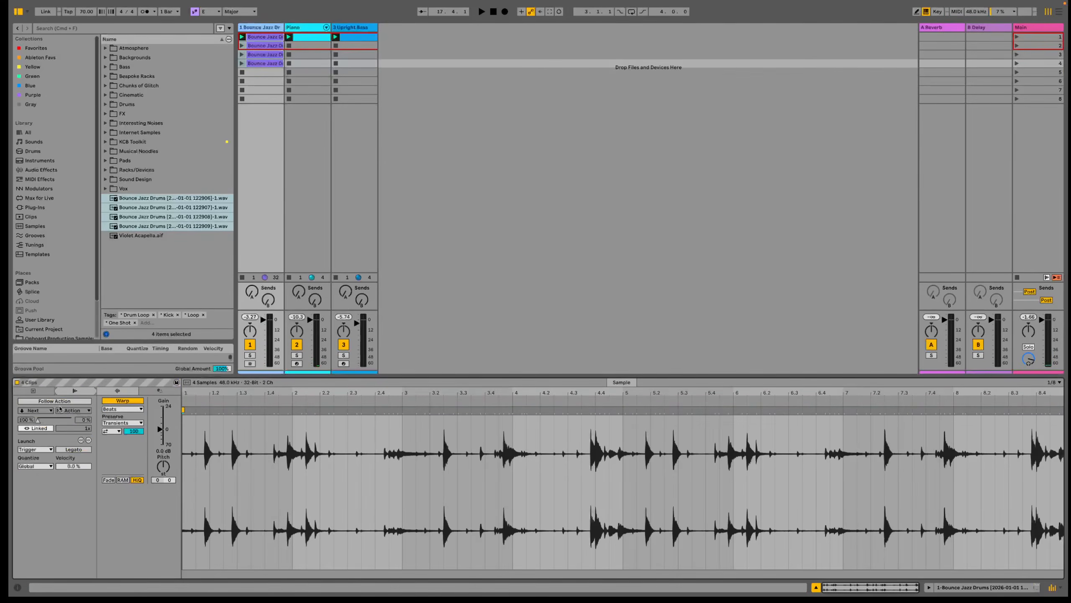
{"action": "left_click", "coordinate": [61, 402]}
{"action": "left_click", "coordinate": [36, 410]}
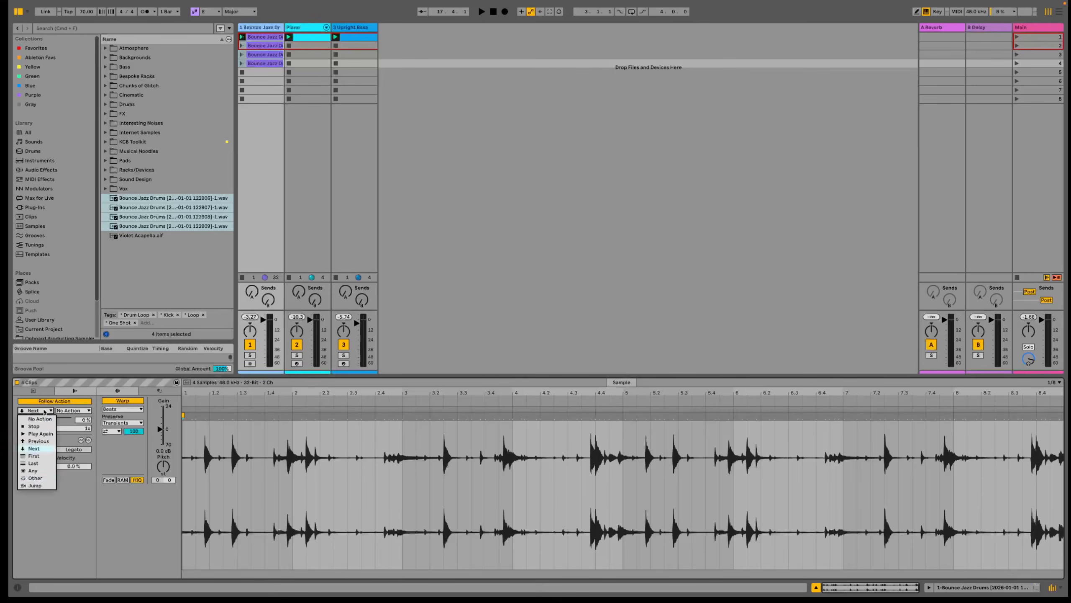
{"action": "left_click", "coordinate": [36, 478]}
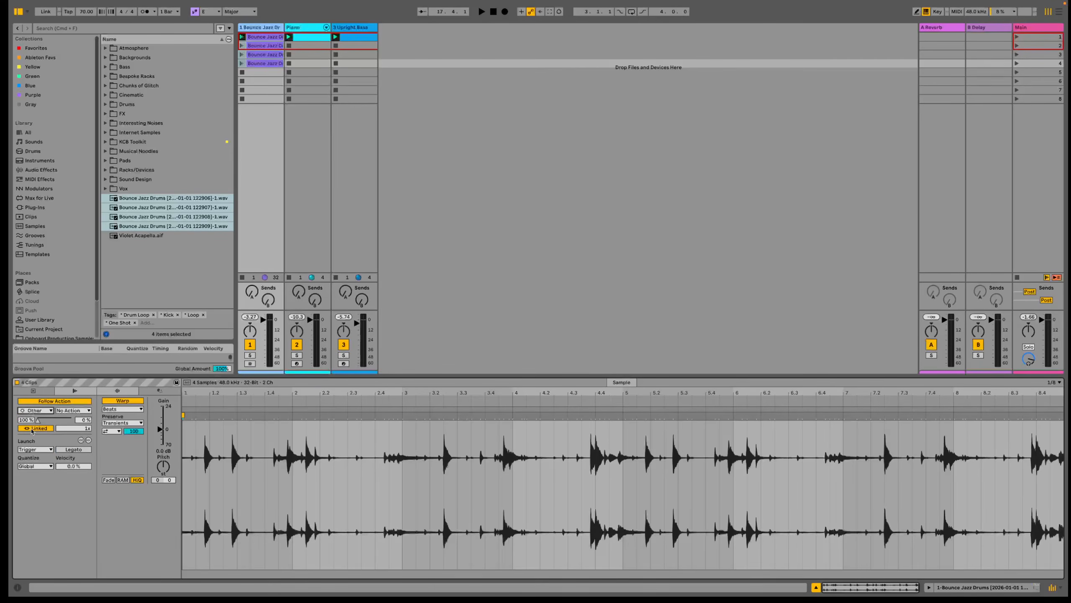
Unlink the four drum clips' follow action time, set it to 0.1.0, audition the switching, and turn on Legato.
{"action": "left_click", "coordinate": [33, 429]}
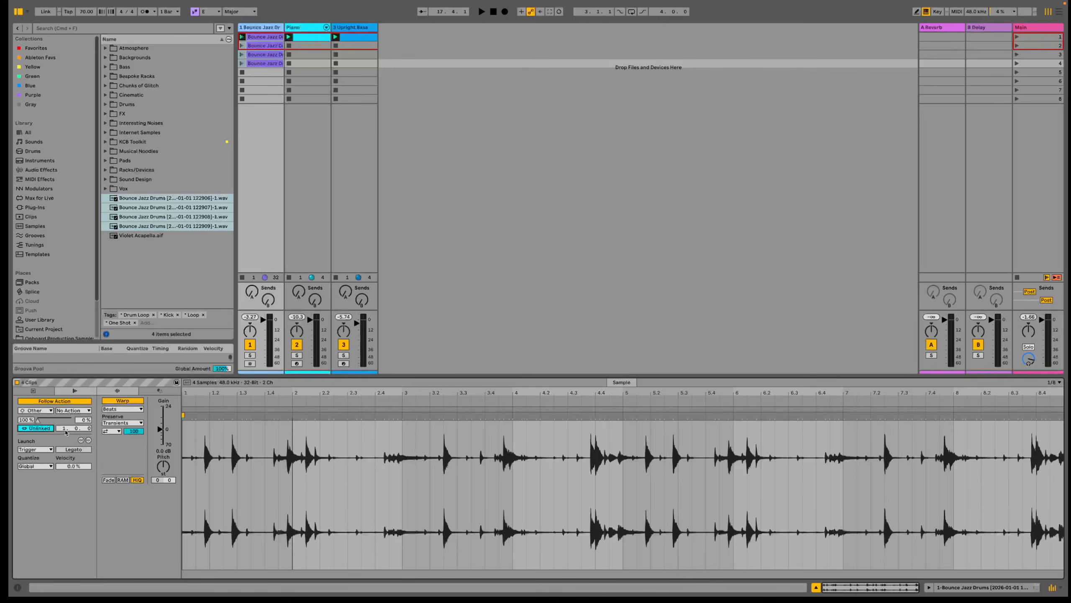
{"action": "left_click_drag", "start_coordinate": [76, 429], "coordinate": [62, 434]}
{"action": "key", "text": "space"}
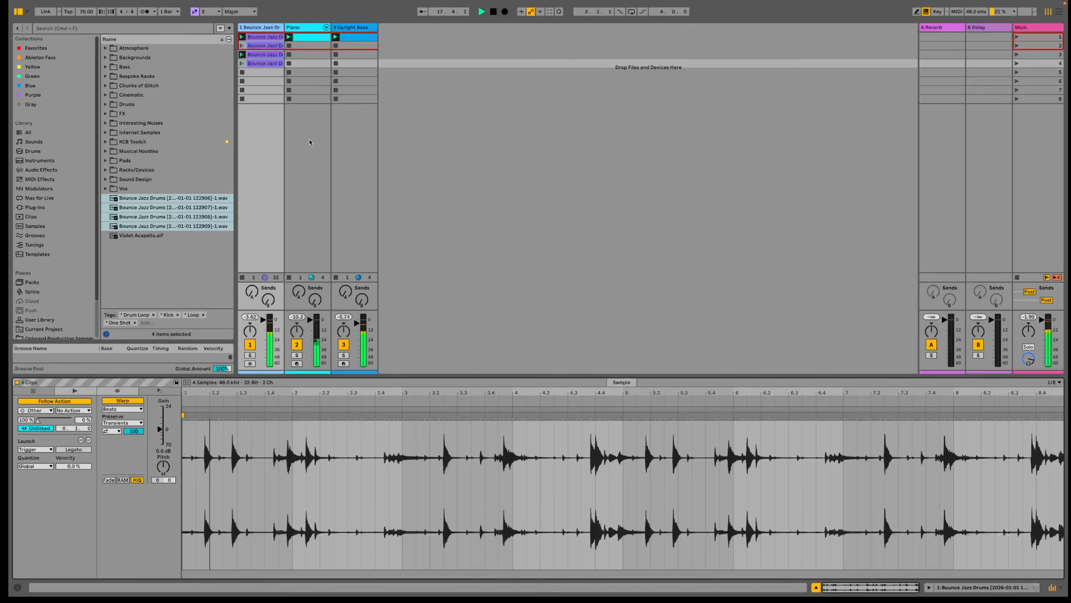
{"action": "left_click", "coordinate": [76, 449]}
Duplicate the first drum clip into the sixth slot of the drum track and audition the copy.
{"action": "left_click", "coordinate": [261, 39]}
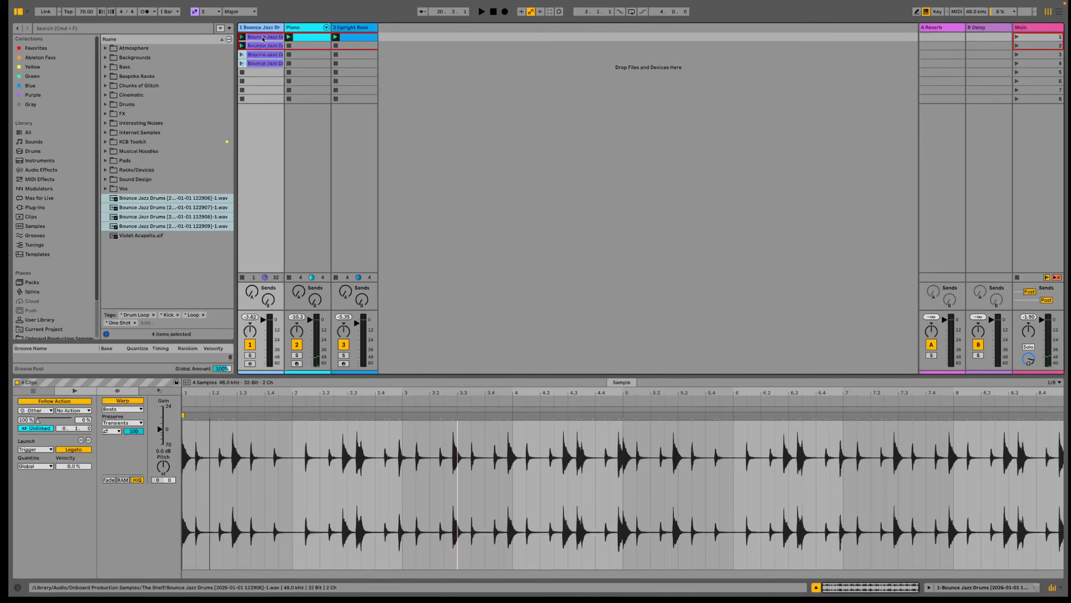
{"action": "left_click", "coordinate": [264, 38]}
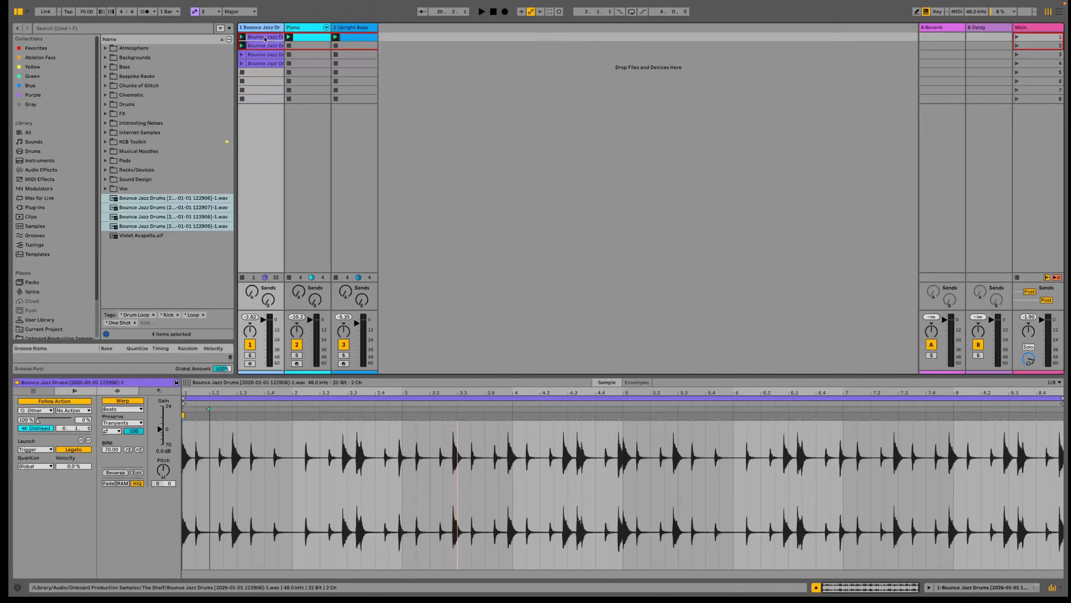
{"action": "left_click_drag", "start_coordinate": [263, 39], "coordinate": [266, 86]}
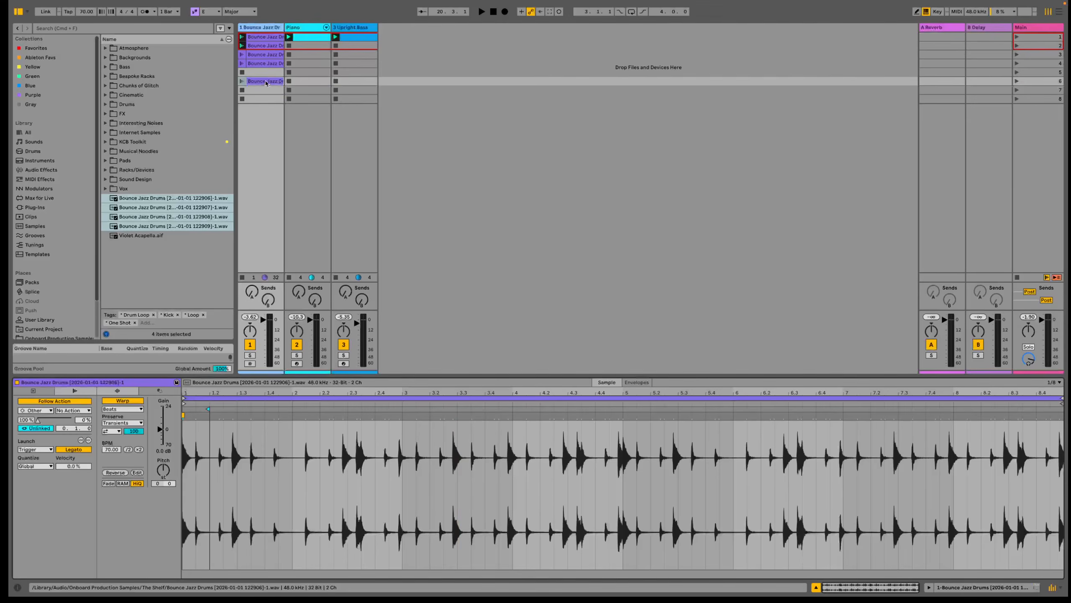
{"action": "left_click", "coordinate": [262, 63]}
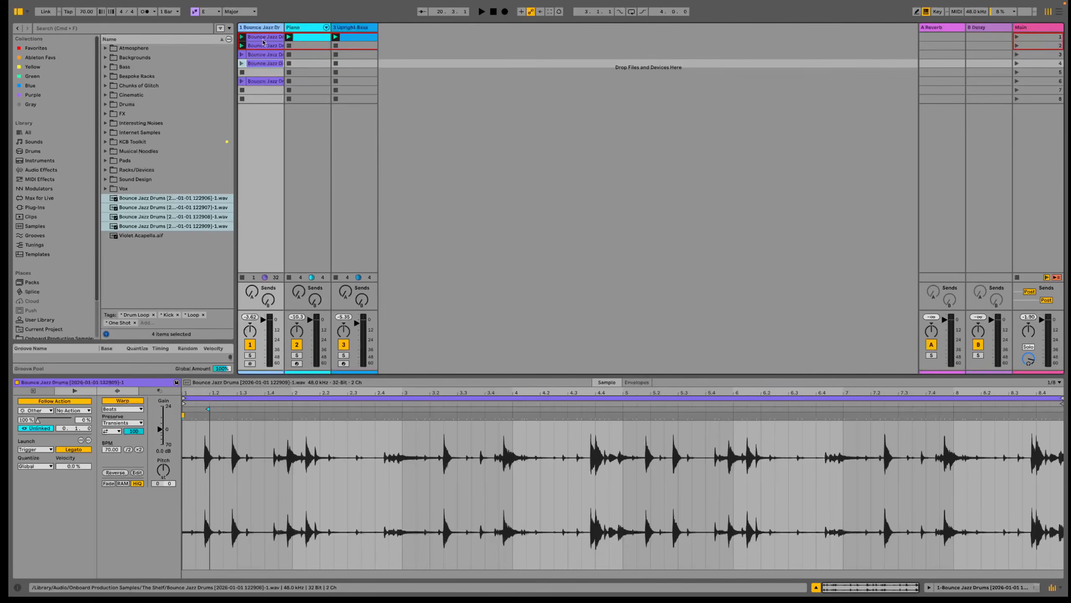
{"action": "left_click", "coordinate": [264, 38], "text": "shift"}
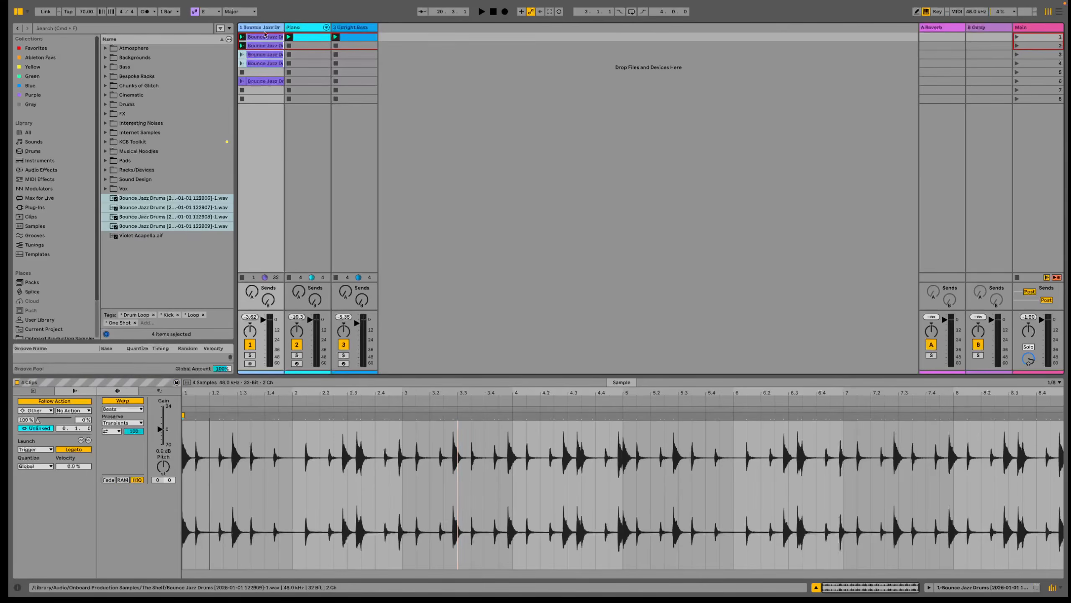
{"action": "left_click", "coordinate": [260, 67]}
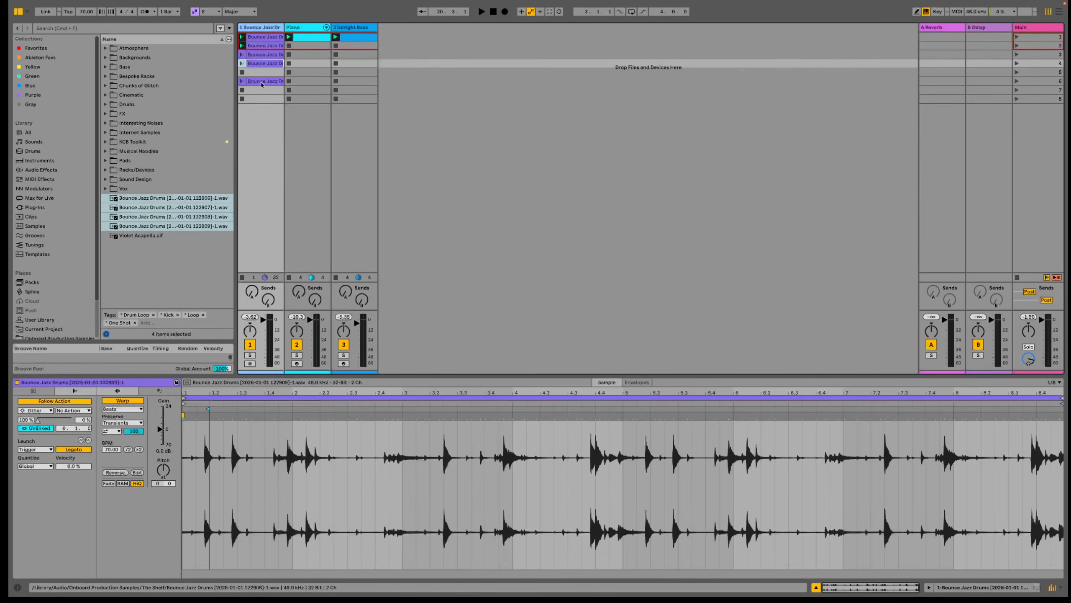
{"action": "left_click", "coordinate": [261, 82]}
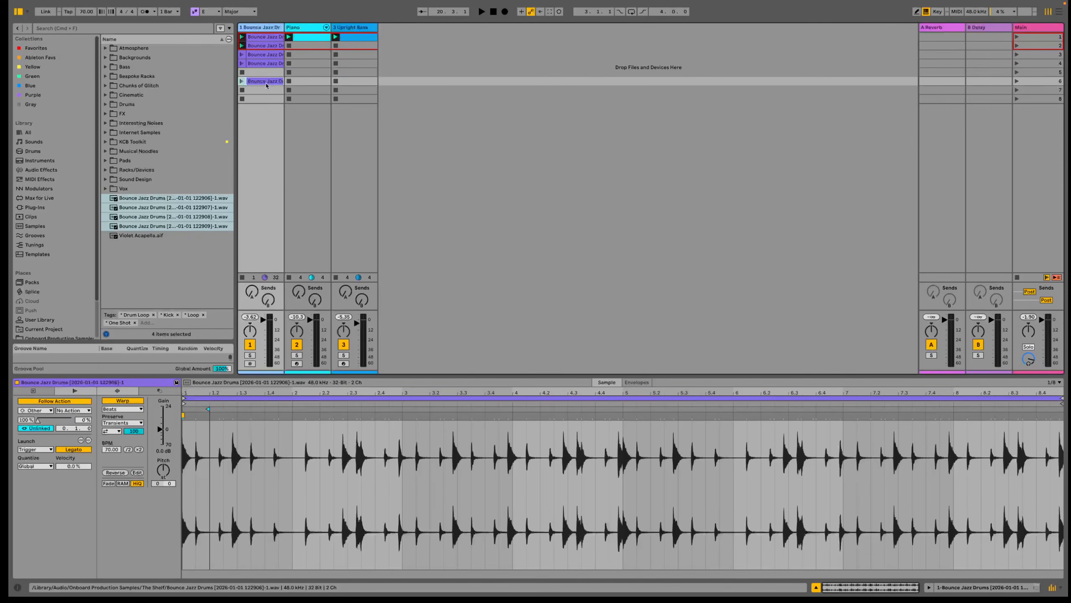
{"action": "left_click", "coordinate": [195, 402]}
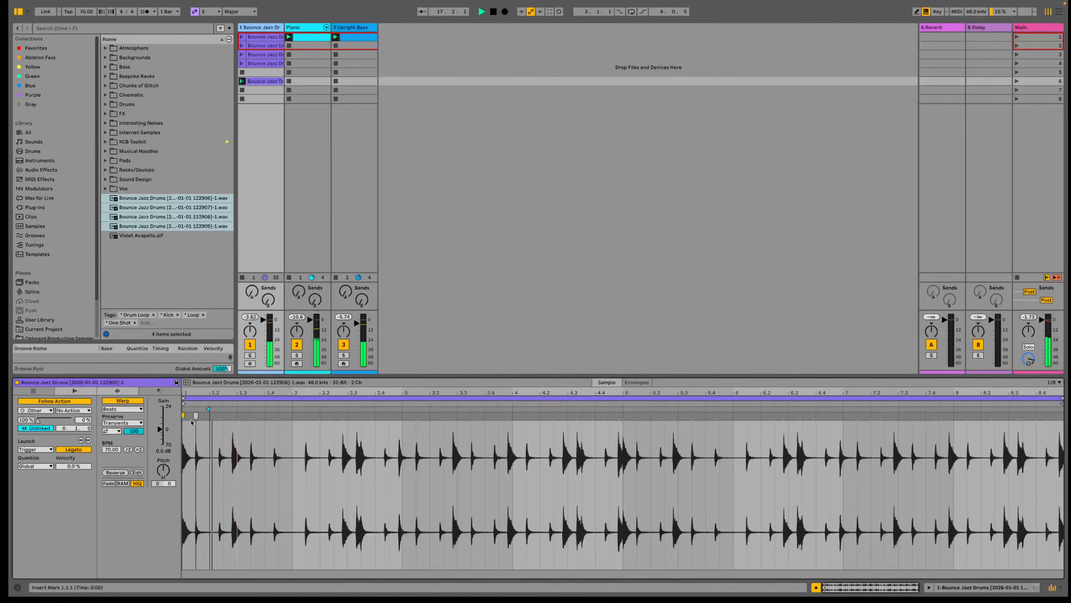
{"action": "key", "text": "space"}
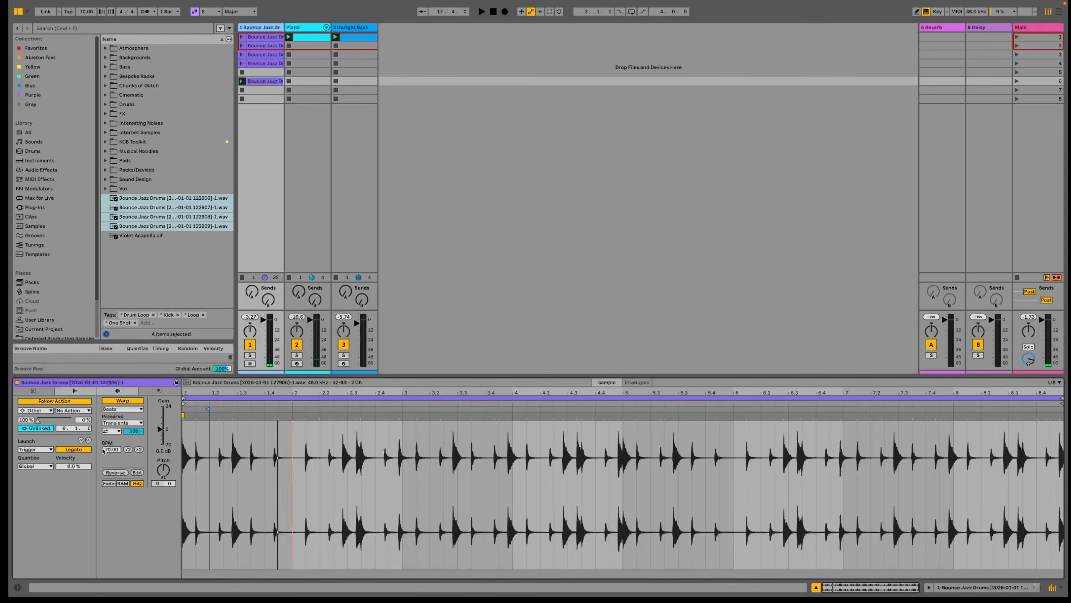
Reverse the copied drum clip, set its warp mode to Tones with Grain Size about 81, and double its BPM to 140.
{"action": "left_click", "coordinate": [115, 472]}
{"action": "left_click", "coordinate": [121, 408]}
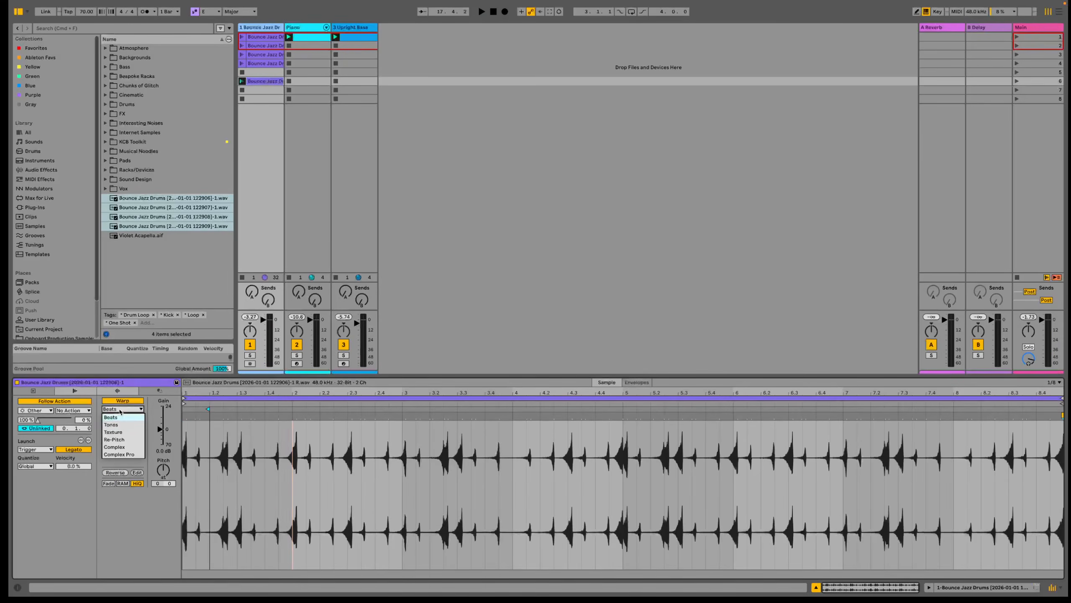
{"action": "left_click", "coordinate": [118, 424]}
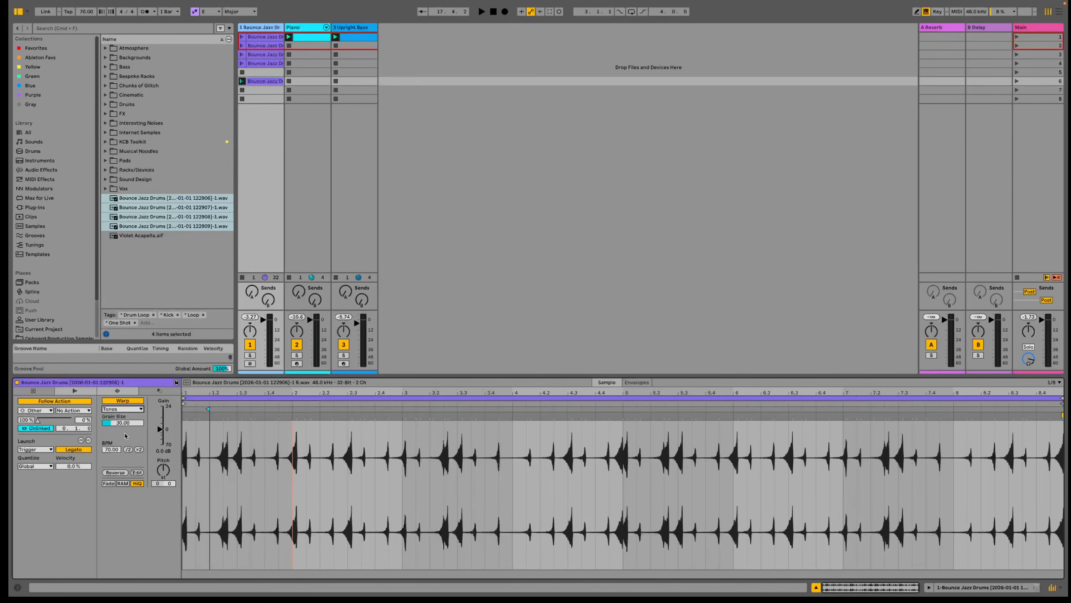
{"action": "key", "text": "space"}
{"action": "left_click_drag", "start_coordinate": [127, 423], "coordinate": [128, 407]}
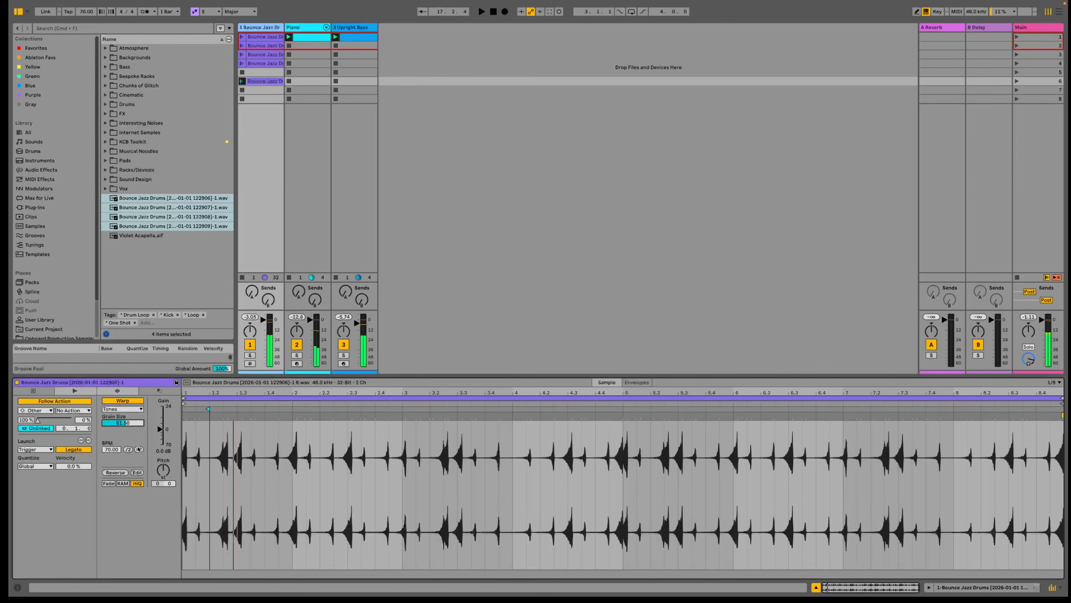
{"action": "left_click", "coordinate": [139, 449]}
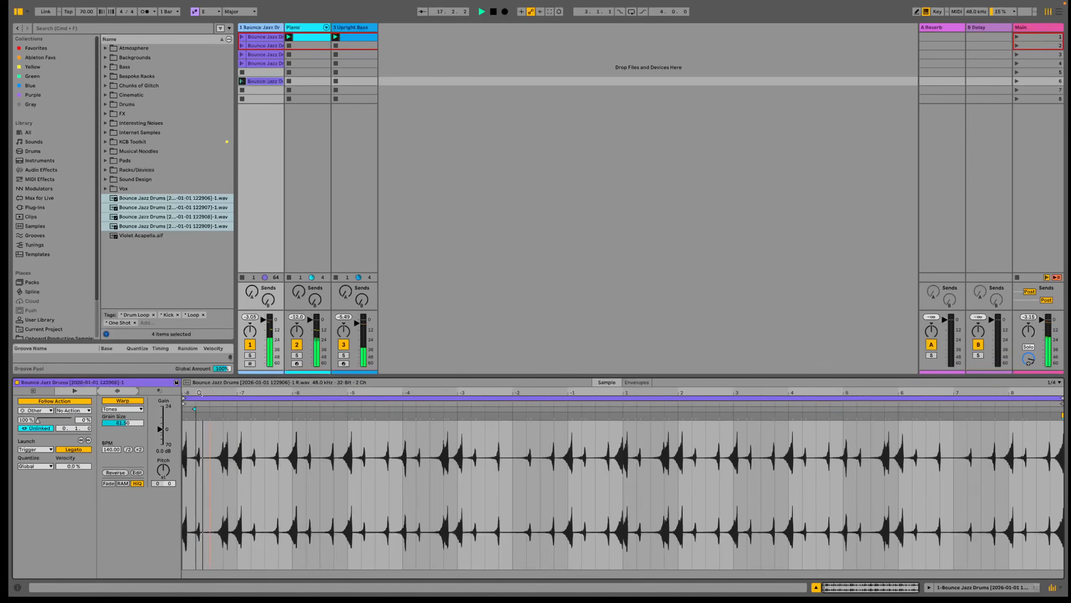
{"action": "mouse_move", "coordinate": [123, 422]}
{"action": "left_mouse_down"}
{"action": "mouse_move", "coordinate": [122, 404]}
{"action": "mouse_move", "coordinate": [122, 430]}
{"action": "left_mouse_up"}
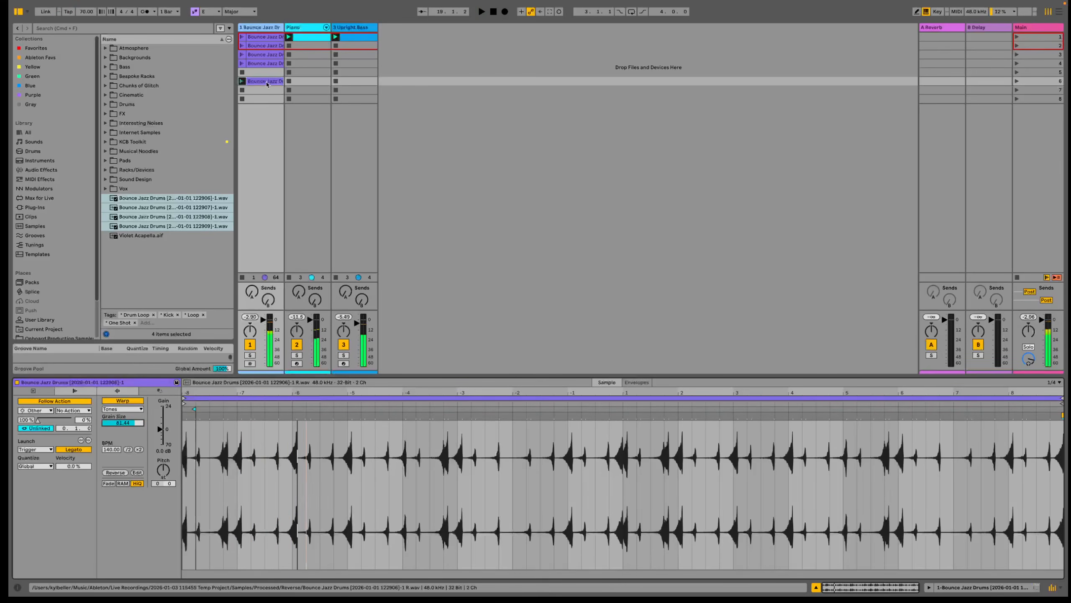
Colour the reversed drum clip green and duplicate it into the eighth slot.
{"action": "right_click", "coordinate": [267, 82]}
{"action": "left_click", "coordinate": [317, 309]}
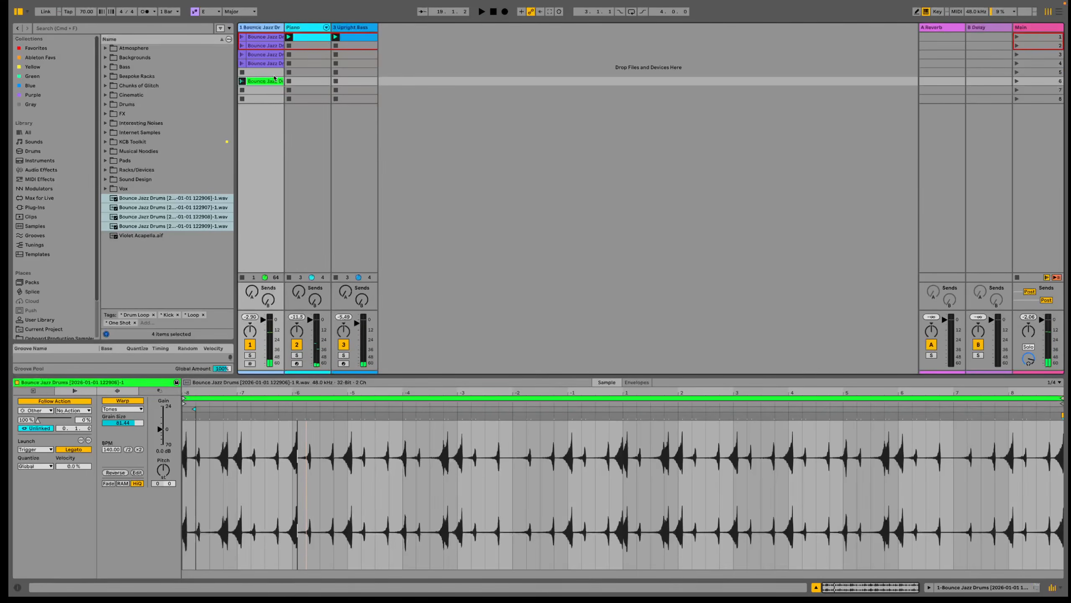
{"action": "left_click_drag", "start_coordinate": [270, 81], "coordinate": [267, 98]}
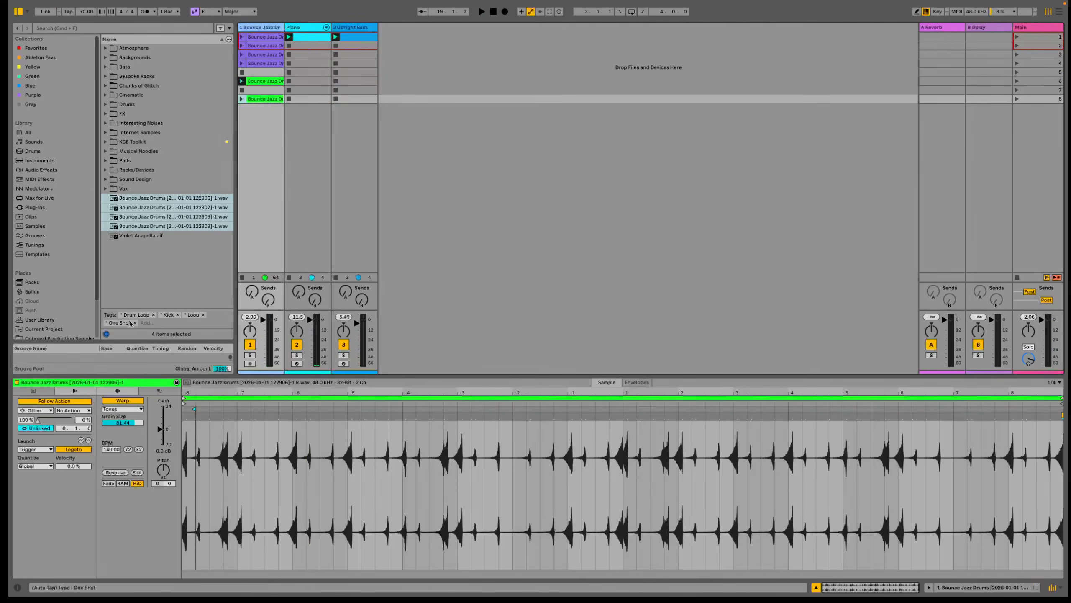
Set the second reversed clip's warp mode to Texture, raise its Grain Size and Flux, and move it up to the seventh slot.
{"action": "key", "text": "space"}
{"action": "left_click", "coordinate": [123, 408]}
{"action": "left_click", "coordinate": [123, 432]}
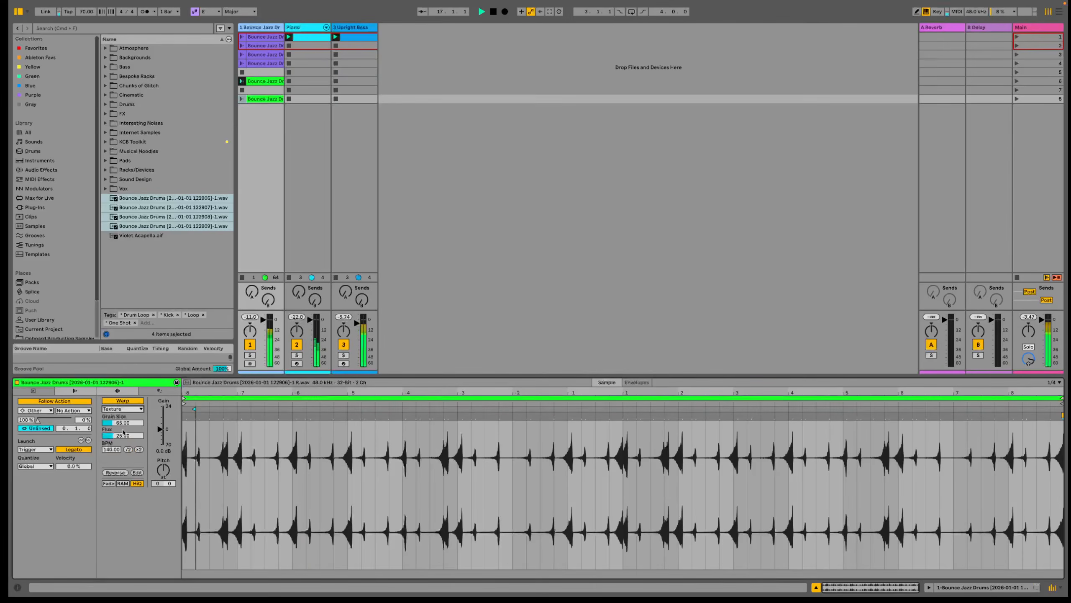
{"action": "left_click", "coordinate": [242, 98]}
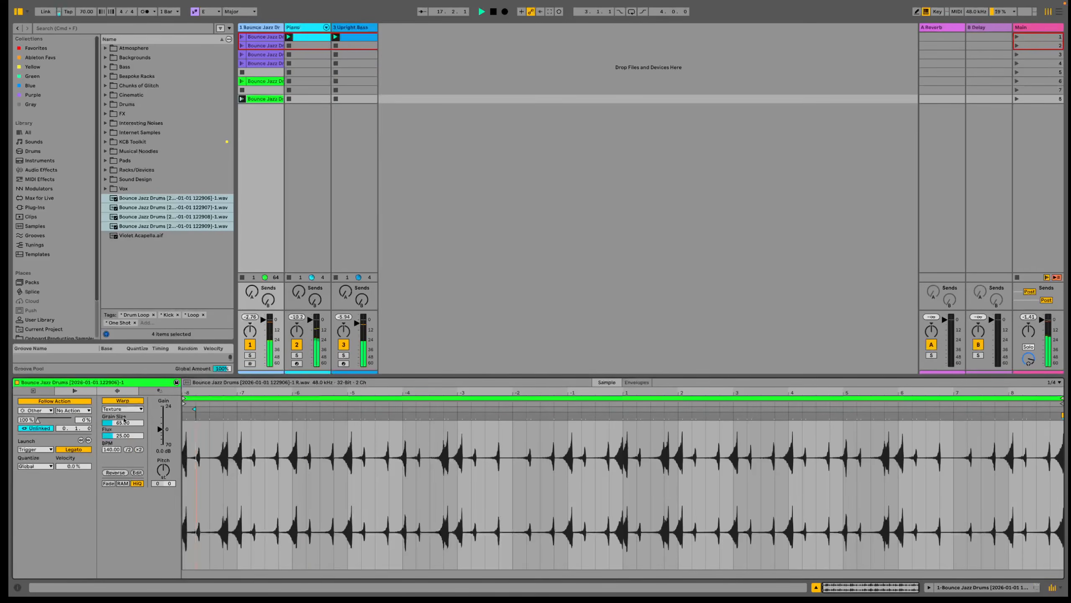
{"action": "mouse_move", "coordinate": [126, 423]}
{"action": "left_mouse_down"}
{"action": "mouse_move", "coordinate": [127, 386]}
{"action": "mouse_move", "coordinate": [127, 422]}
{"action": "mouse_move", "coordinate": [126, 412]}
{"action": "left_mouse_up"}
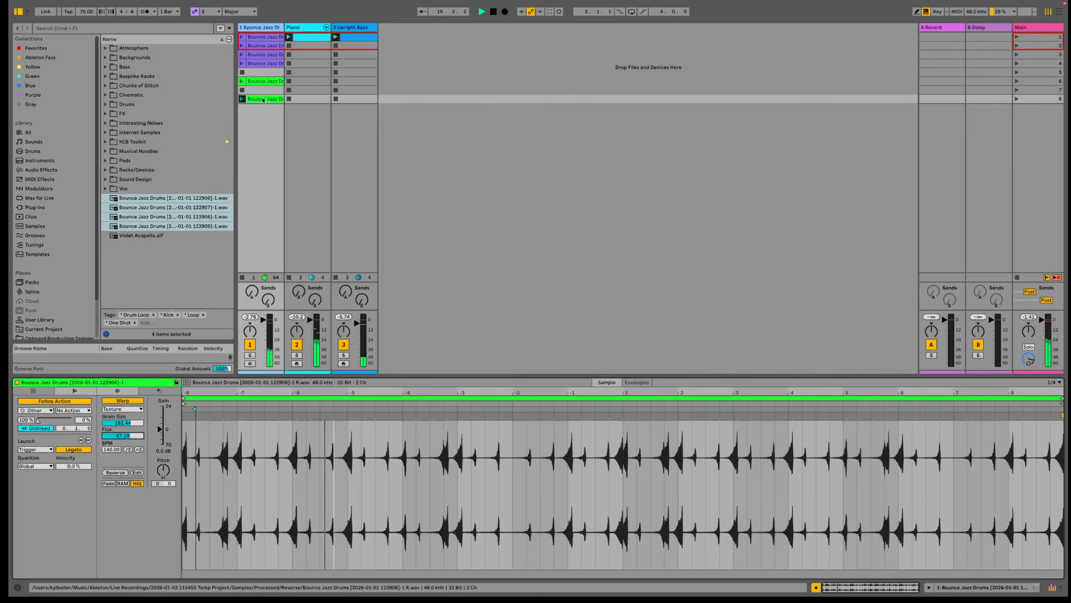
{"action": "mouse_move", "coordinate": [263, 99]}
{"action": "left_mouse_down"}
{"action": "mouse_move", "coordinate": [264, 90]}
{"action": "mouse_move", "coordinate": [267, 103]}
{"action": "left_mouse_up"}
Duplicate the first drum clip into the eighth slot, raise the copy's BPM to 280, and move it to the ninth slot.
{"action": "left_click", "coordinate": [264, 45]}
{"action": "left_click_drag", "start_coordinate": [264, 38], "coordinate": [256, 103]}
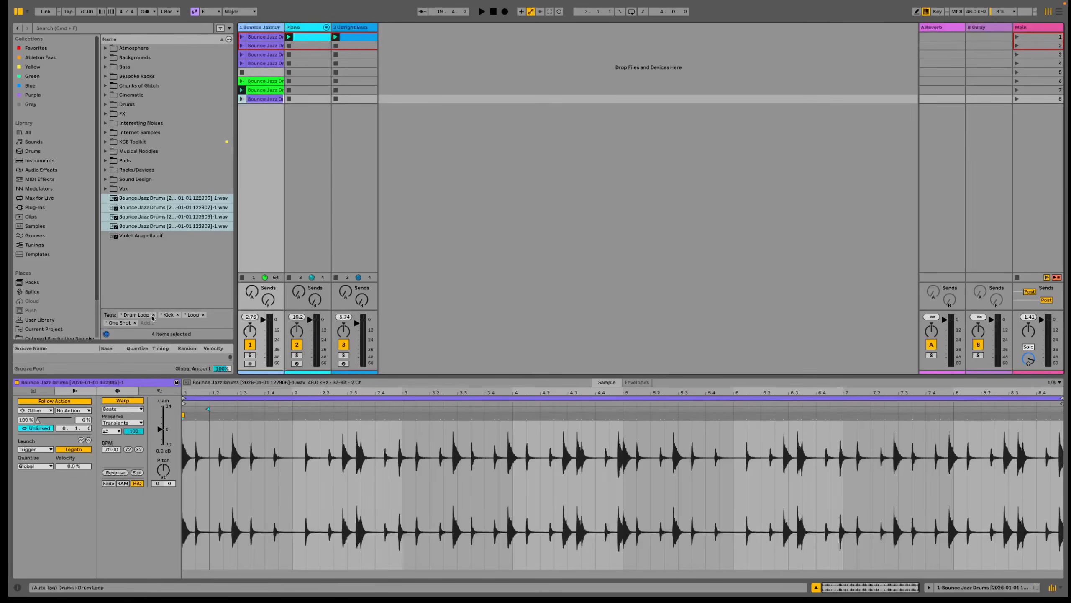
{"action": "left_click", "coordinate": [139, 449]}
{"action": "left_click", "coordinate": [139, 450]}
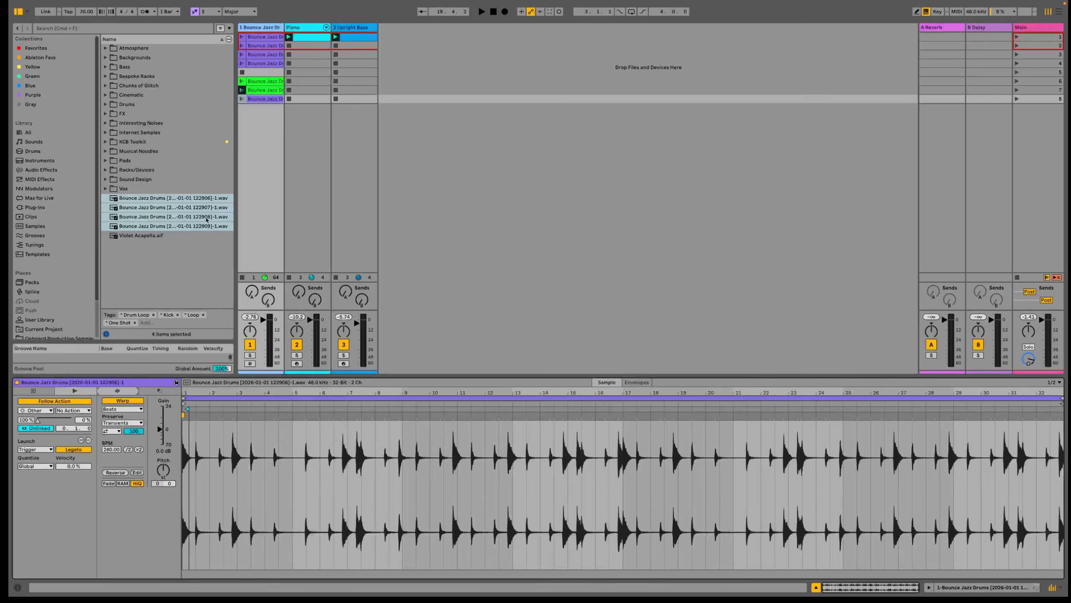
{"action": "left_click_drag", "start_coordinate": [262, 99], "coordinate": [260, 109]}
Audition the ninth-slot drum clip and raise its BPM to 560.
{"action": "key", "text": "space"}
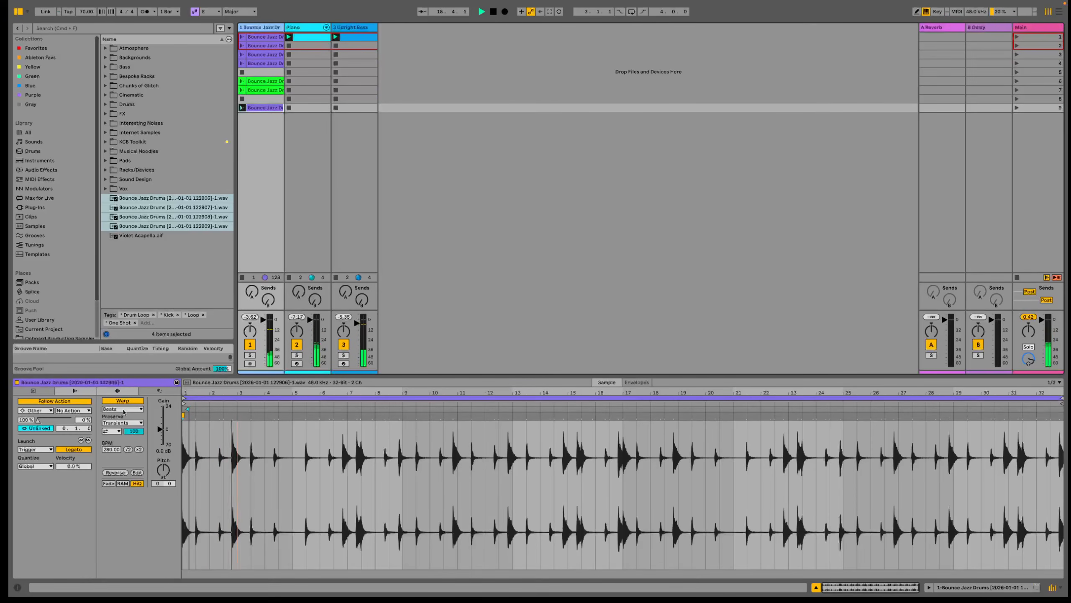
{"action": "left_click", "coordinate": [129, 449]}
{"action": "left_click", "coordinate": [139, 449]}
{"action": "left_click", "coordinate": [138, 449]}
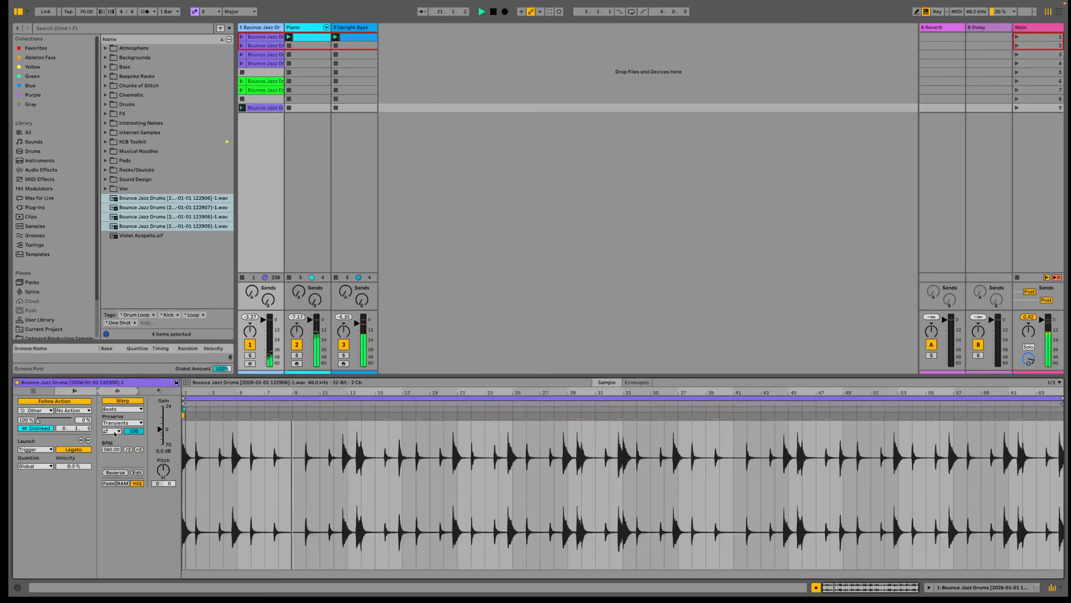
{"action": "mouse_move", "coordinate": [131, 431]}
{"action": "left_mouse_down"}
{"action": "mouse_move", "coordinate": [131, 448]}
{"action": "mouse_move", "coordinate": [132, 430]}
{"action": "left_mouse_up"}
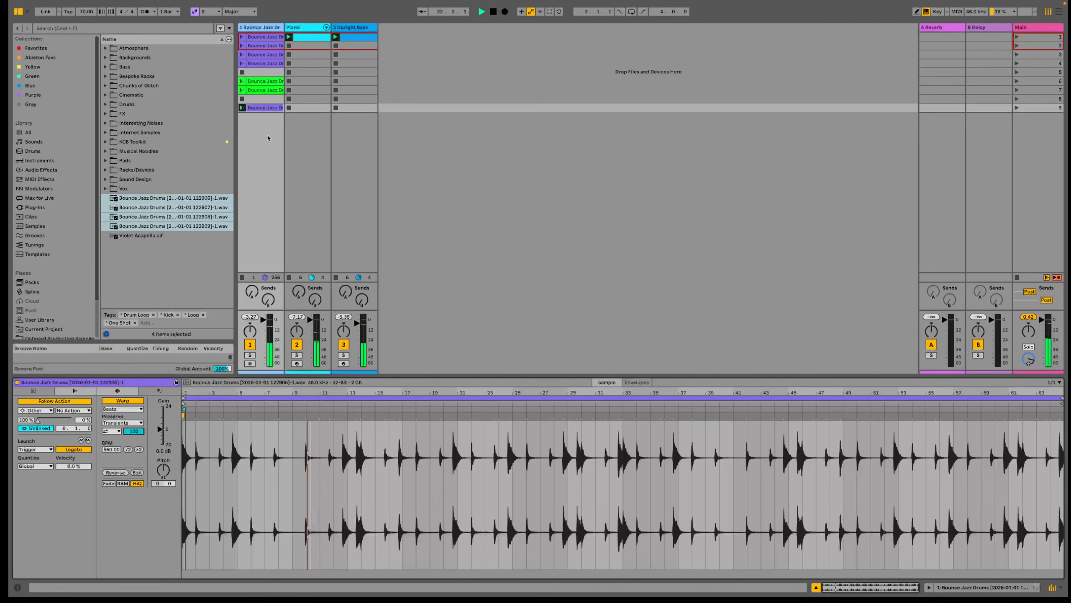
Set the 560 BPM drum clip's warp mode to Texture and adjust its Grain Size and Flux.
{"action": "left_click", "coordinate": [122, 409]}
{"action": "left_click", "coordinate": [121, 423]}
{"action": "mouse_move", "coordinate": [122, 423]}
{"action": "left_mouse_down"}
{"action": "mouse_move", "coordinate": [122, 389]}
{"action": "mouse_move", "coordinate": [122, 421]}
{"action": "left_mouse_up"}
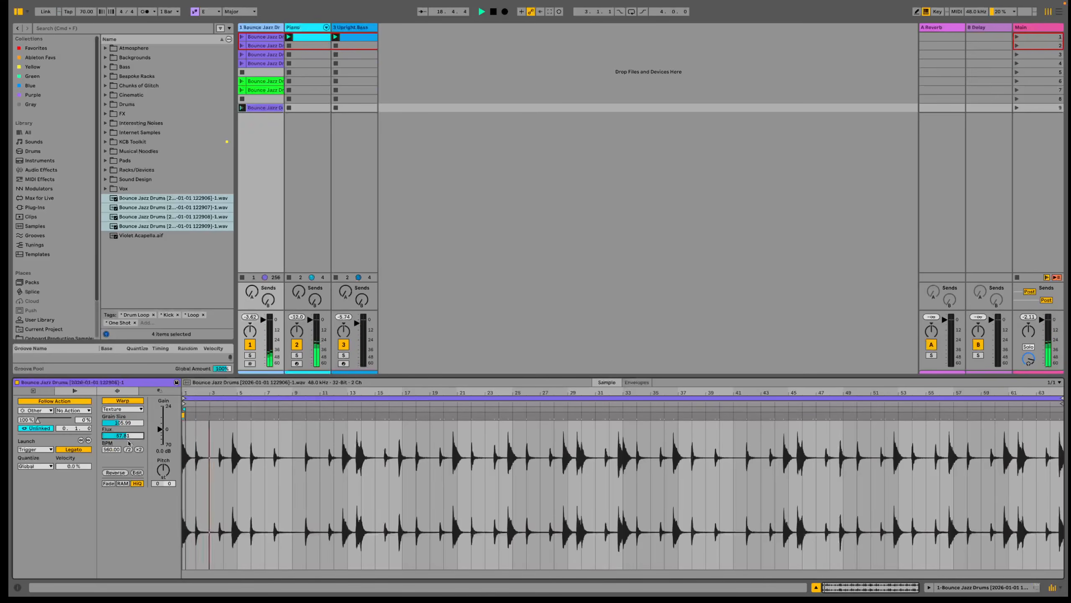
Colour the 560 BPM drum clip green and move the three green variations together into slots five to seven.
{"action": "left_click_drag", "start_coordinate": [269, 111], "coordinate": [264, 99]}
{"action": "right_click", "coordinate": [264, 99]}
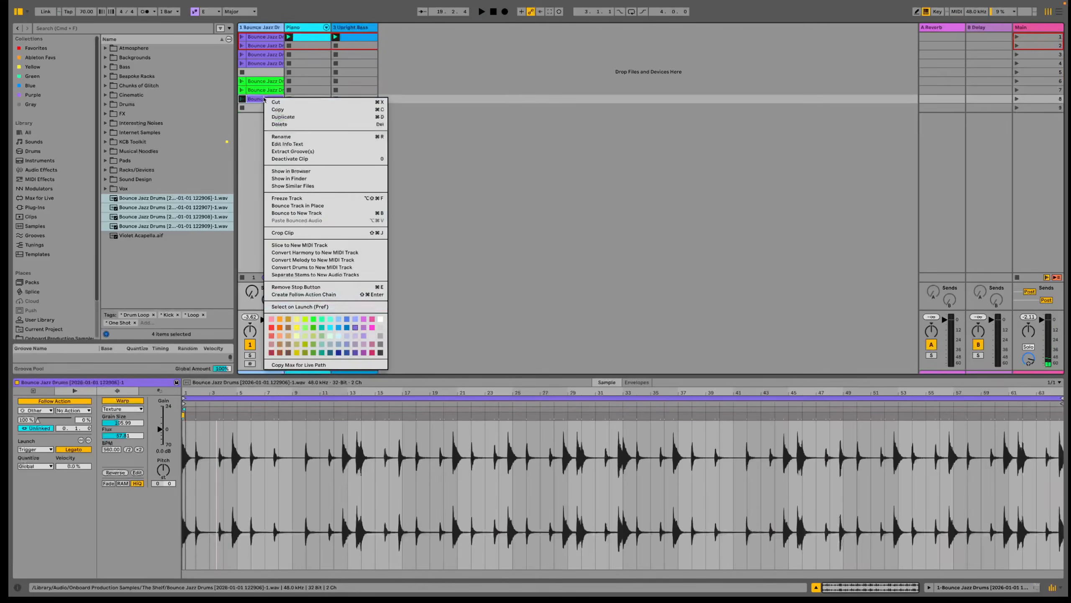
{"action": "left_click", "coordinate": [314, 319]}
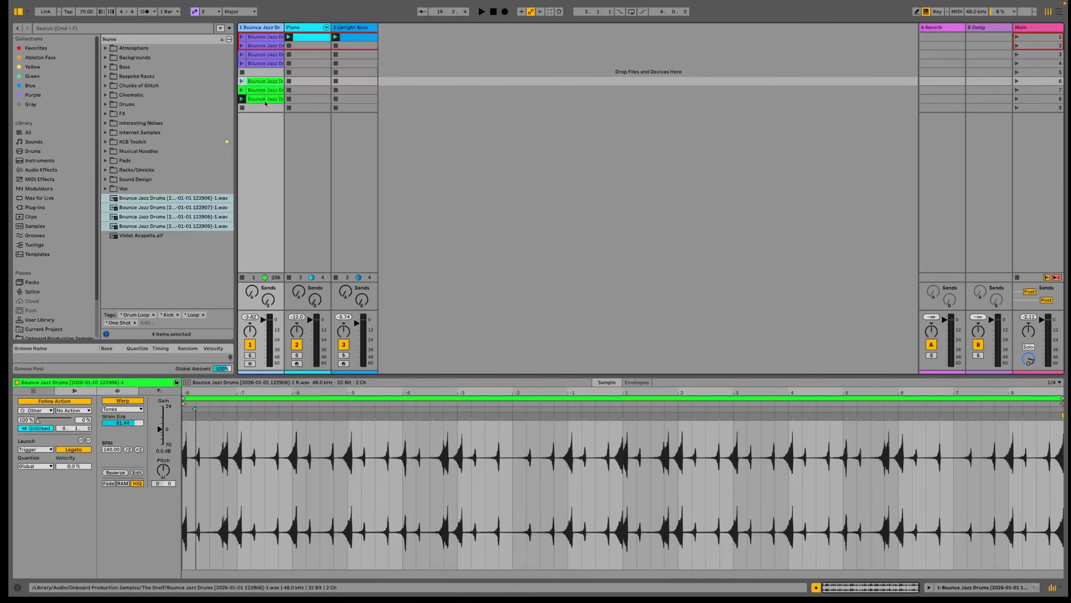
{"action": "left_click", "coordinate": [265, 83], "text": "shift"}
{"action": "left_click_drag", "start_coordinate": [268, 83], "coordinate": [267, 76]}
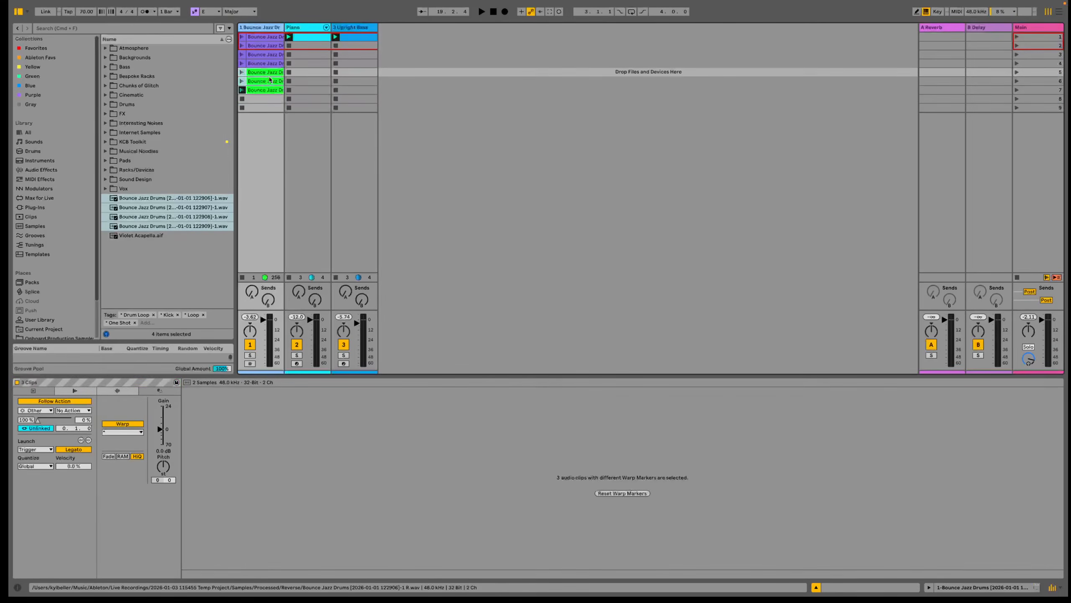
Review the clip settings of the three green drum variations and the original first drum clip.
{"action": "left_click", "coordinate": [269, 73]}
{"action": "left_click", "coordinate": [268, 83]}
{"action": "left_click", "coordinate": [267, 91]}
{"action": "left_click", "coordinate": [265, 40]}
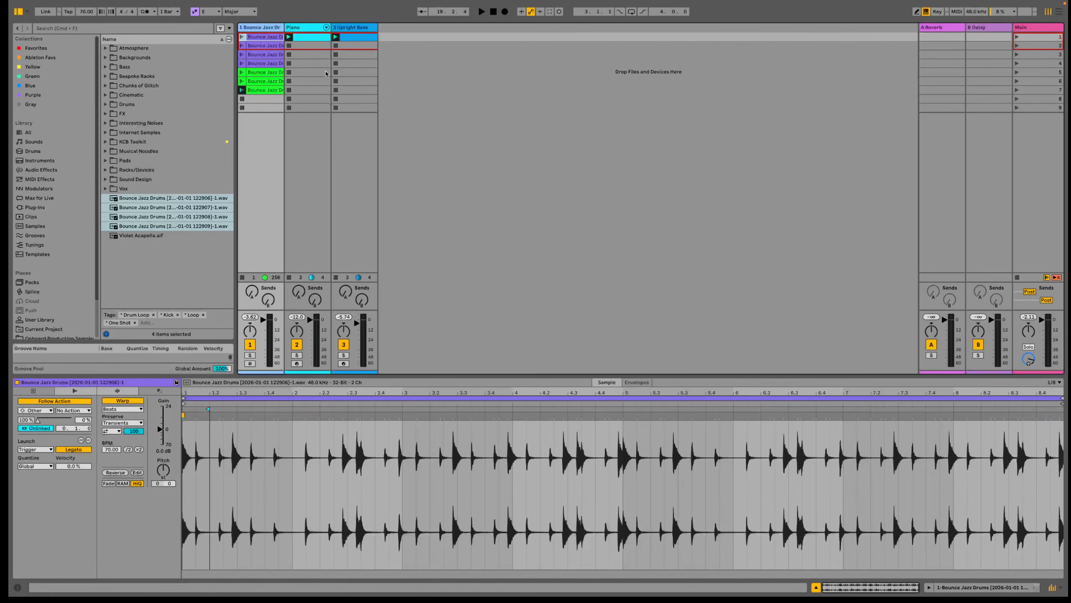
Set the Follow Action time of the four purple drum clips to two beats.
{"action": "left_click", "coordinate": [267, 74]}
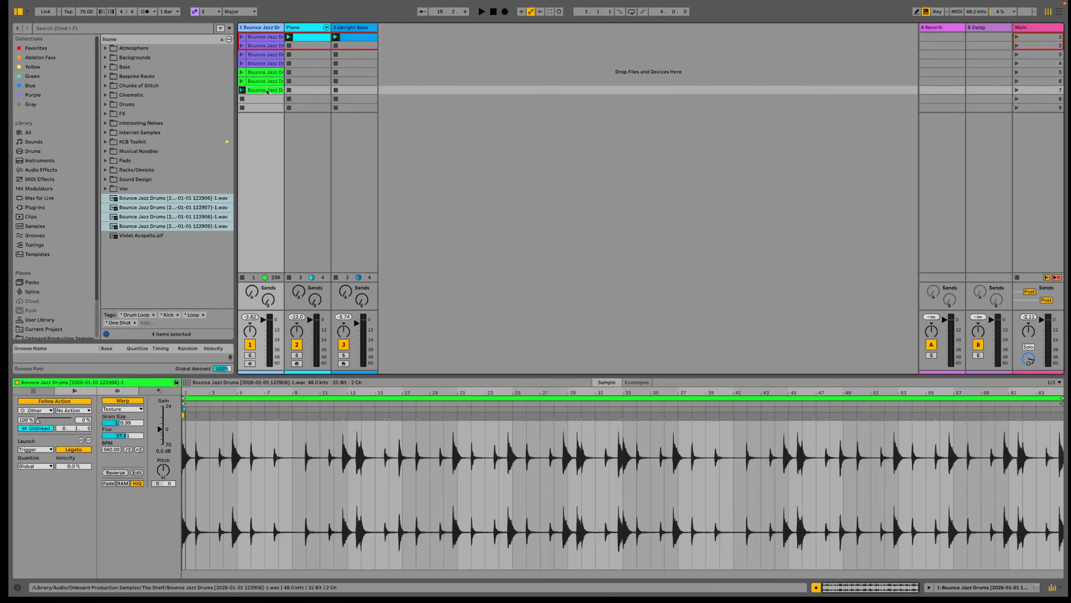
{"action": "left_click", "coordinate": [266, 63]}
{"action": "left_click", "coordinate": [269, 38], "text": "shift"}
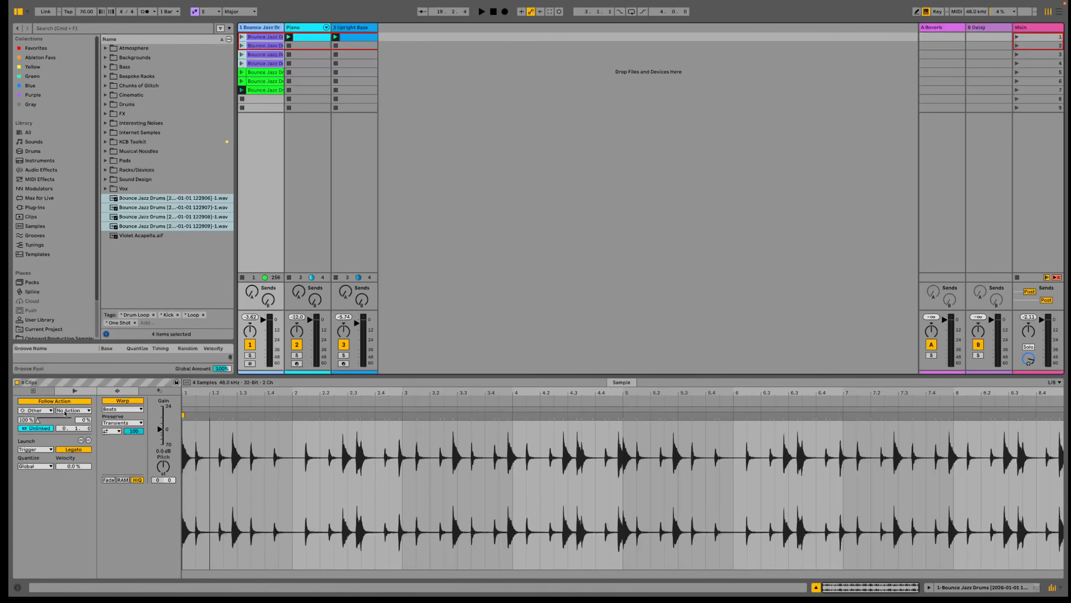
{"action": "left_click_drag", "start_coordinate": [78, 429], "coordinate": [77, 422]}
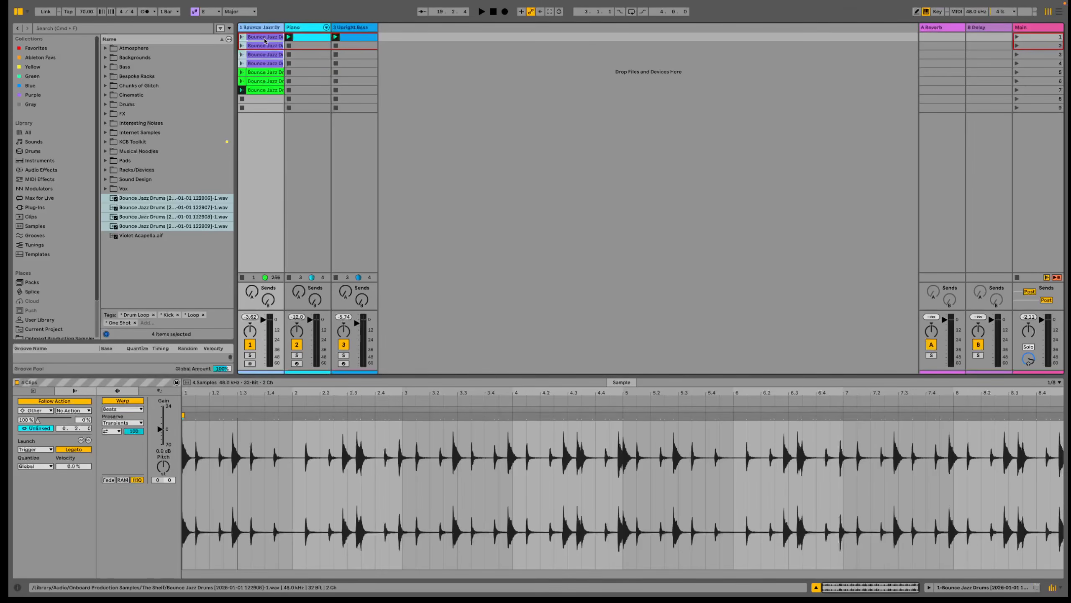
Review the clip settings of the three green drum variations and launch the first drum clip.
{"action": "left_click", "coordinate": [263, 83]}
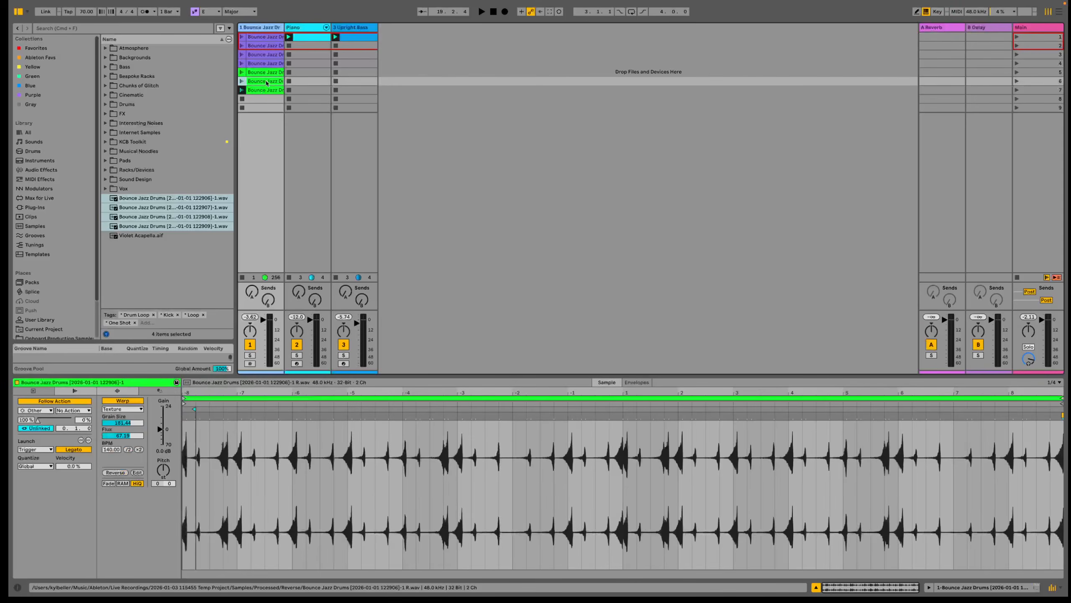
{"action": "left_click", "coordinate": [257, 90]}
{"action": "left_click", "coordinate": [265, 73]}
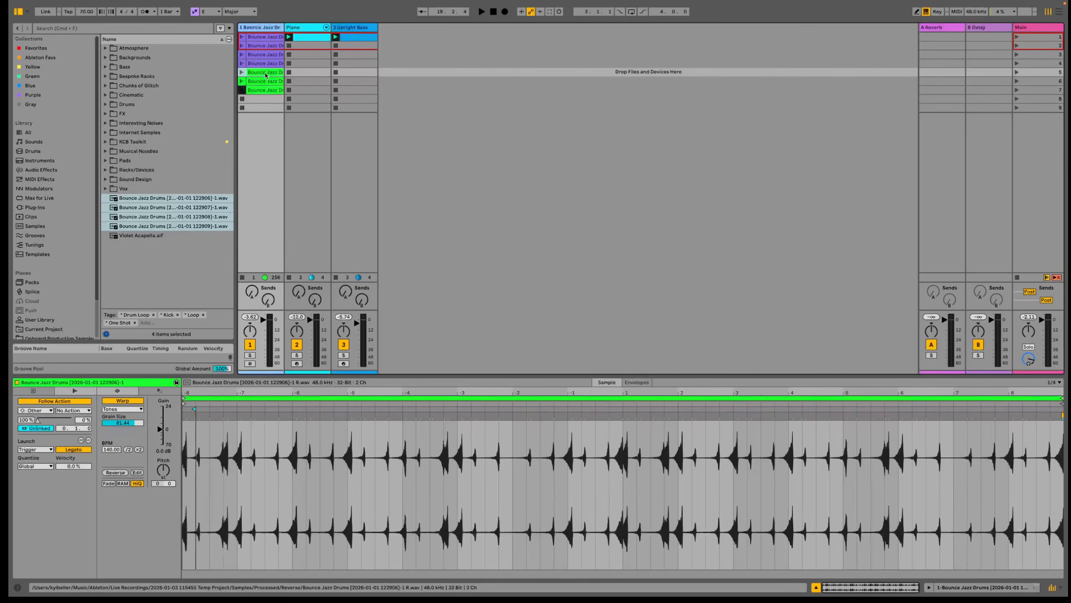
{"action": "left_click", "coordinate": [242, 40]}
Add a MIDI track after the Upright Bass track and load the Operator instrument on it.
{"action": "left_click", "coordinate": [365, 27]}
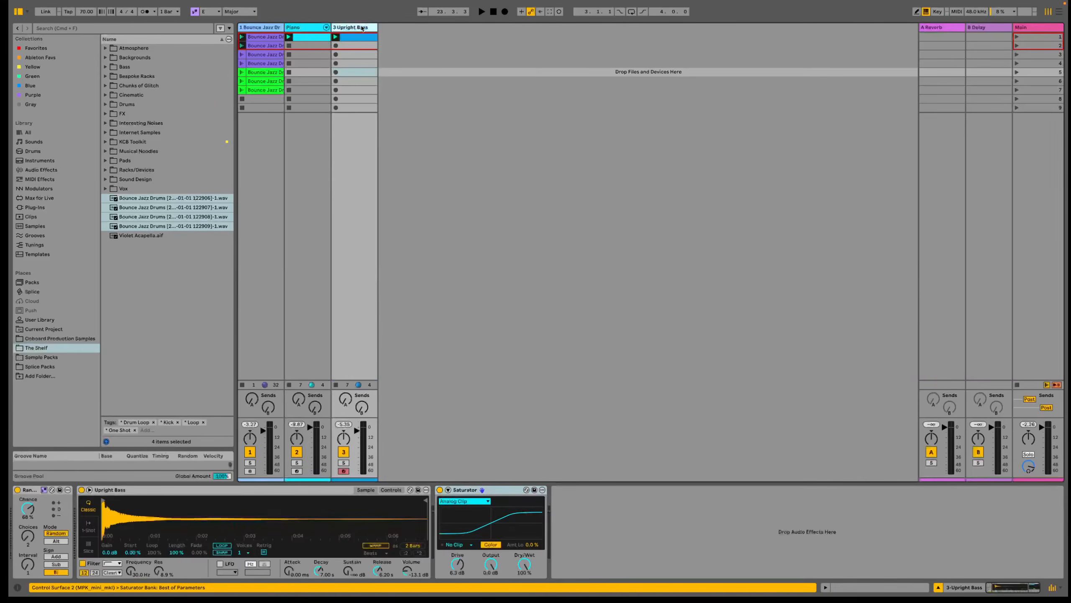
{"action": "key", "text": "super+shift+t"}
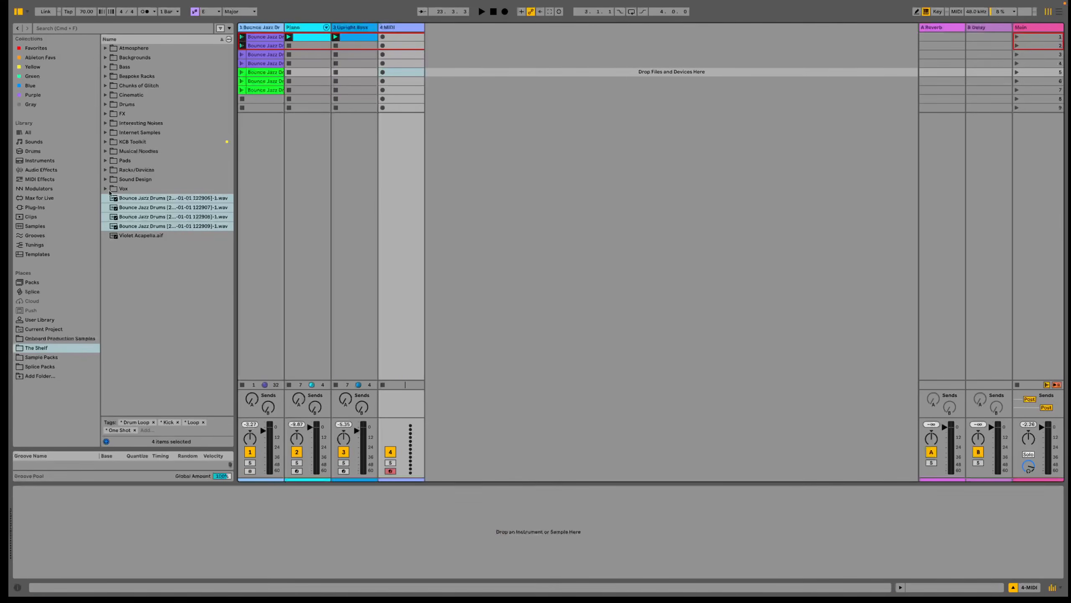
{"action": "left_click", "coordinate": [47, 170]}
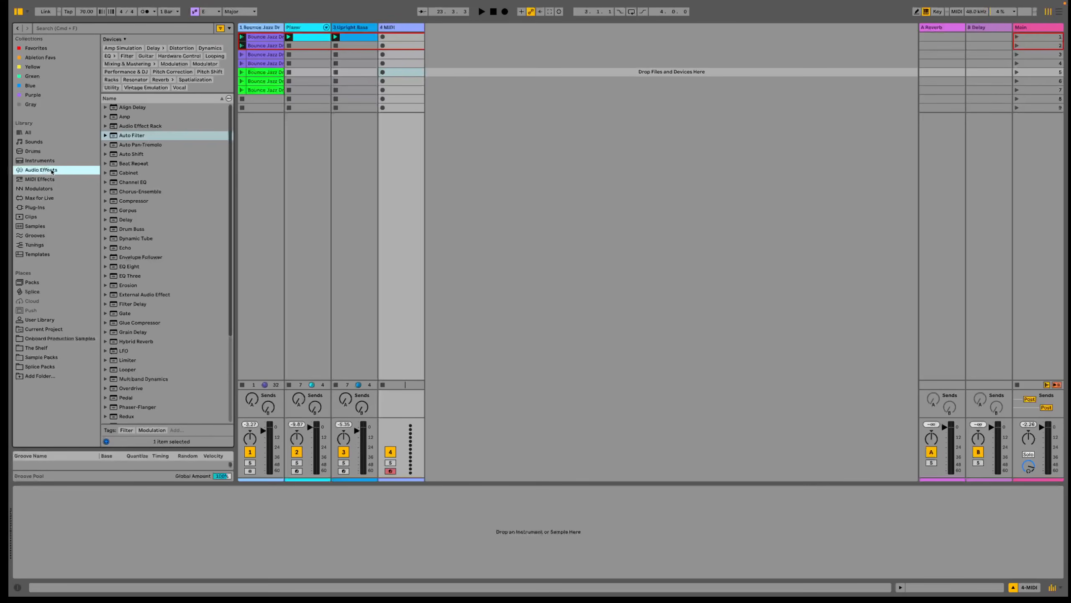
{"action": "left_click", "coordinate": [44, 160]}
{"action": "left_click_drag", "start_coordinate": [130, 271], "coordinate": [404, 92]}
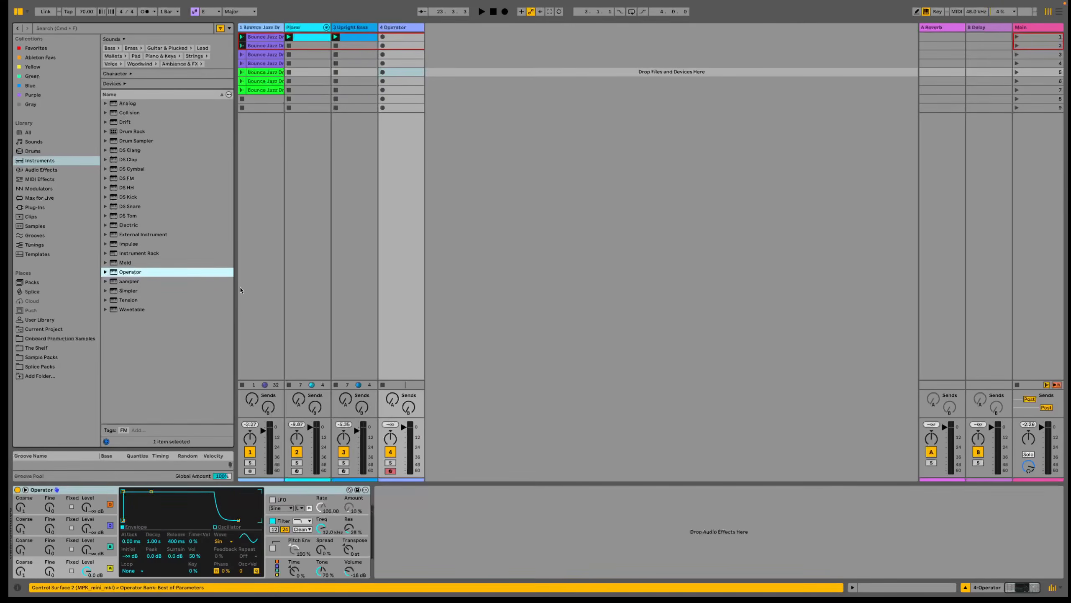
Create a two-bar MIDI clip in the Operator track's first slot, with one E3 note filling its whole length.
{"action": "double_click", "coordinate": [403, 37]}
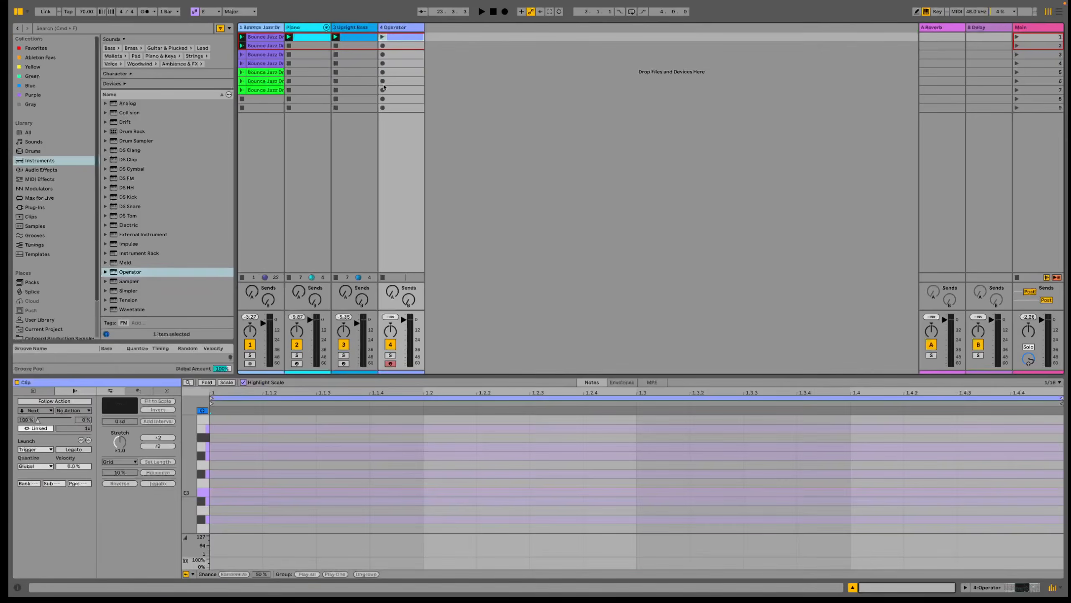
{"action": "double_click", "coordinate": [243, 494]}
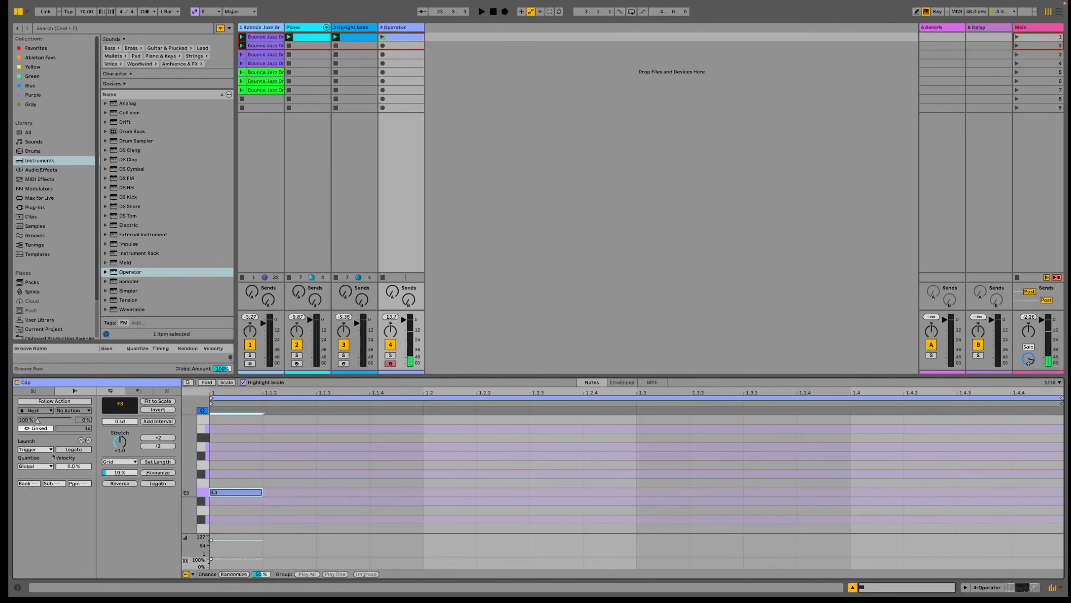
{"action": "left_click", "coordinate": [46, 393]}
{"action": "left_click_drag", "start_coordinate": [67, 444], "coordinate": [66, 440]}
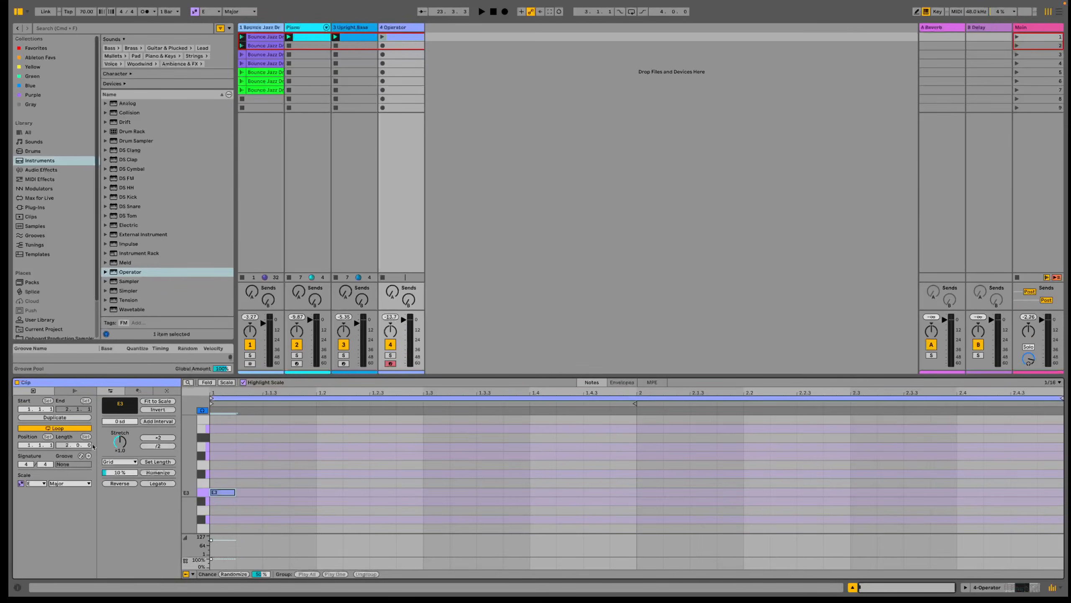
{"action": "left_click", "coordinate": [172, 485]}
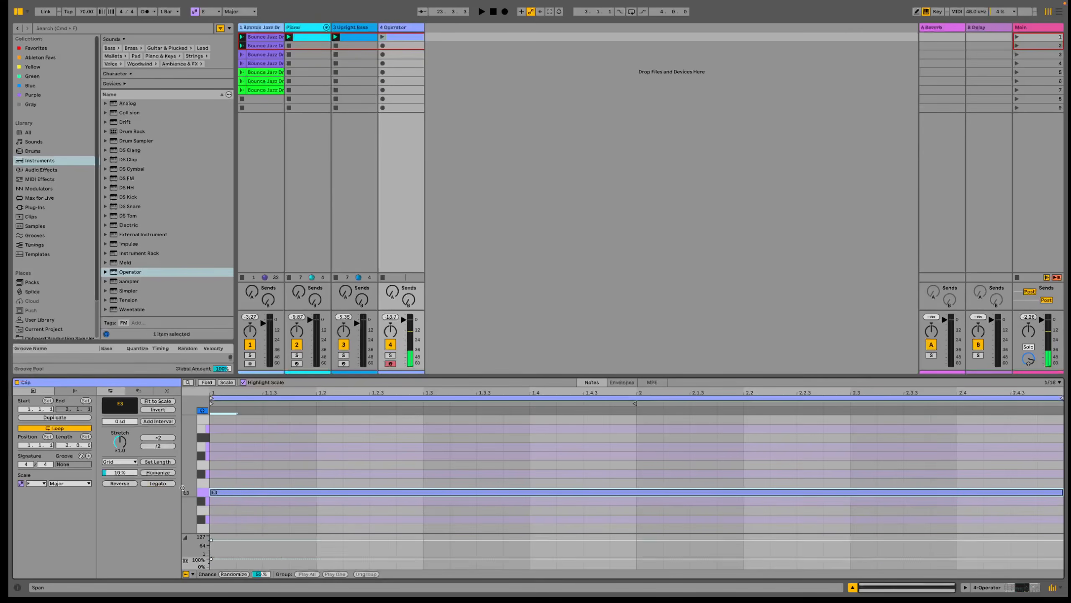
Copy the E3 note in the Operator clip and transpose the copy up seven semitones to B3.
{"action": "left_click", "coordinate": [252, 492]}
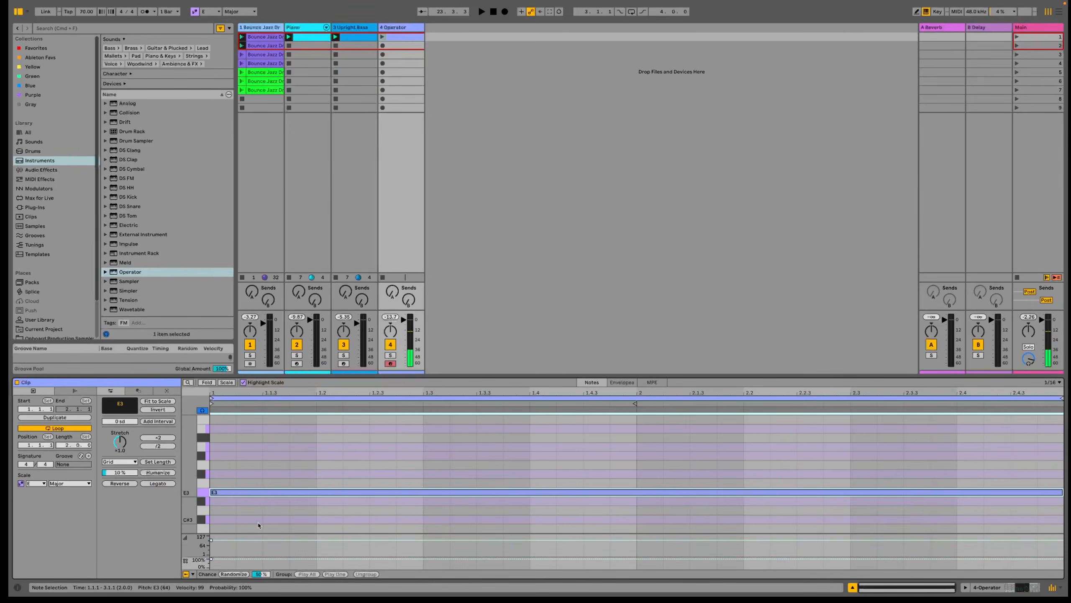
{"action": "key", "text": "super+v"}
{"action": "key", "text": "Up"}
{"action": "key", "text": "Up"}
{"action": "key", "text": "Up"}
{"action": "key", "text": "Up"}
{"action": "key", "text": "Up"}
{"action": "key", "text": "Up"}
{"action": "key", "text": "Up"}
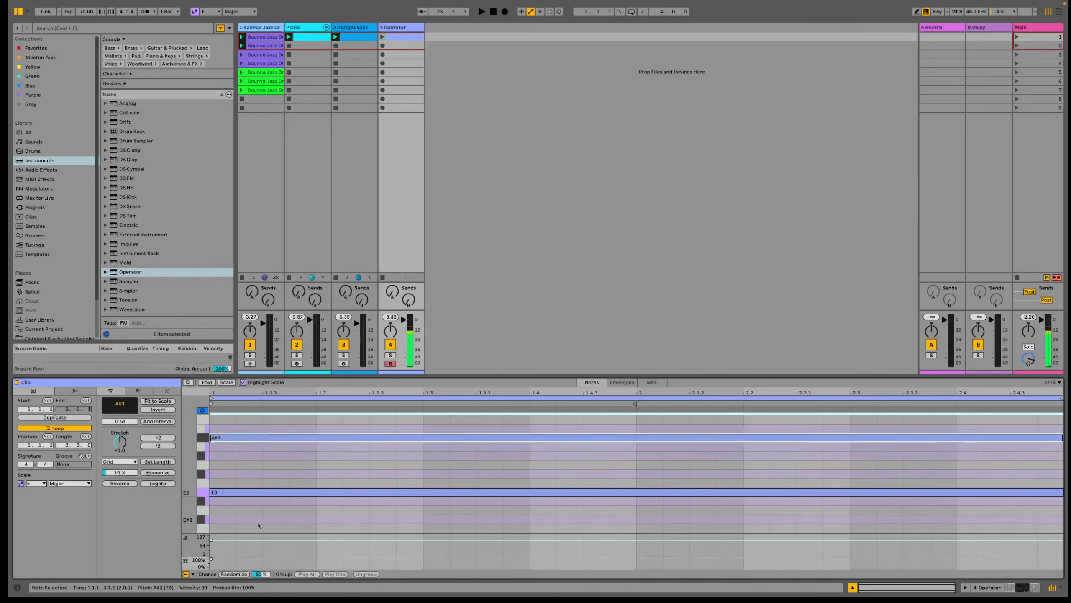
Find the Arpeggiator in the browser and add it before Operator on the fourth track.
{"action": "double_click", "coordinate": [412, 27]}
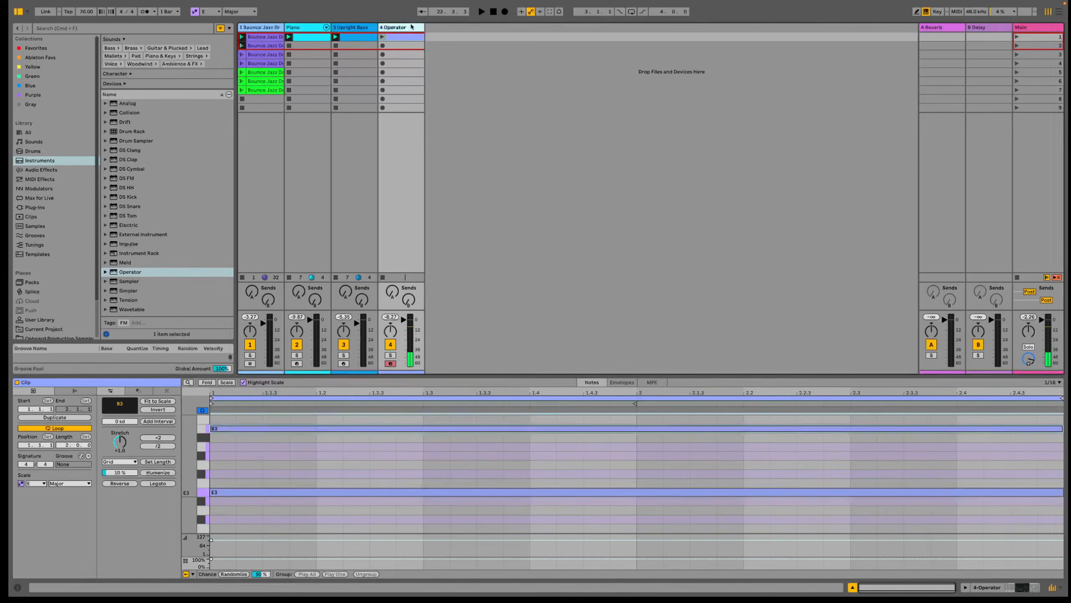
{"action": "key", "text": "super+f"}
{"action": "type", "text": "arp"}
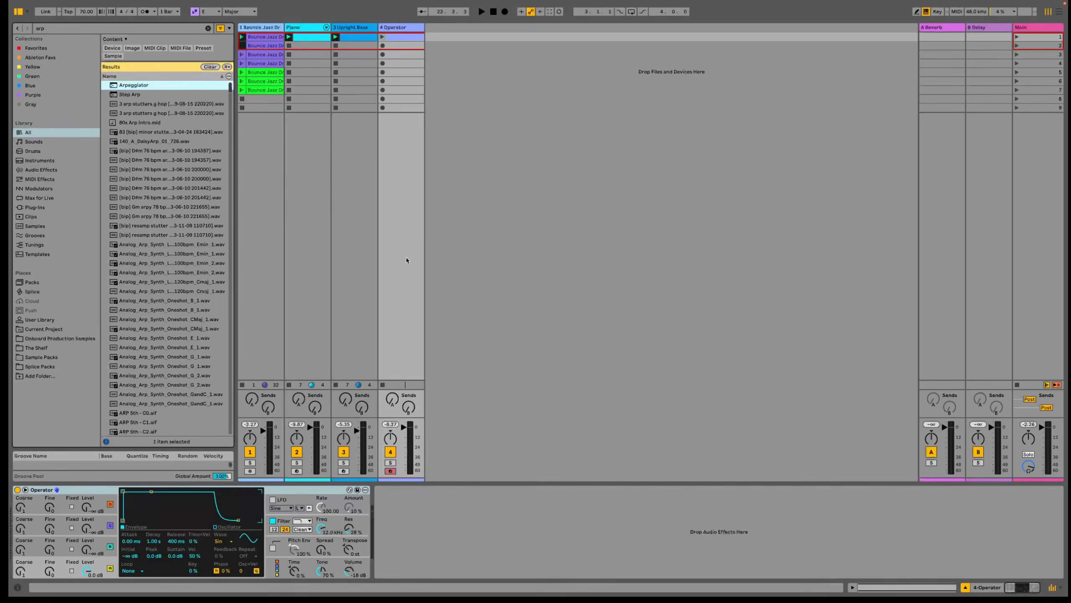
{"action": "key", "text": "Return"}
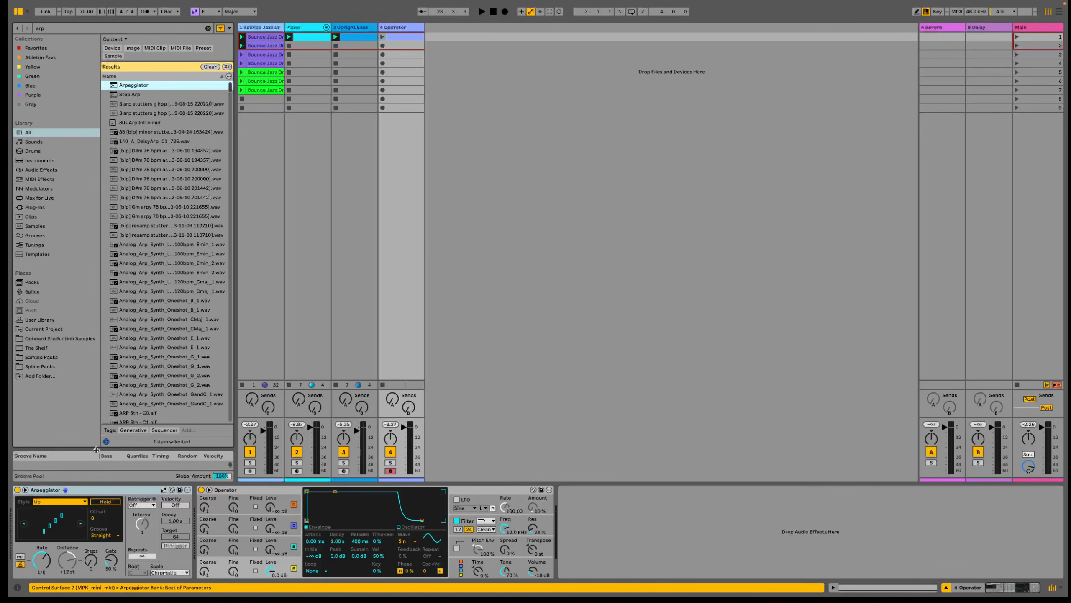
Launch the Operator clip and, during playback, set the Arpeggiator's Gate to 36%, lower the track volume and lengthen Operator's attack.
{"action": "key", "text": "space"}
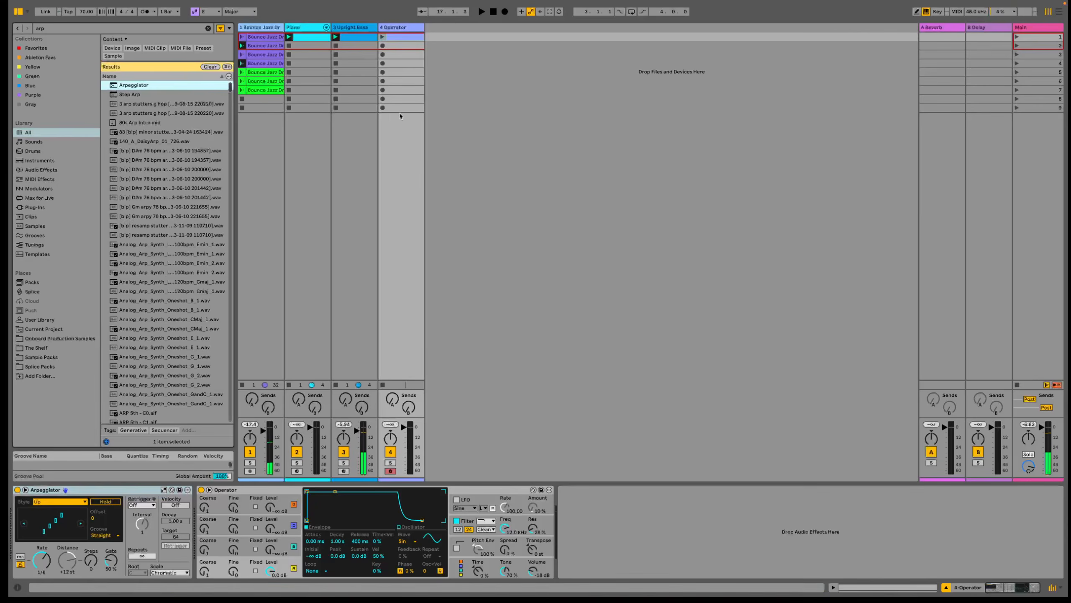
{"action": "left_click", "coordinate": [382, 37]}
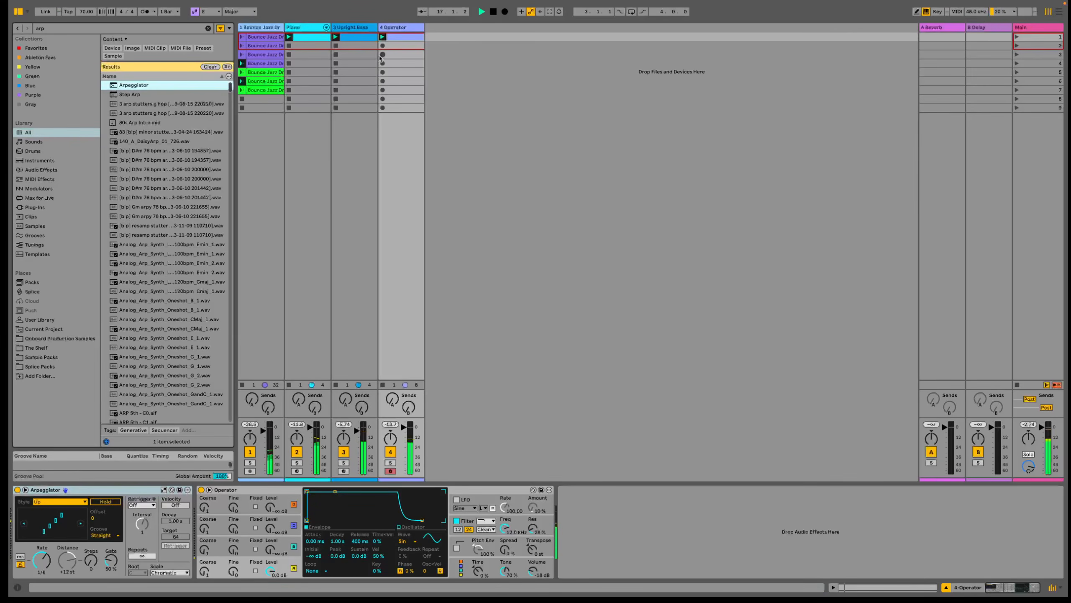
{"action": "left_click_drag", "start_coordinate": [110, 560], "coordinate": [111, 555]}
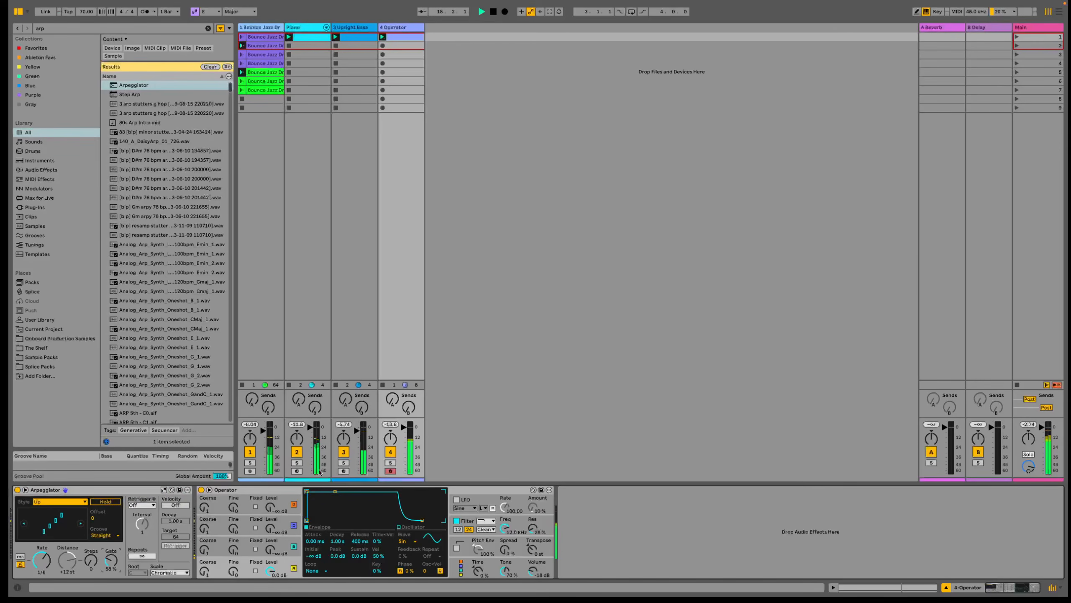
{"action": "left_click_drag", "start_coordinate": [406, 467], "coordinate": [406, 473]}
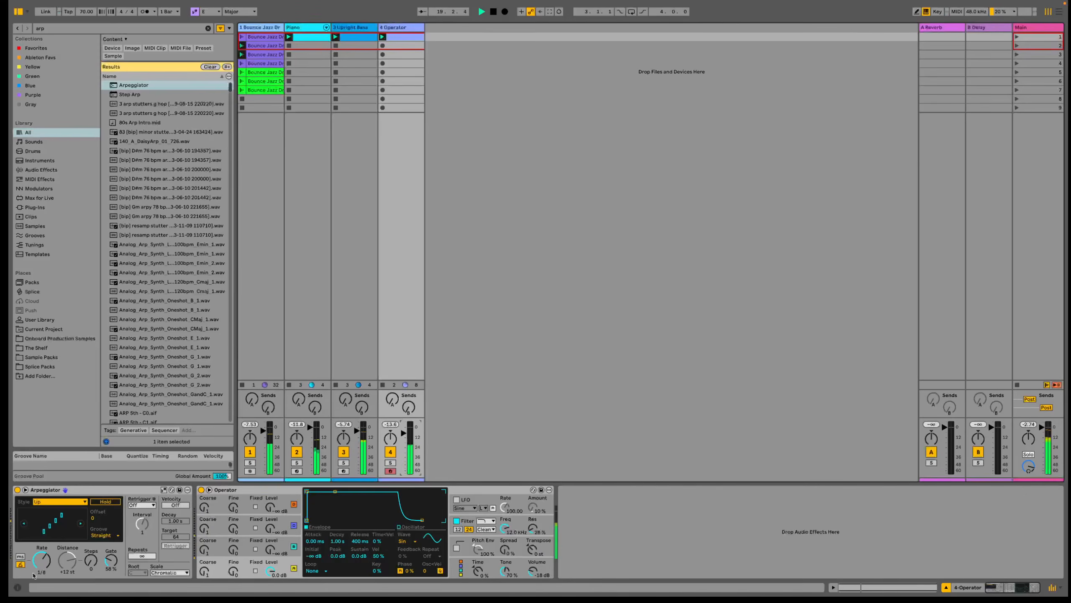
{"action": "left_click_drag", "start_coordinate": [109, 563], "coordinate": [109, 572]}
{"action": "left_click_drag", "start_coordinate": [316, 540], "coordinate": [316, 524]}
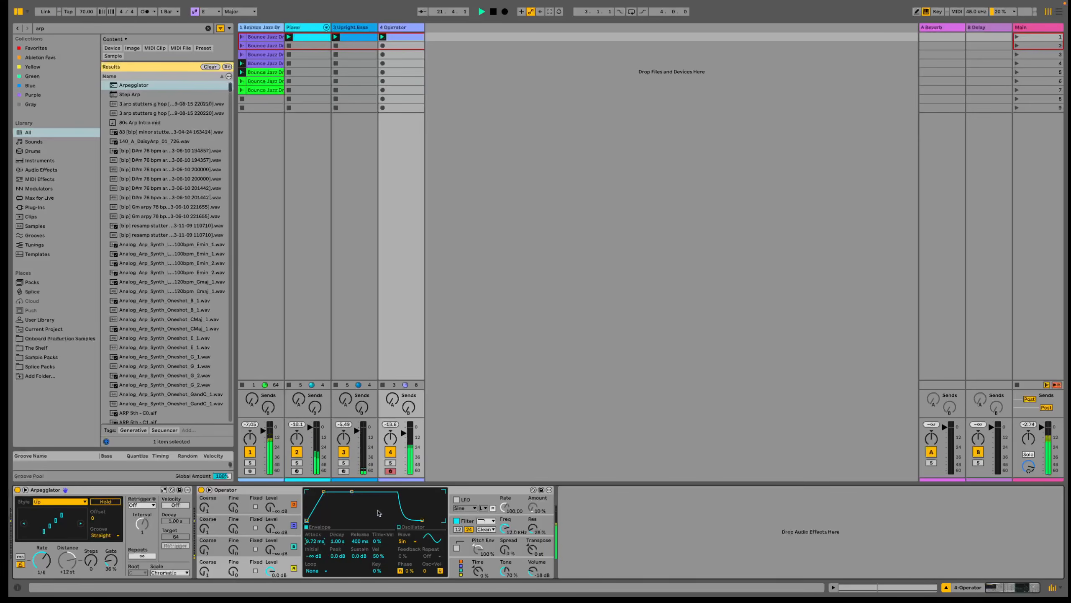
Add Hybrid Reverb after Operator with a Bigger Spaces convolution response and set its Dry/Wet to 100%.
{"action": "key", "text": "ctrl+f"}
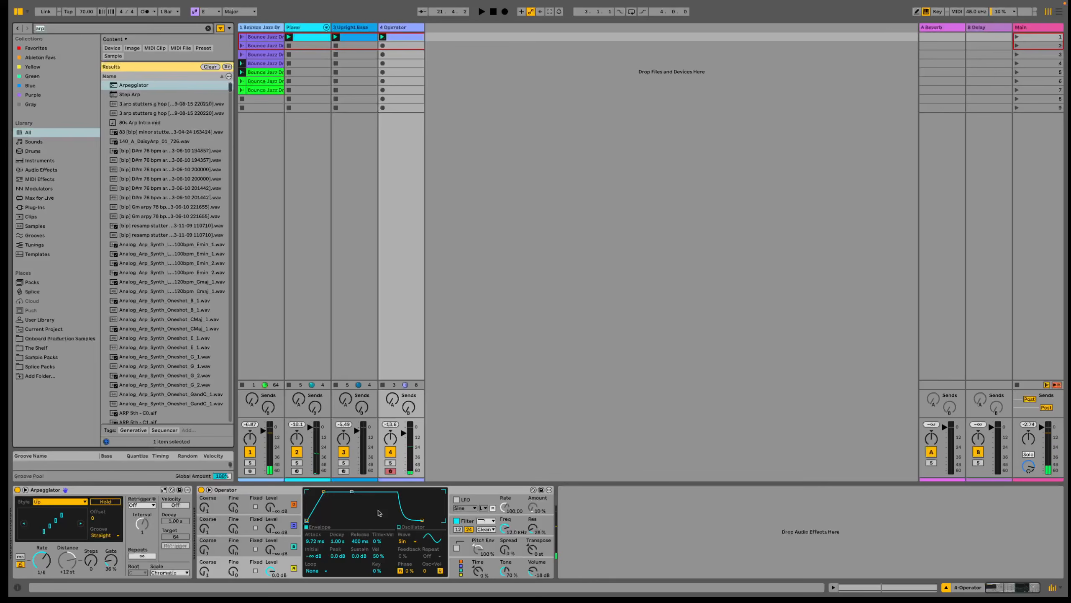
{"action": "type", "text": "hybri"}
{"action": "key", "text": "Down"}
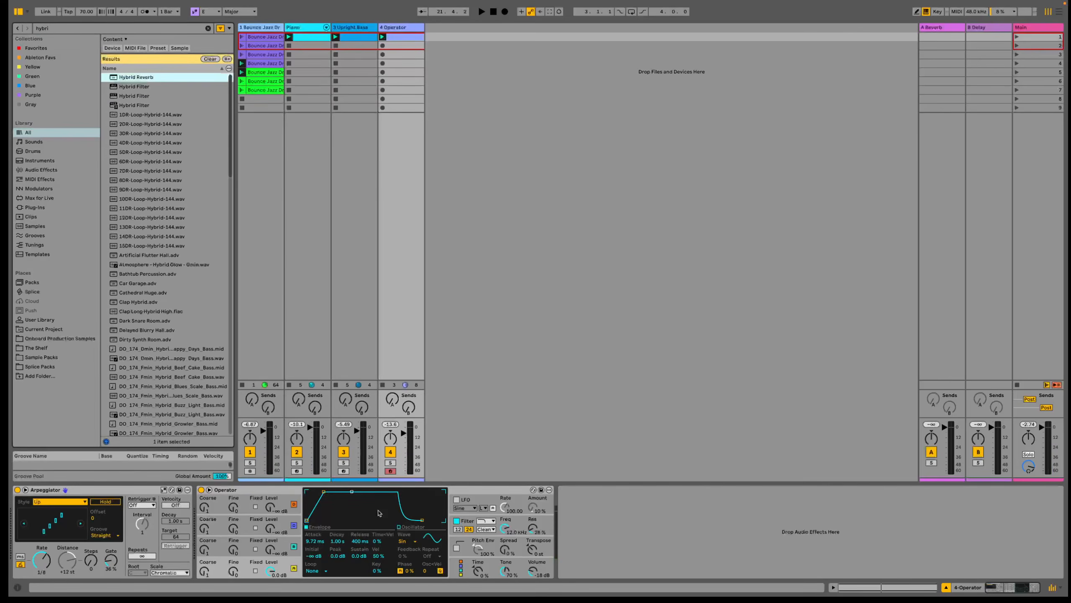
{"action": "key", "text": "Return"}
{"action": "left_click", "coordinate": [607, 564]}
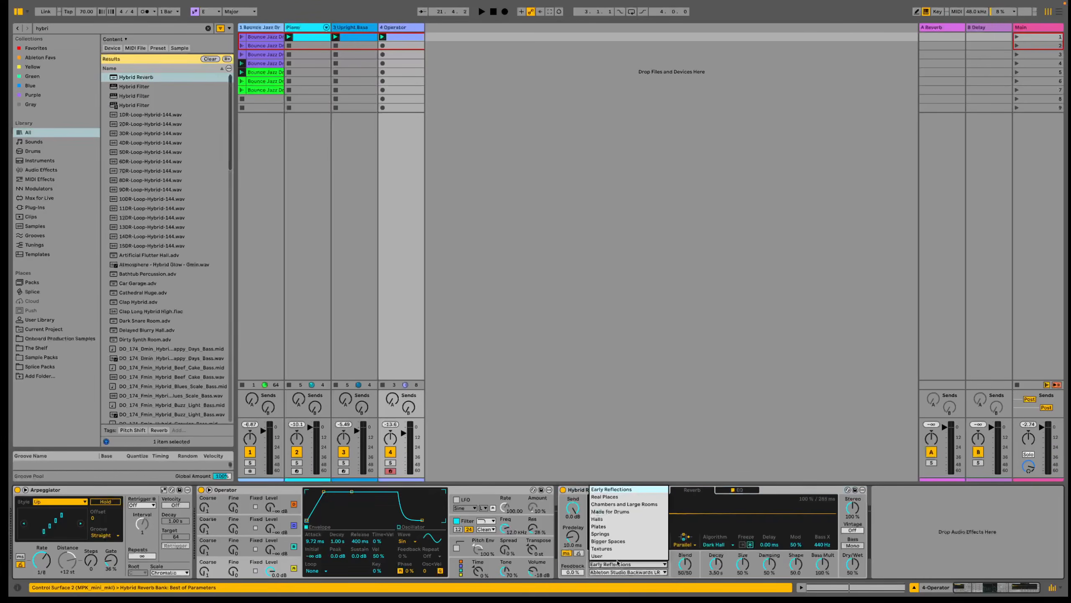
{"action": "left_click", "coordinate": [622, 541]}
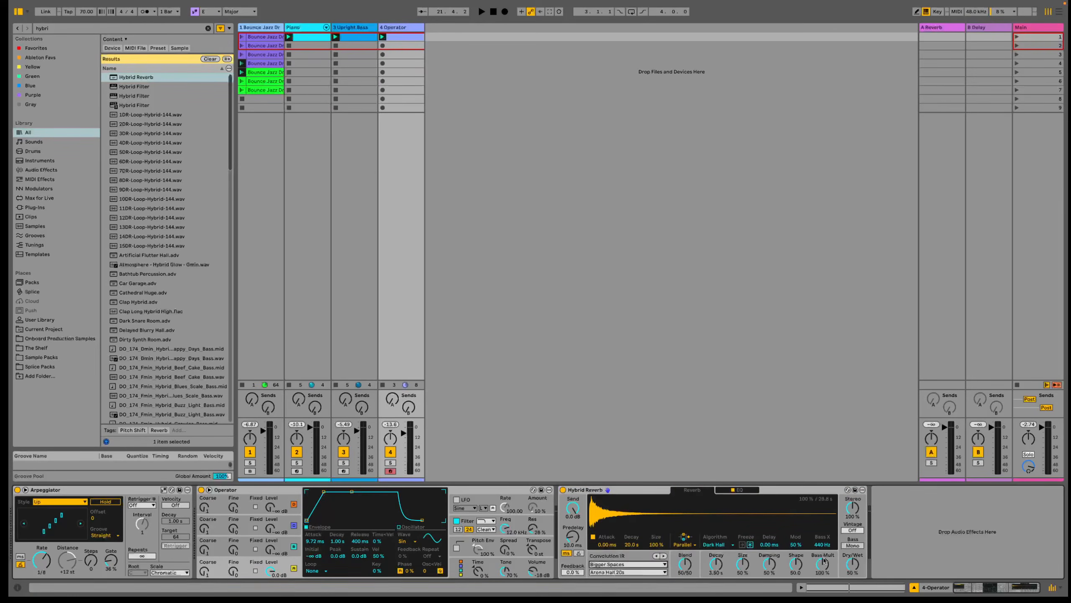
{"action": "left_click_drag", "start_coordinate": [852, 569], "coordinate": [852, 523]}
Solo the Operator track during playback, set the reverb's Decay to 22.3 s and Size to 33%, and lower the track volume.
{"action": "key", "text": "space"}
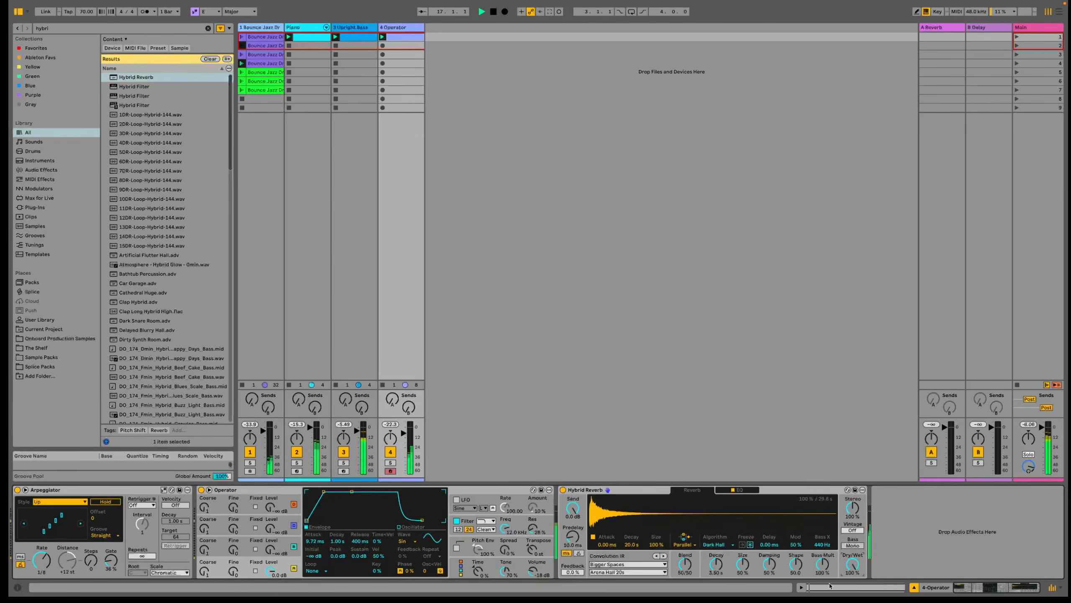
{"action": "left_click", "coordinate": [390, 462]}
{"action": "left_click_drag", "start_coordinate": [715, 565], "coordinate": [748, 580]}
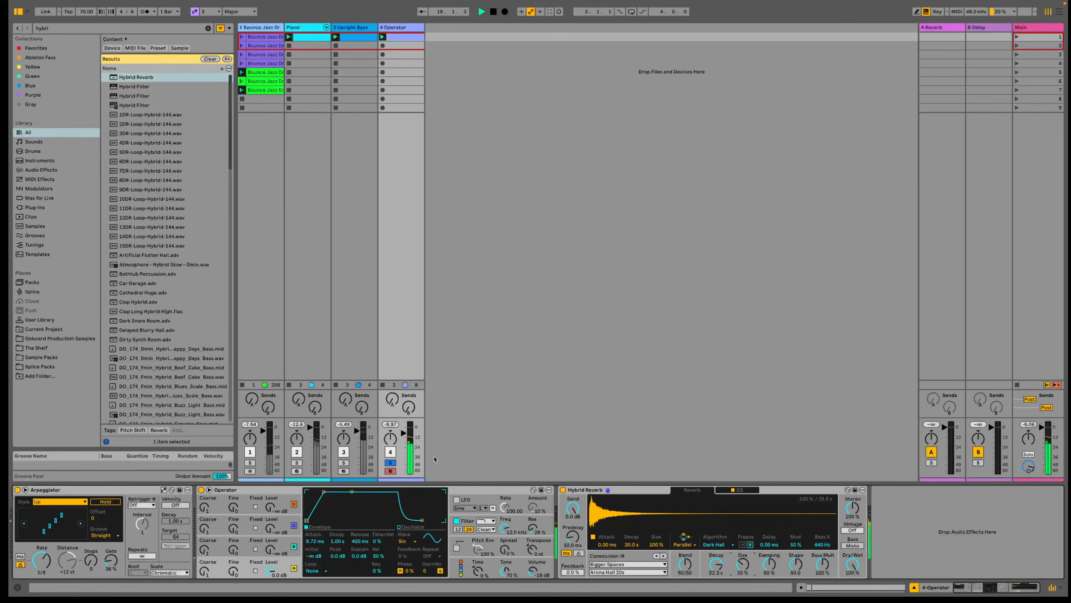
{"action": "left_click_drag", "start_coordinate": [403, 435], "coordinate": [404, 438]}
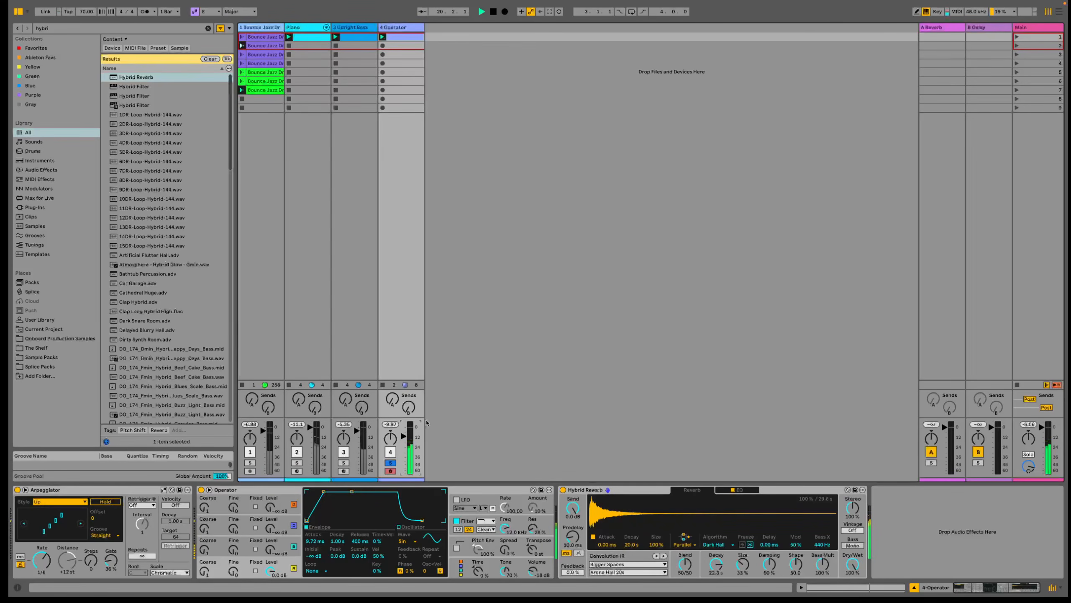
{"action": "key", "text": "space"}
Add an LFO modulator to the Operator track and place it between Operator and Hybrid Reverb.
{"action": "type", "text": "lfo"}
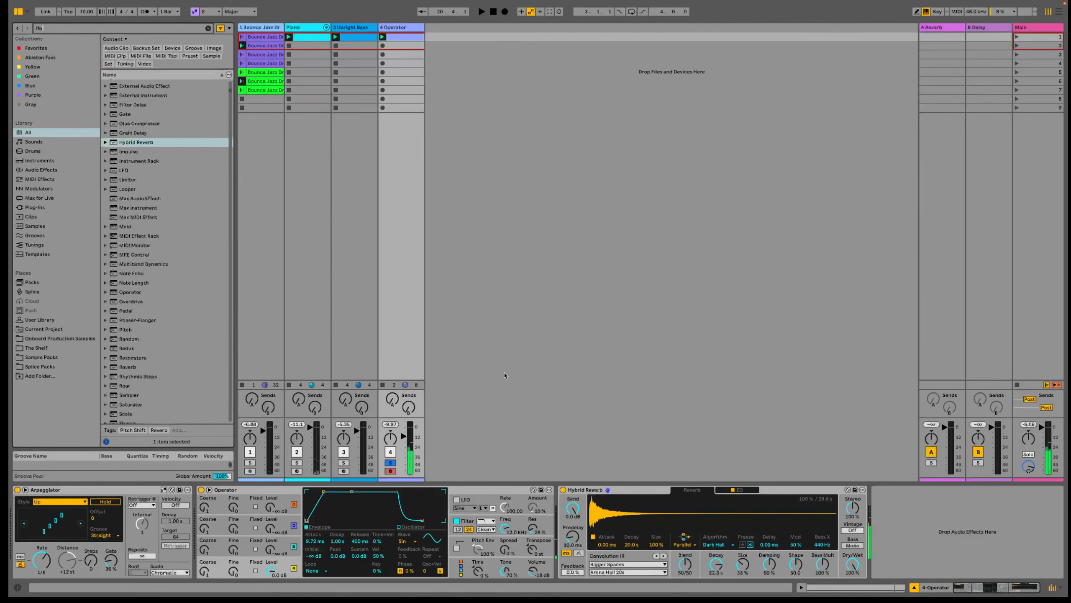
{"action": "key", "text": "Down"}
{"action": "key", "text": "Return"}
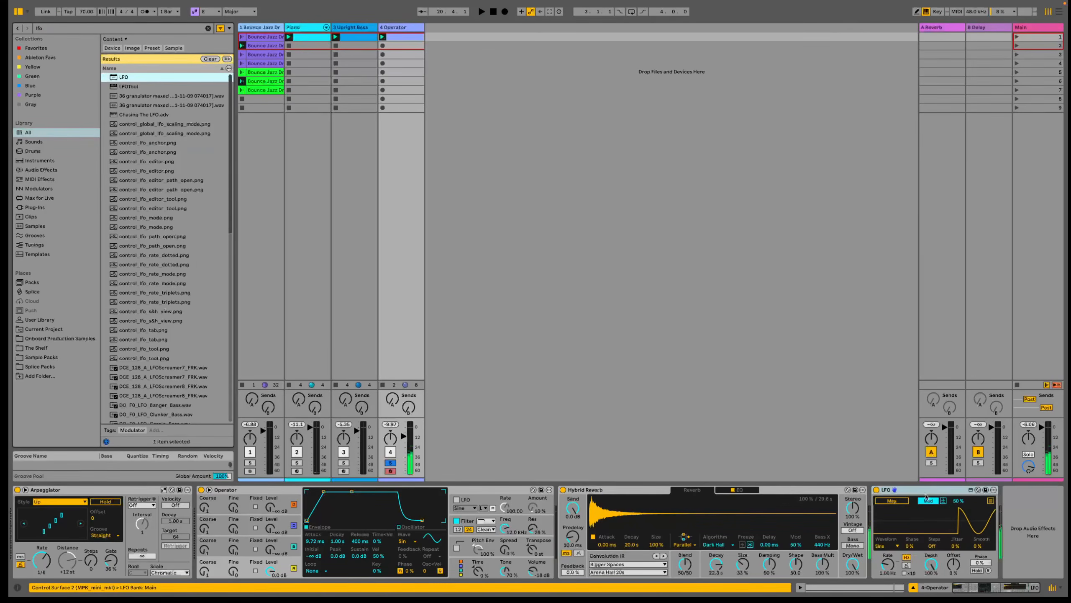
{"action": "left_click_drag", "start_coordinate": [922, 490], "coordinate": [570, 498]}
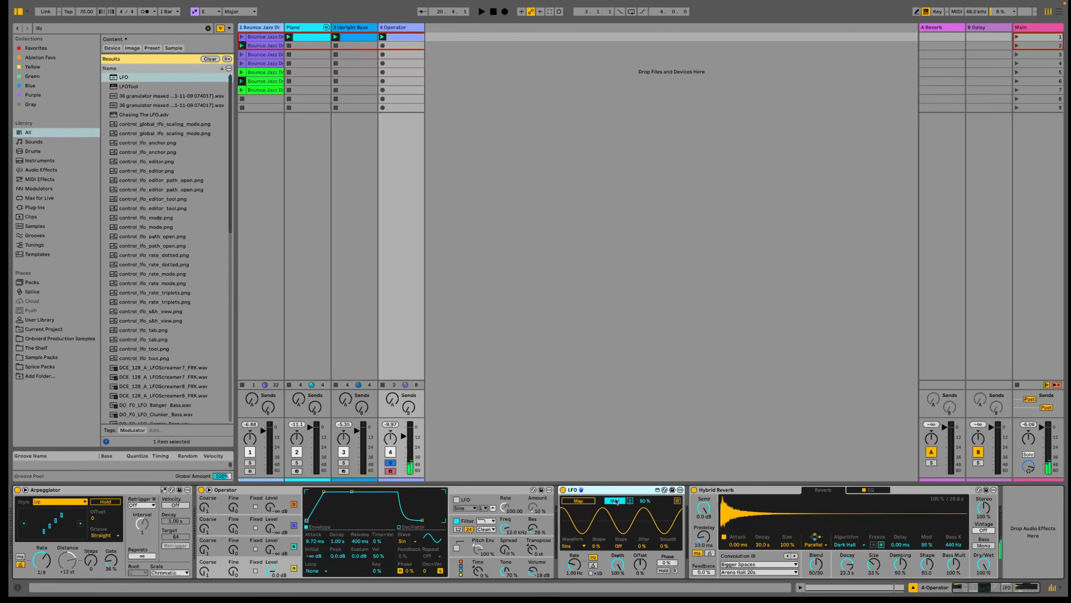
Duplicate the LFO on the Operator track and slow down the rates of both LFOs.
{"action": "key", "text": "ctrl+d"}
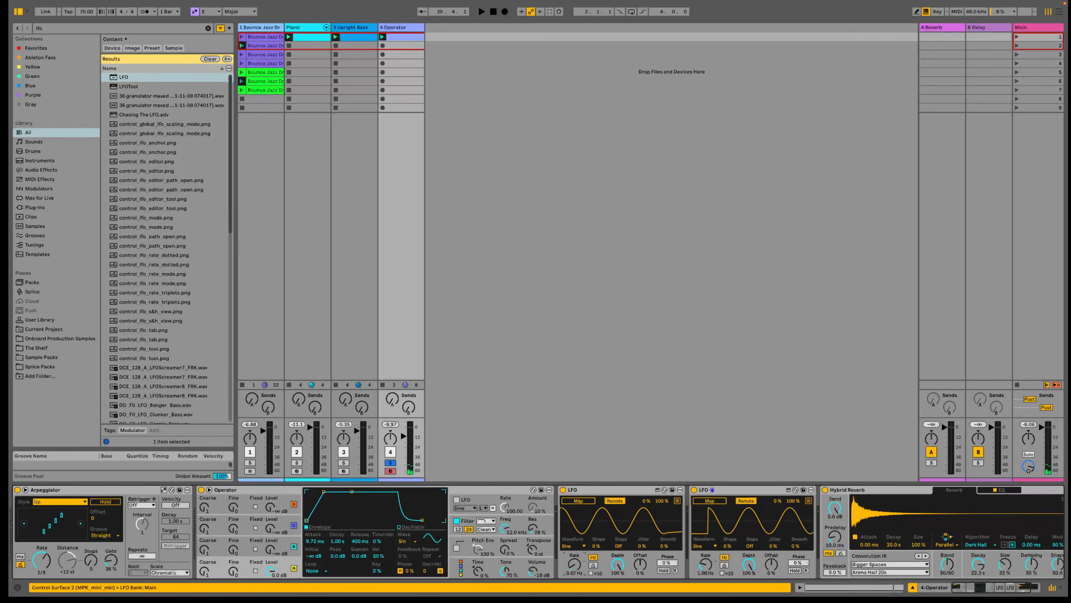
{"action": "left_click", "coordinate": [705, 564]}
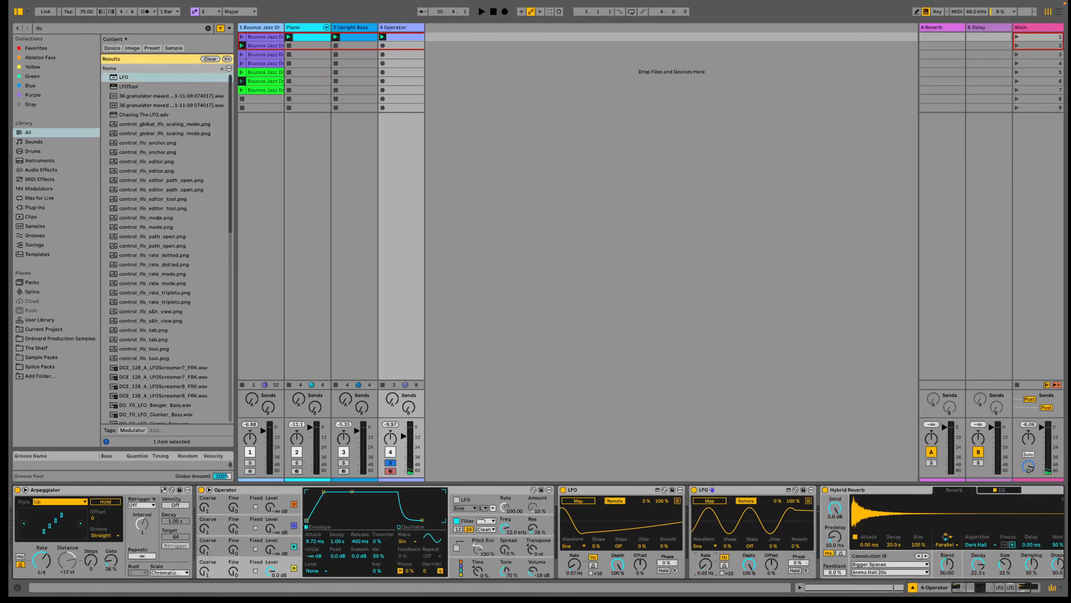
Map the first LFO to the level of Operator's oscillator B and limit its maximum to about 58%.
{"action": "left_click", "coordinate": [218, 549]}
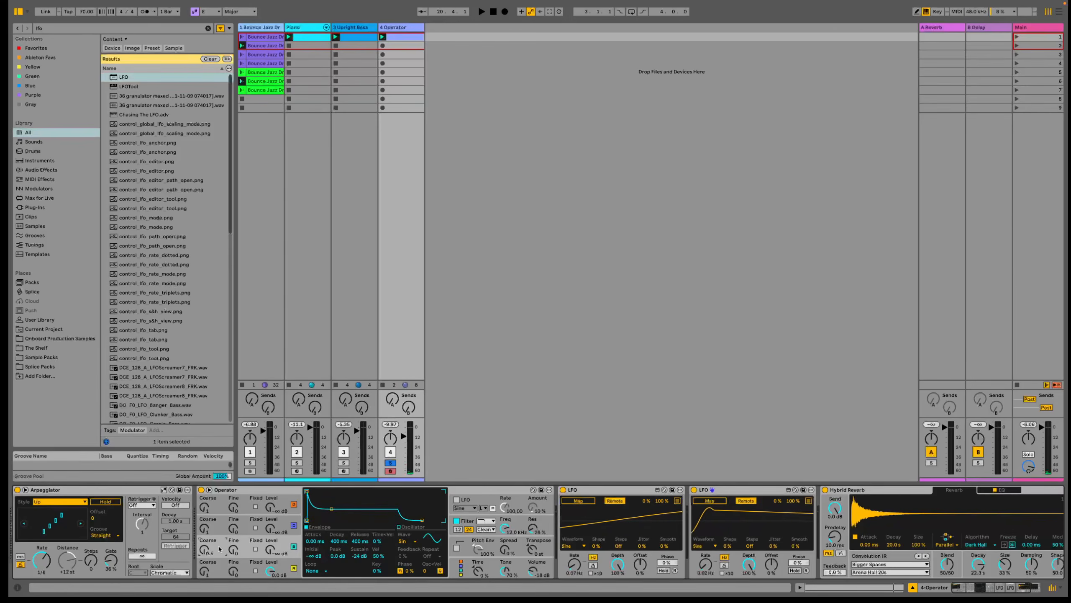
{"action": "left_click", "coordinate": [579, 501]}
{"action": "left_click", "coordinate": [271, 548]}
{"action": "left_click_drag", "start_coordinate": [662, 501], "coordinate": [662, 525]}
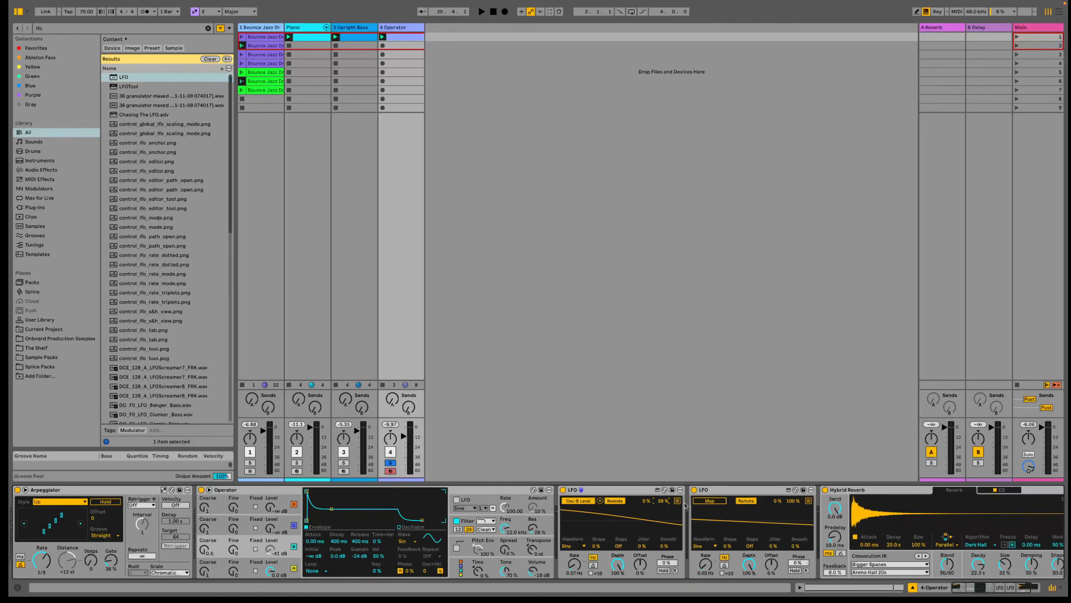
Map the second LFO to the level of Operator's oscillator C and limit its maximum to 58%.
{"action": "left_click", "coordinate": [702, 505]}
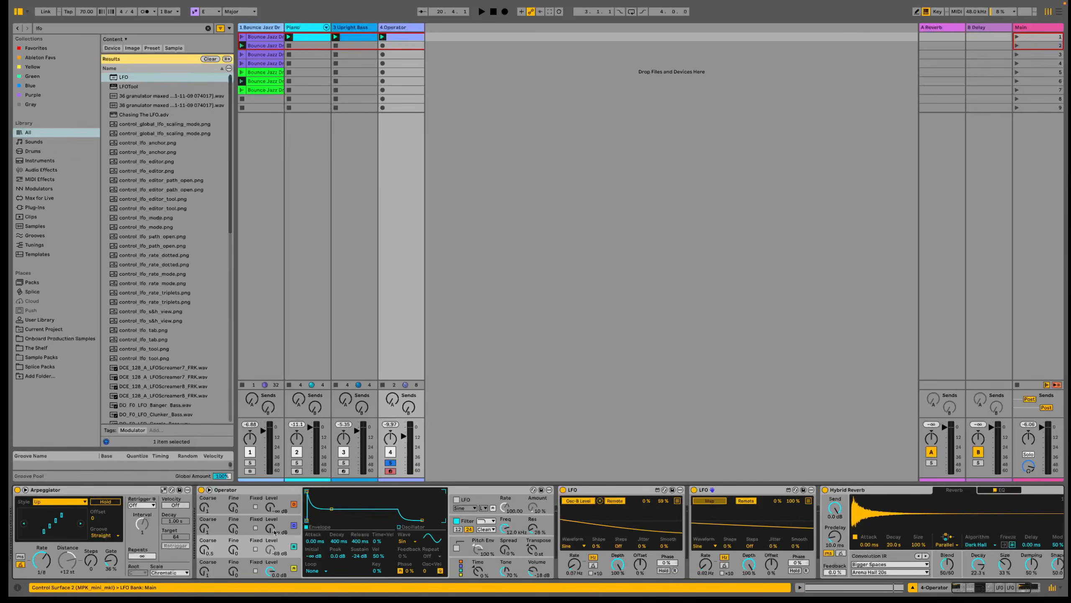
{"action": "left_click", "coordinate": [270, 549]}
{"action": "left_click", "coordinate": [792, 502]}
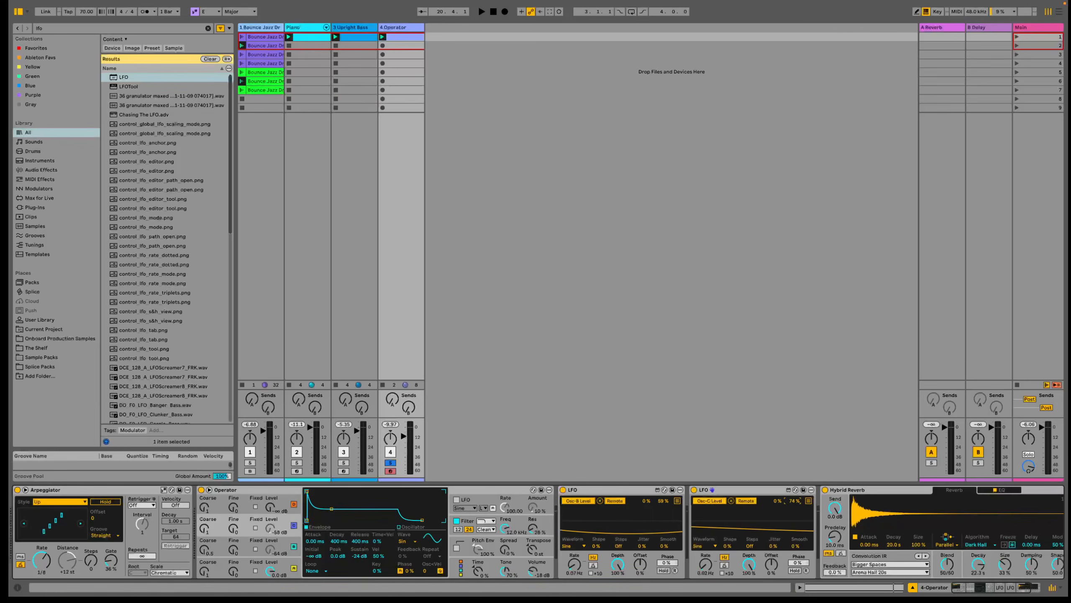
{"action": "left_click_drag", "start_coordinate": [794, 501], "coordinate": [794, 508]}
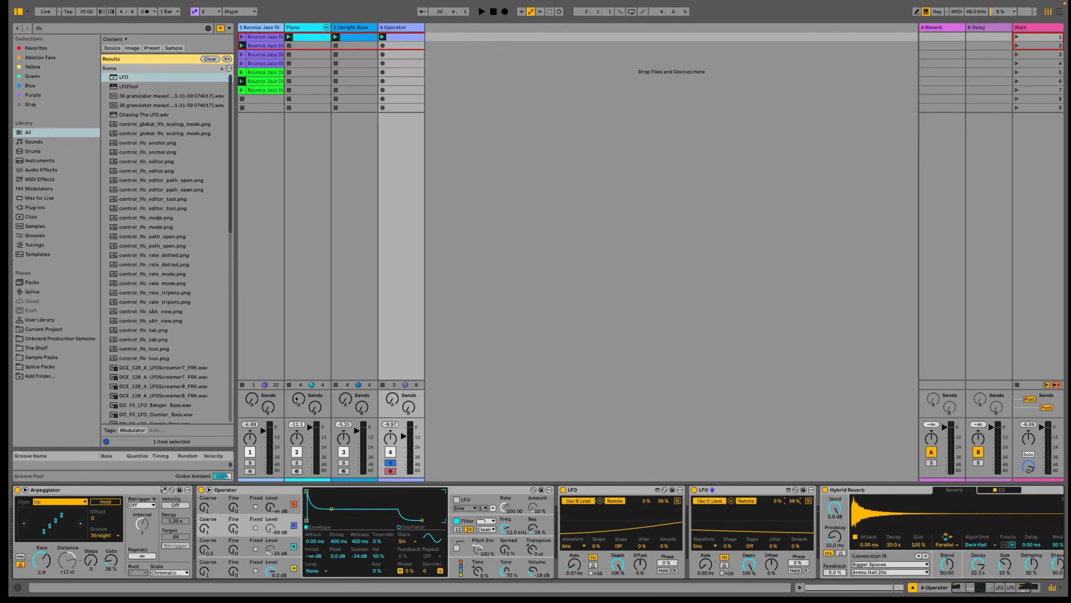
During playback, raise the envelope attack of Operator's oscillator B to 154 ms.
{"action": "key", "text": "space"}
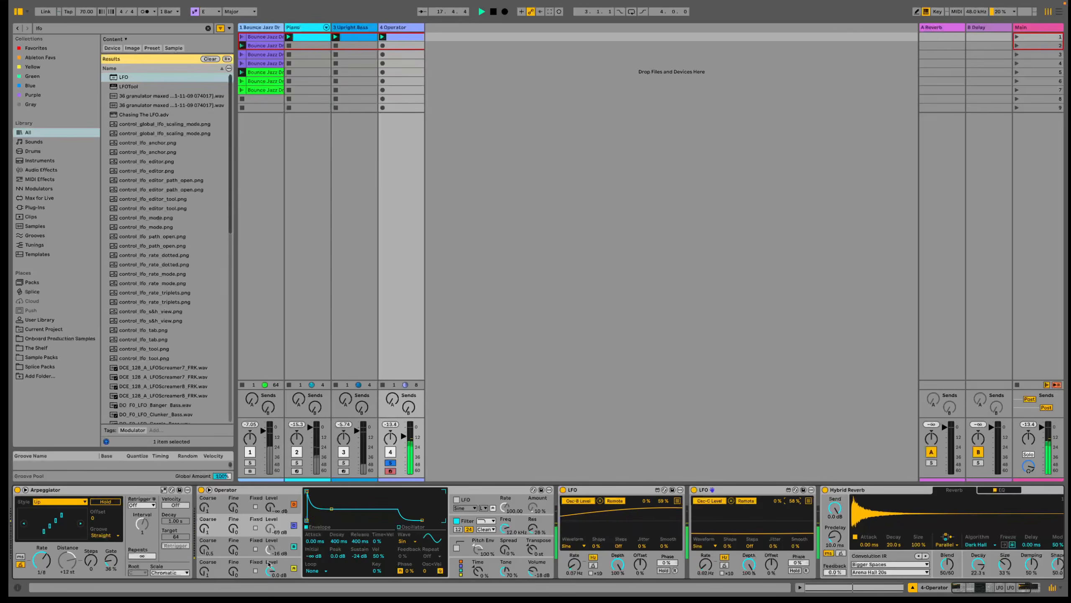
{"action": "left_click", "coordinate": [246, 551]}
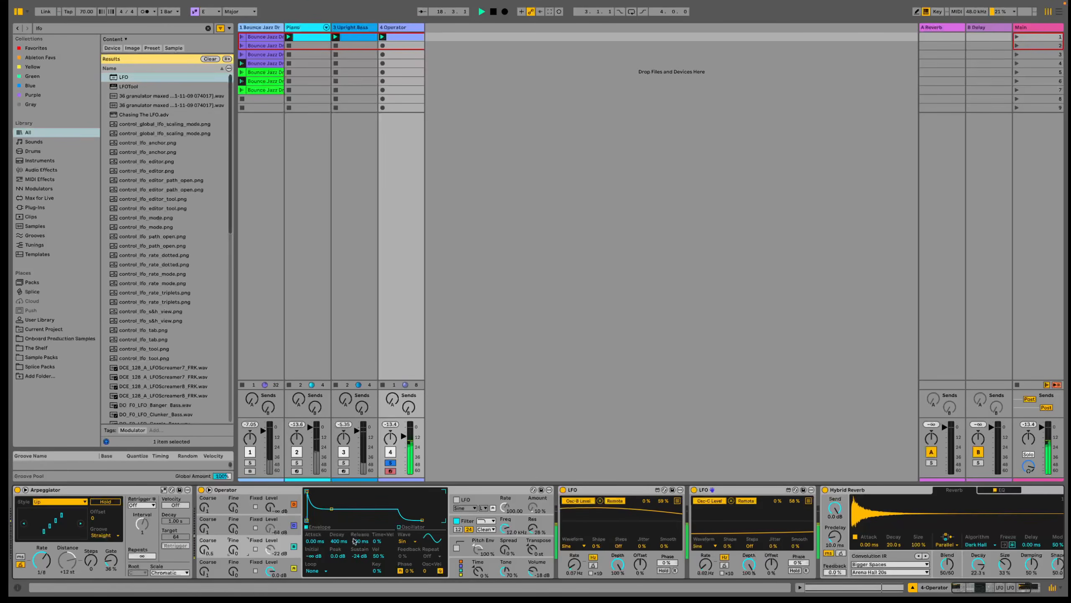
{"action": "left_click_drag", "start_coordinate": [314, 541], "coordinate": [317, 521]}
{"action": "left_click", "coordinate": [229, 535]}
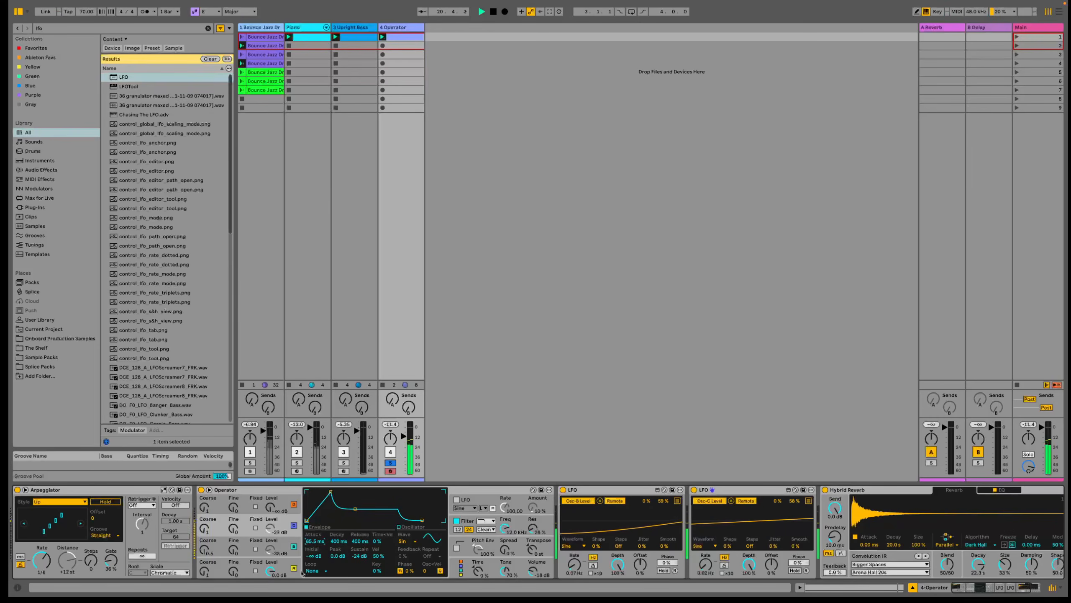
{"action": "mouse_move", "coordinate": [313, 541]}
{"action": "left_mouse_down"}
{"action": "mouse_move", "coordinate": [313, 521]}
{"action": "mouse_move", "coordinate": [286, 564]}
{"action": "mouse_move", "coordinate": [313, 533]}
{"action": "left_mouse_up"}
{"action": "left_click", "coordinate": [298, 549]}
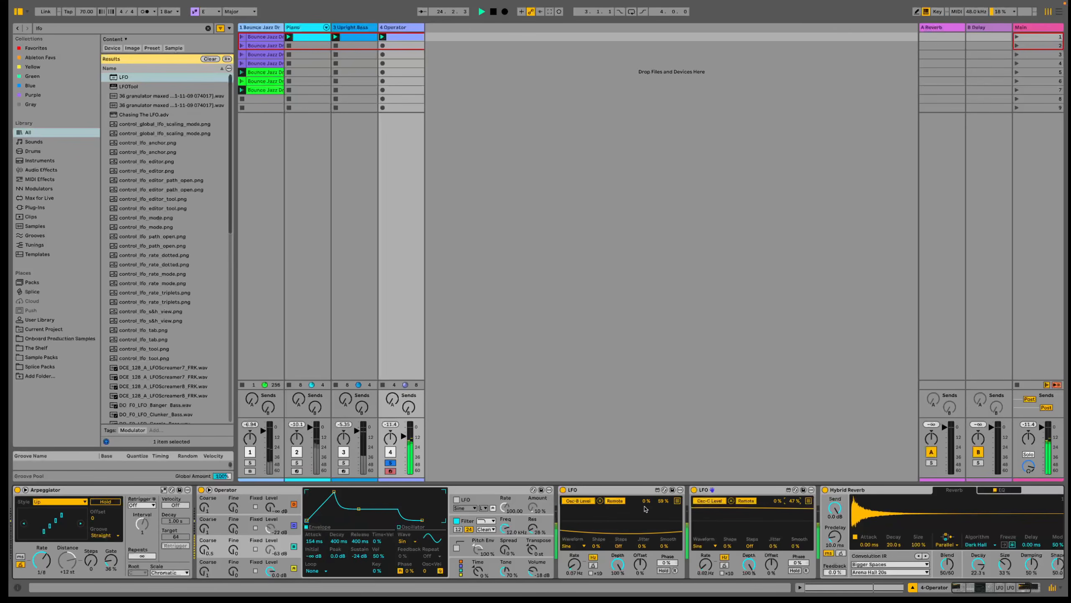
Limit the maximum of the LFO mapping on oscillator B's level to 47%.
{"action": "left_click_drag", "start_coordinate": [663, 501], "coordinate": [662, 504]}
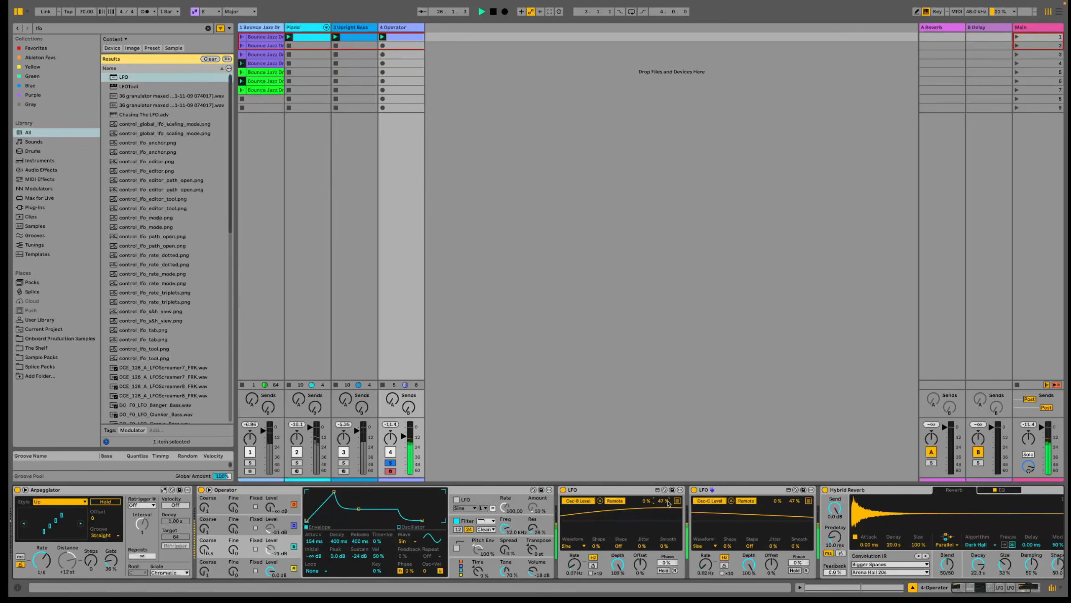
{"action": "left_click_drag", "start_coordinate": [662, 501], "coordinate": [662, 505]}
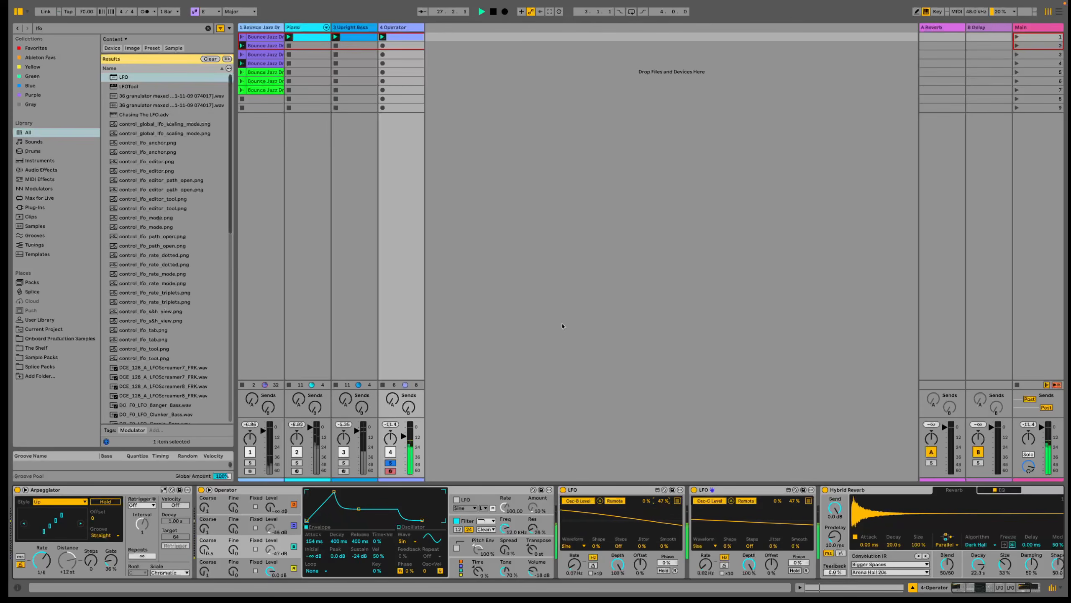
Insert a Random MIDI effect between the Arpeggiator and Operator and group it into a MIDI Effect Rack.
{"action": "key", "text": "ctrl+f"}
{"action": "type", "text": "random"}
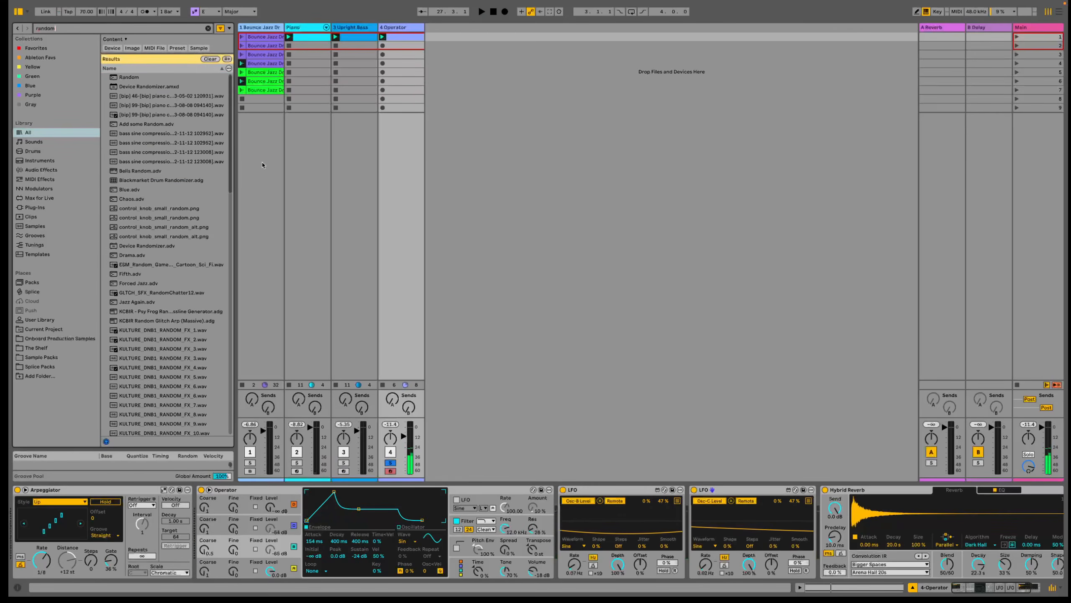
{"action": "left_click_drag", "start_coordinate": [126, 76], "coordinate": [236, 499]}
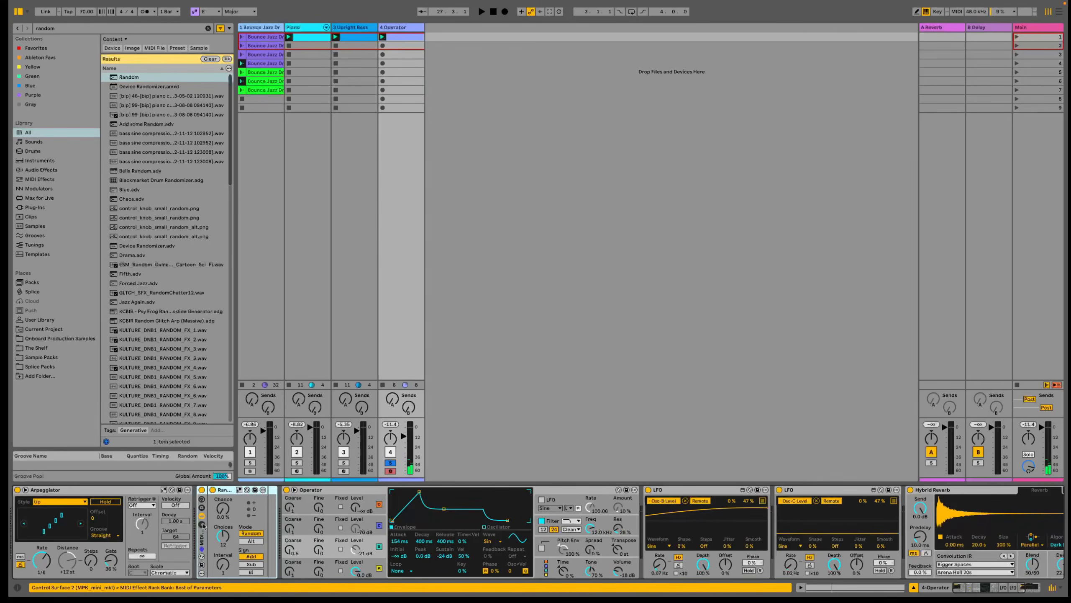
{"action": "key", "text": "ctrl+g"}
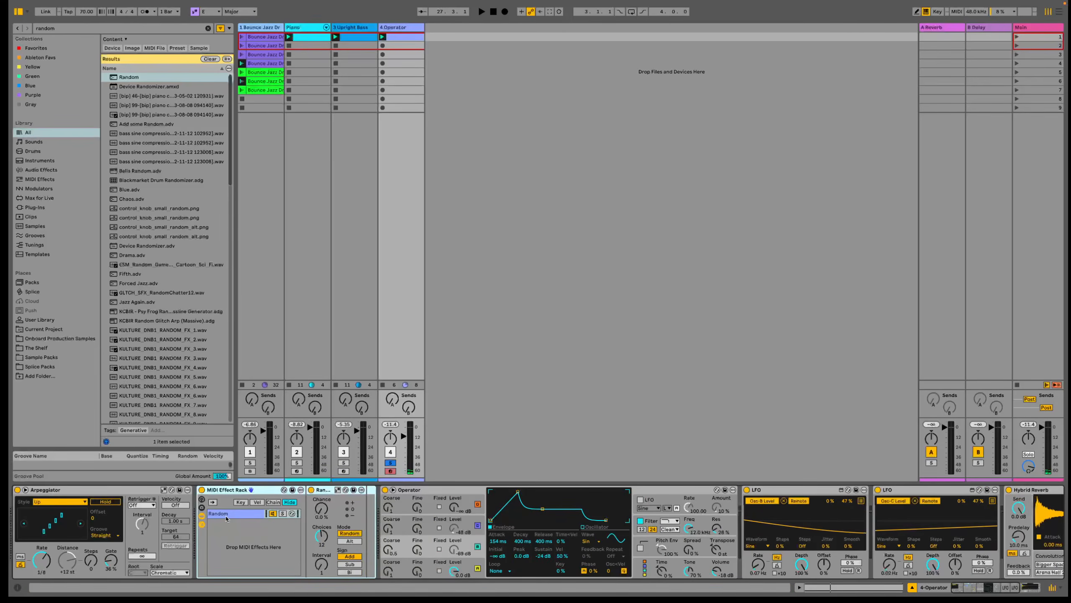
Duplicate the Random chain in the MIDI Effect Rack and name the two chains Top and Bottom.
{"action": "left_click", "coordinate": [226, 514]}
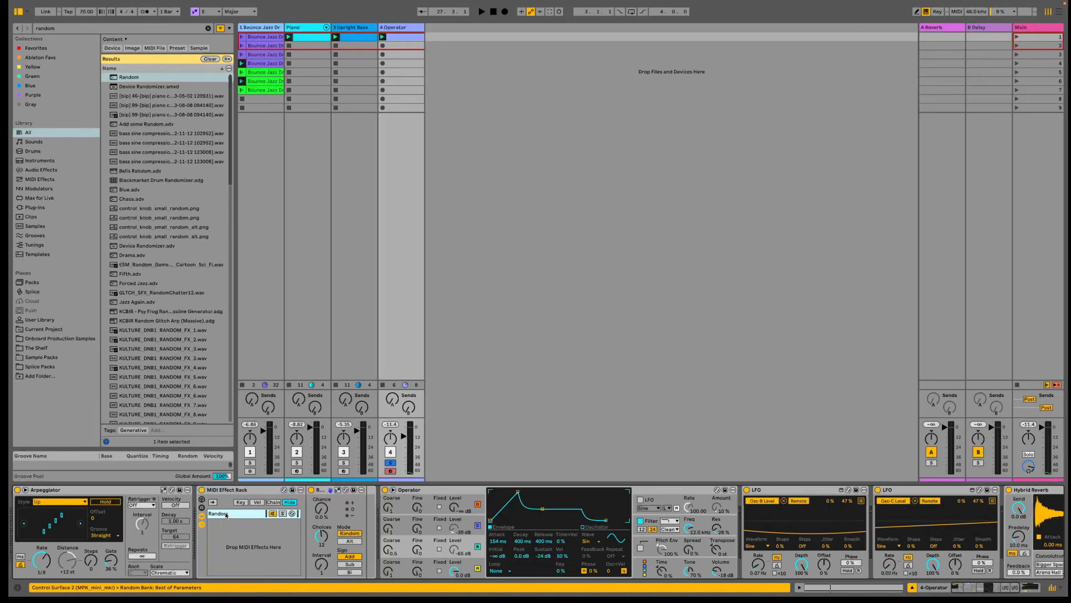
{"action": "key", "text": "ctrl+r"}
{"action": "key", "text": "Return"}
{"action": "key", "text": "ctrl+d"}
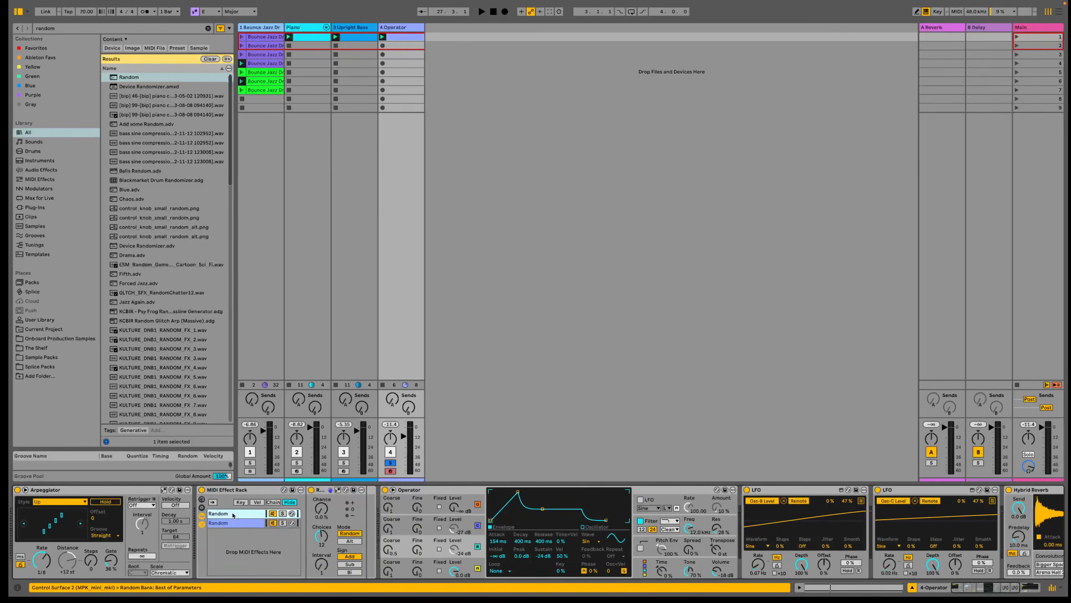
{"action": "type", "text": "Top"}
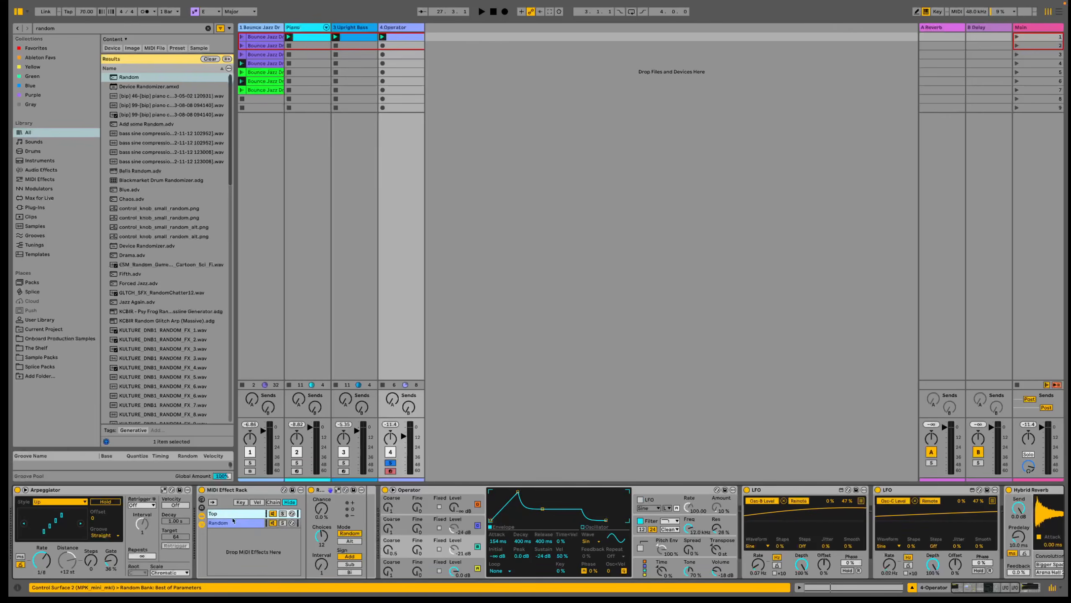
{"action": "key", "text": "Tab"}
{"action": "type", "text": "Bottom"}
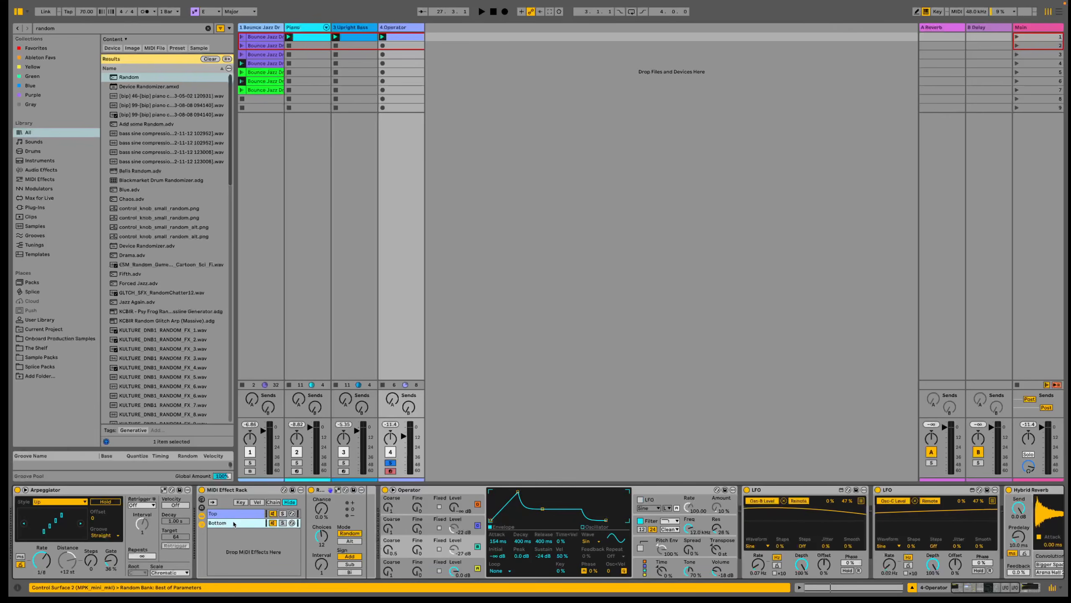
Set the Bottom chain's Random to 33% Chance with fewer Choices and the Bi sign mode.
{"action": "left_click", "coordinate": [338, 490]}
{"action": "left_click_drag", "start_coordinate": [321, 509], "coordinate": [321, 467]}
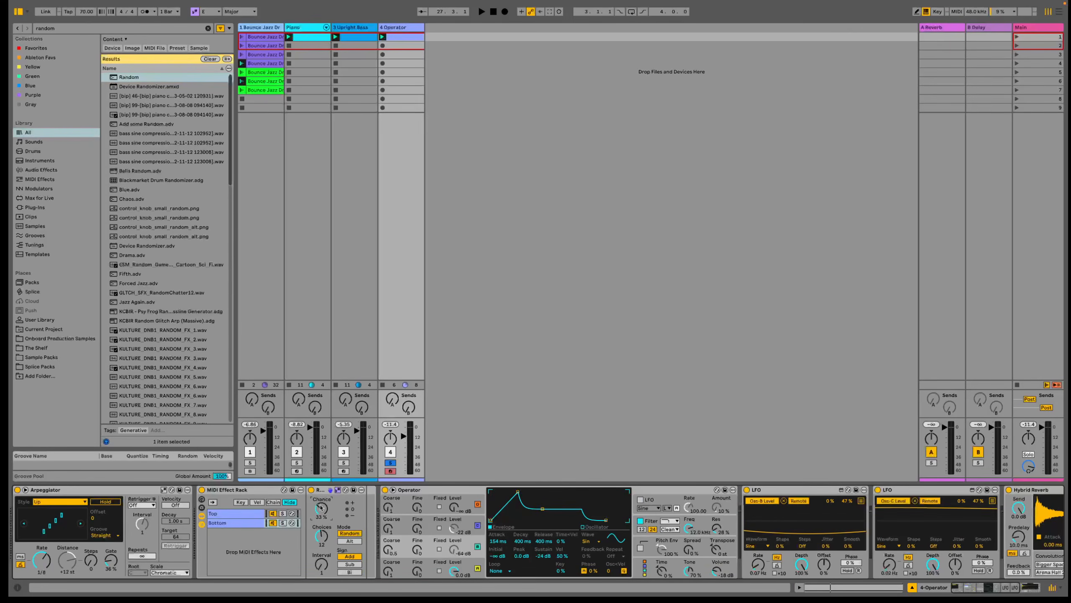
{"action": "left_click", "coordinate": [350, 572]}
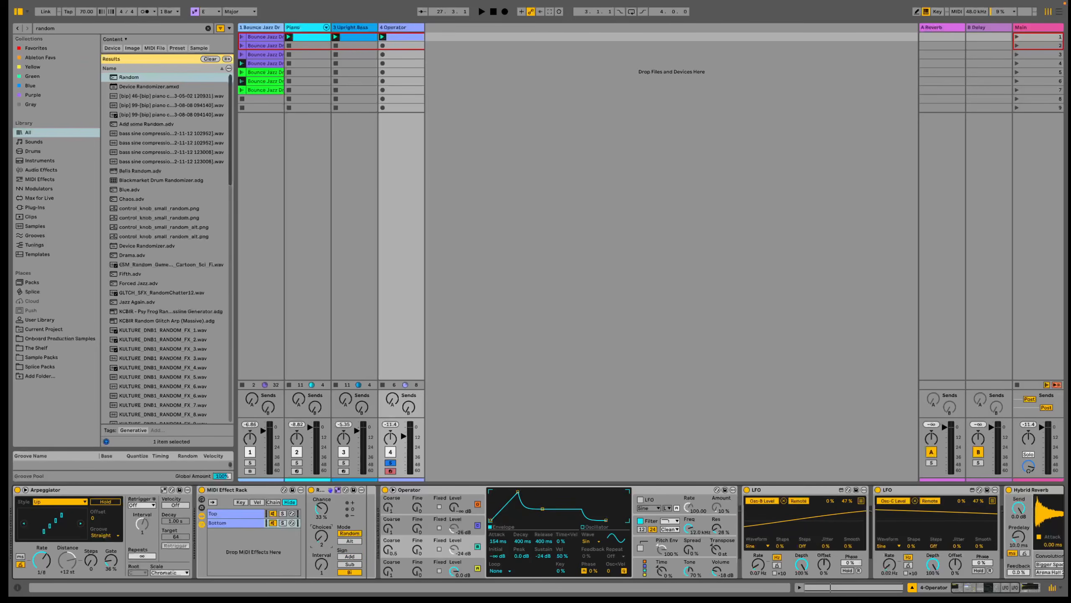
Set the Top chain's Random to 56% Chance with fewer Choices and the Bi sign mode.
{"action": "left_click", "coordinate": [245, 515]}
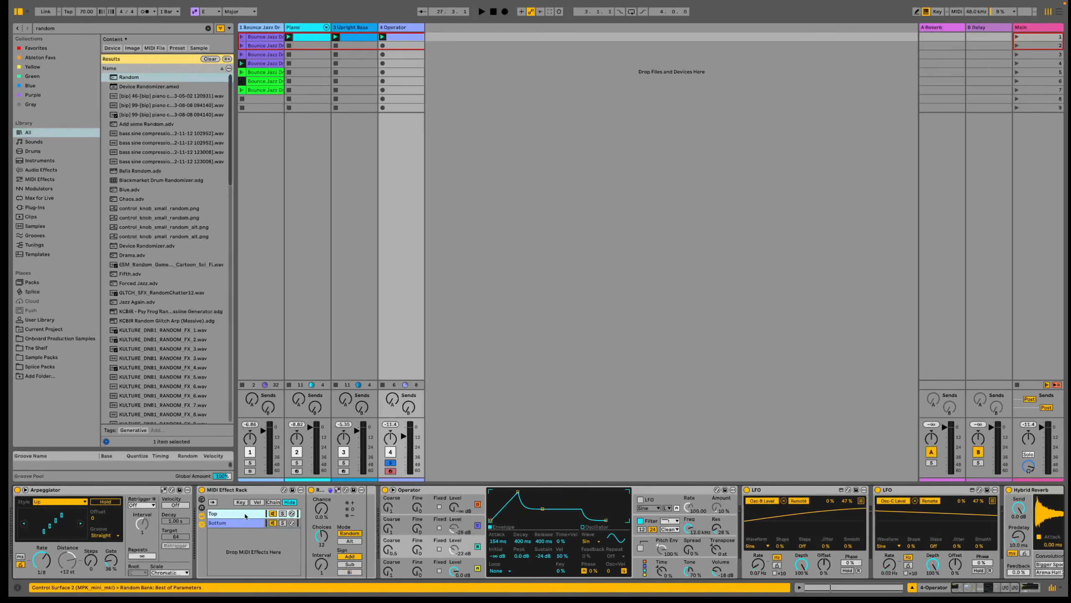
{"action": "left_click", "coordinate": [332, 492]}
{"action": "left_click_drag", "start_coordinate": [322, 509], "coordinate": [321, 489]}
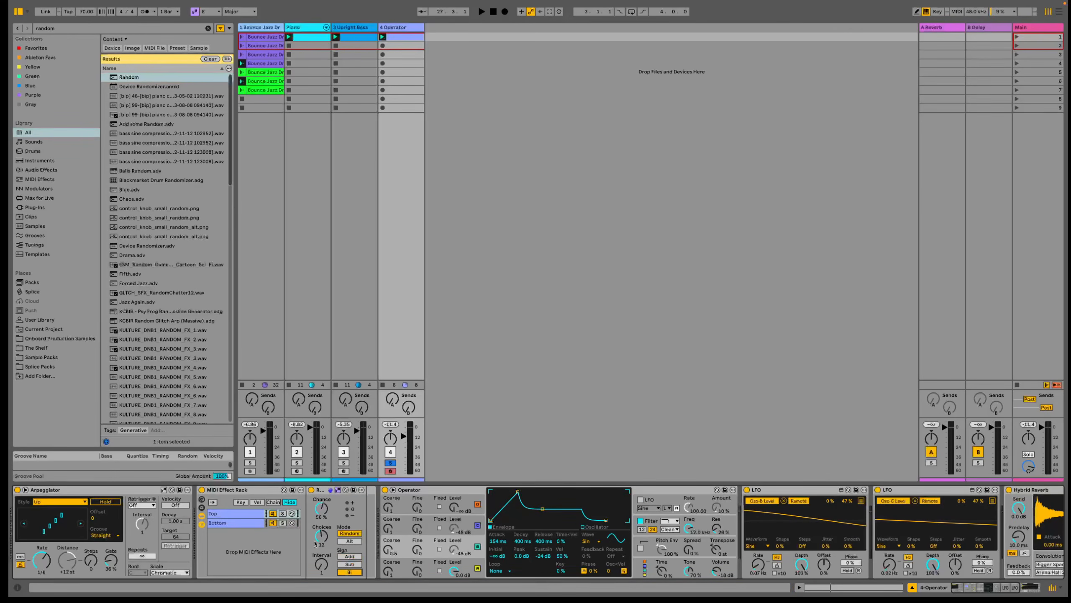
{"action": "left_click", "coordinate": [350, 572]}
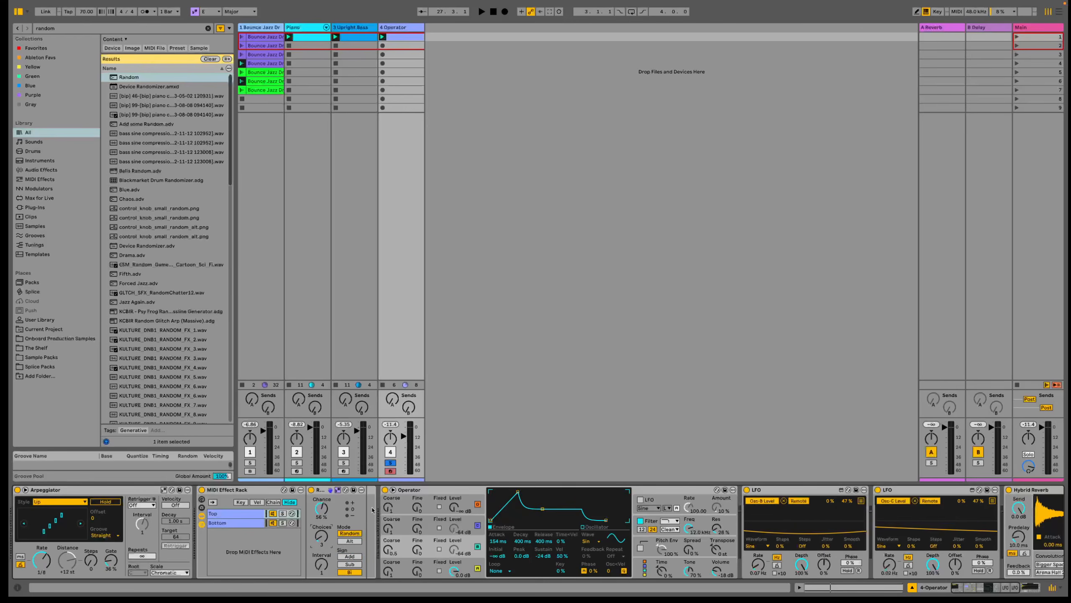
Open the Operator clip's notes and slightly lower the chance of the B3 note.
{"action": "double_click", "coordinate": [403, 39]}
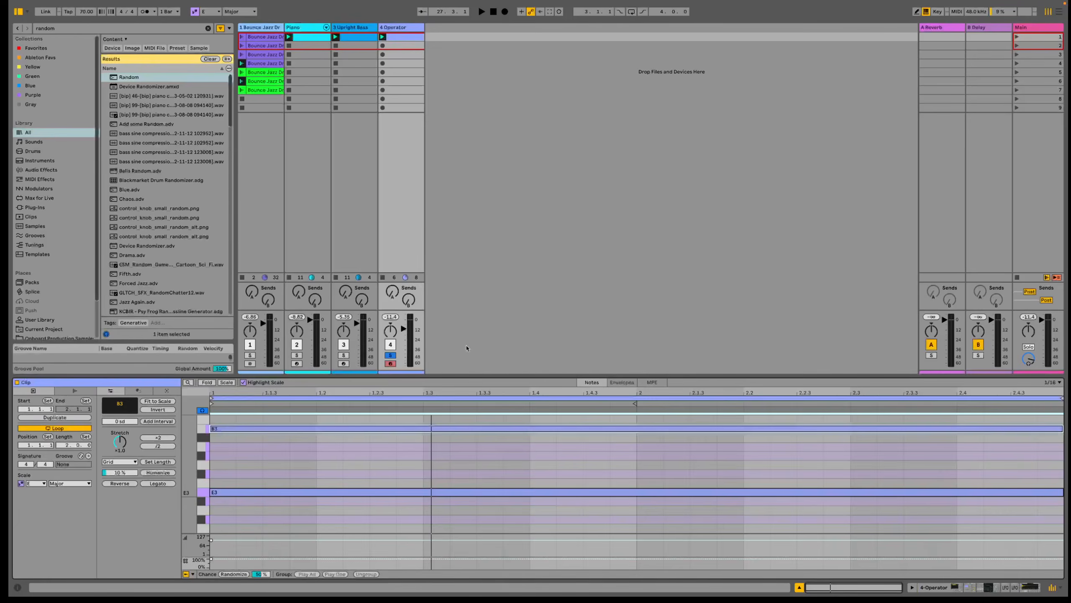
{"action": "key", "text": "super+a"}
{"action": "left_click_drag", "start_coordinate": [281, 559], "coordinate": [281, 559]}
{"action": "left_click", "coordinate": [255, 493]}
{"action": "left_click", "coordinate": [301, 429]}
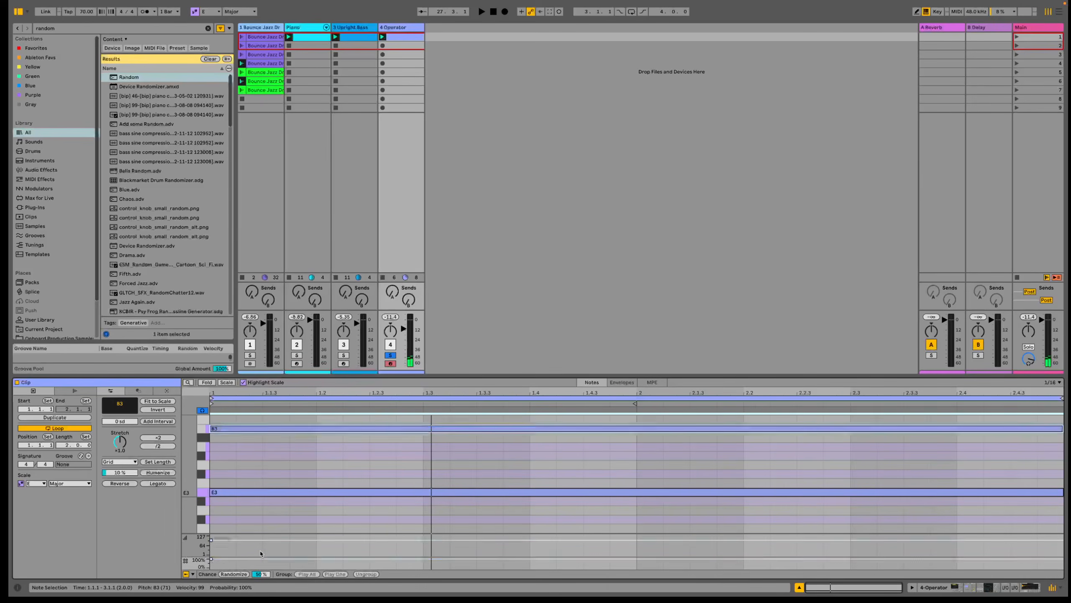
{"action": "left_click_drag", "start_coordinate": [265, 559], "coordinate": [265, 561]}
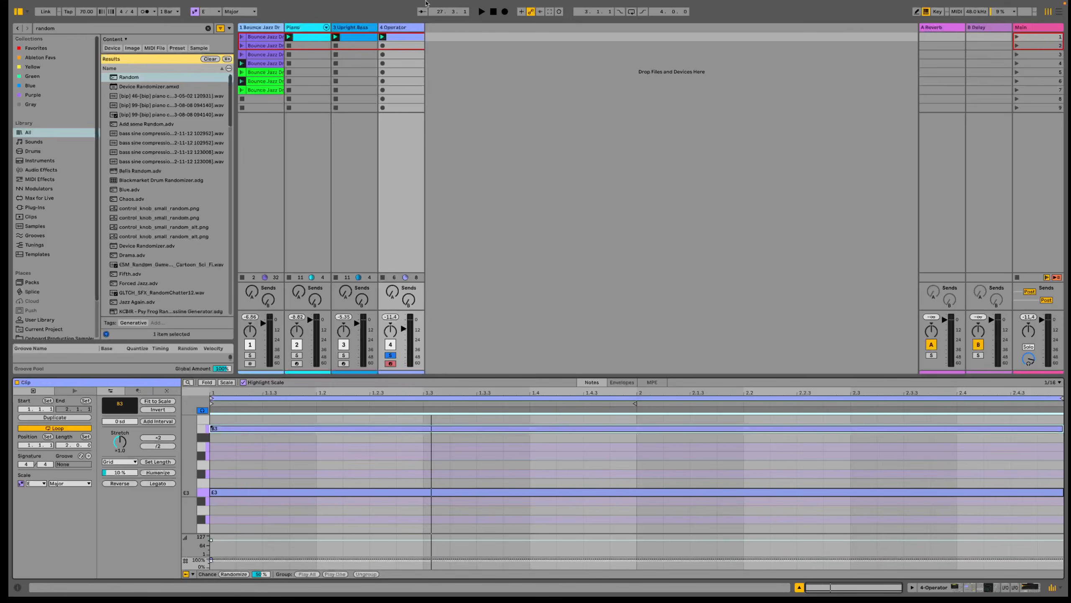
Return to the Operator track's devices and lower the track volume to -19.7 dB during playback.
{"action": "double_click", "coordinate": [408, 29]}
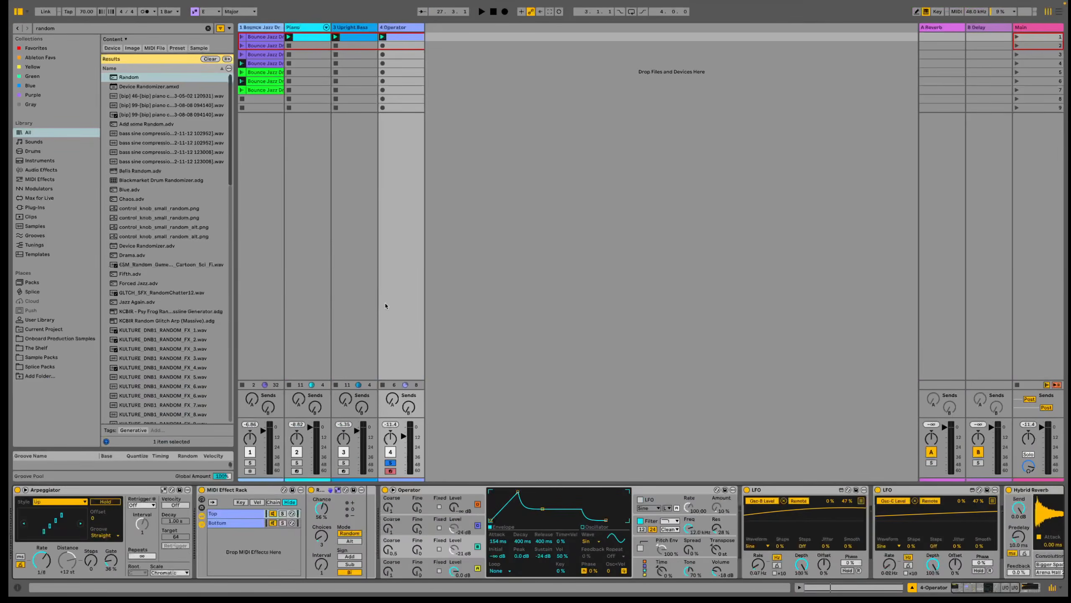
{"action": "key", "text": "space"}
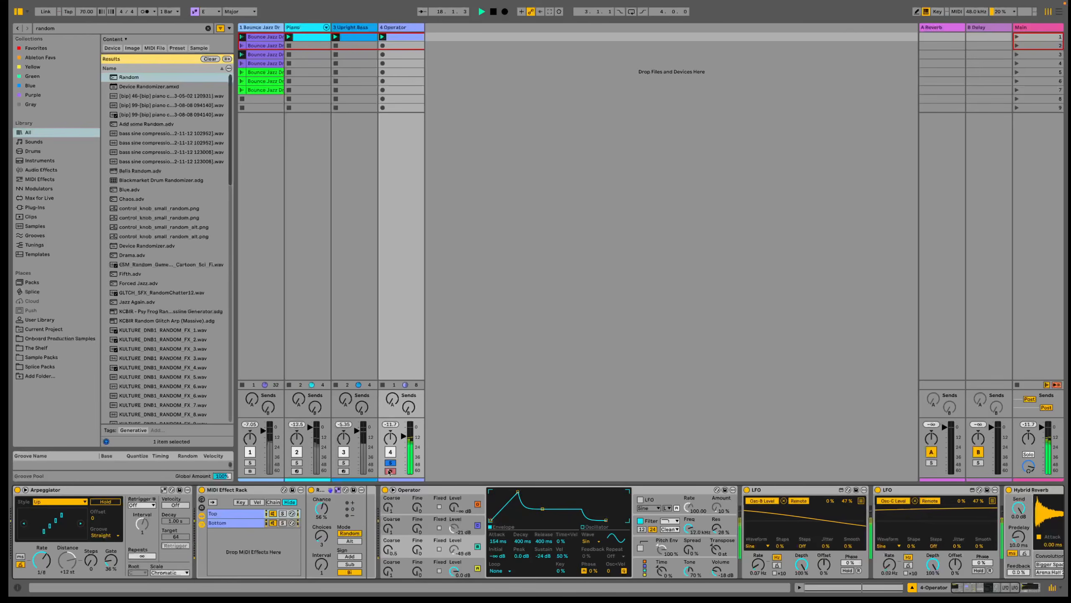
{"action": "left_click_drag", "start_coordinate": [404, 436], "coordinate": [403, 444]}
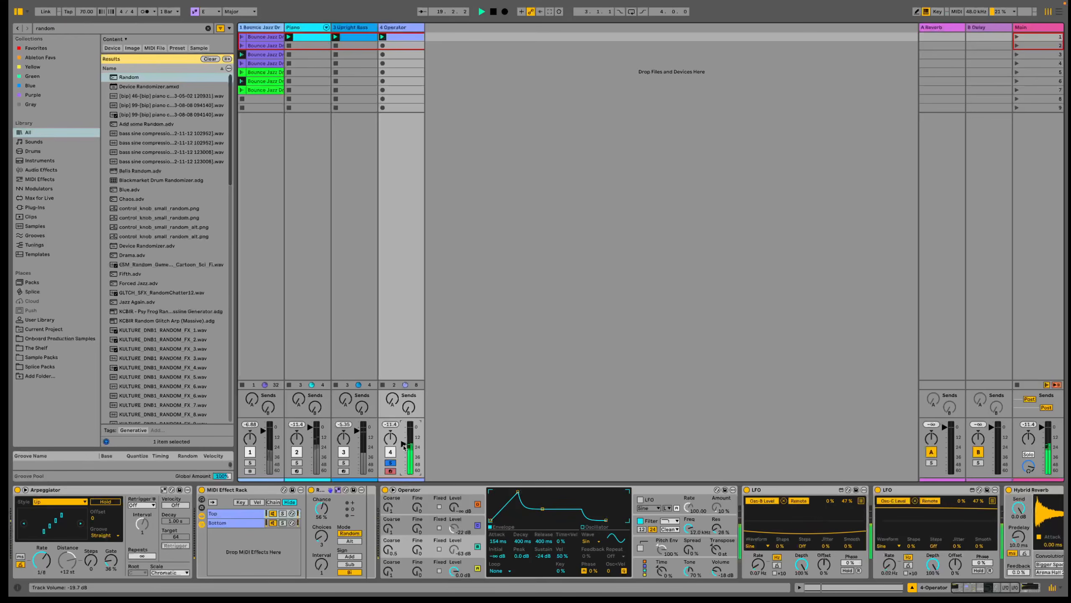
Find Saturator in the browser and add it to the Operator track between the second LFO and Hybrid Reverb.
{"action": "key", "text": "ctrl+f"}
{"action": "type", "text": "a"}
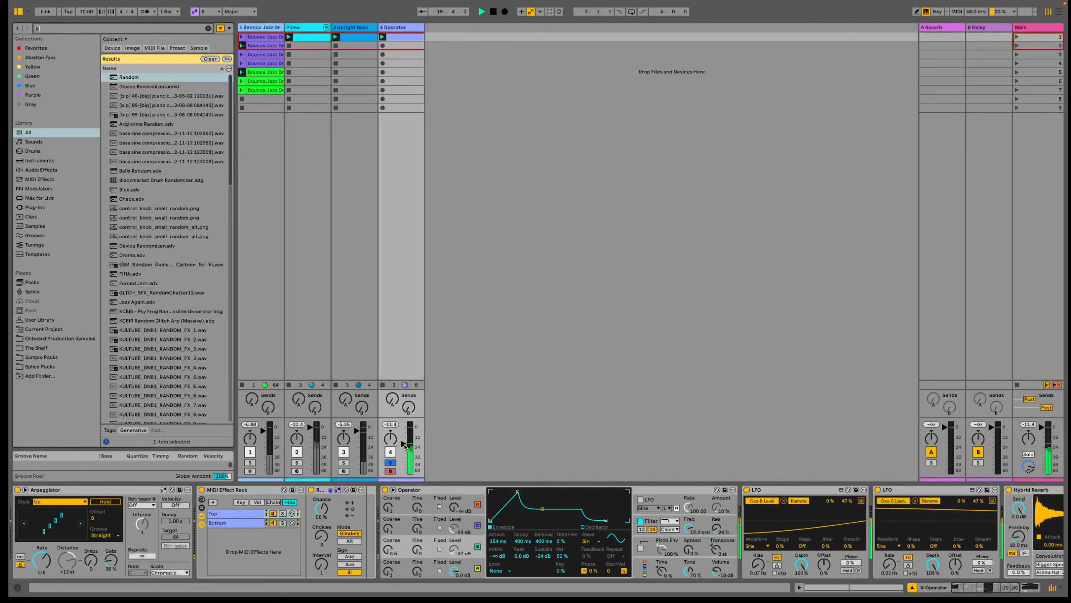
{"action": "type", "text": "satur"}
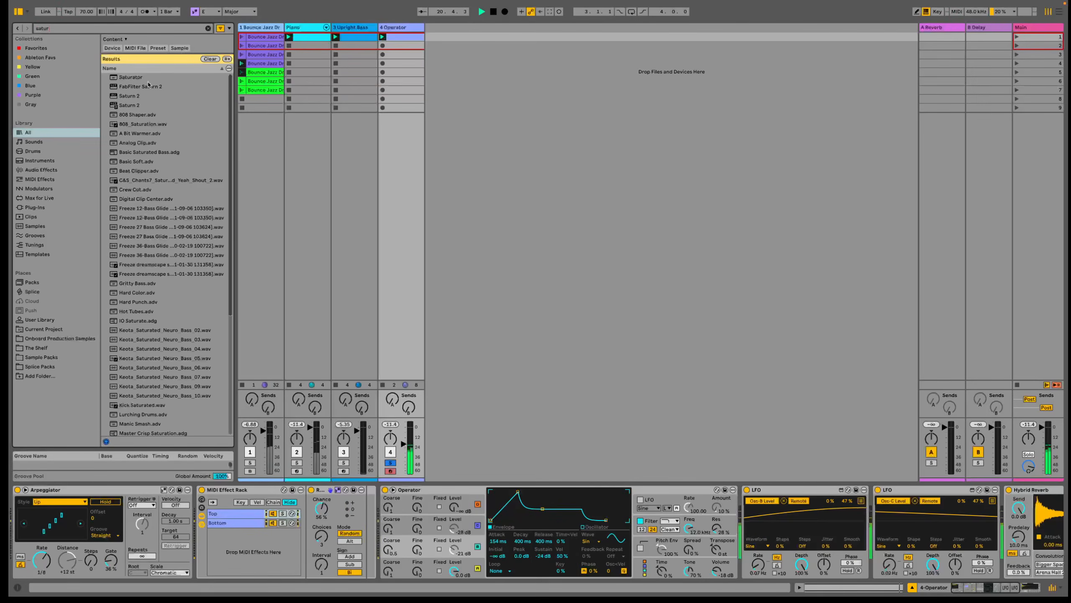
{"action": "key", "text": "Down"}
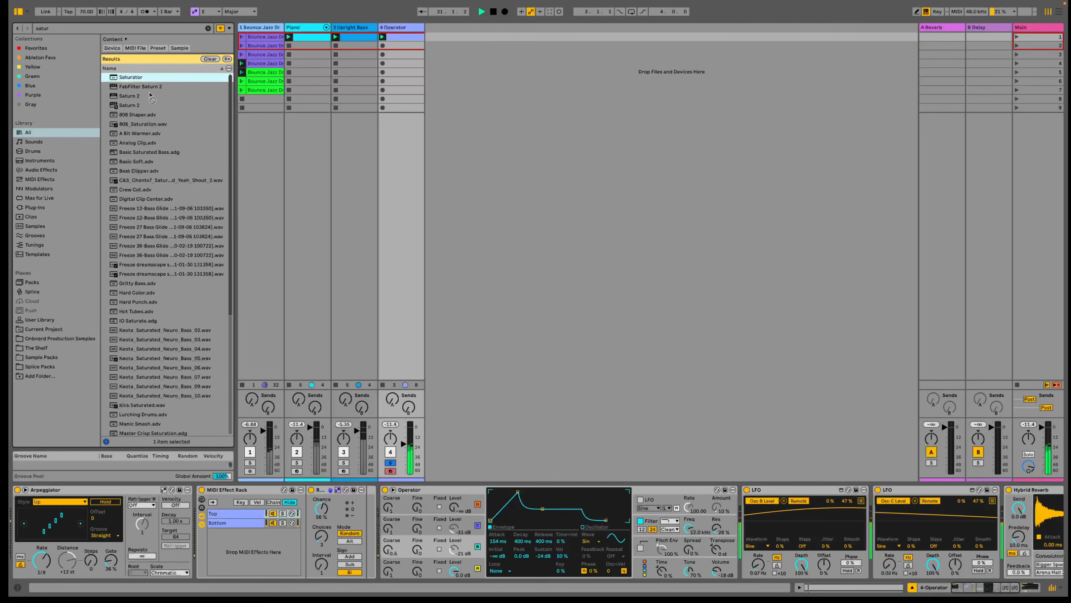
{"action": "key", "text": "Return"}
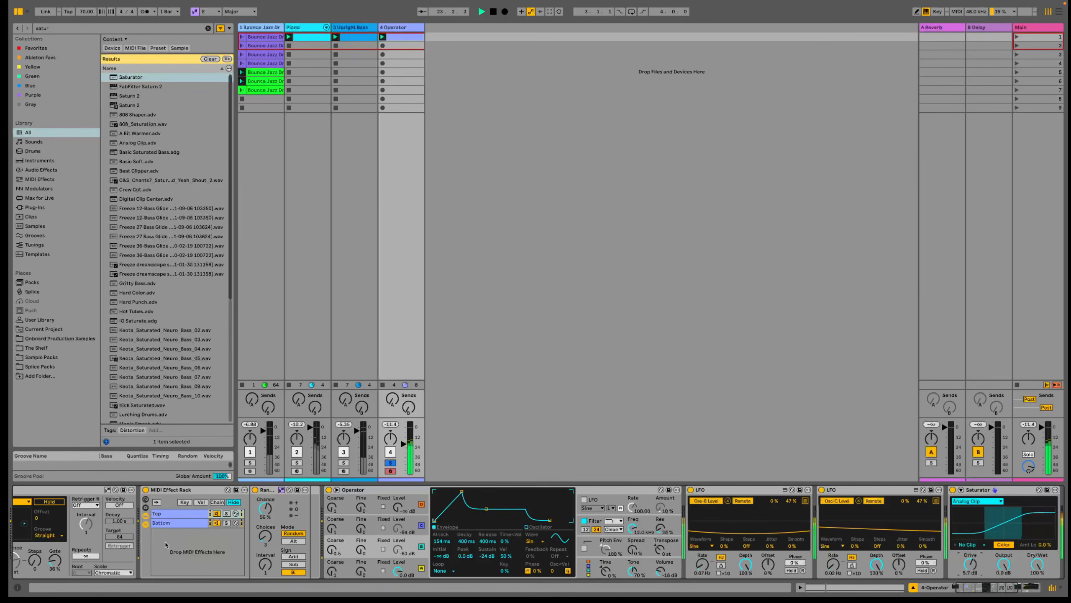
Adjust the Operator track's volume during playback and take the track out of solo.
{"action": "scroll", "coordinate": [100, 559], "scroll_direction": "left", "scroll_amount": 2}
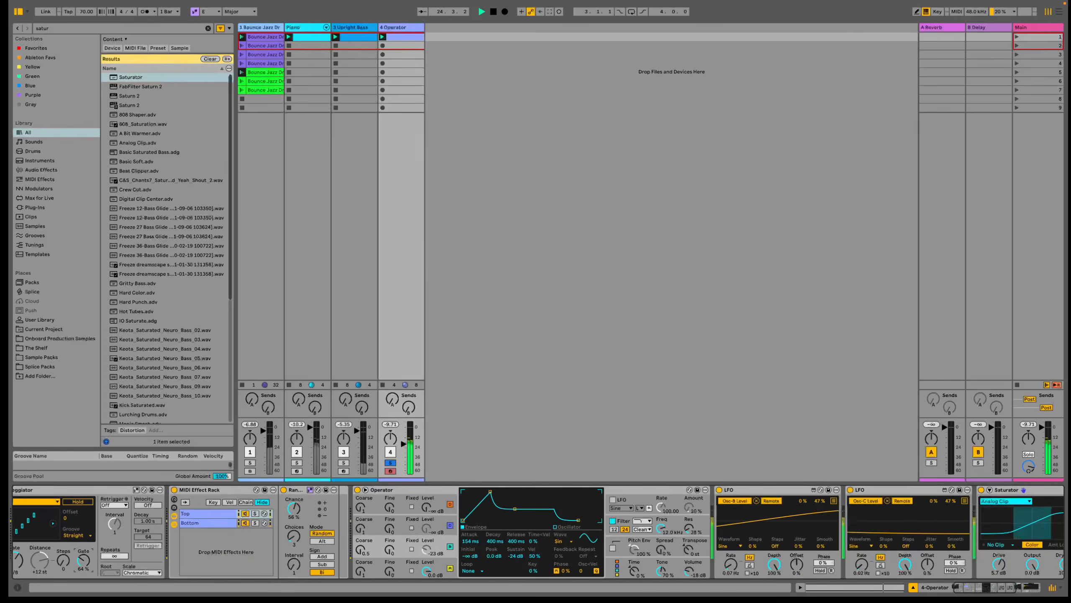
{"action": "scroll", "coordinate": [166, 566], "scroll_direction": "left", "scroll_amount": 2}
{"action": "left_click_drag", "start_coordinate": [404, 443], "coordinate": [404, 447]}
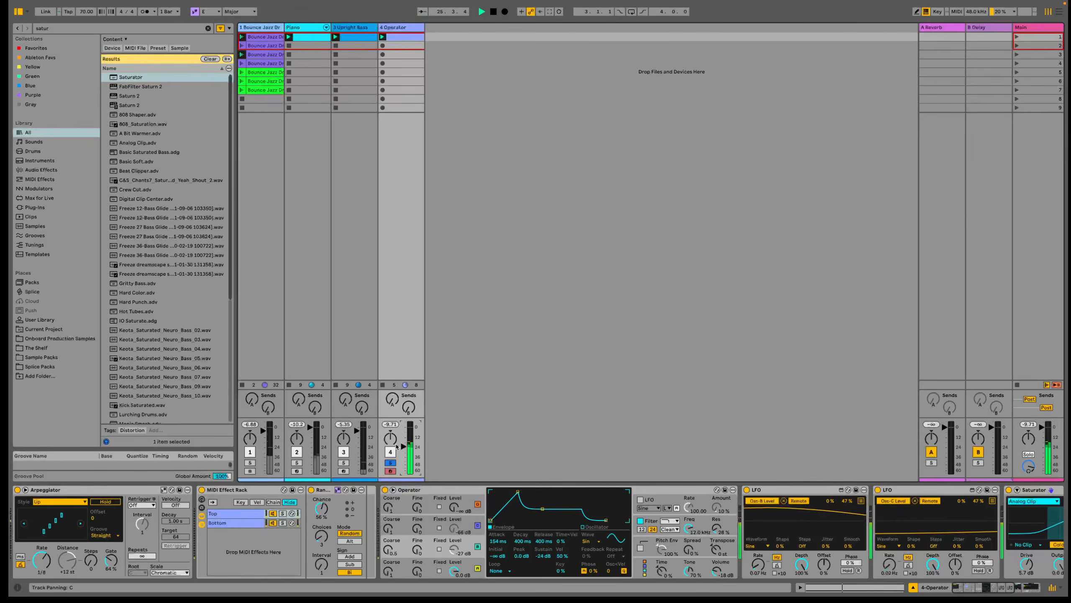
{"action": "left_click", "coordinate": [390, 462]}
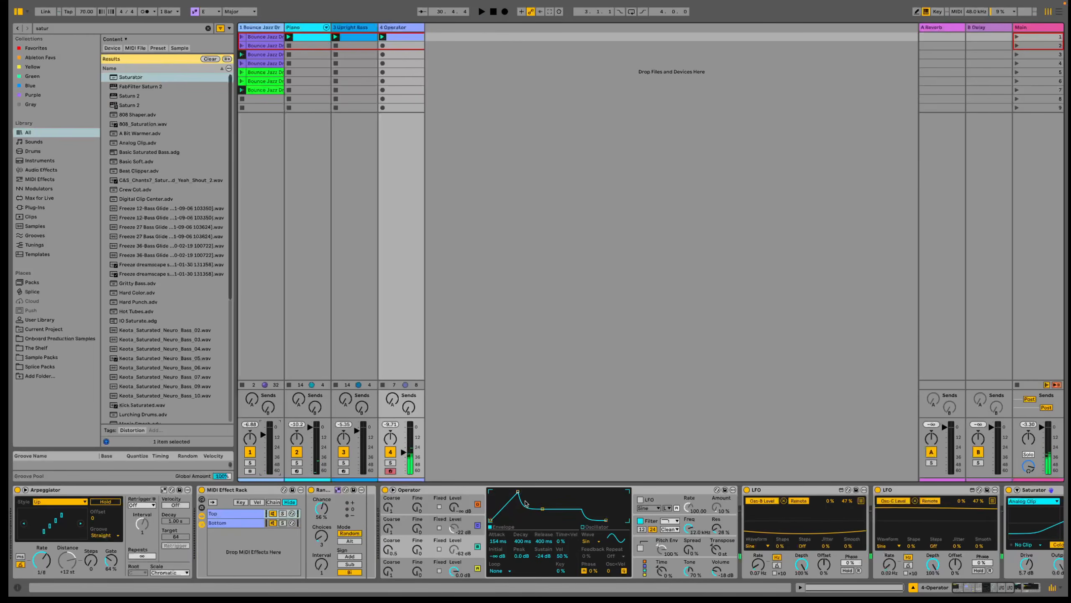
Rename the Operator track as Pad.
{"action": "scroll", "coordinate": [549, 532], "scroll_direction": "right", "scroll_amount": 10}
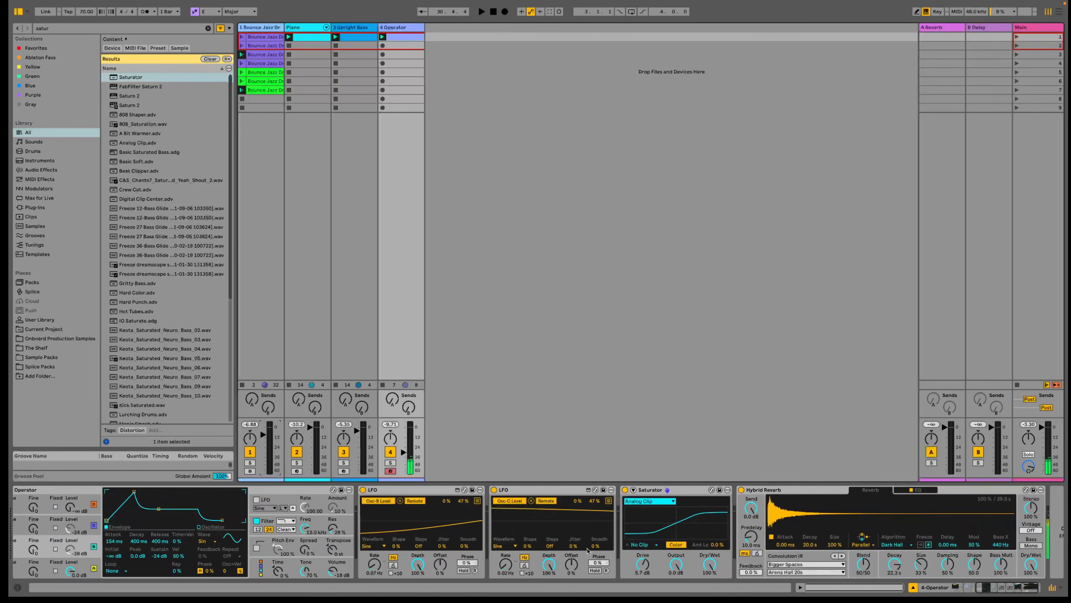
{"action": "key", "text": "super+r"}
{"action": "type", "text": "Pad"}
{"action": "key", "text": "Return"}
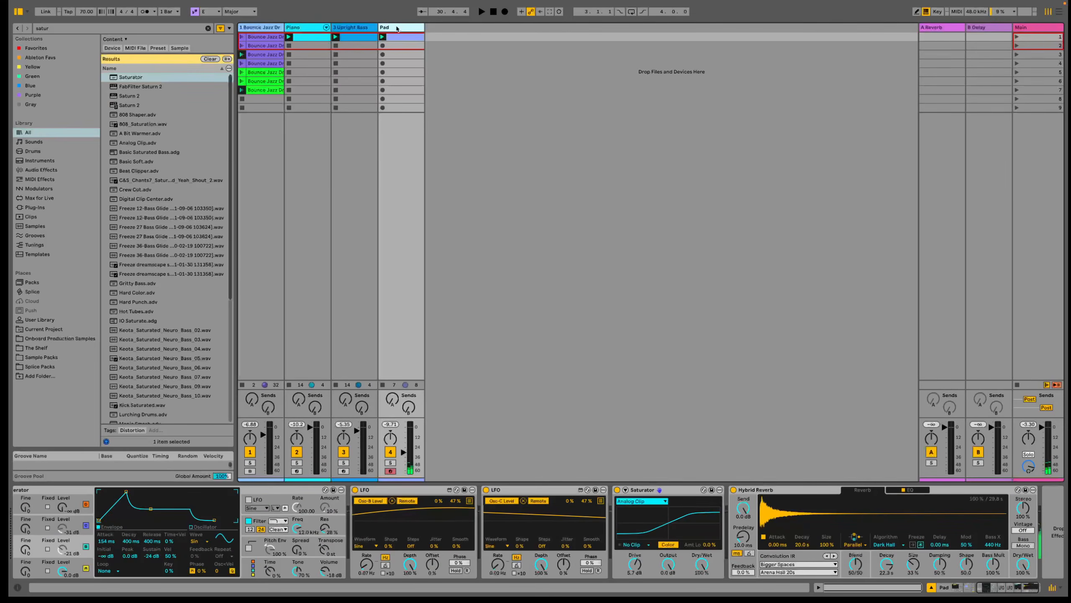
Insert a new MIDI track after Pad and load Granulator III onto it.
{"action": "key", "text": "super+shift+t"}
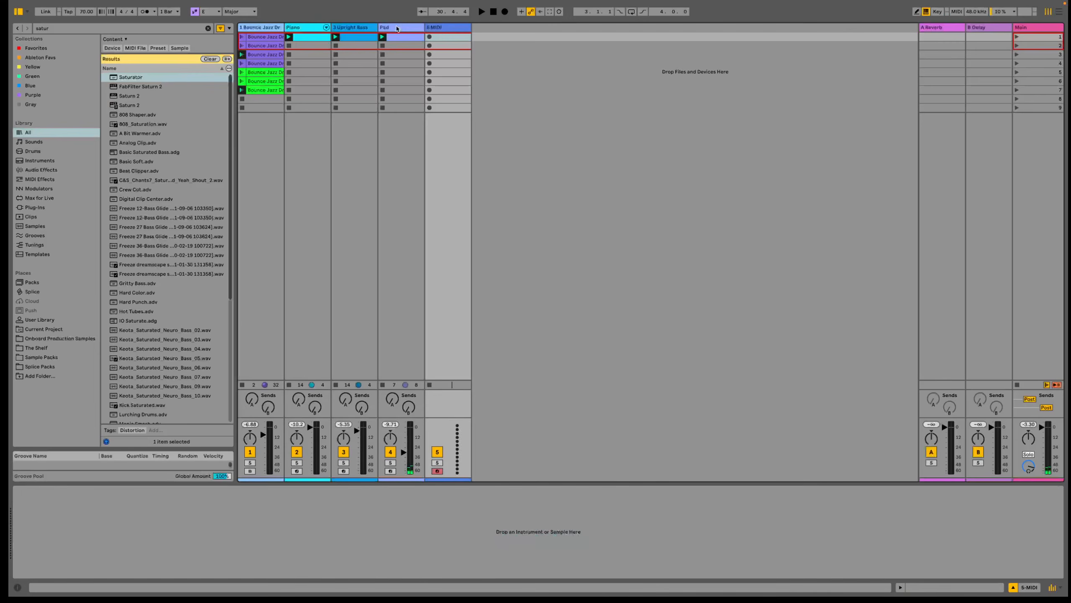
{"action": "key", "text": "super+f"}
{"action": "type", "text": "granulat"}
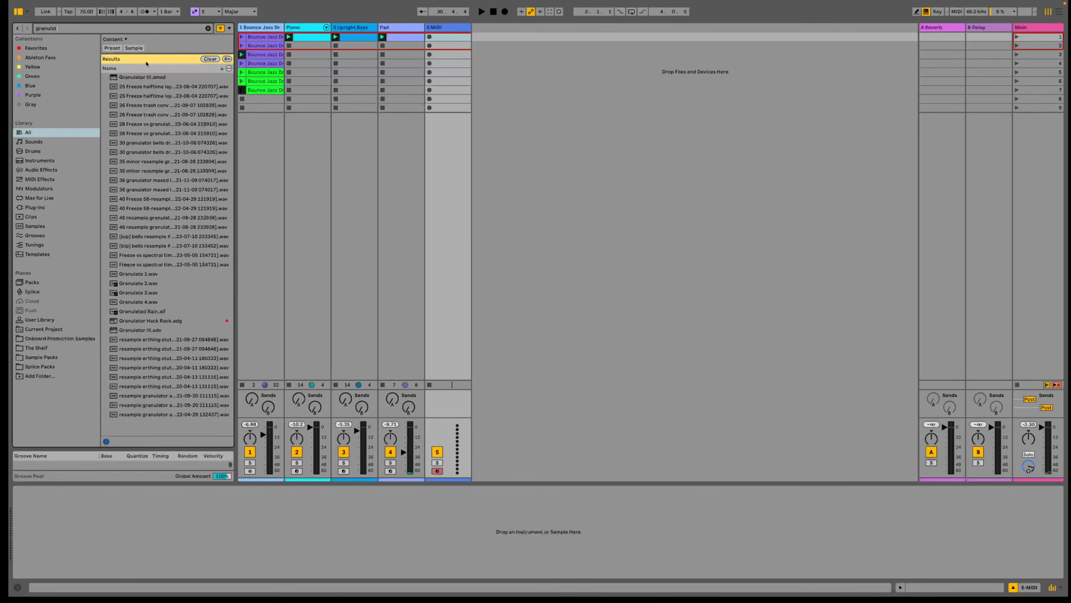
{"action": "left_click_drag", "start_coordinate": [143, 77], "coordinate": [441, 78]}
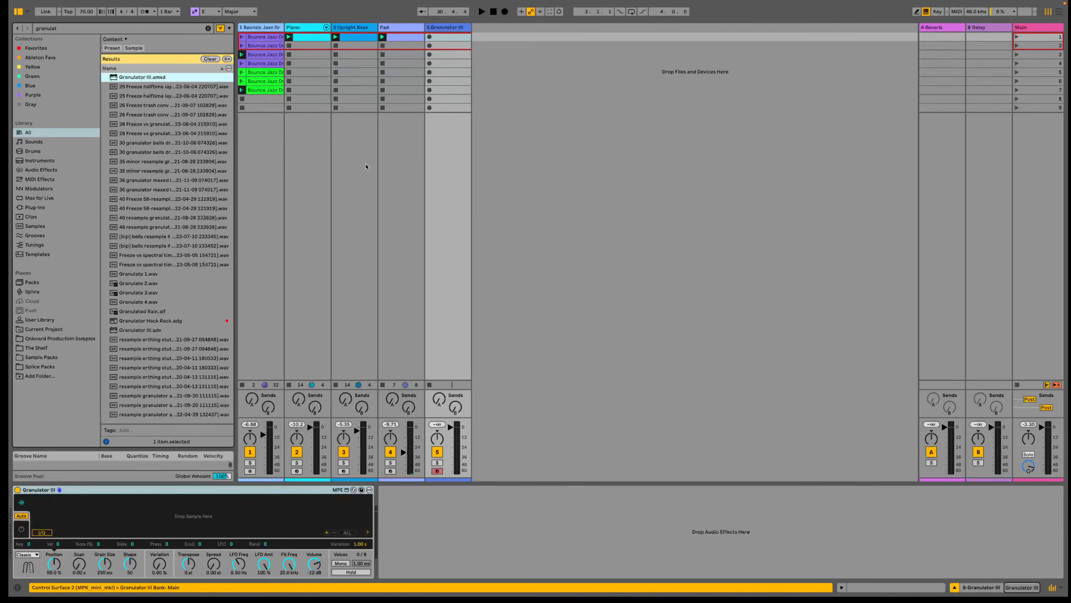
Search the browser for kitchen foley samples and audition several of them, up to Kitchen Foley42.wav.
{"action": "key", "text": "super+f"}
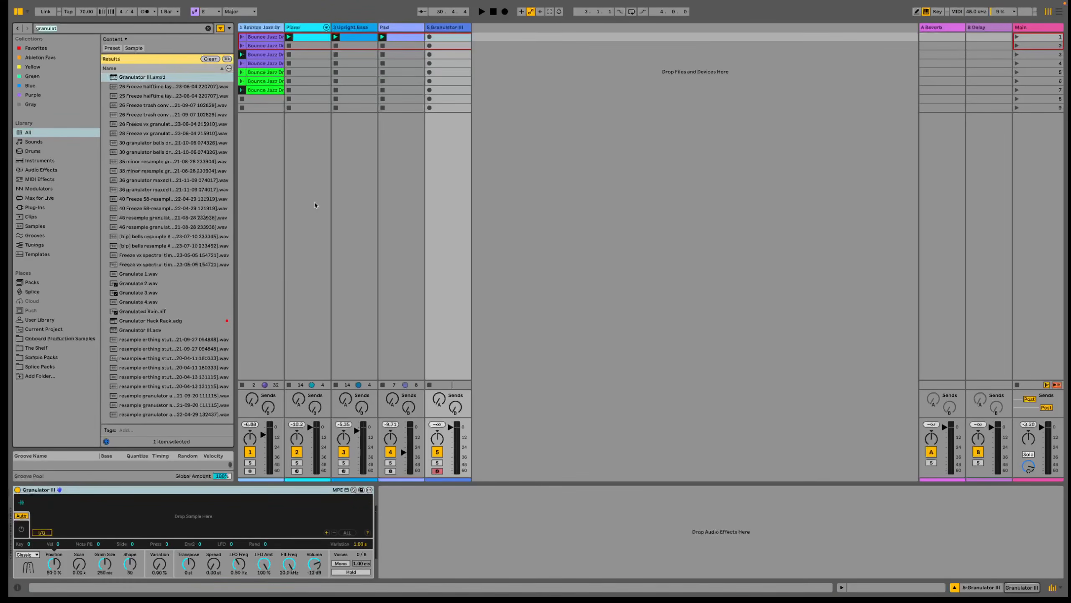
{"action": "type", "text": "kitchen "}
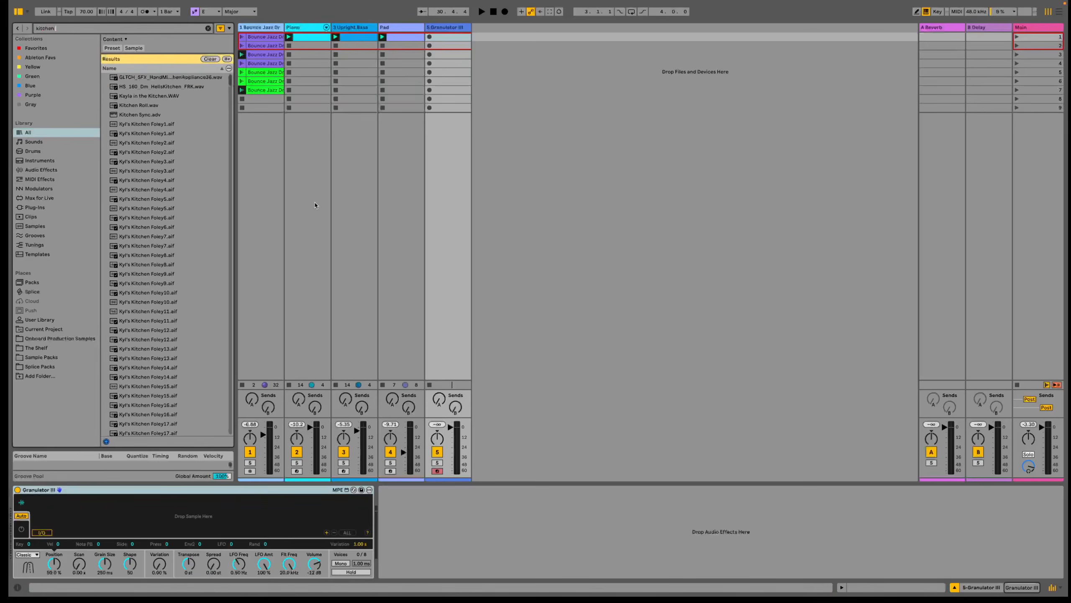
{"action": "type", "text": "fole"}
{"action": "left_click", "coordinate": [196, 191]}
{"action": "left_click", "coordinate": [167, 274]}
{"action": "left_click", "coordinate": [166, 228]}
{"action": "scroll", "coordinate": [159, 295], "scroll_direction": "down", "scroll_amount": 5}
{"action": "scroll", "coordinate": [159, 296], "scroll_direction": "down", "scroll_amount": 2}
{"action": "left_click", "coordinate": [162, 253]}
{"action": "left_click", "coordinate": [163, 300]}
{"action": "scroll", "coordinate": [164, 302], "scroll_direction": "down", "scroll_amount": 8}
{"action": "left_click", "coordinate": [168, 328]}
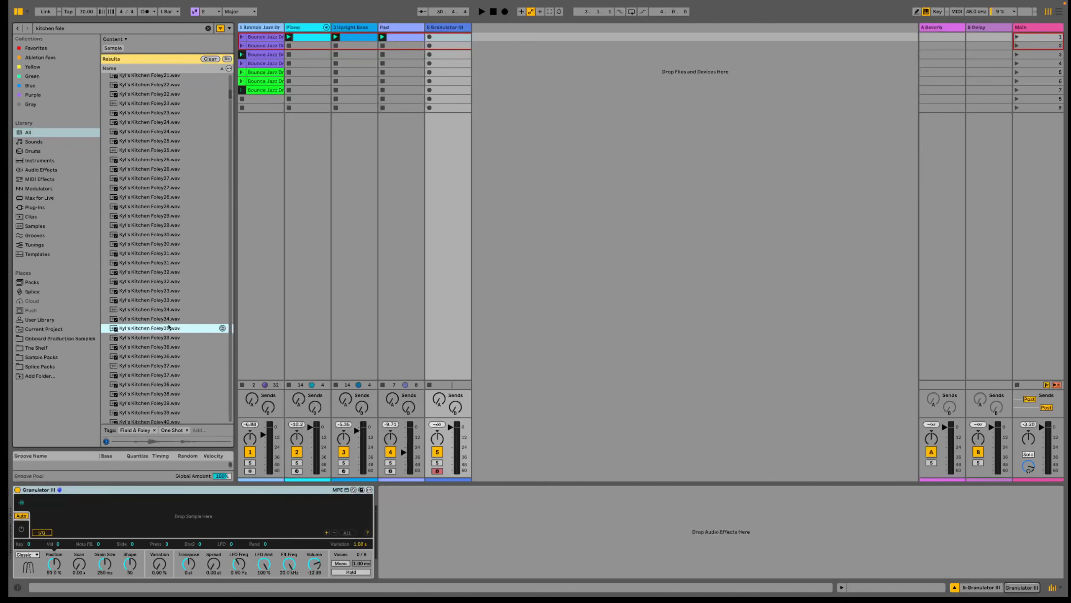
{"action": "left_click", "coordinate": [170, 366]}
{"action": "scroll", "coordinate": [167, 351], "scroll_direction": "down", "scroll_amount": 5}
{"action": "left_click", "coordinate": [156, 332]}
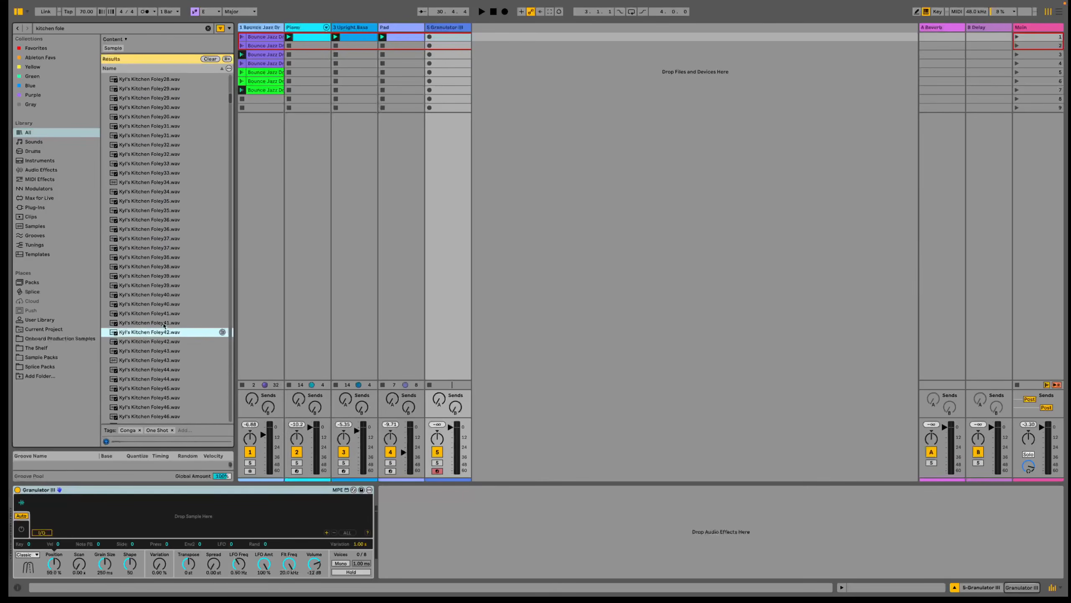
Audition further kitchen foley samples through Kitchen Foley144.wav.
{"action": "scroll", "coordinate": [168, 355], "scroll_direction": "down", "scroll_amount": 6}
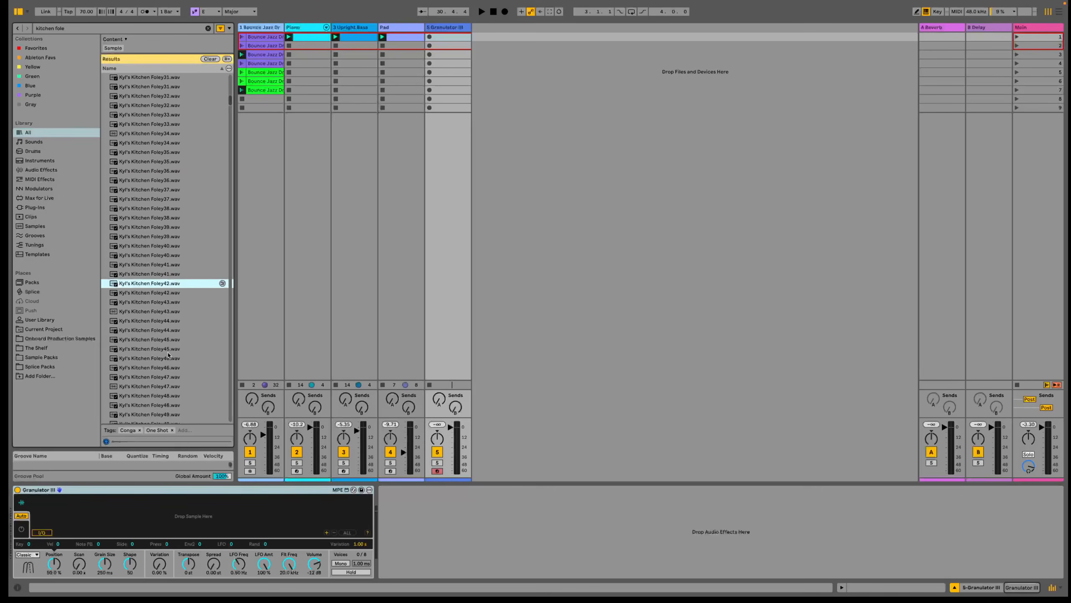
{"action": "left_click", "coordinate": [168, 355]}
{"action": "scroll", "coordinate": [168, 351], "scroll_direction": "down", "scroll_amount": 5}
{"action": "left_click", "coordinate": [169, 304]}
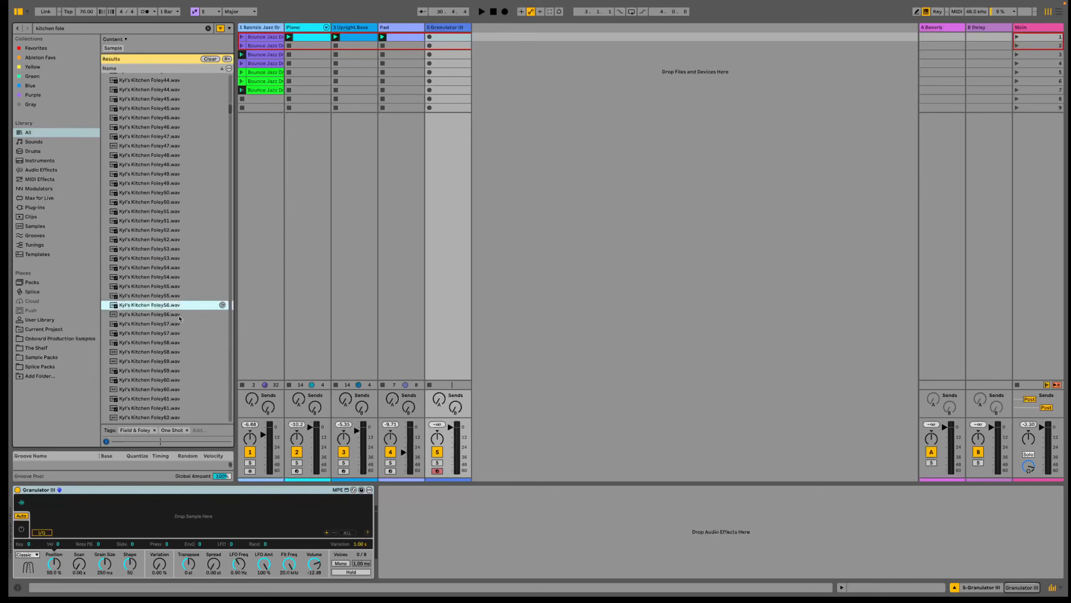
{"action": "scroll", "coordinate": [171, 320], "scroll_direction": "down", "scroll_amount": 7}
{"action": "scroll", "coordinate": [172, 333], "scroll_direction": "down", "scroll_amount": 8}
{"action": "left_click", "coordinate": [169, 338]}
{"action": "scroll", "coordinate": [168, 339], "scroll_direction": "down", "scroll_amount": 1}
{"action": "scroll", "coordinate": [168, 337], "scroll_direction": "down", "scroll_amount": 6}
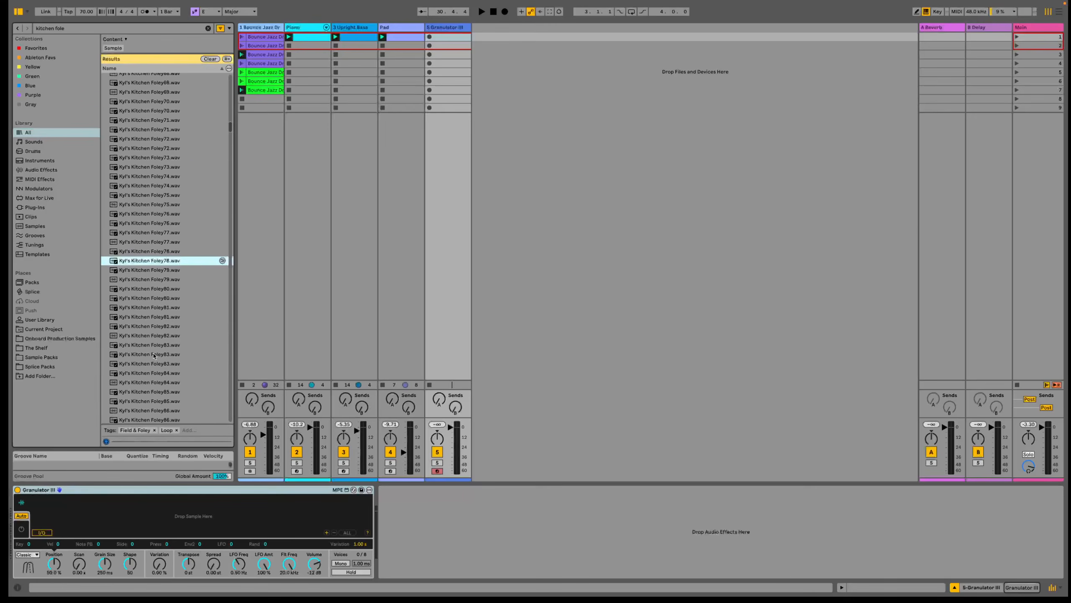
{"action": "left_click_drag", "start_coordinate": [230, 138], "coordinate": [233, 174]}
{"action": "left_click", "coordinate": [179, 344]}
{"action": "left_click", "coordinate": [166, 382]}
{"action": "left_click", "coordinate": [163, 393]}
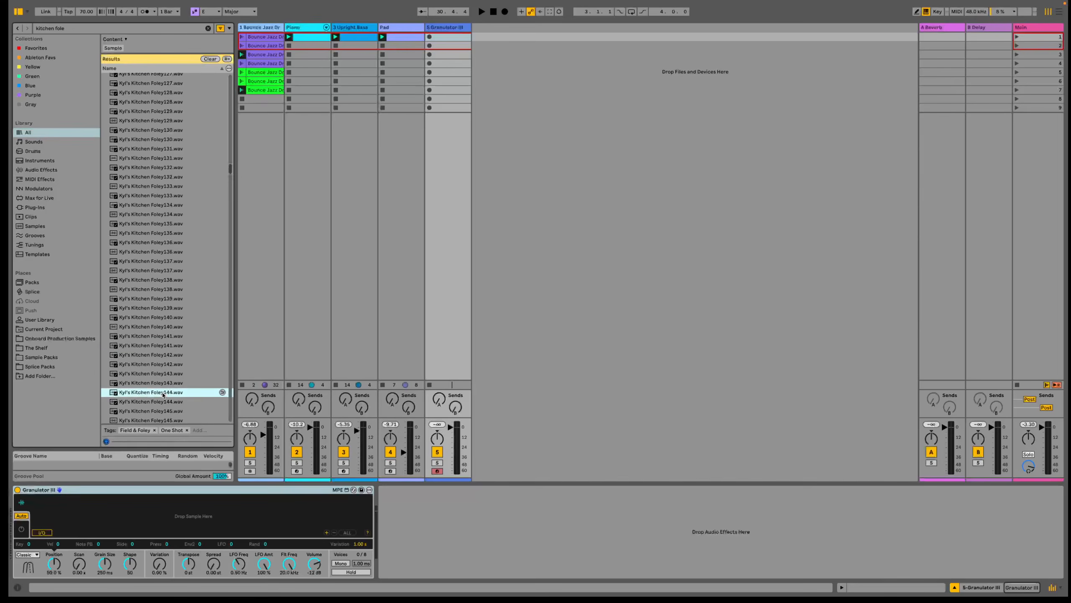
Load Kitchen Foley144.wav into Granulator III, lower Position to about 8% and shorten Grain Size, and raise Variation to about 25%.
{"action": "left_click_drag", "start_coordinate": [154, 394], "coordinate": [153, 511]}
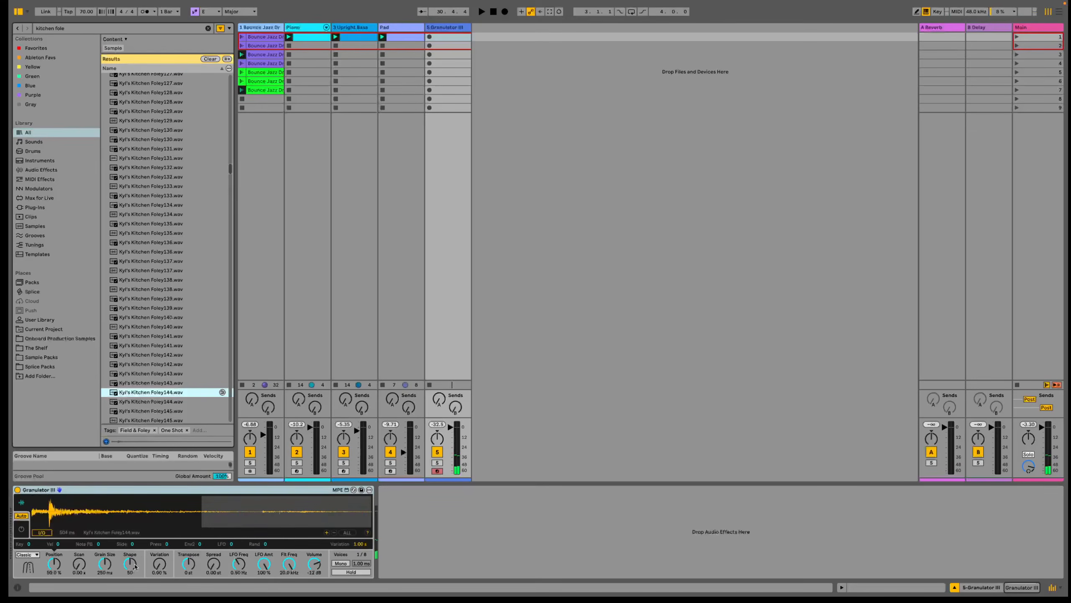
{"action": "left_click_drag", "start_coordinate": [54, 563], "coordinate": [54, 591]}
{"action": "left_click_drag", "start_coordinate": [104, 563], "coordinate": [159, 544]}
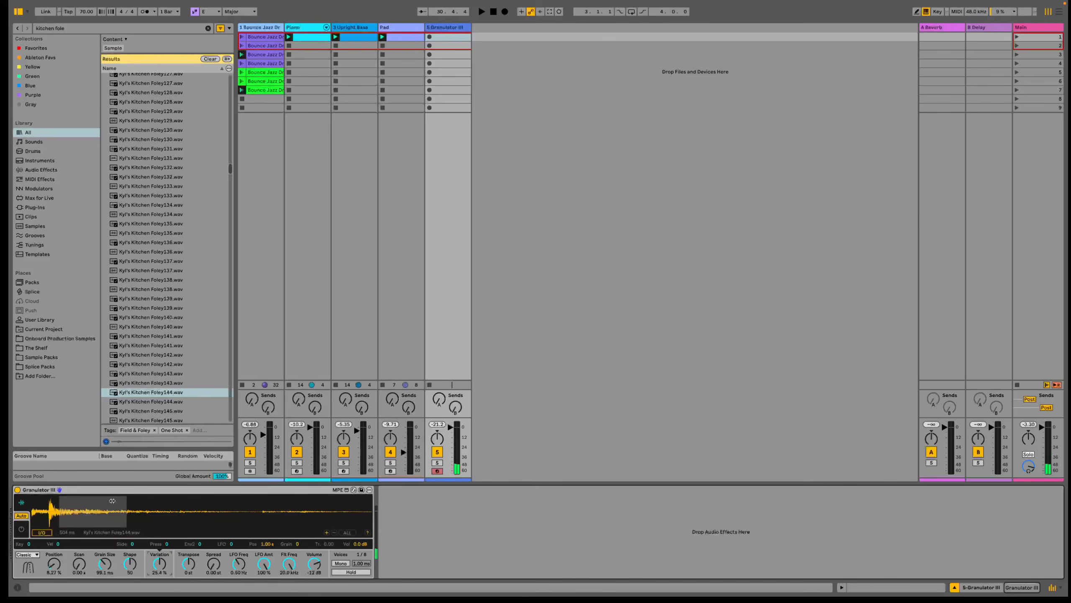
Find the Randex preset in the browser and add it before Granulator III.
{"action": "key", "text": "ctrl+f"}
{"action": "type", "text": "randex"}
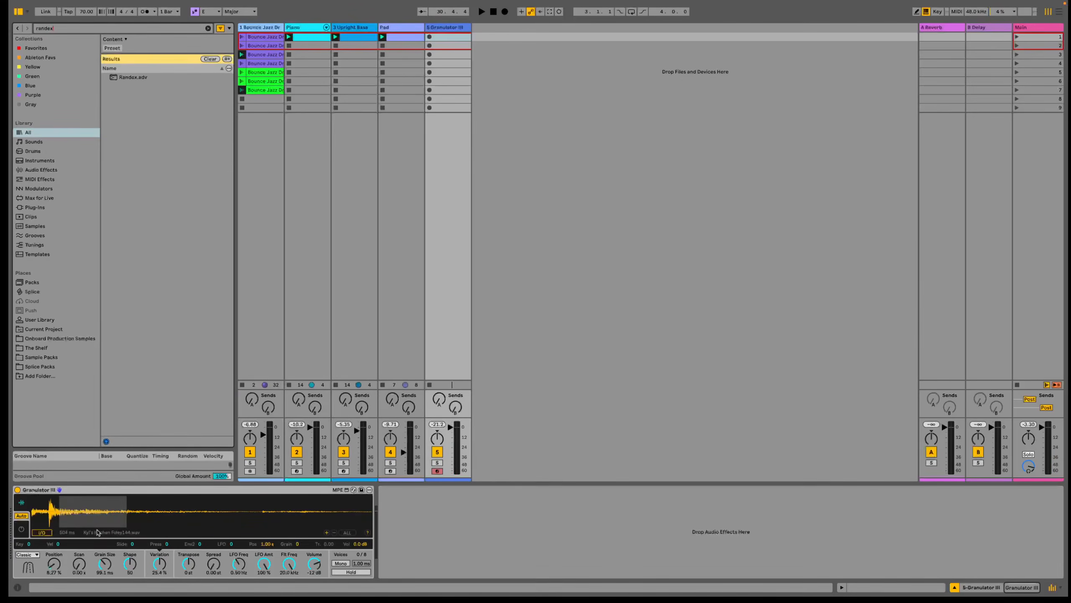
{"action": "key", "text": "Down"}
{"action": "key", "text": "Return"}
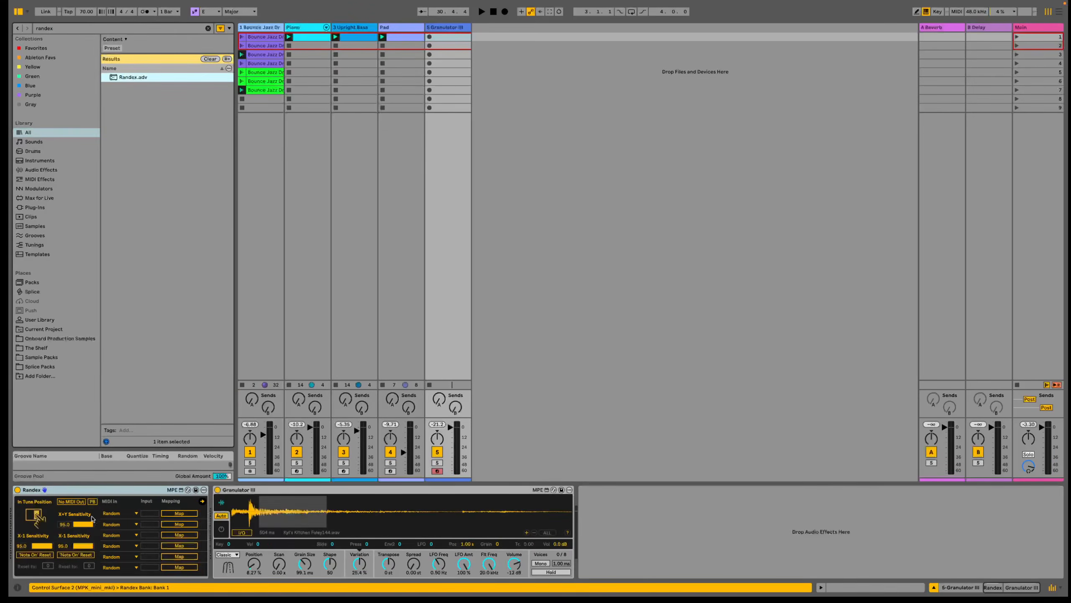
Map Randex's first slot to Granulator III's Position and limit its maximum to about 26%.
{"action": "left_click", "coordinate": [179, 512]}
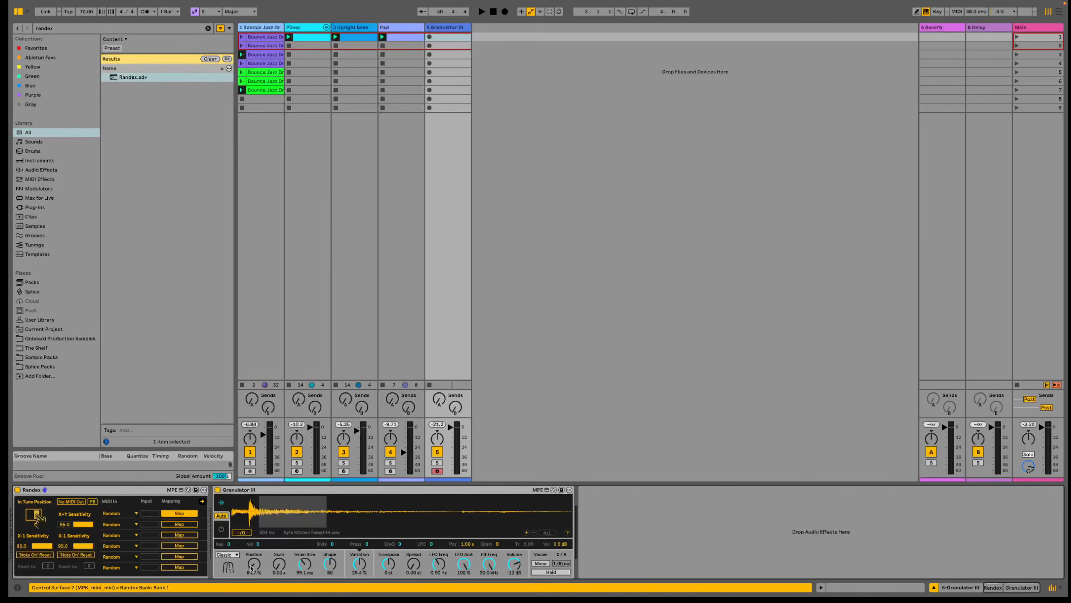
{"action": "left_click", "coordinate": [252, 563]}
{"action": "left_click", "coordinate": [203, 501]}
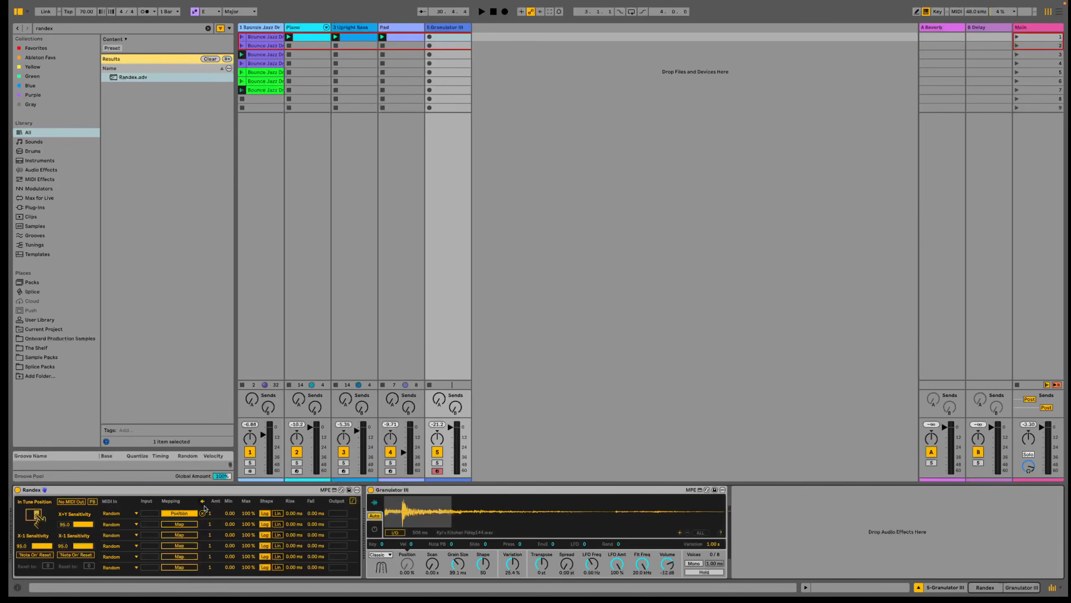
{"action": "left_click_drag", "start_coordinate": [248, 513], "coordinate": [247, 551]}
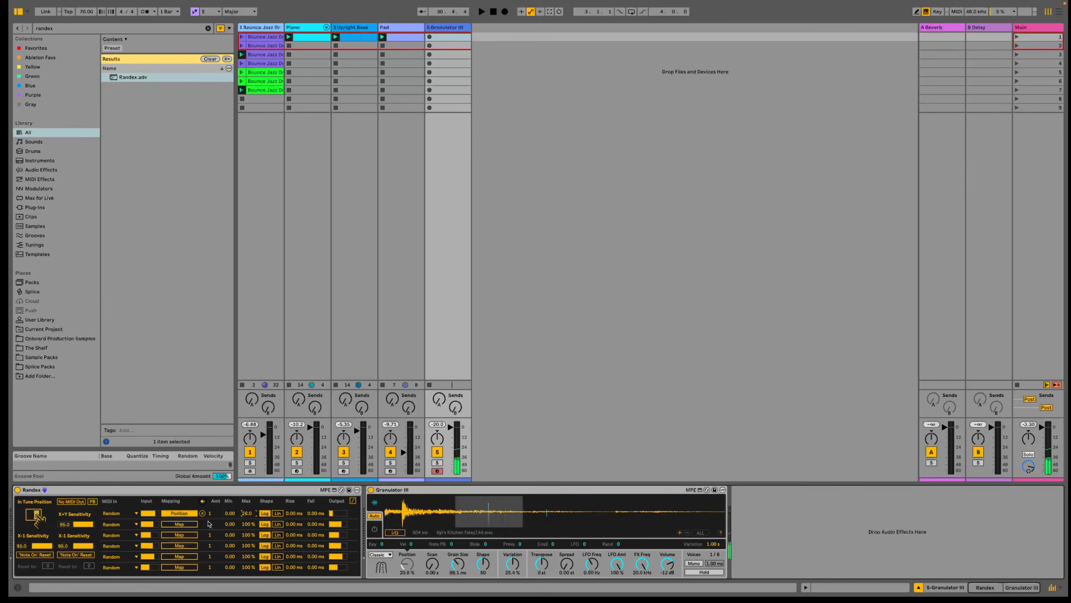
Map Randex's second slot to Grain Size with a range of 31.5 to 48%, and raise Granulator III's Variation to about 45%.
{"action": "left_click", "coordinate": [454, 565]}
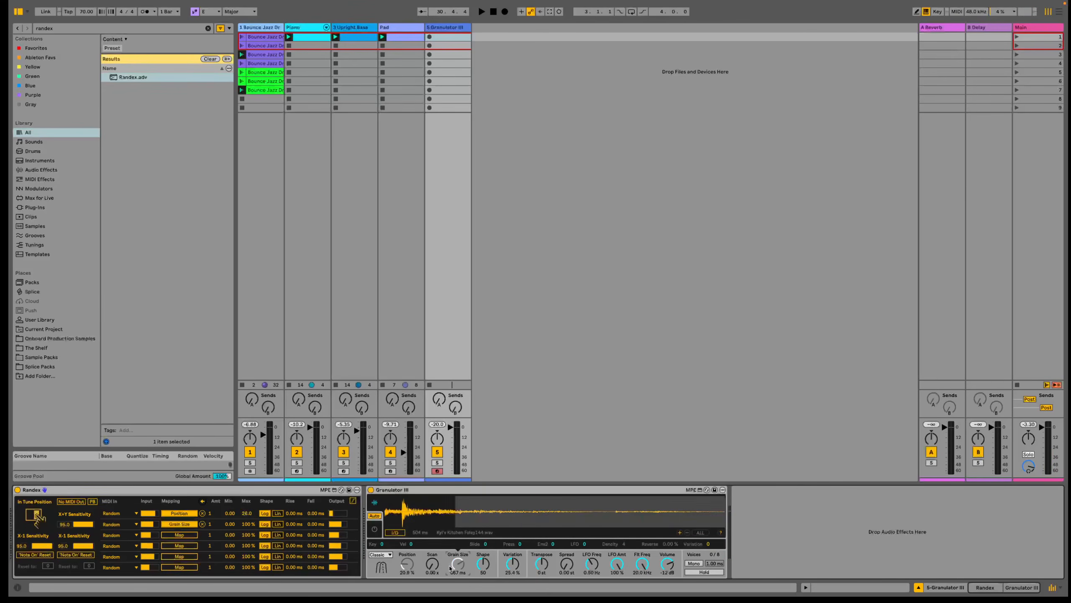
{"action": "left_click_drag", "start_coordinate": [230, 523], "coordinate": [248, 547]}
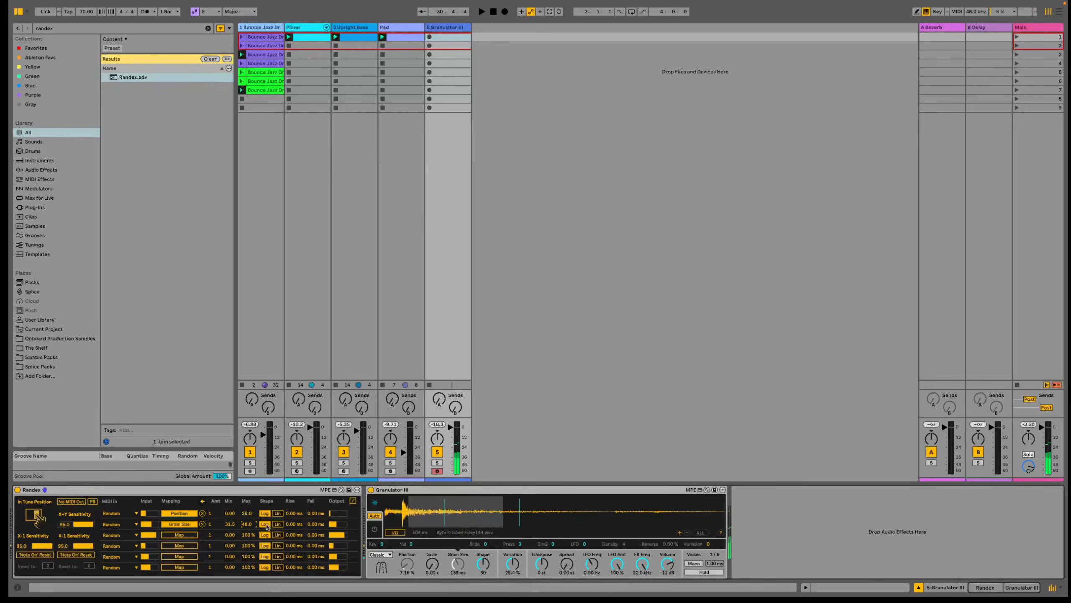
{"action": "left_click_drag", "start_coordinate": [506, 573], "coordinate": [506, 584]}
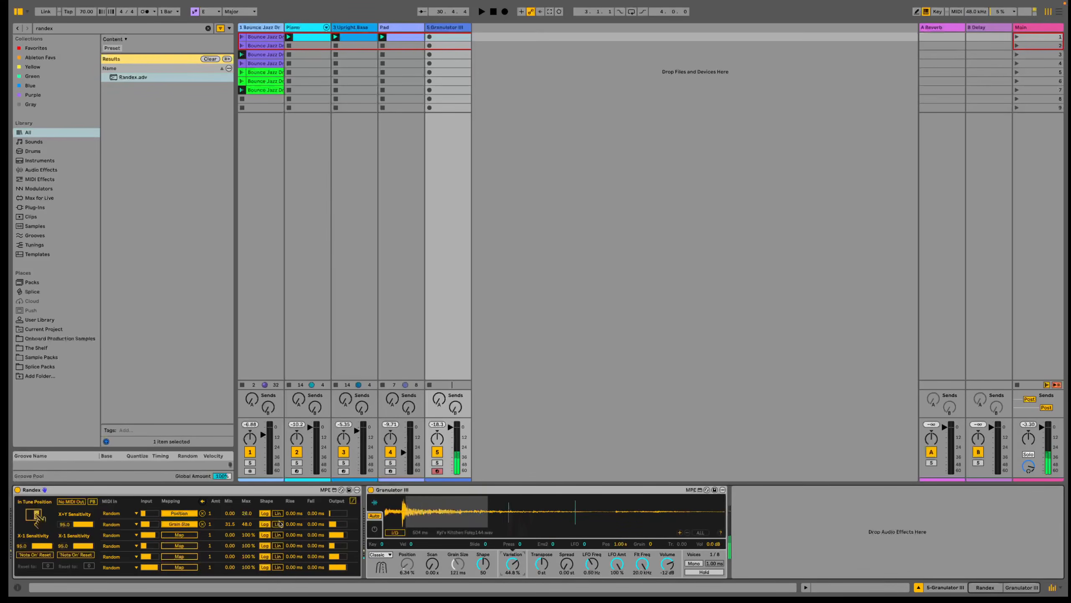
Map the next two Randex slots to Spread and Scan, limiting Spread's maximum to 38.6% and Scan's maximum to 44.1%.
{"action": "left_click", "coordinate": [567, 564]}
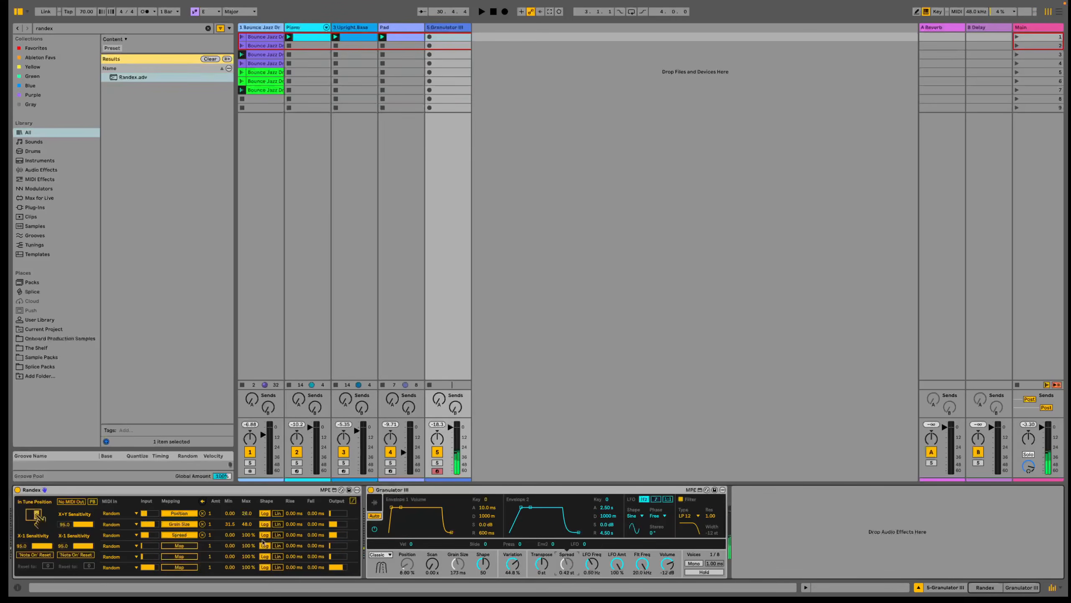
{"action": "left_click_drag", "start_coordinate": [248, 535], "coordinate": [248, 546]}
{"action": "left_click_drag", "start_coordinate": [438, 569], "coordinate": [439, 553]}
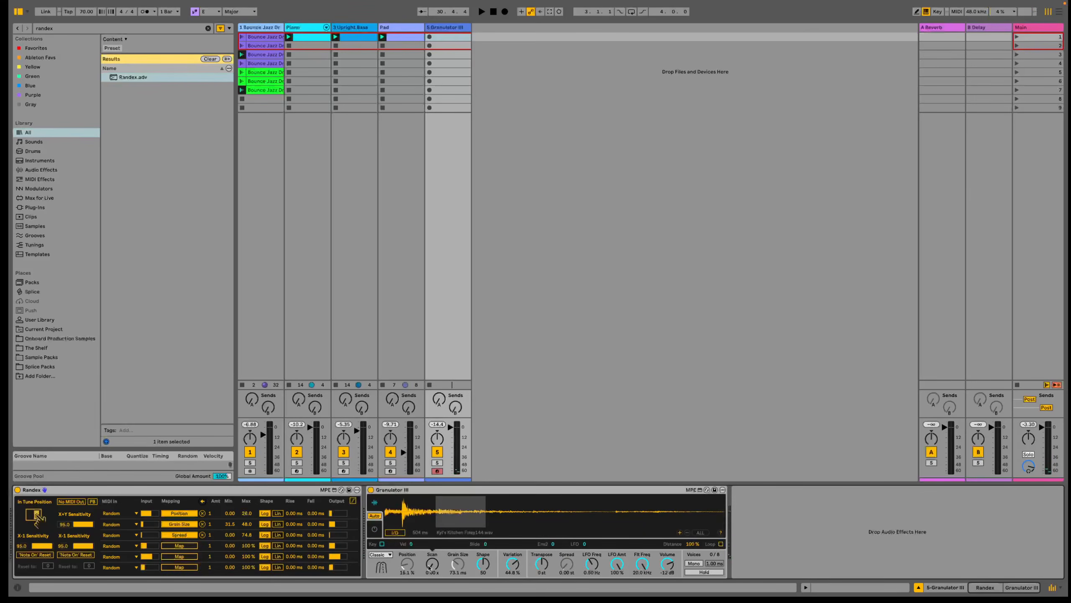
{"action": "left_click", "coordinate": [193, 546]}
{"action": "left_click", "coordinate": [431, 564]}
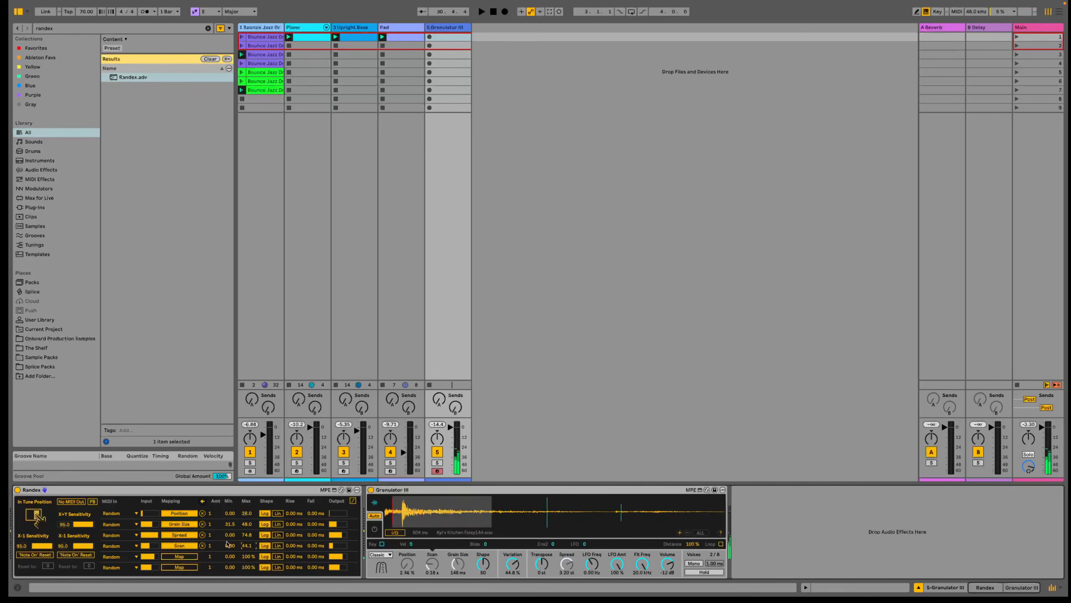
{"action": "left_click_drag", "start_coordinate": [246, 536], "coordinate": [246, 544]}
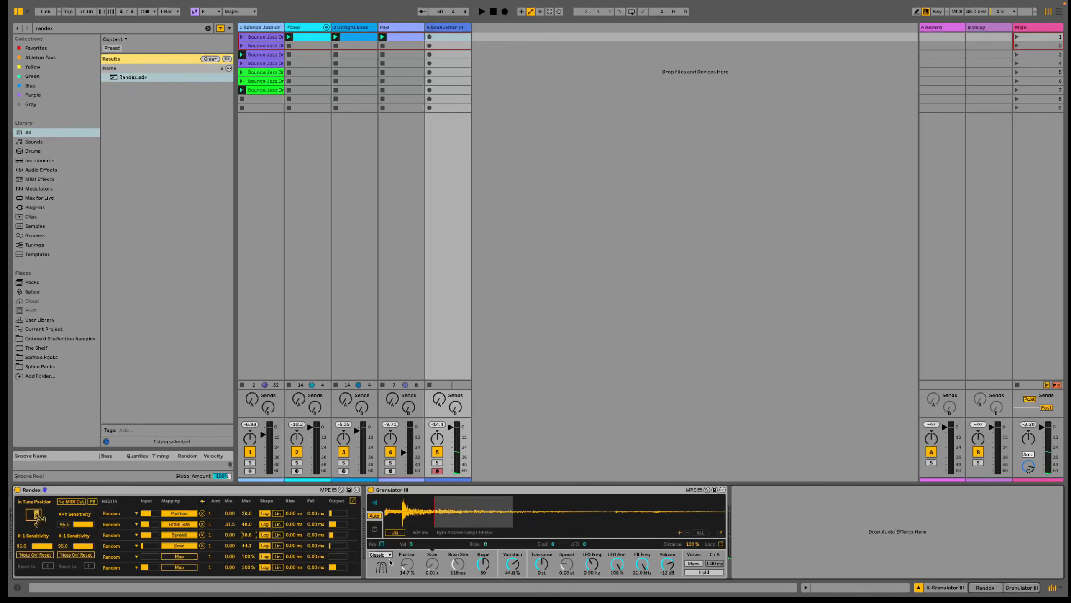
Set the attack of Granulator III's volume envelope to 4.77 s and lengthen its release.
{"action": "left_click", "coordinate": [376, 528]}
{"action": "left_click_drag", "start_coordinate": [486, 509], "coordinate": [487, 468]}
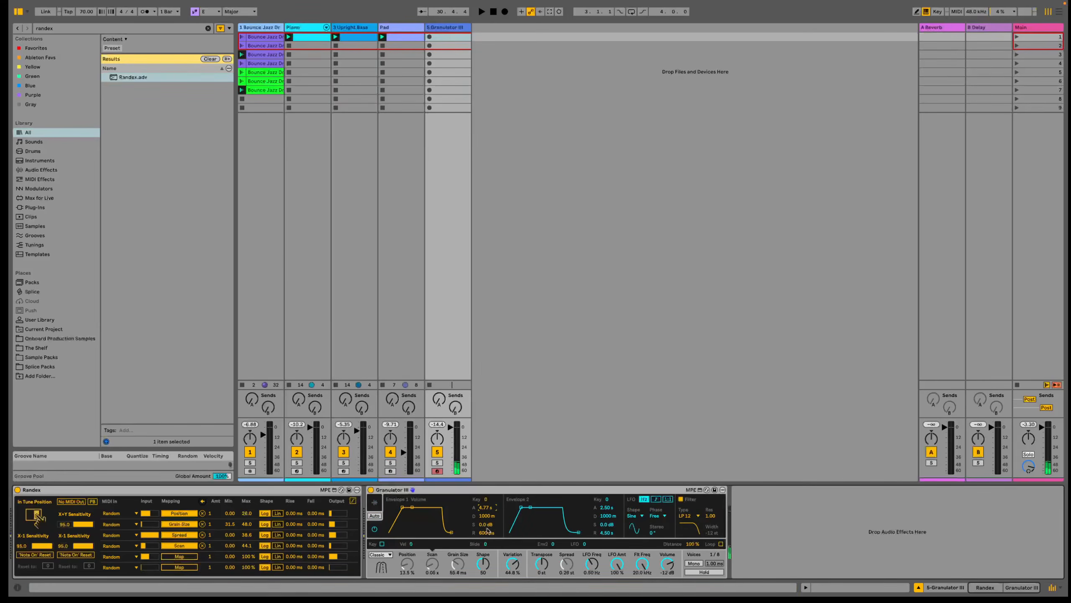
{"action": "left_click_drag", "start_coordinate": [487, 532], "coordinate": [487, 506]}
Create a three-bar looped clip in the Granulator III track's first slot and draw a two-beat C3 note starting at 1.2.
{"action": "double_click", "coordinate": [447, 37]}
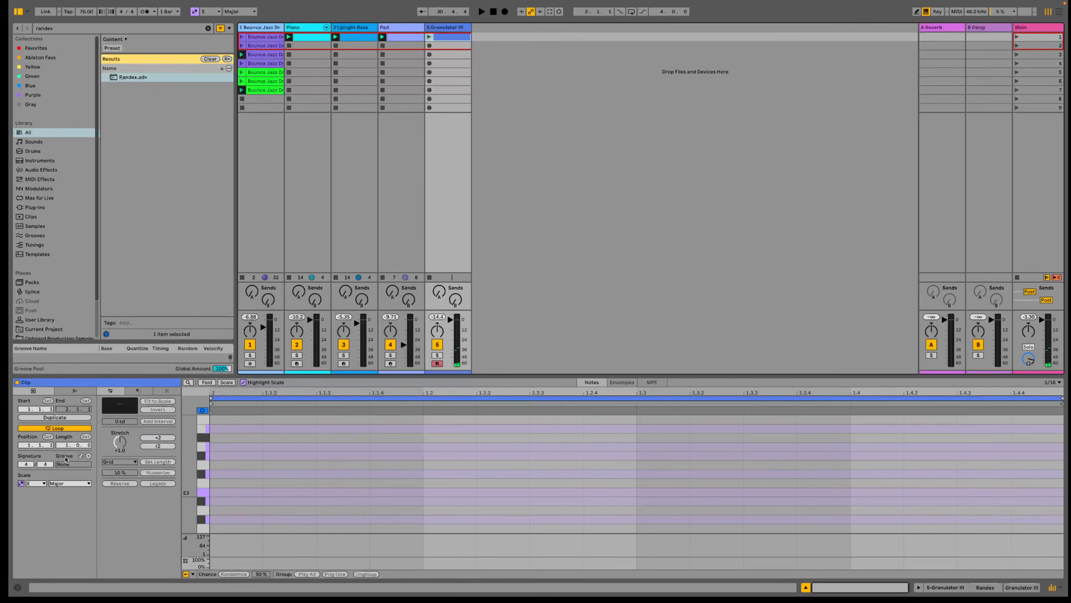
{"action": "left_click_drag", "start_coordinate": [65, 447], "coordinate": [66, 442]}
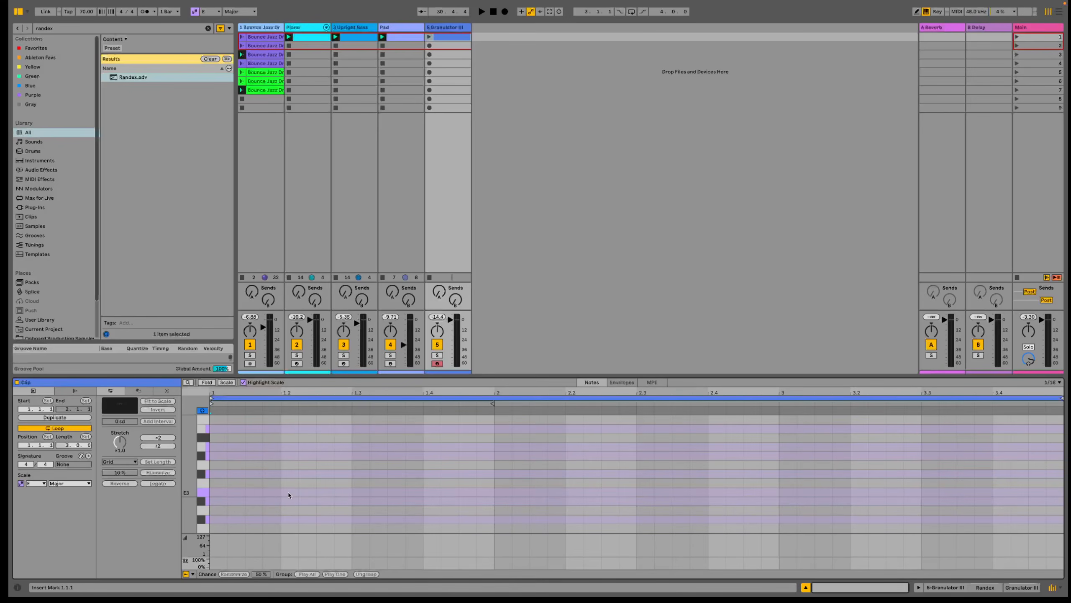
{"action": "key", "text": "a"}
{"action": "double_click", "coordinate": [291, 529]}
{"action": "left_click_drag", "start_coordinate": [300, 528], "coordinate": [428, 533]}
Duplicate the C3 note and shift the copy so it starts at 2.3.
{"action": "key", "text": "ctrl+d"}
{"action": "key", "text": "Right"}
{"action": "key", "text": "Right"}
{"action": "key", "text": "Right"}
{"action": "key", "text": "Right"}
{"action": "key", "text": "Right"}
{"action": "key", "text": "Right"}
{"action": "key", "text": "Right"}
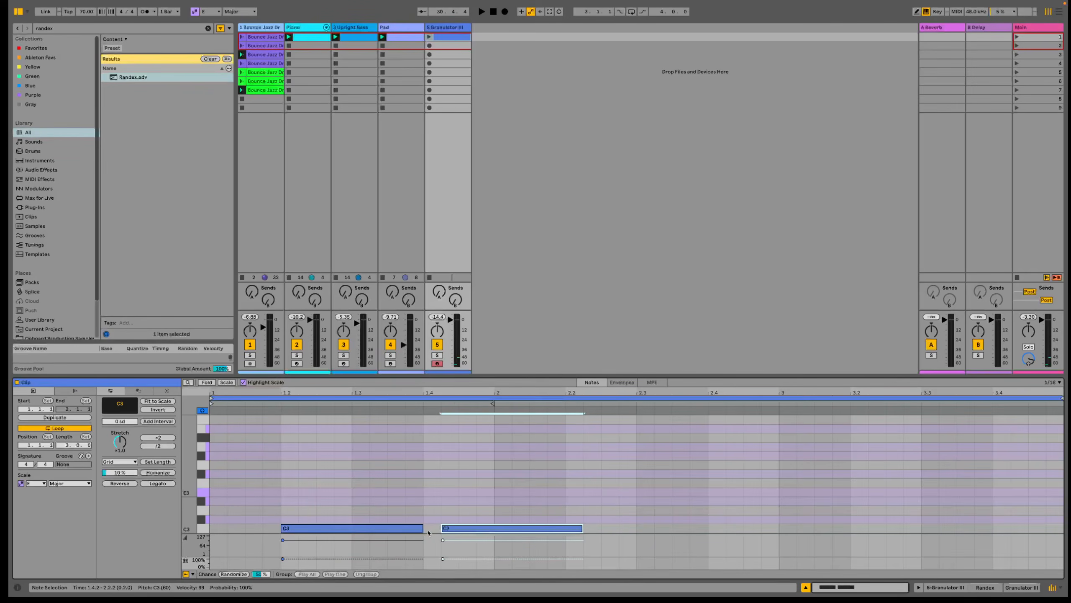
{"action": "key", "text": "Right"}
{"action": "key", "text": "Right"}
{"action": "key", "text": "Right"}
{"action": "key", "text": "Right"}
{"action": "key", "text": "Right"}
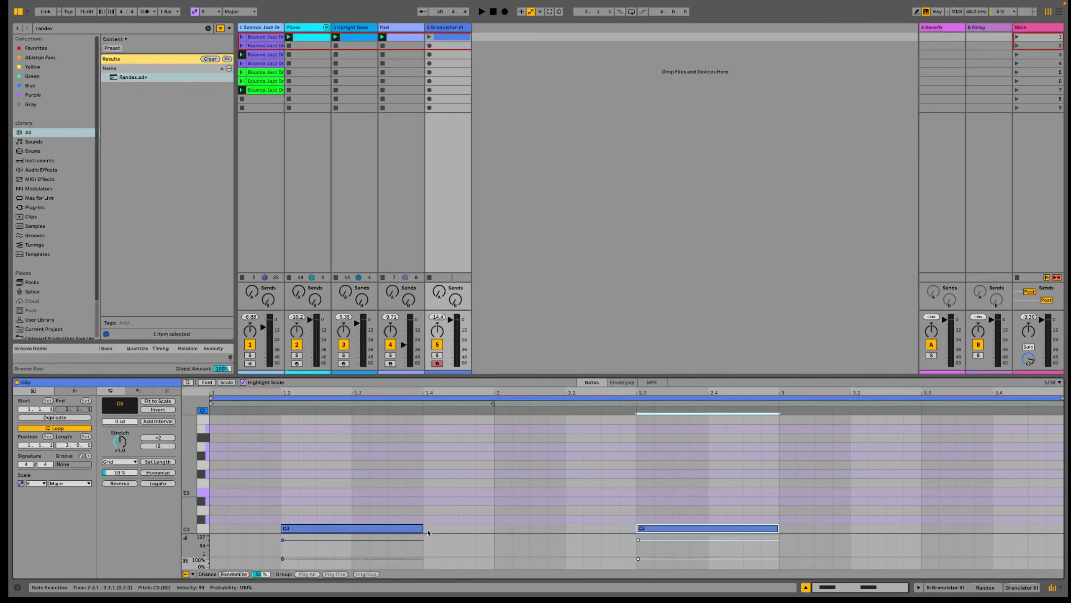
Raise the second note an octave to C4, duplicate it, and move the copy to 3.3 at C2.
{"action": "key", "text": "shift+Up"}
{"action": "key", "text": "ctrl+d"}
{"action": "key", "text": "Right"}
{"action": "key", "text": "Right"}
{"action": "key", "text": "Right"}
{"action": "key", "text": "Right"}
{"action": "key", "text": "Right"}
{"action": "key", "text": "Right"}
{"action": "key", "text": "Right"}
{"action": "key", "text": "Right"}
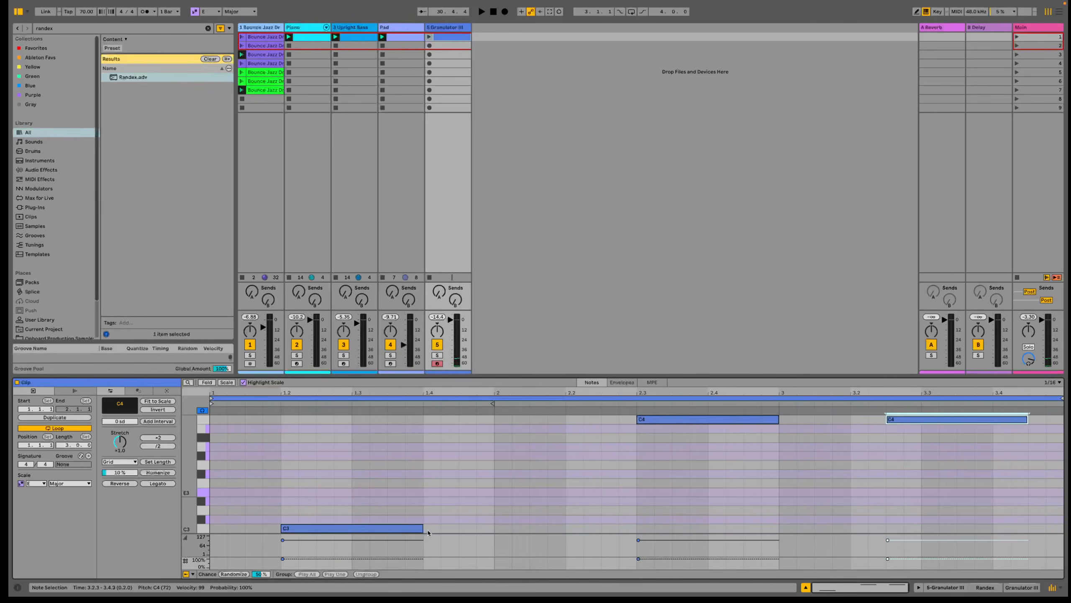
{"action": "key", "text": "shift+Down"}
{"action": "key", "text": "shift+Down"}
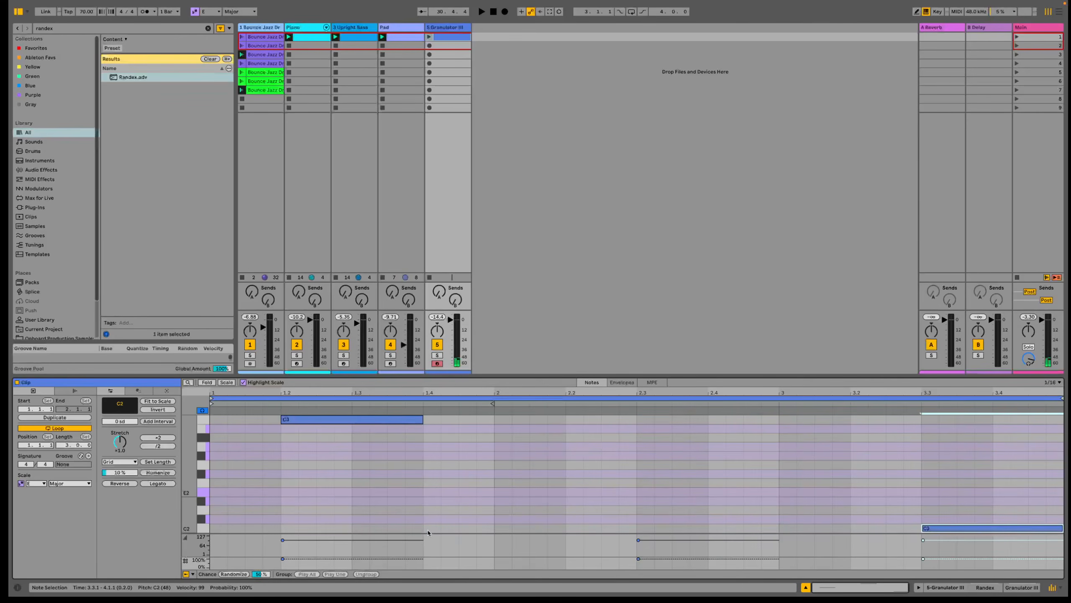
Set the probability of all notes in the Granulator III clip to 37% and launch the clip.
{"action": "key", "text": "ctrl+a"}
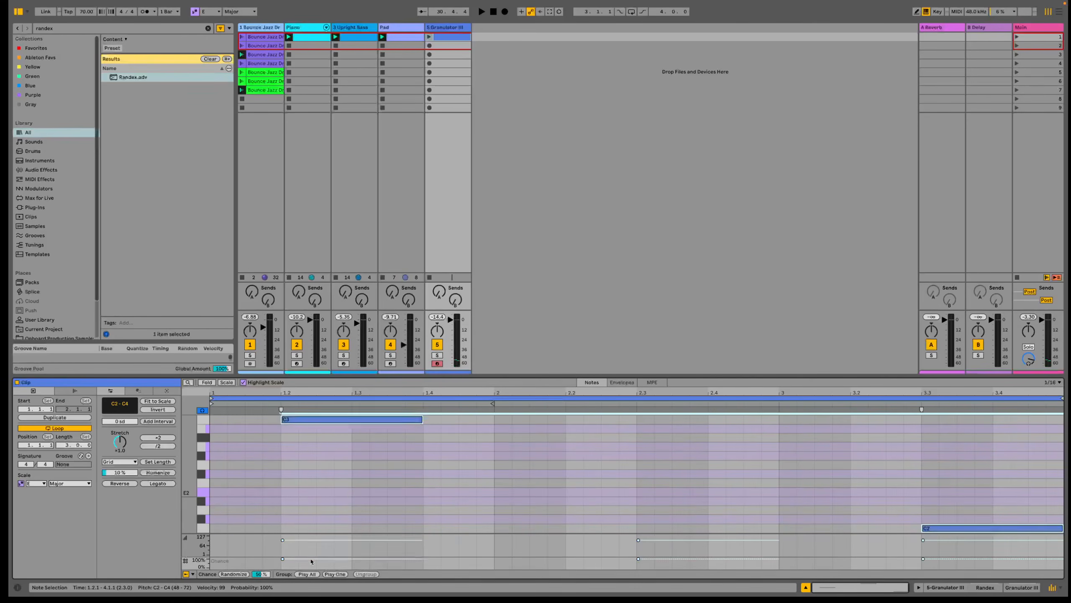
{"action": "left_click_drag", "start_coordinate": [311, 558], "coordinate": [311, 564]}
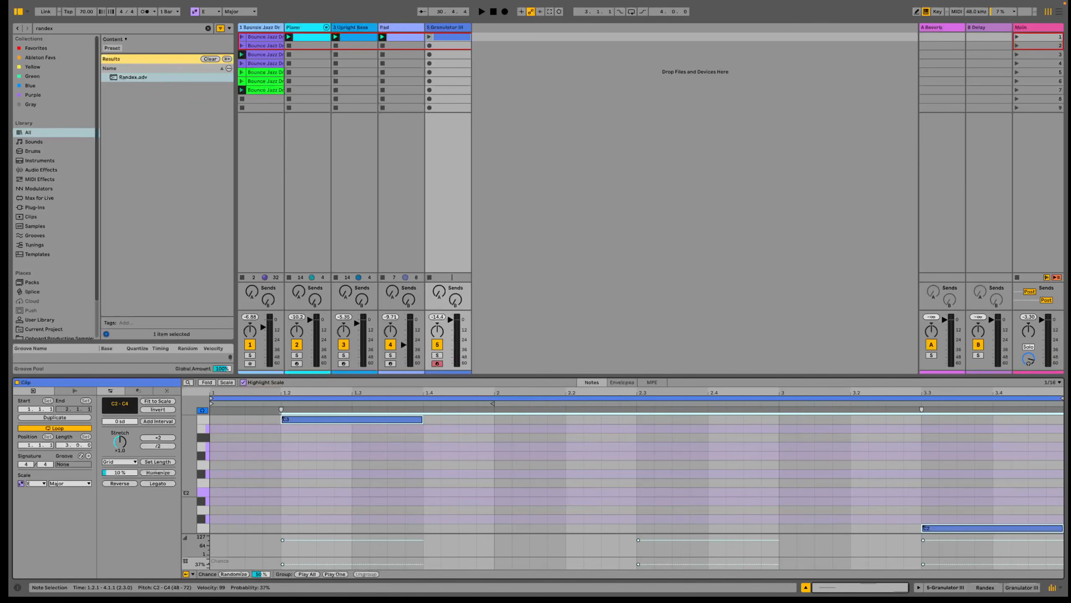
{"action": "left_click", "coordinate": [428, 38]}
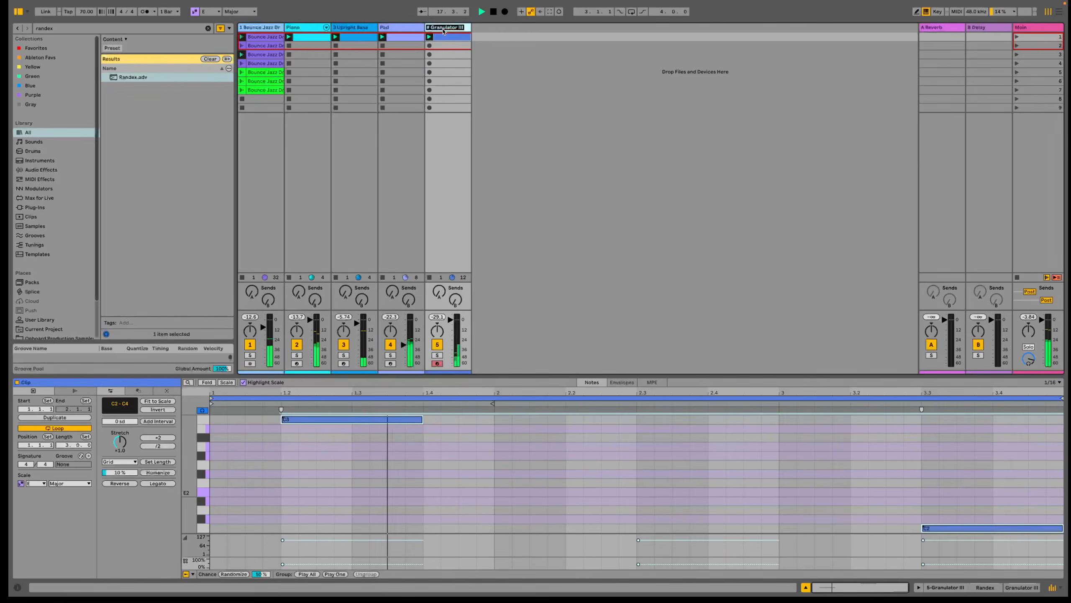
Rename the Granulator III track as Foley and show its devices.
{"action": "type", "text": "Foley"}
{"action": "key", "text": "Return"}
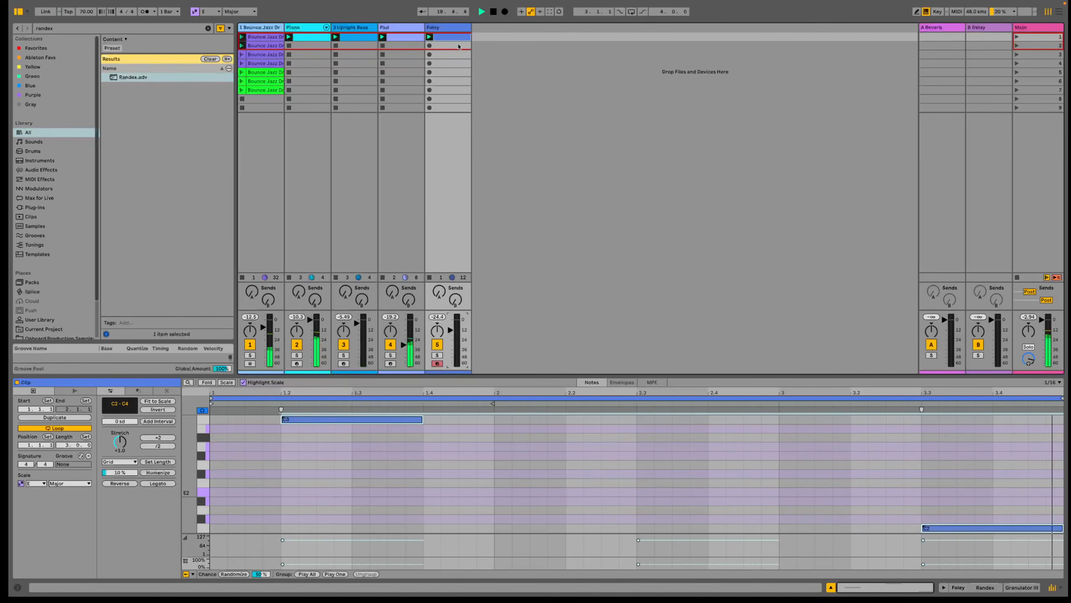
{"action": "double_click", "coordinate": [454, 28]}
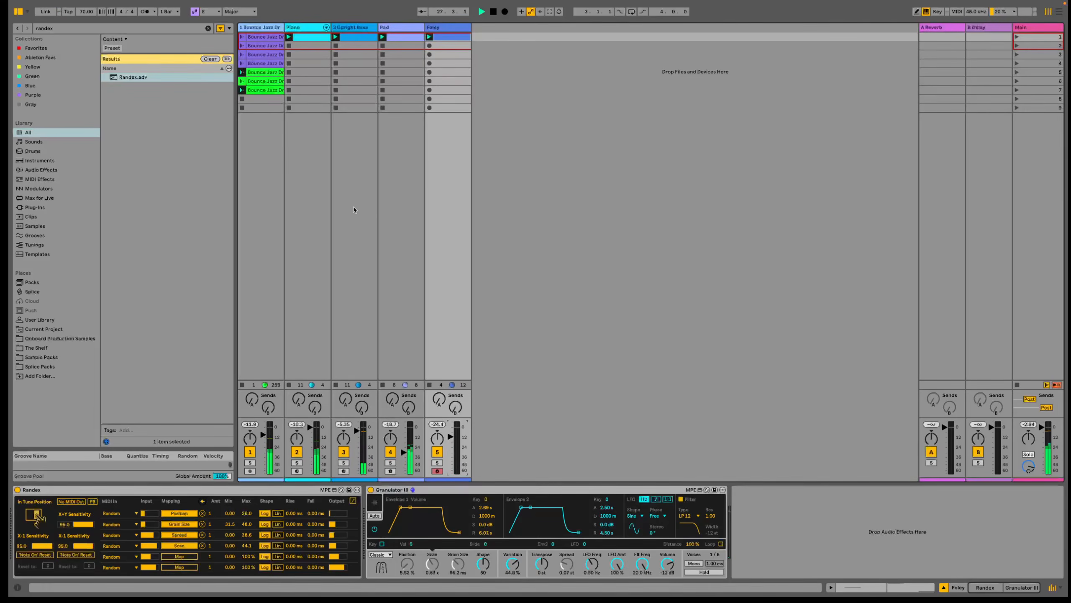
Duplicate the Piano track's first clip into its second slot and open the copy's notes.
{"action": "left_click", "coordinate": [318, 40]}
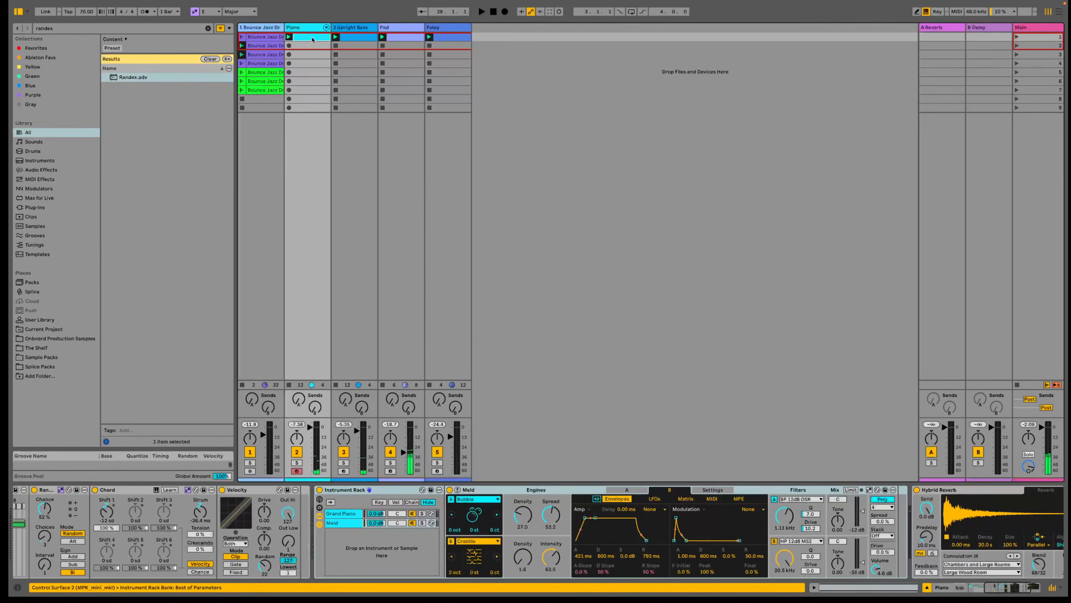
{"action": "left_click_drag", "start_coordinate": [312, 53], "coordinate": [313, 48]}
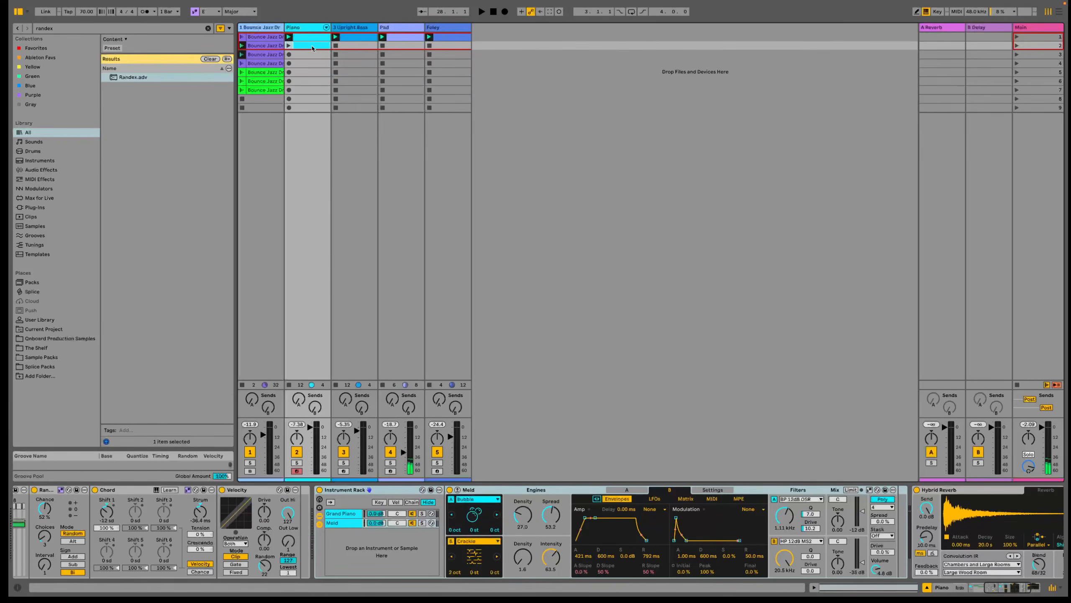
{"action": "double_click", "coordinate": [312, 45]}
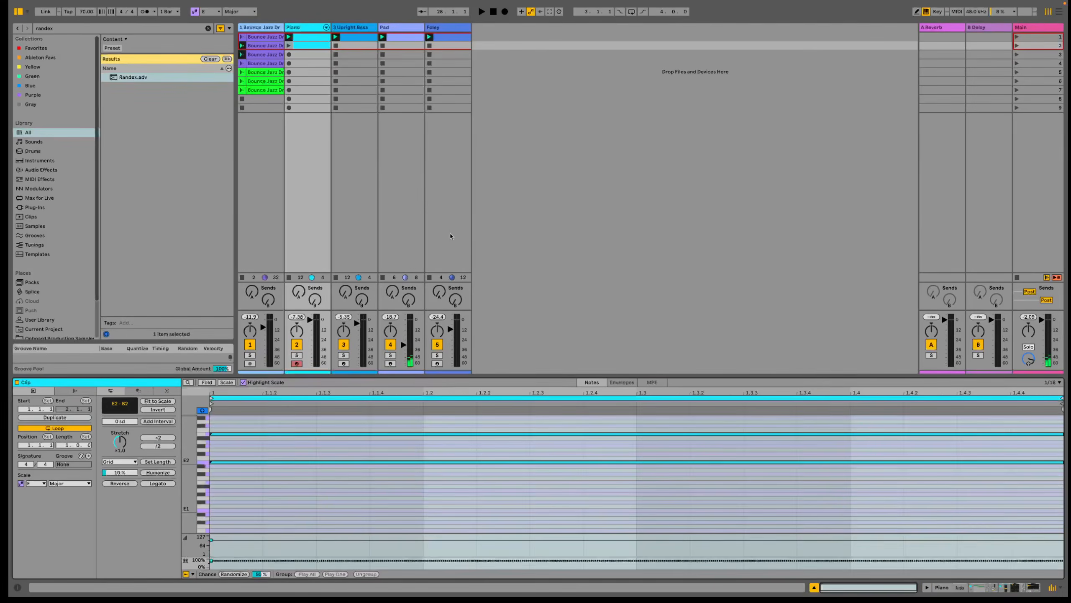
Extend the copied Piano clip to four bars by duplicating its loop twice.
{"action": "left_click_drag", "start_coordinate": [533, 375], "coordinate": [533, 292]}
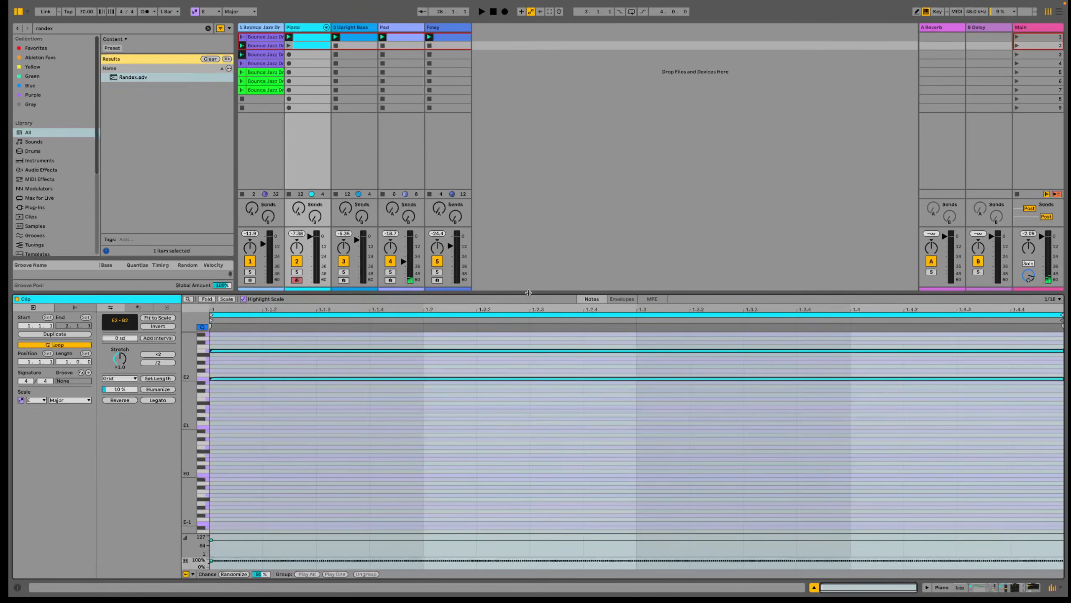
{"action": "scroll", "coordinate": [503, 395], "scroll_direction": "up", "scroll_amount": 3}
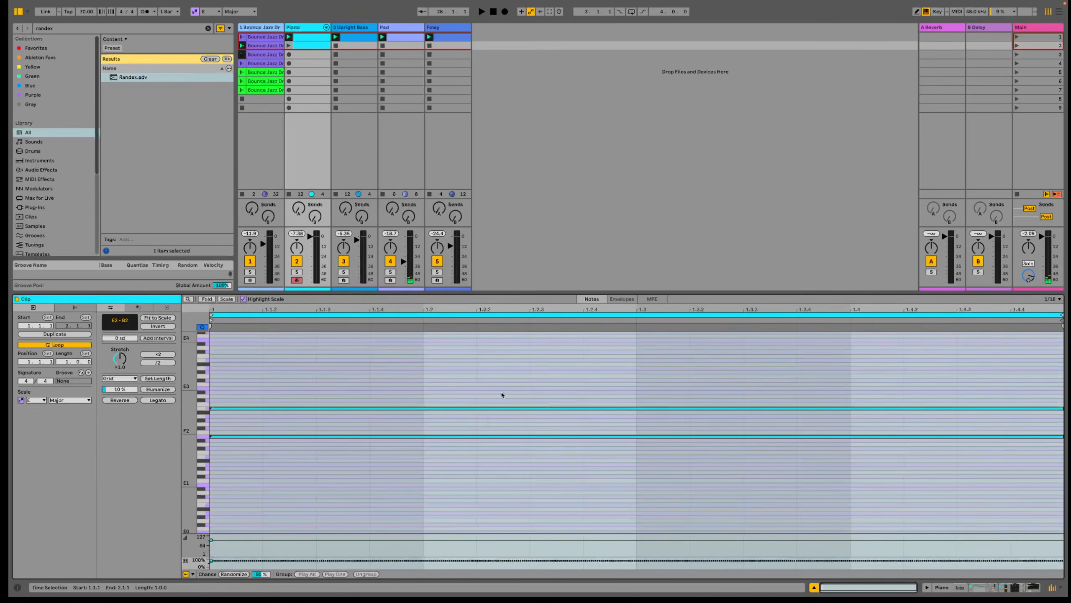
{"action": "left_click", "coordinate": [65, 335]}
{"action": "left_click", "coordinate": [65, 334]}
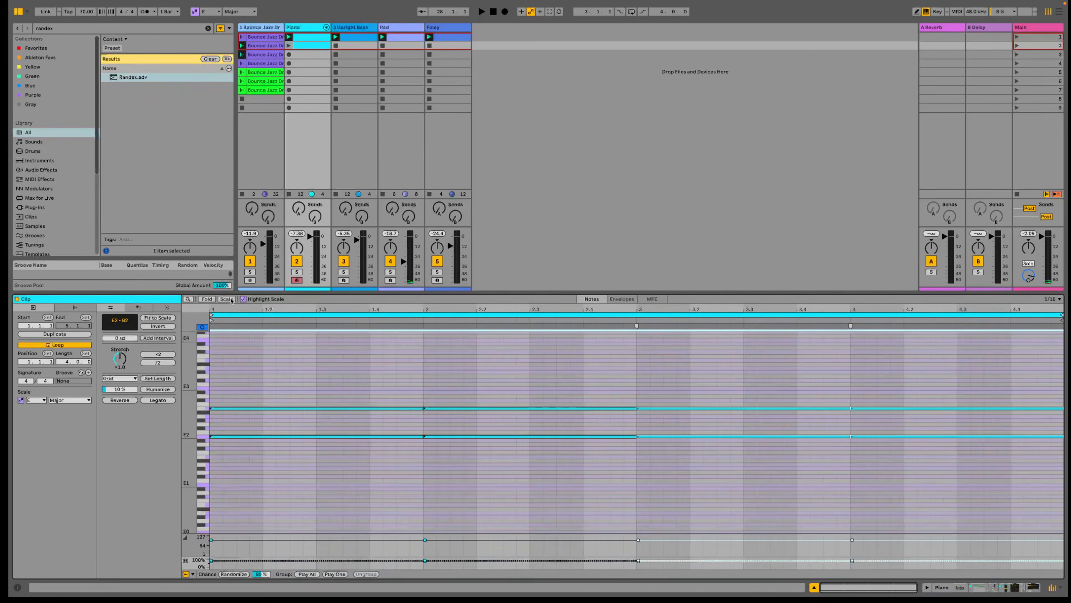
Limit the note rows to the scale and raise the bar 2 notes two scale steps to G#2 and D#3.
{"action": "key", "text": "shift+g"}
{"action": "left_click_drag", "start_coordinate": [509, 495], "coordinate": [522, 387]}
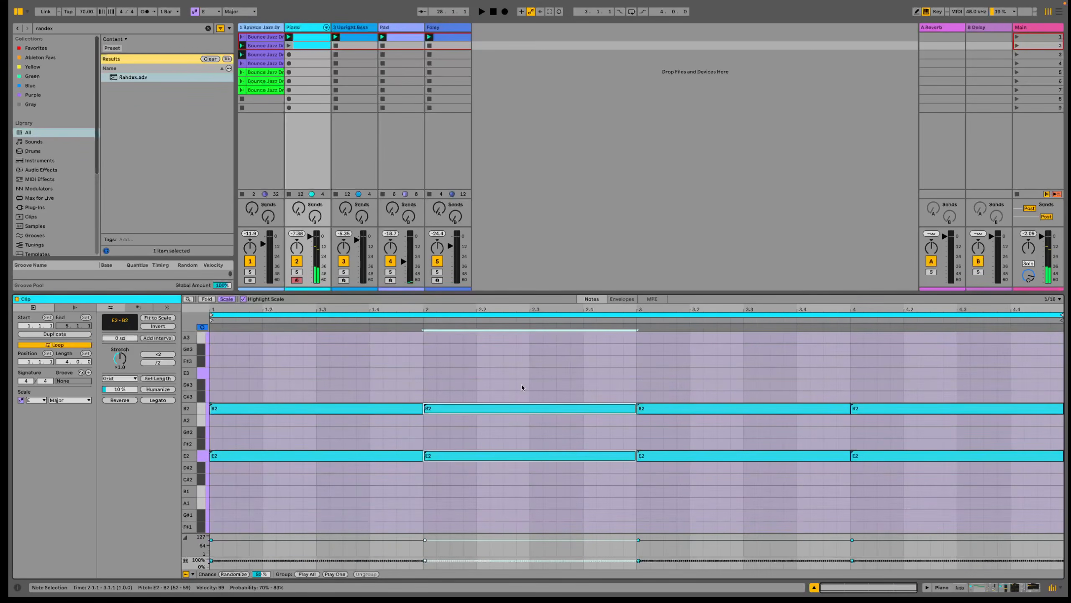
{"action": "key", "text": "Up"}
{"action": "key", "text": "Up"}
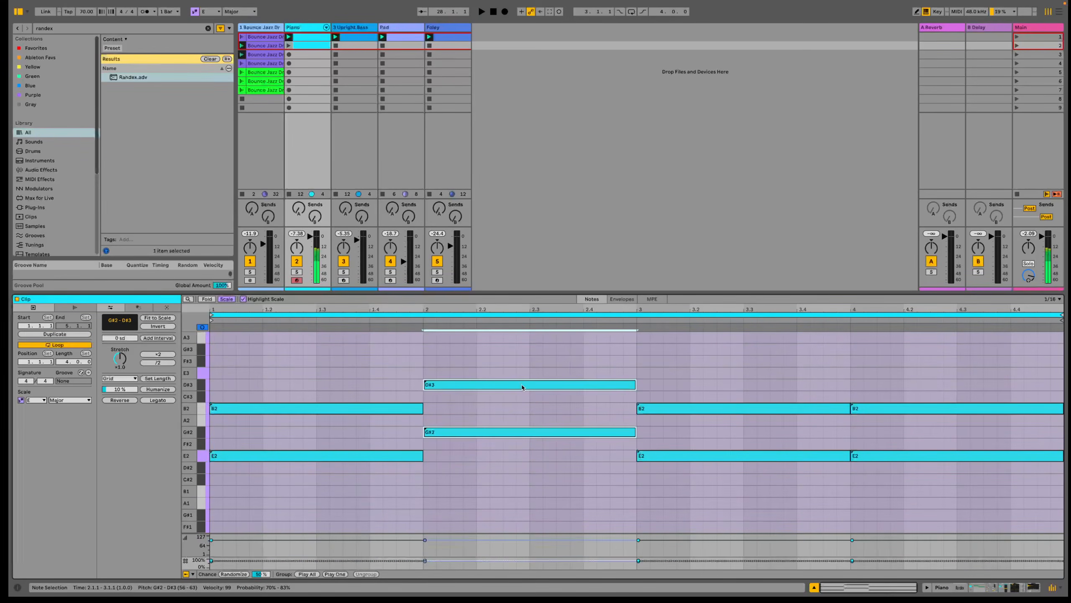
Lower the bar 3 notes to D#2 and A2, and raise the bar 4 notes to F#2 and C#3.
{"action": "left_click_drag", "start_coordinate": [667, 487], "coordinate": [690, 408]}
{"action": "key", "text": "Down"}
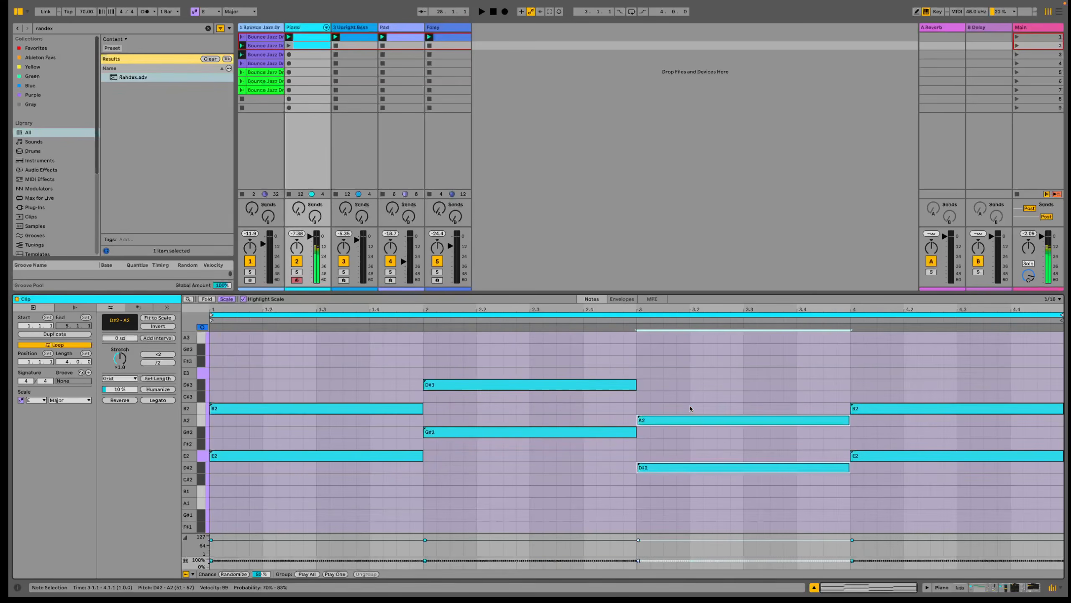
{"action": "left_click_drag", "start_coordinate": [895, 489], "coordinate": [913, 399]}
{"action": "key", "text": "Up"}
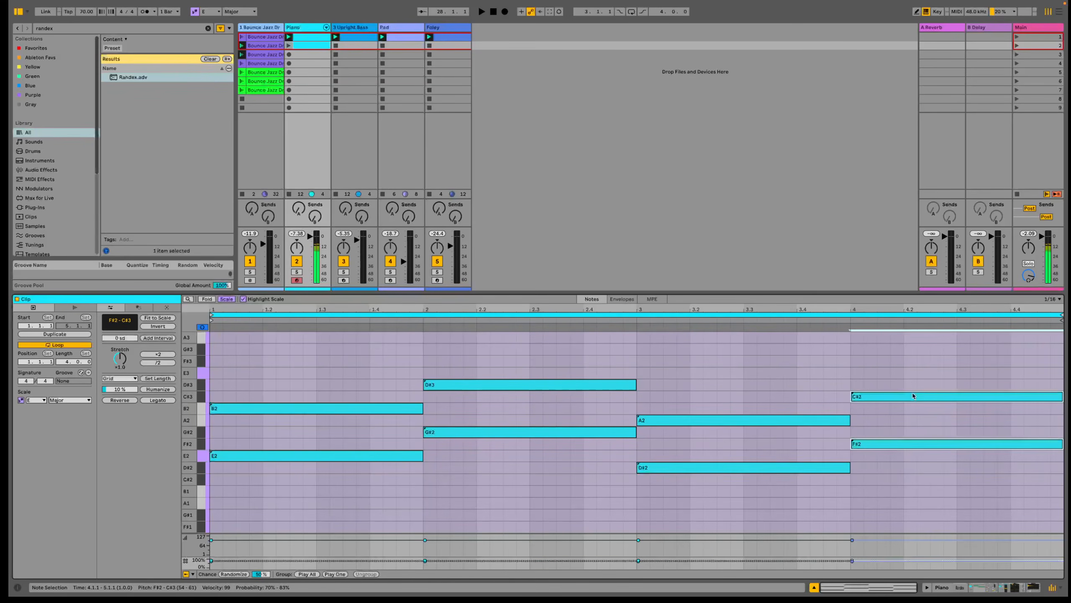
Play the set with the new Piano progression and review the track's MIDI effect chains and the clip's notes.
{"action": "key", "text": "shift+Tab"}
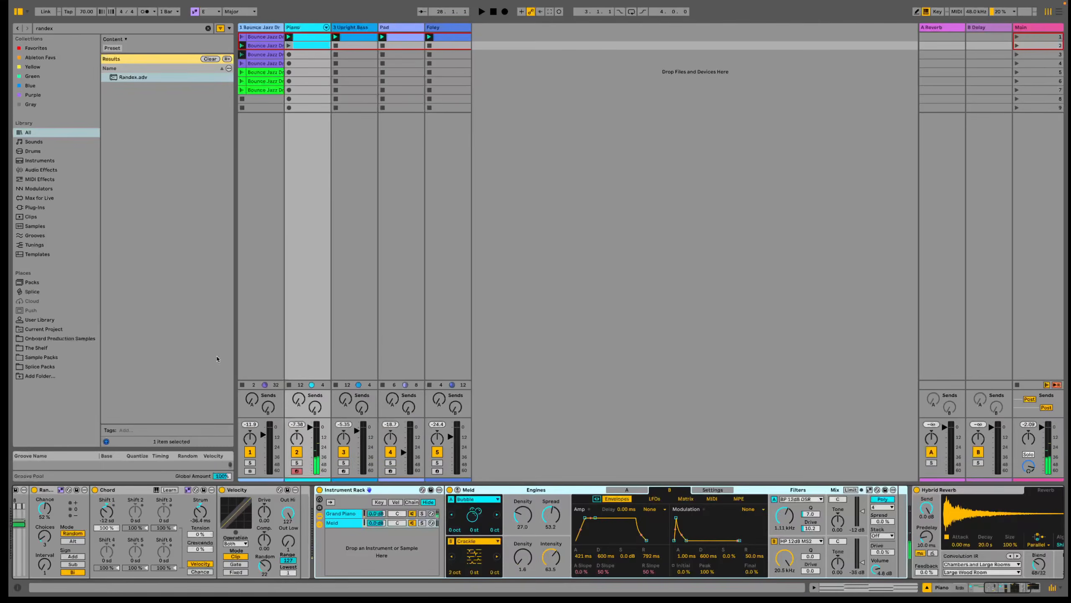
{"action": "scroll", "coordinate": [154, 539], "scroll_direction": "left", "scroll_amount": 15}
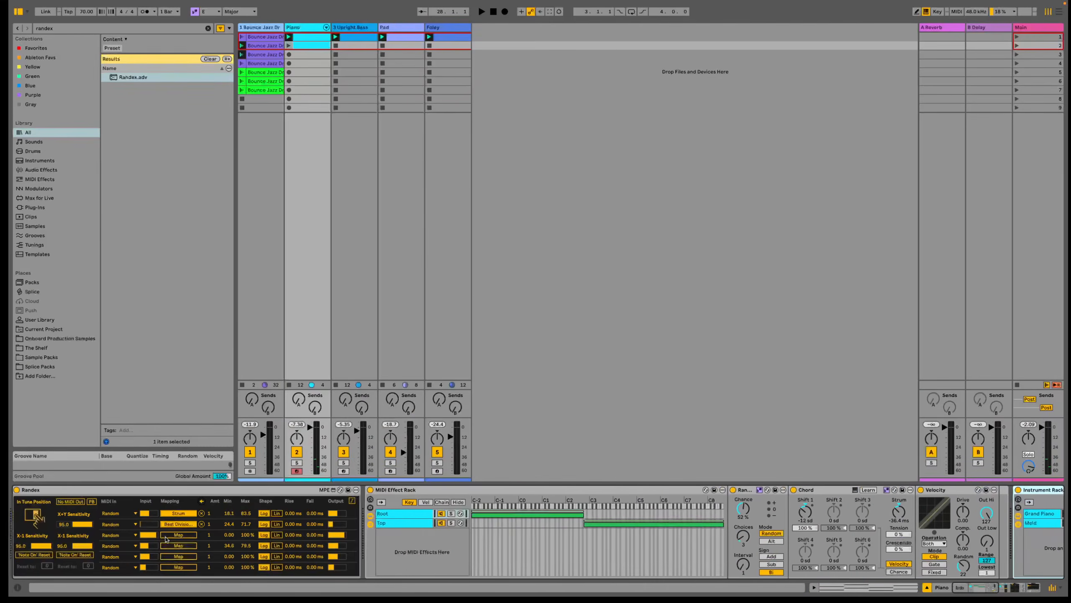
{"action": "left_click", "coordinate": [405, 523]}
{"action": "left_click", "coordinate": [410, 521]}
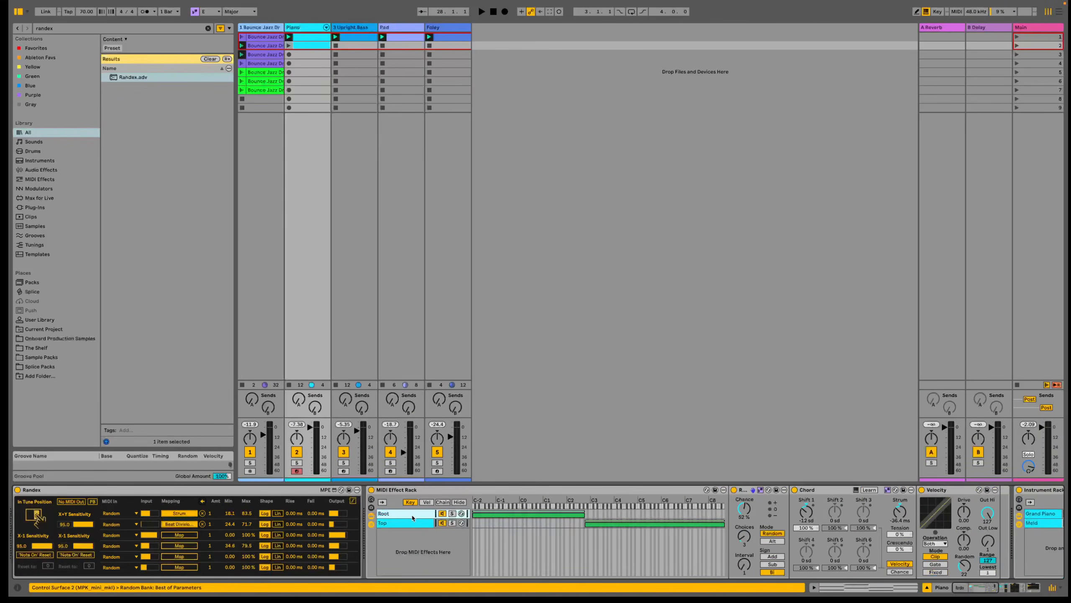
{"action": "key", "text": "space"}
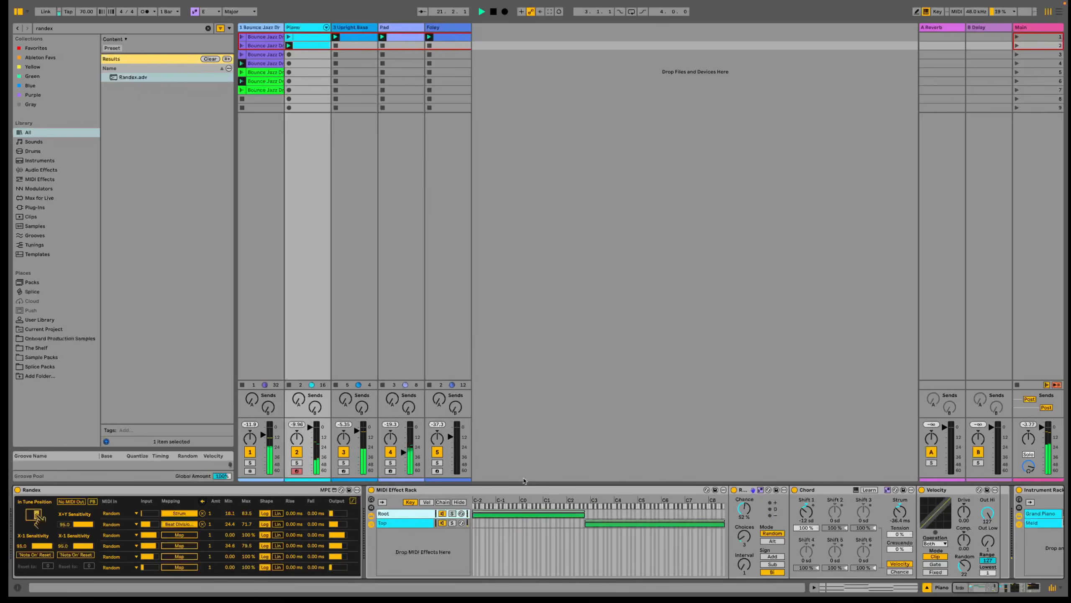
{"action": "double_click", "coordinate": [309, 46]}
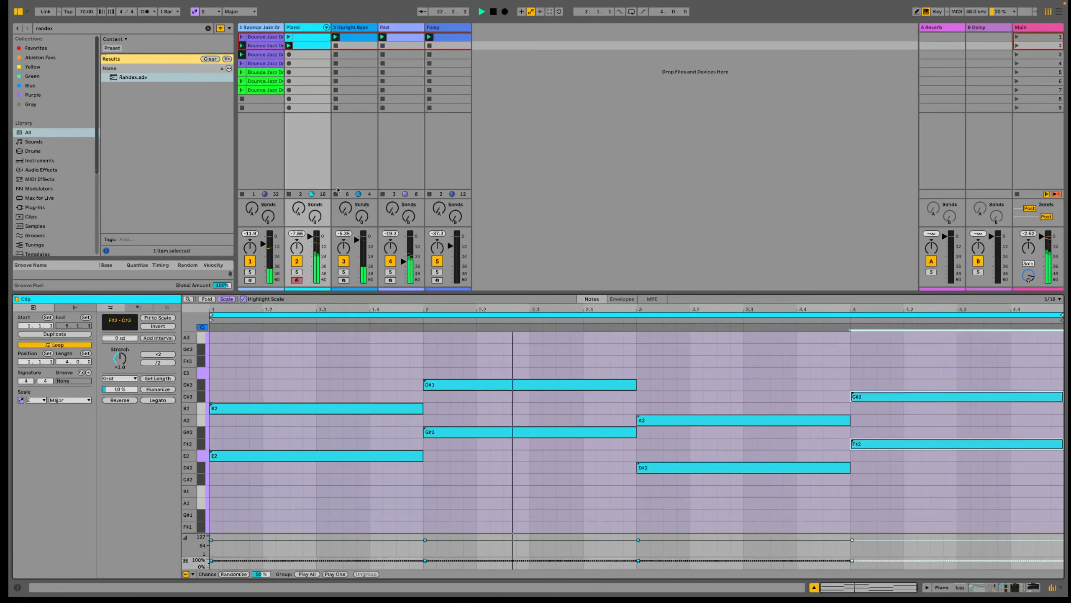
{"action": "left_click", "coordinate": [305, 30]}
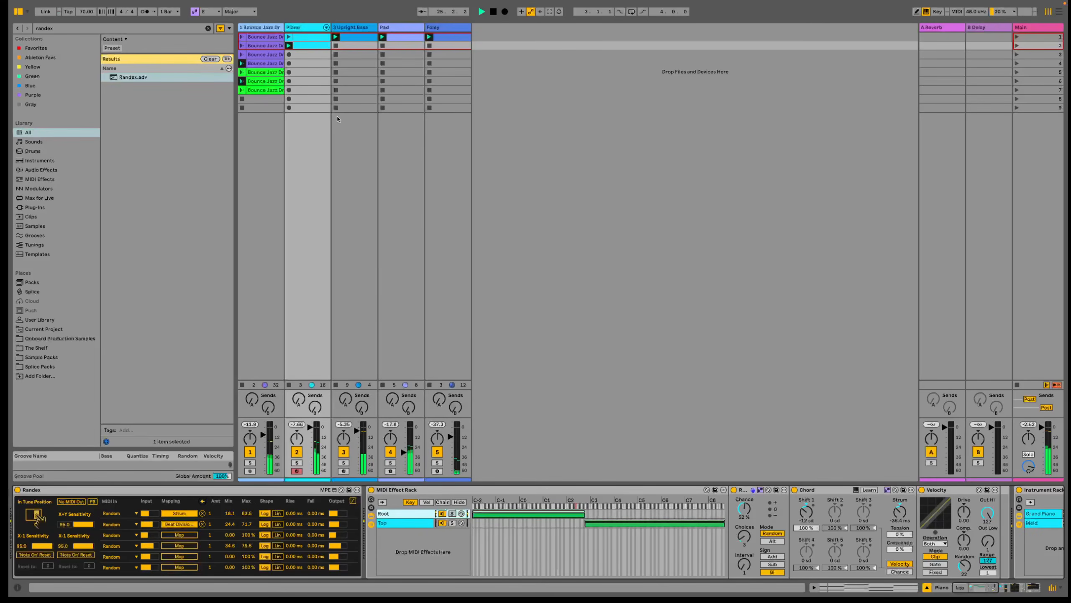
Launch the Piano track's first clip again, look through its device chain, and mute the Bounce Jazz drum track.
{"action": "left_click", "coordinate": [289, 38]}
{"action": "scroll", "coordinate": [517, 528], "scroll_direction": "right", "scroll_amount": 8}
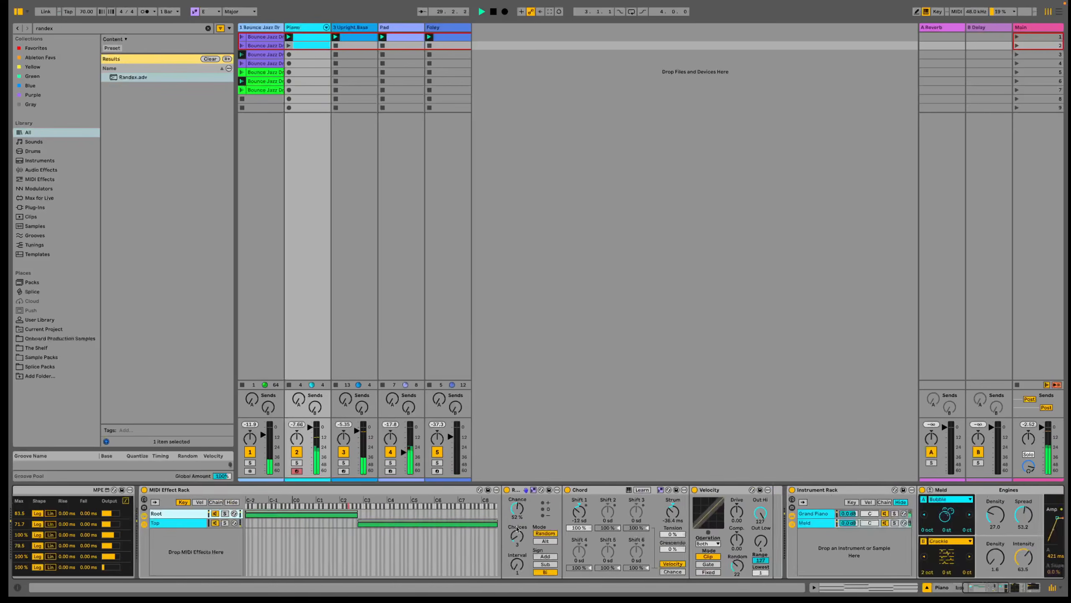
{"action": "scroll", "coordinate": [517, 528], "scroll_direction": "right", "scroll_amount": 3}
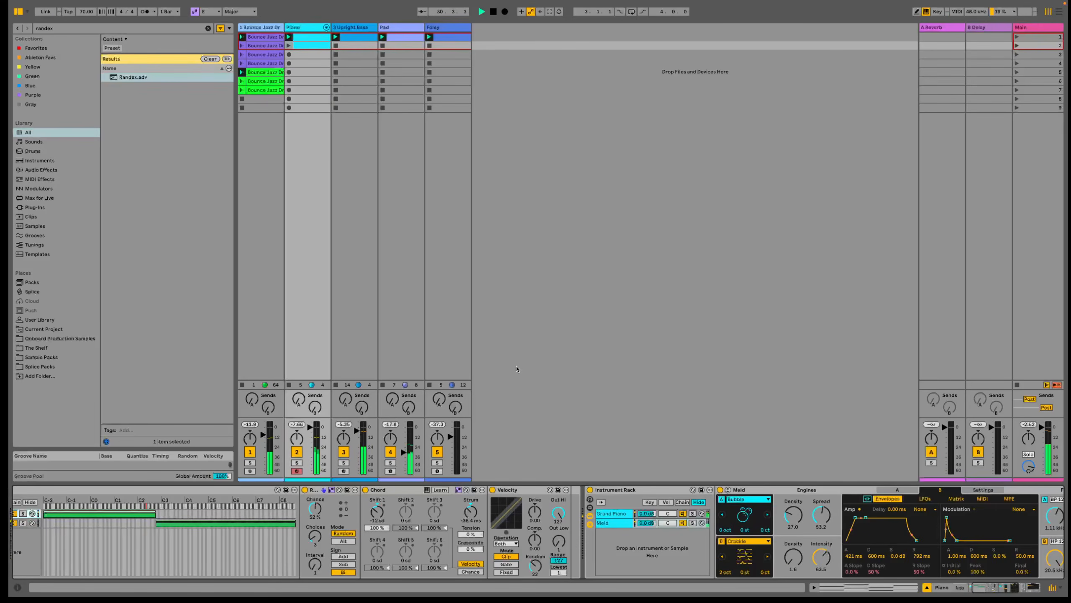
{"action": "left_click", "coordinate": [251, 452]}
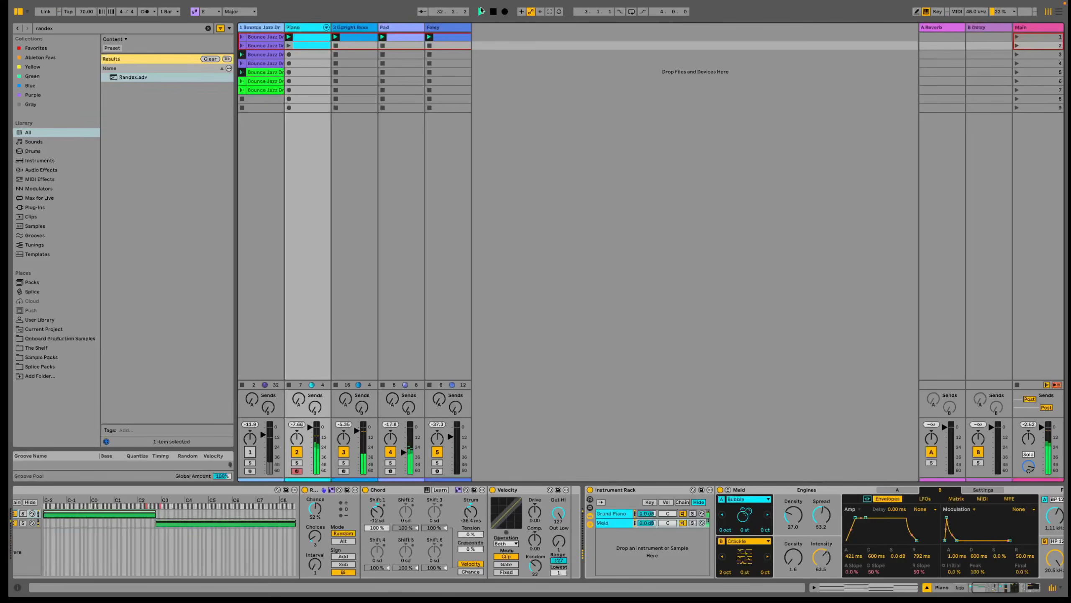
Show the Foley track's devices and fade the Main track's volume down.
{"action": "left_click", "coordinate": [451, 28]}
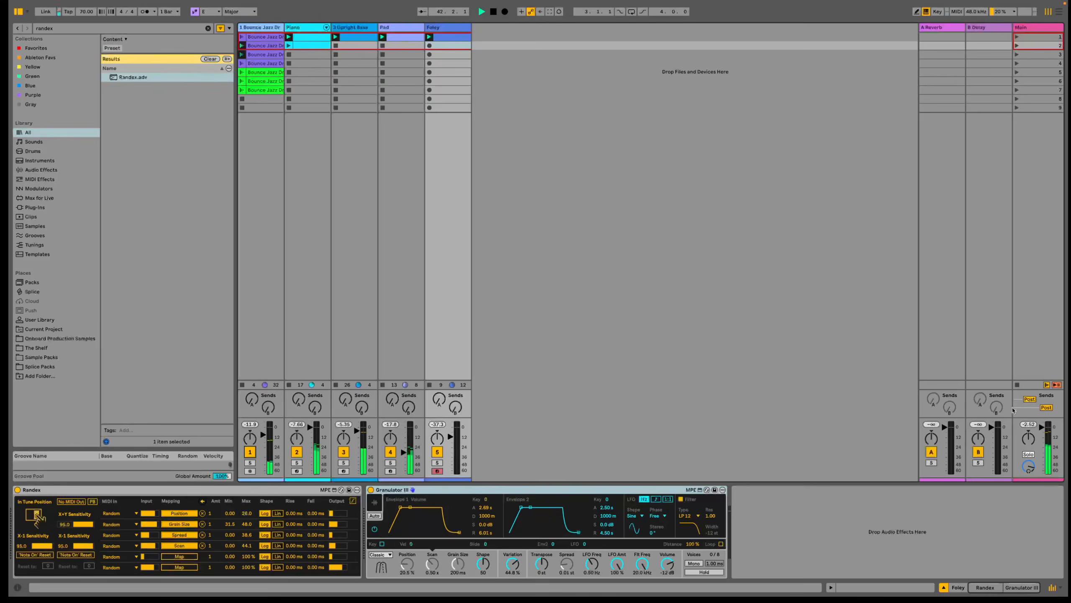
{"action": "left_click_drag", "start_coordinate": [1033, 425], "coordinate": [1033, 461]}
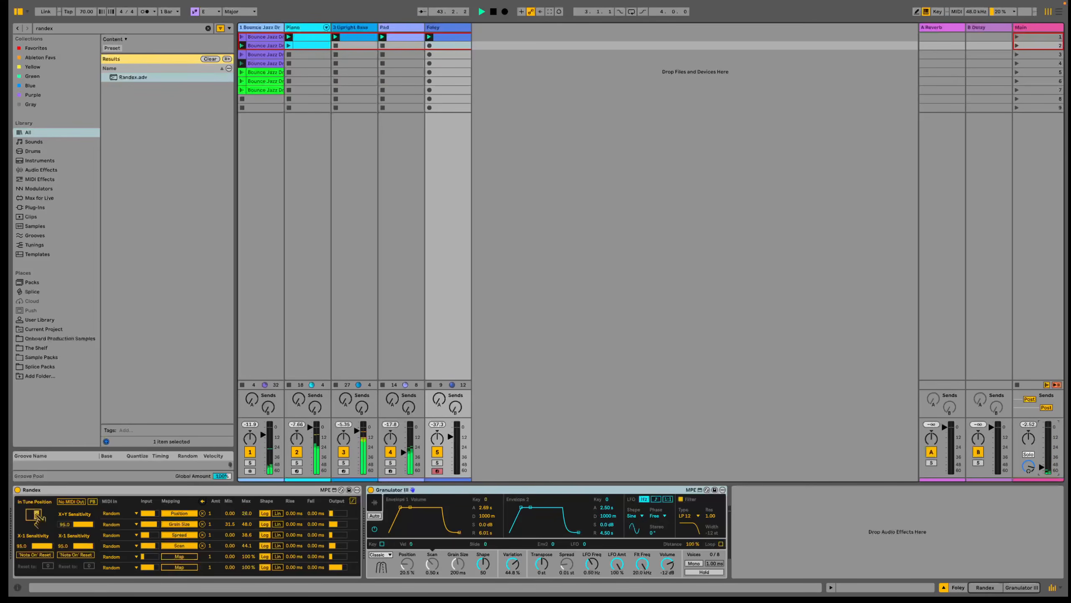